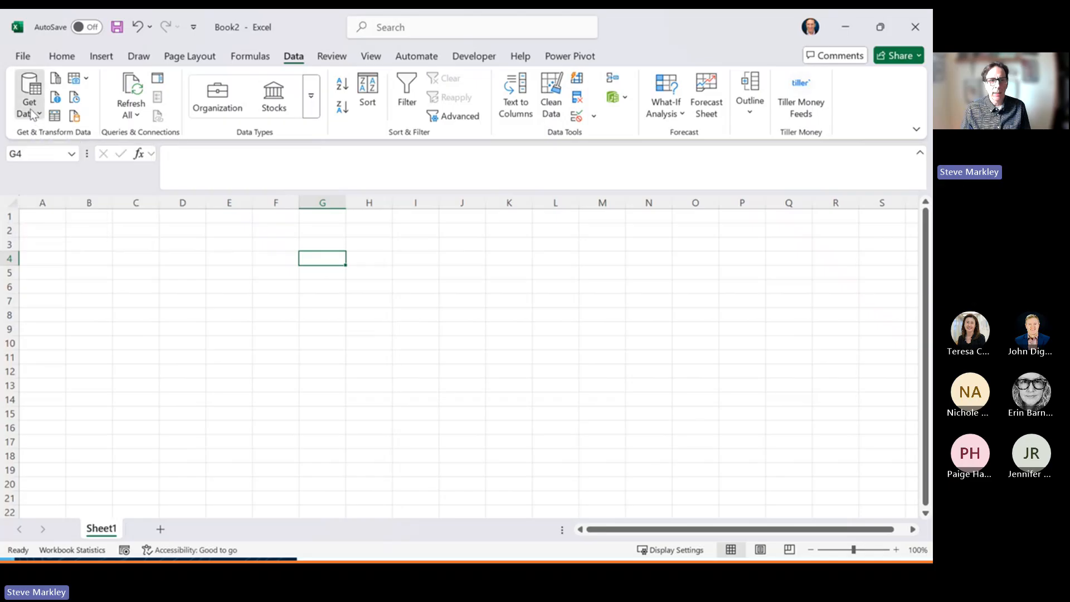
pyautogui.moveTo(69, 143)
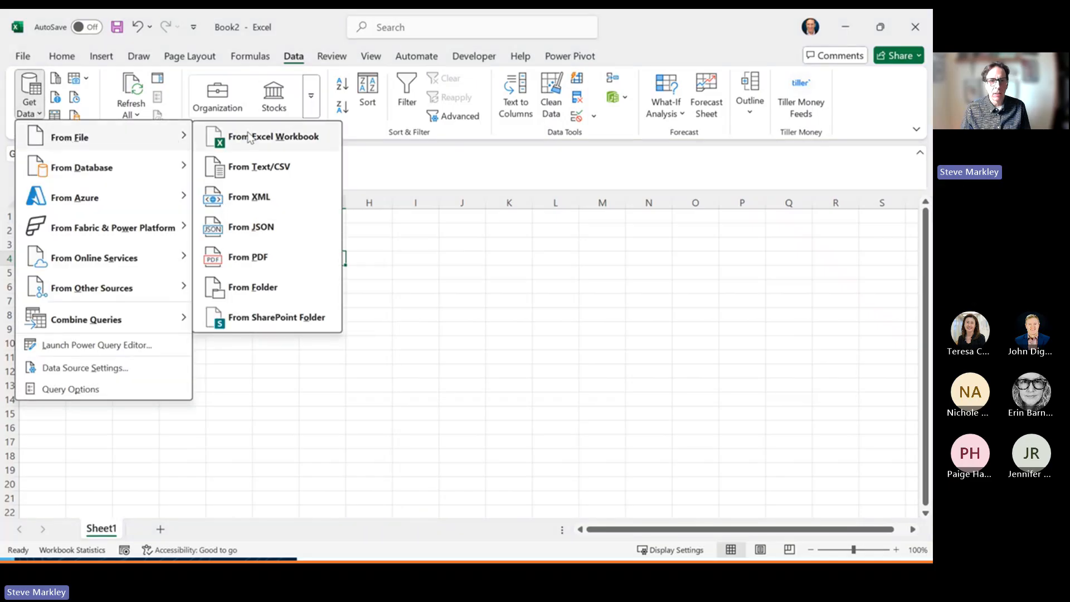
pyautogui.click(269, 144)
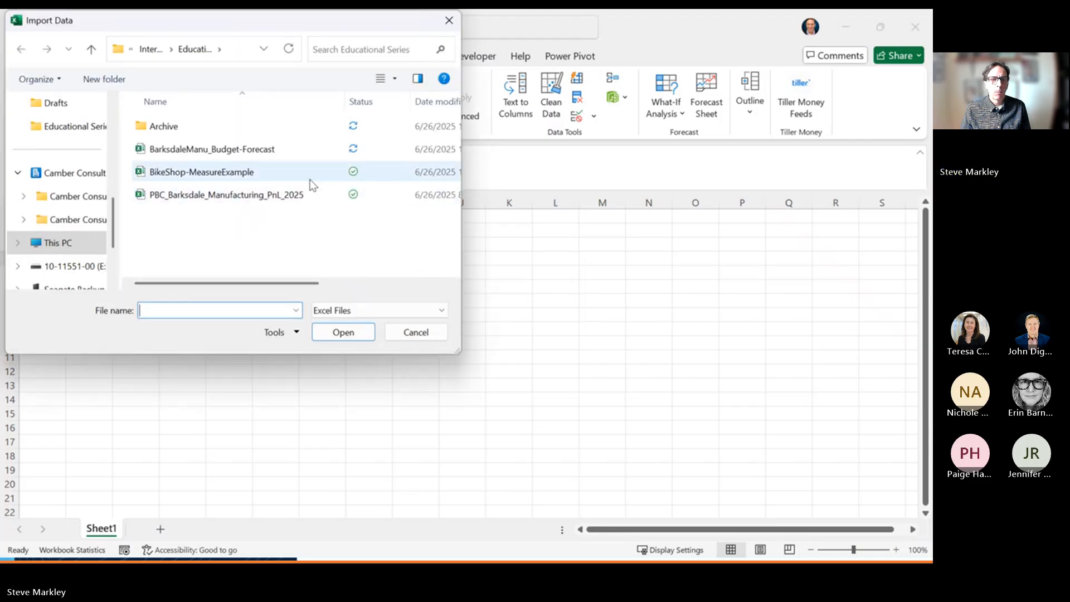
pyautogui.click(182, 199)
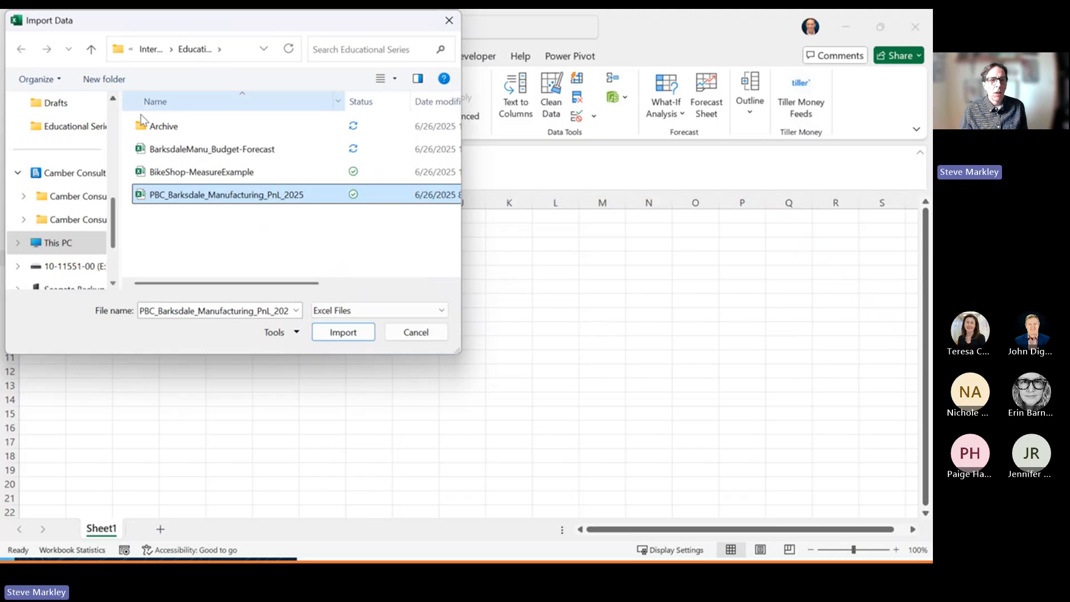
pyautogui.click(434, 333)
pyautogui.click(562, 398)
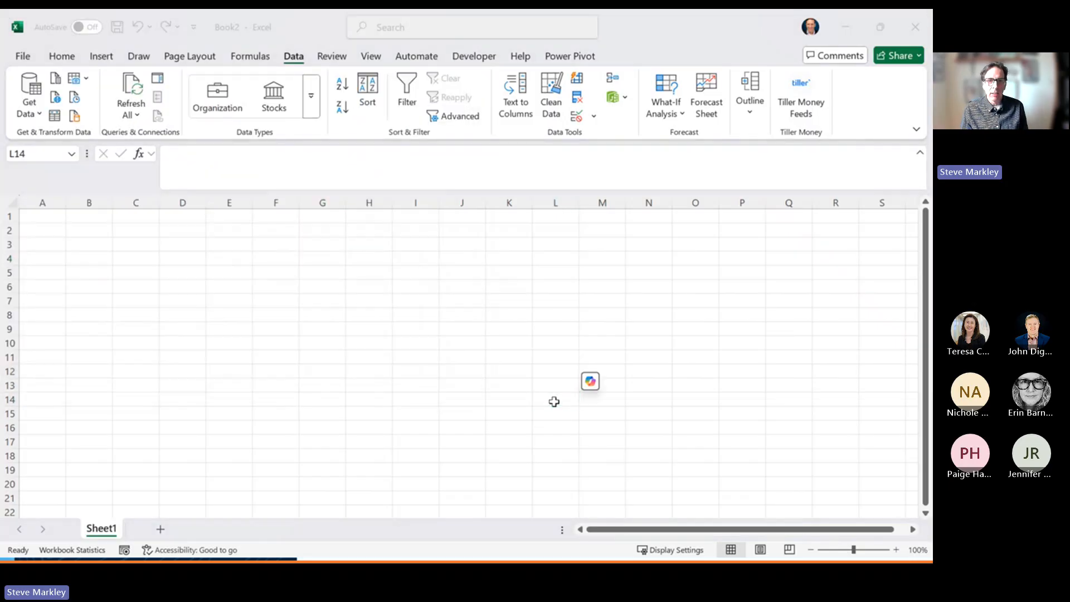
# Switch to the open PBC_Barksdale_Manufacturing_PnL_2025 workbook showing the Budget sheet.
pyautogui.hotkey('alt', 'Tab')
pyautogui.press('Tab')
pyautogui.press('Tab')
pyautogui.press('Tab')
pyautogui.press('Tab')
pyautogui.press('Tab')
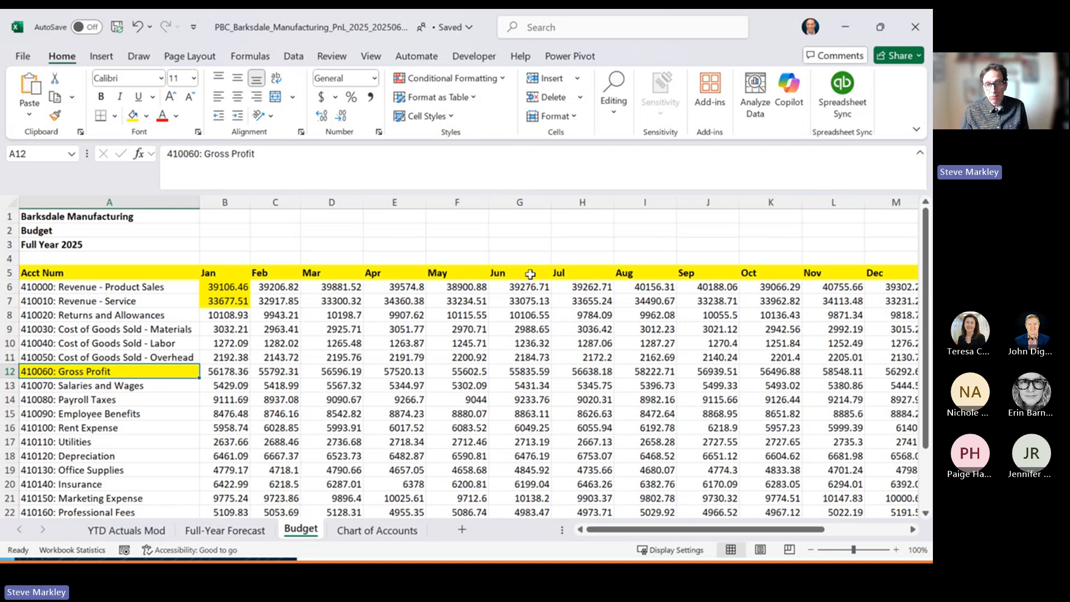
# Examine the month column headers in row 5 of the Budget sheet.
pyautogui.click(531, 269)
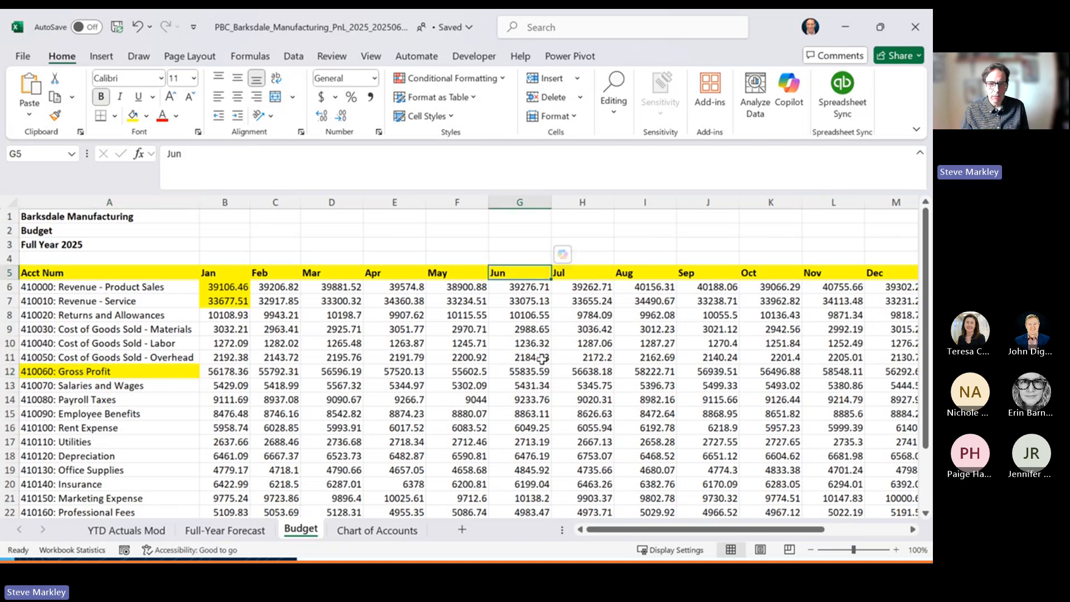
pyautogui.click(223, 274)
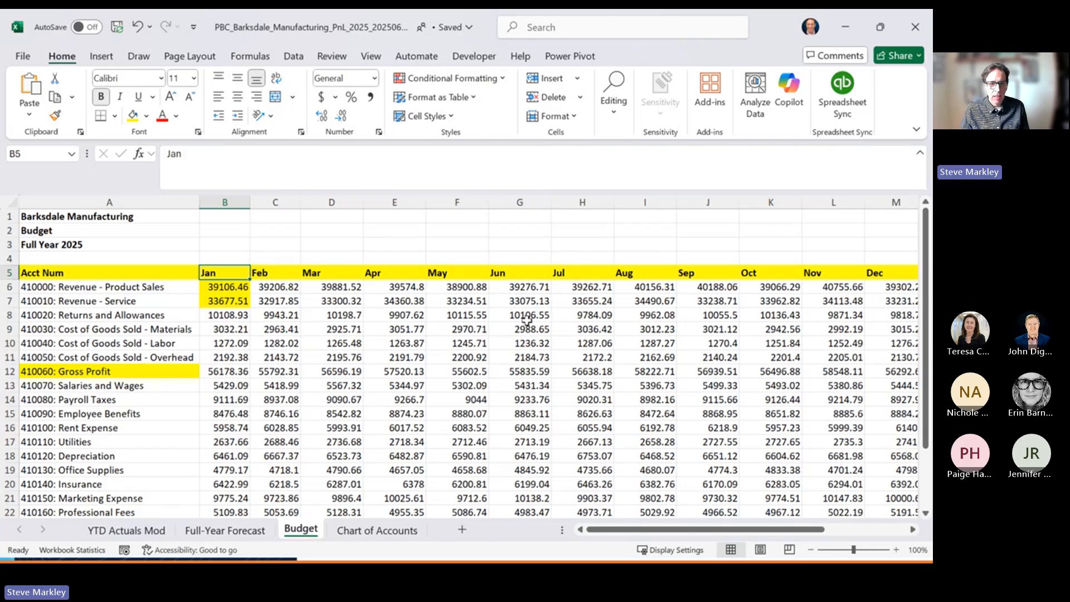
pyautogui.click(339, 273)
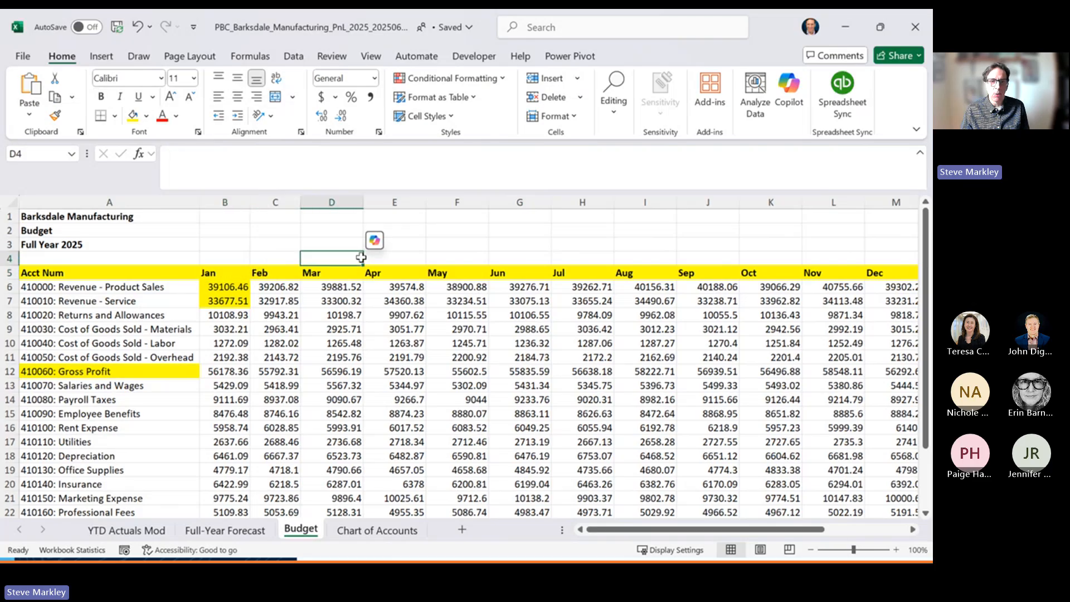
pyautogui.click(493, 273)
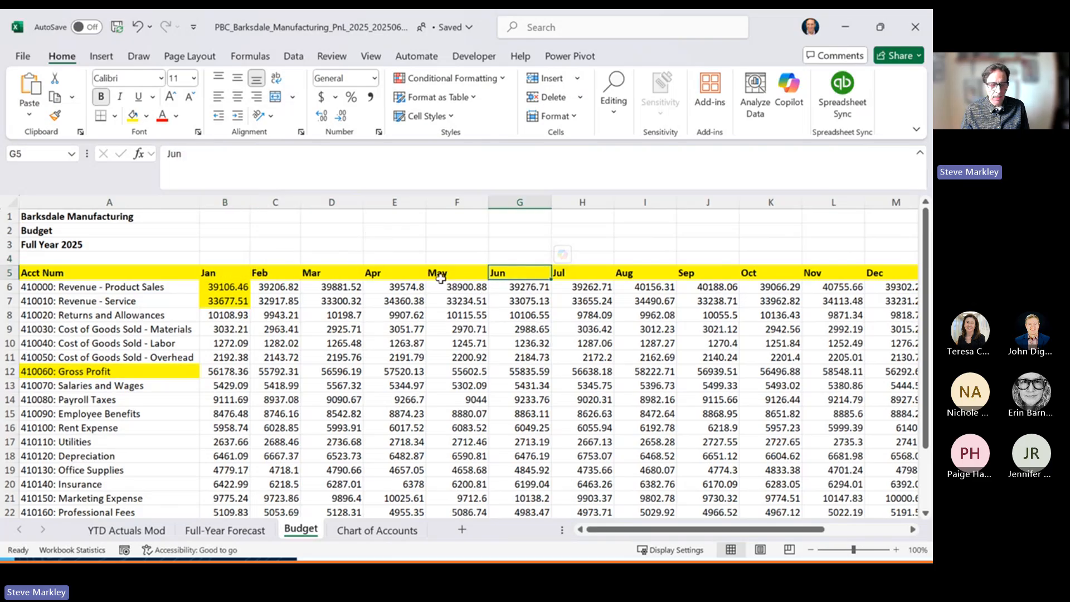
pyautogui.click(203, 275)
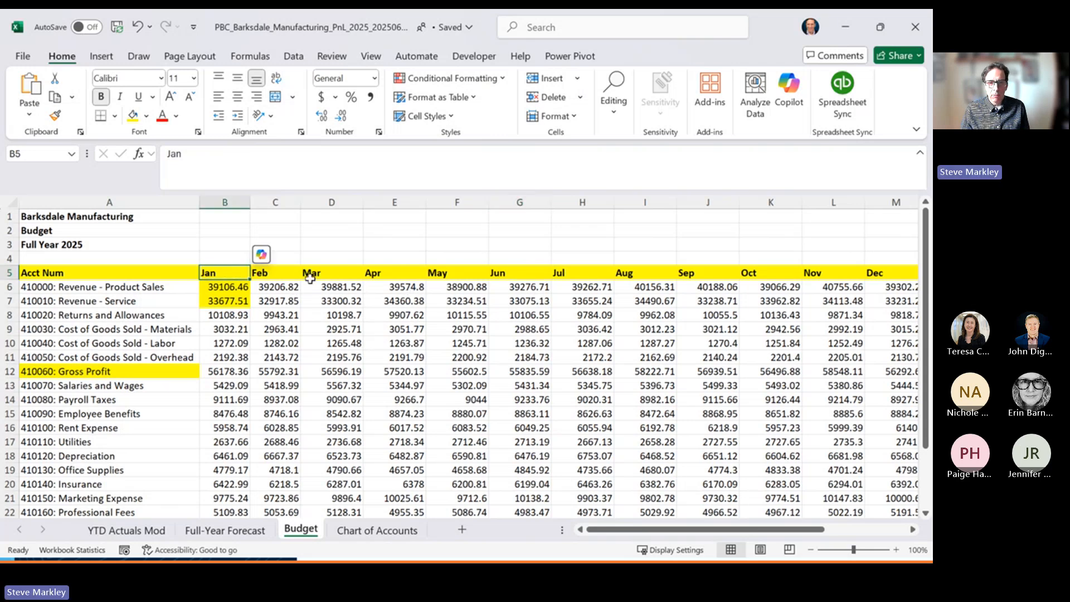
pyautogui.click(571, 275)
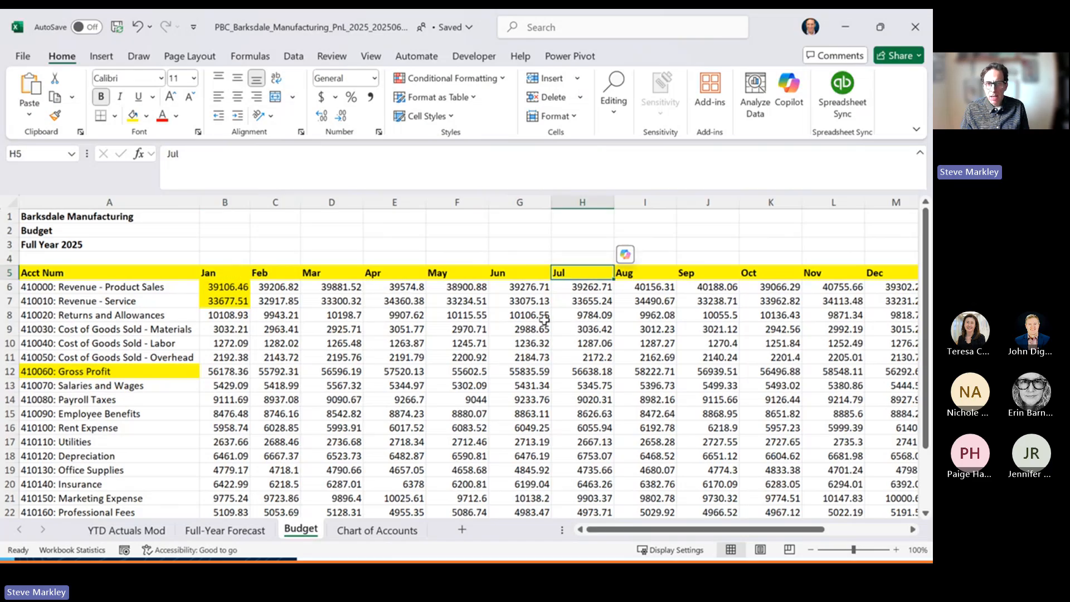
pyautogui.click(461, 271)
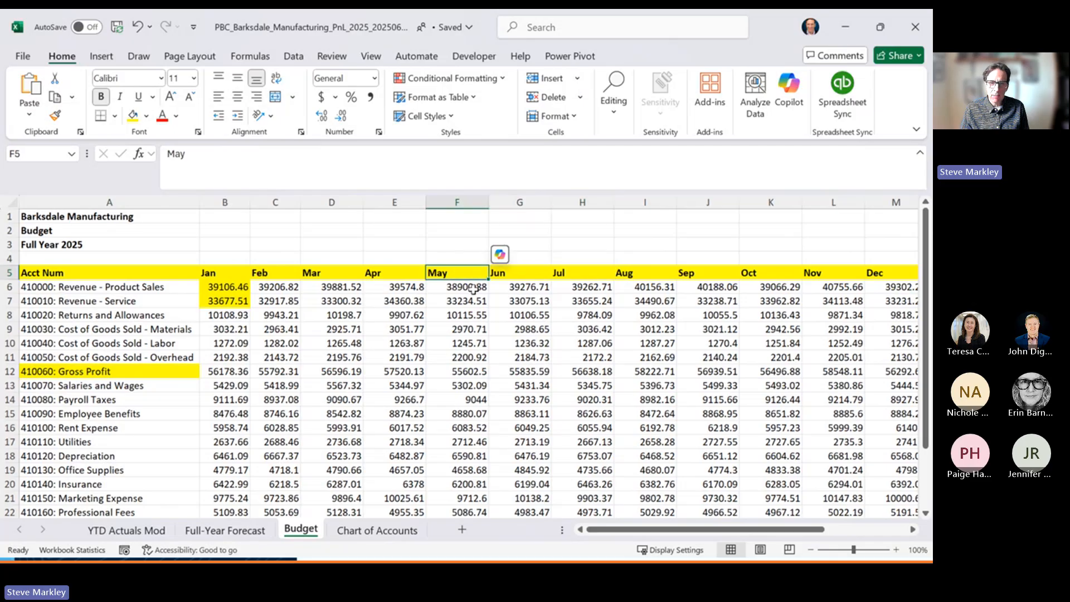
pyautogui.click(385, 273)
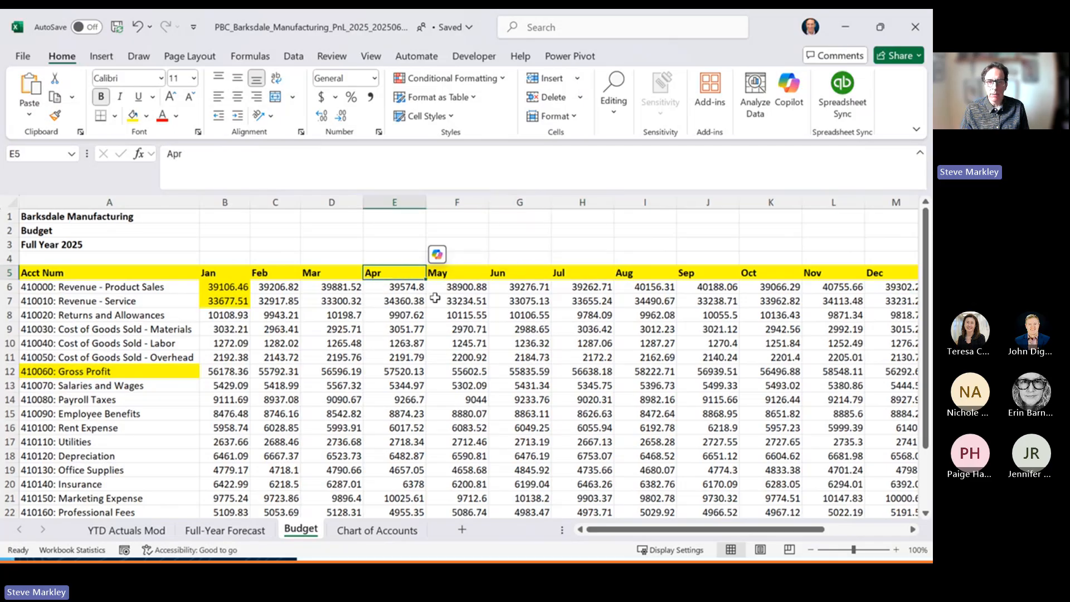
pyautogui.click(452, 277)
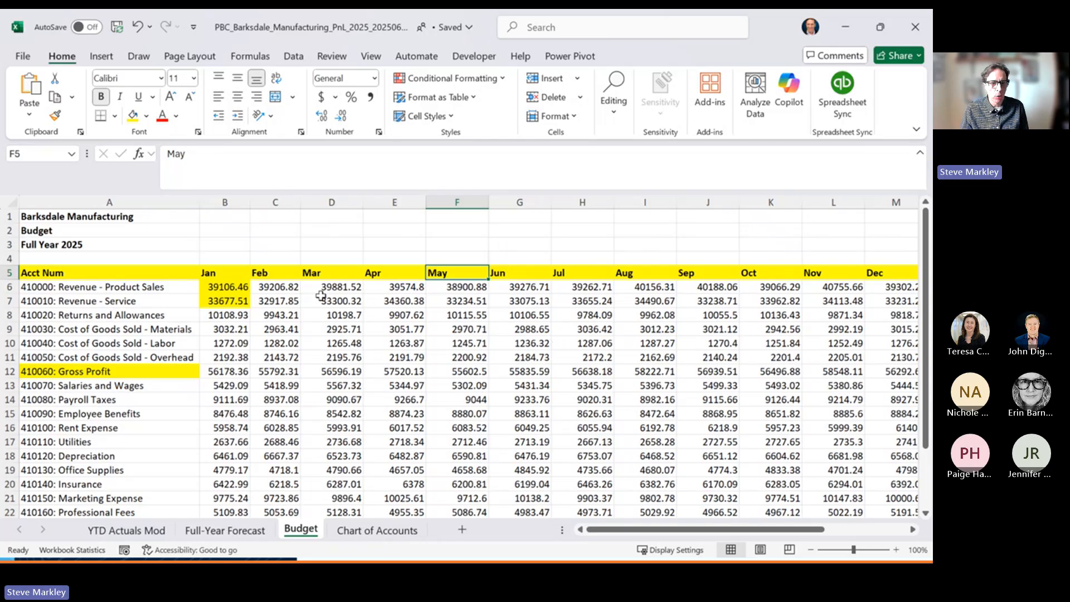
pyautogui.click(323, 273)
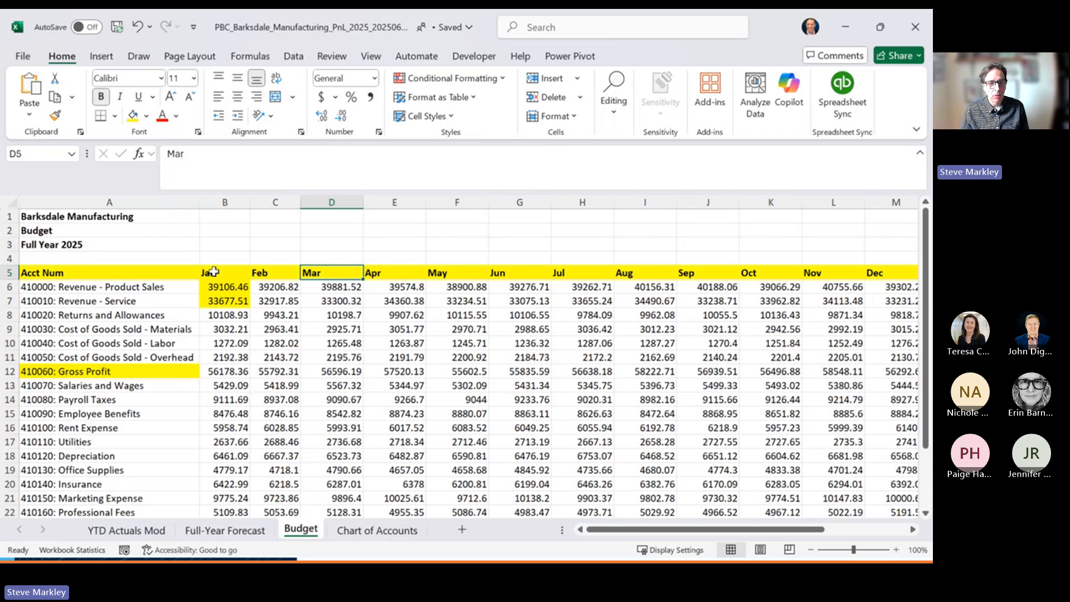
pyautogui.click(240, 273)
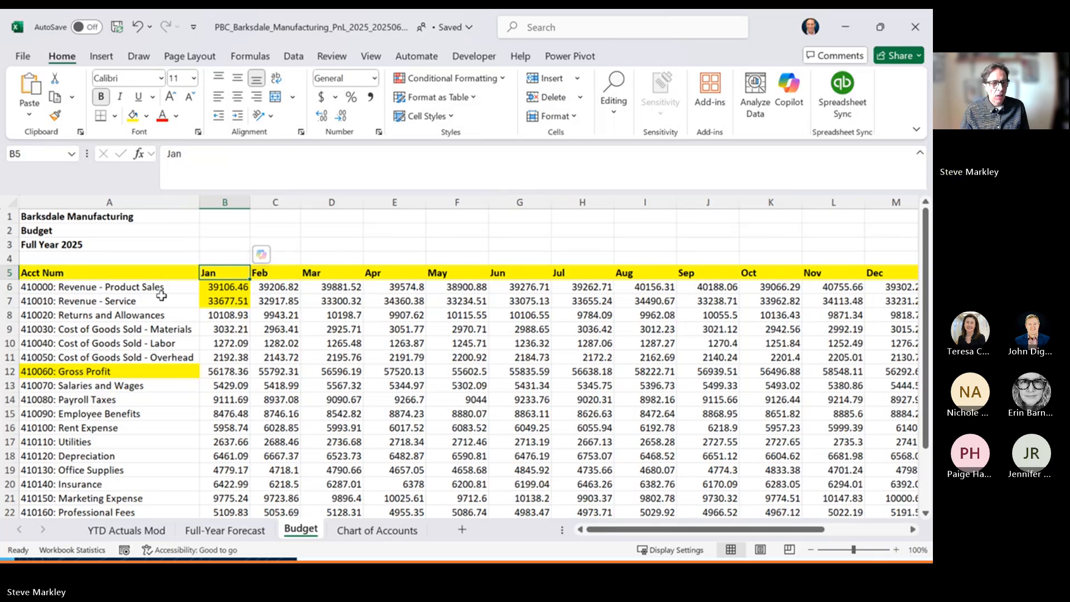
# Examine the Acct Num column of the Budget sheet, including the Gross Profit and Net Income rows.
pyautogui.click(171, 275)
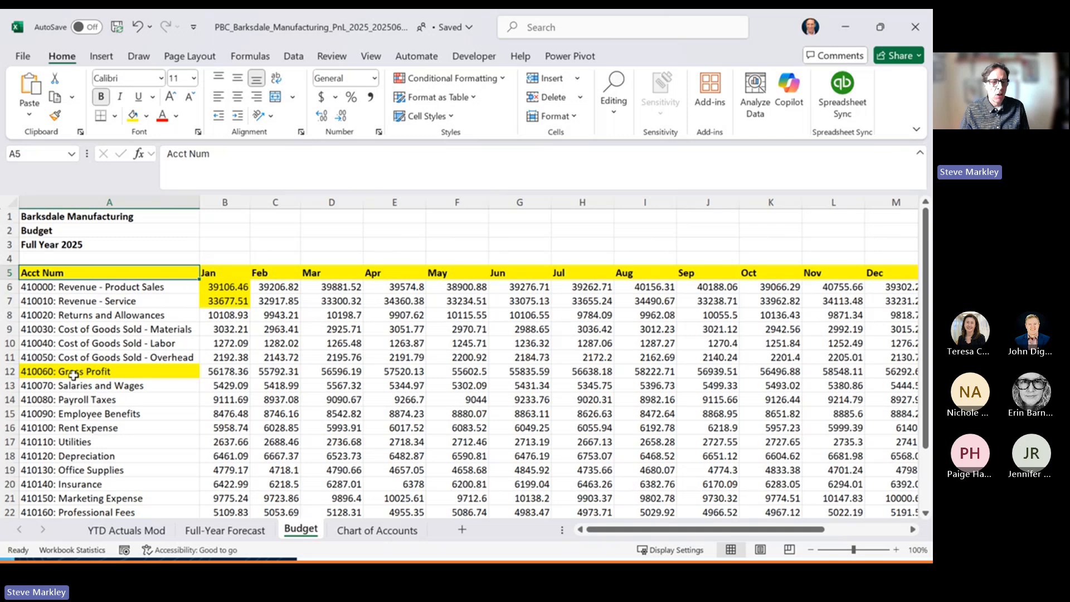
pyautogui.click(36, 289)
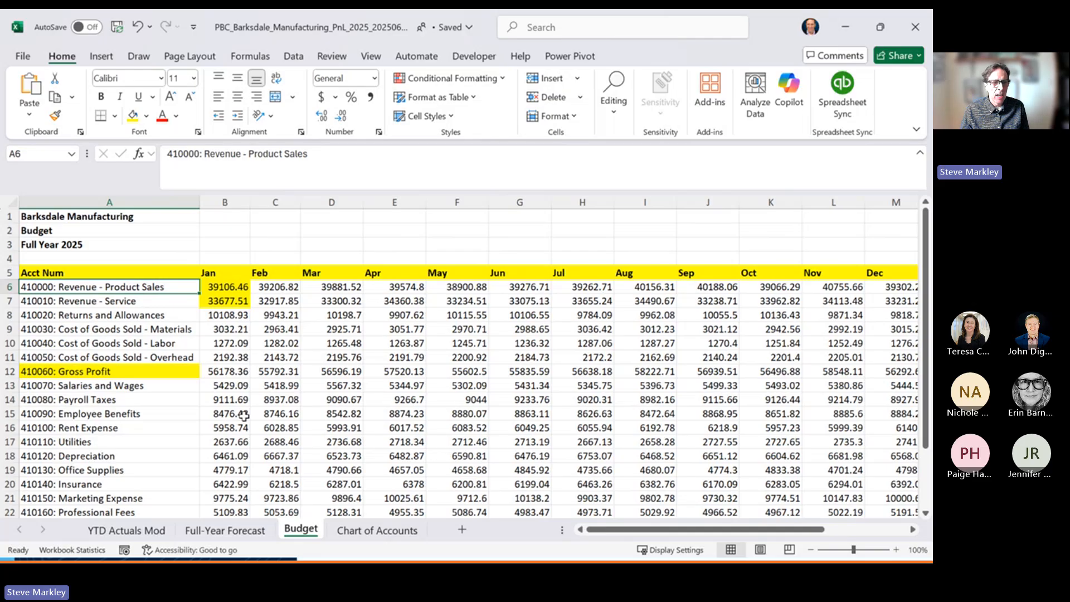
pyautogui.click(156, 370)
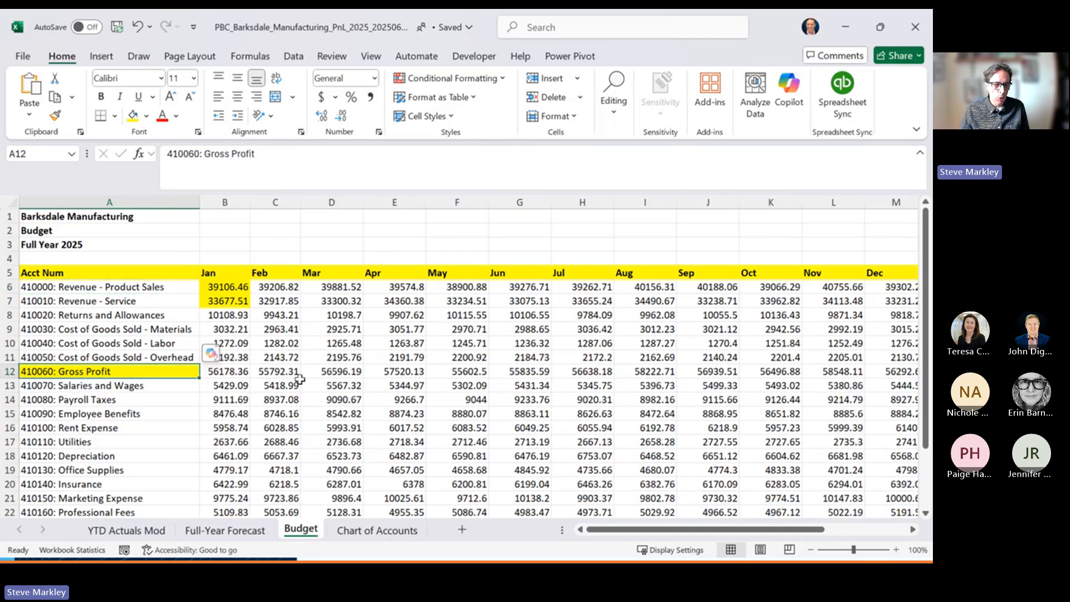
pyautogui.click(239, 373)
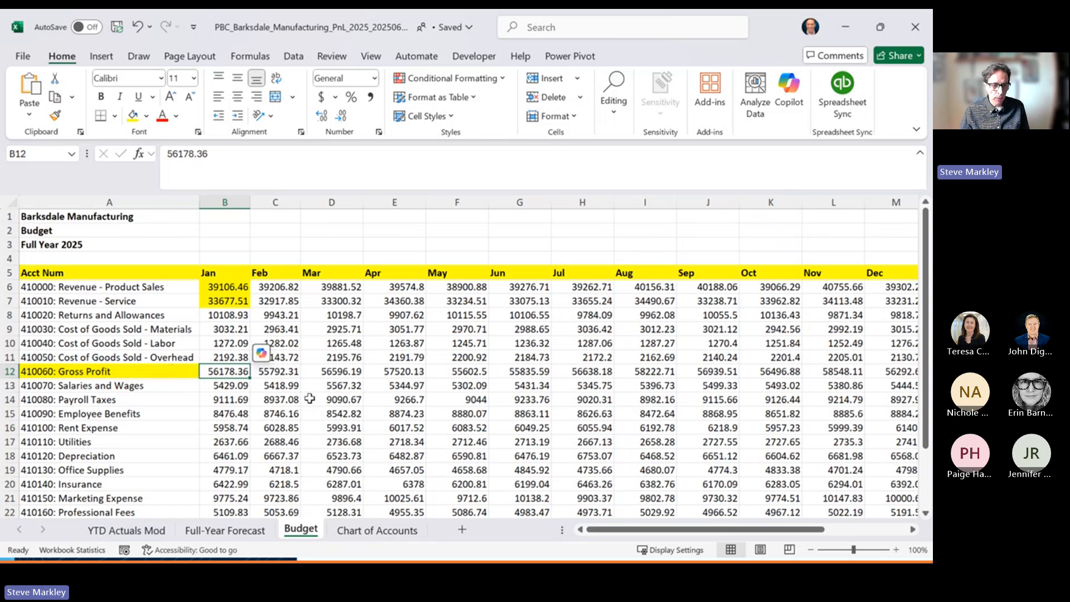
pyautogui.scroll(-3, 310, 402)
pyautogui.click(161, 438)
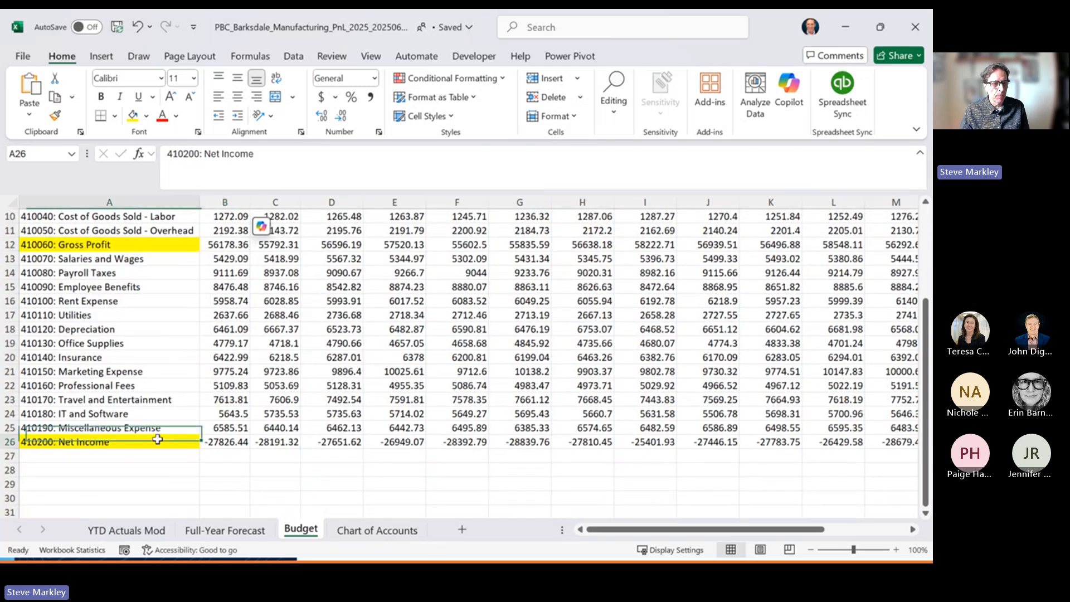
pyautogui.click(167, 357)
pyautogui.scroll(1, 167, 348)
pyautogui.scroll(3, 167, 348)
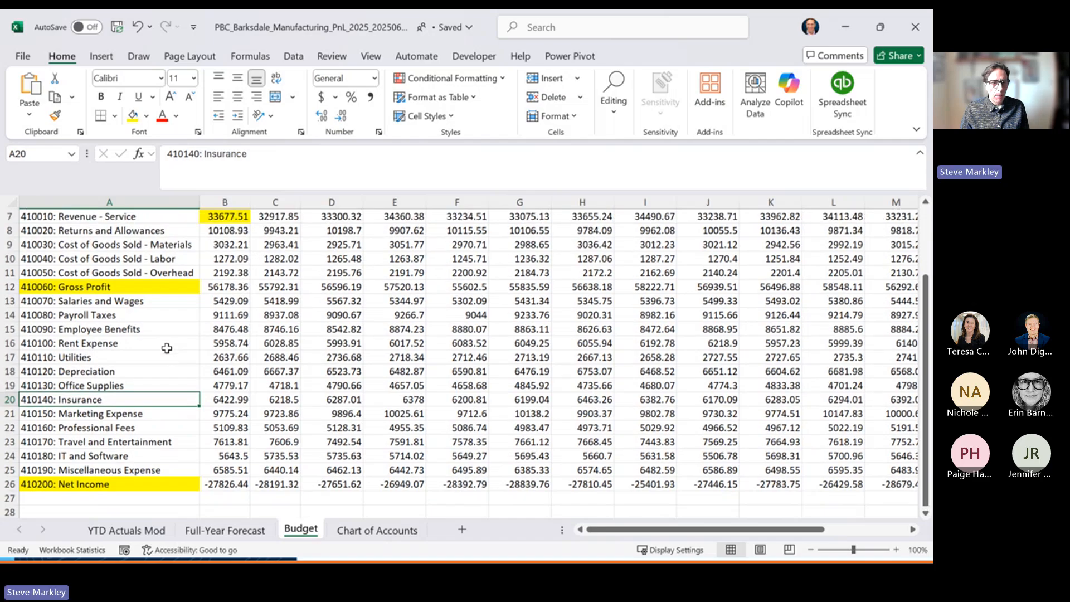
pyautogui.click(279, 343)
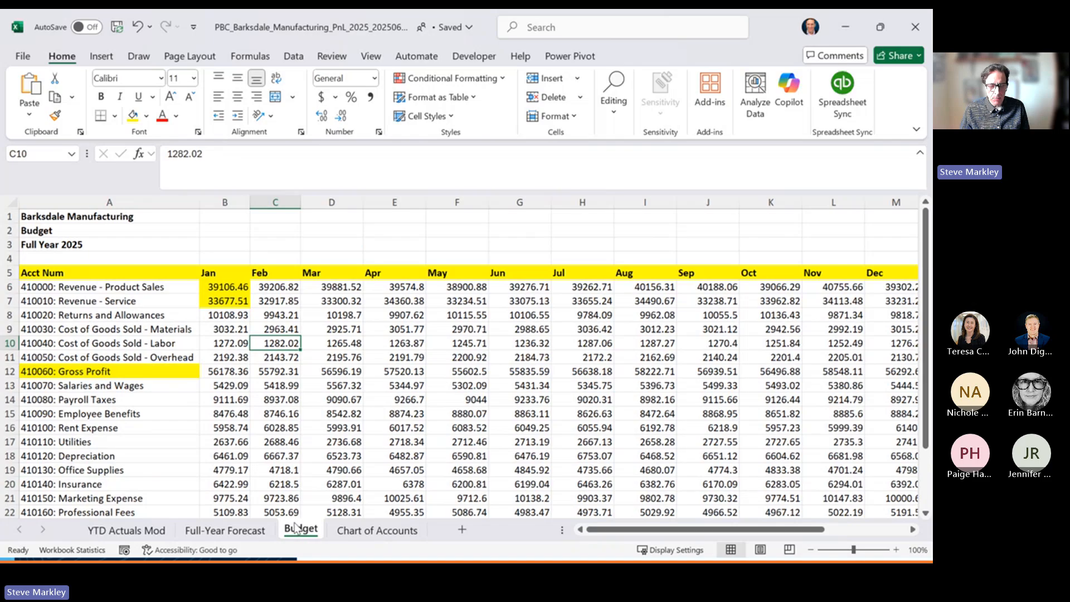
# Look over the Full-Year Forecast and YTD Actuals Mod sheets, returning to the Budget sheet.
pyautogui.click(246, 536)
pyautogui.click(127, 530)
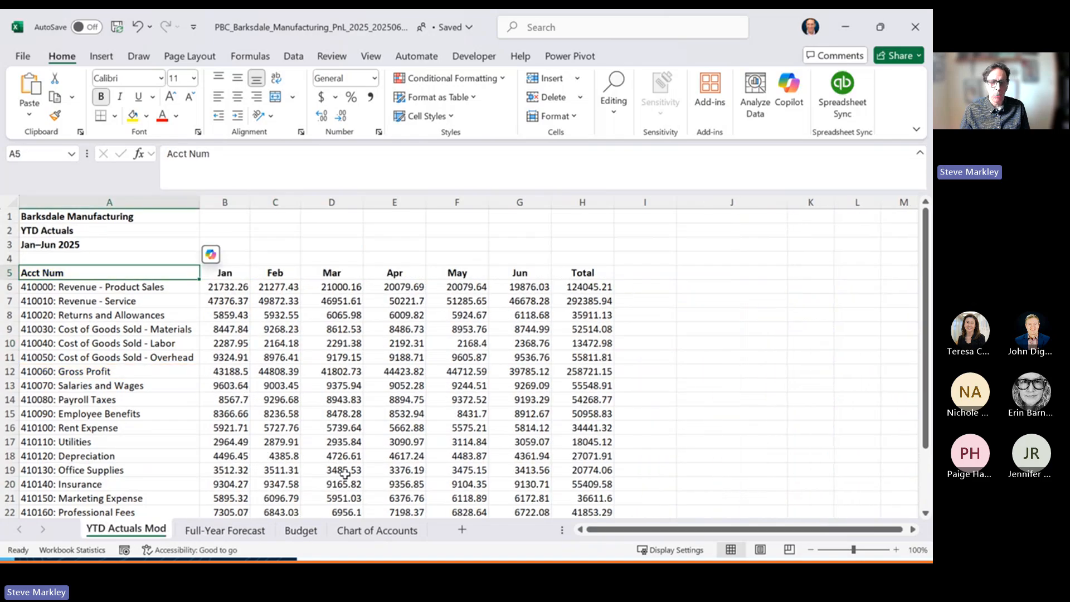
pyautogui.click(304, 530)
pyautogui.click(232, 357)
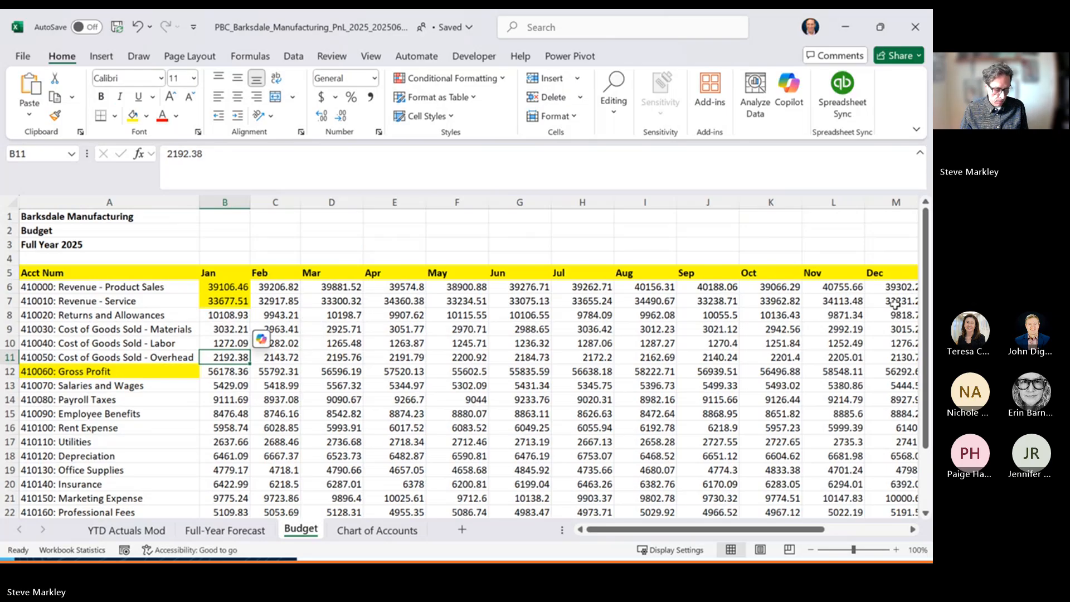
# Close the PBC_Barksdale_Manufacturing_PnL_2025 workbook and return to an empty cell in the blank Book2 workbook.
pyautogui.hotkey('alt', 'Tab')
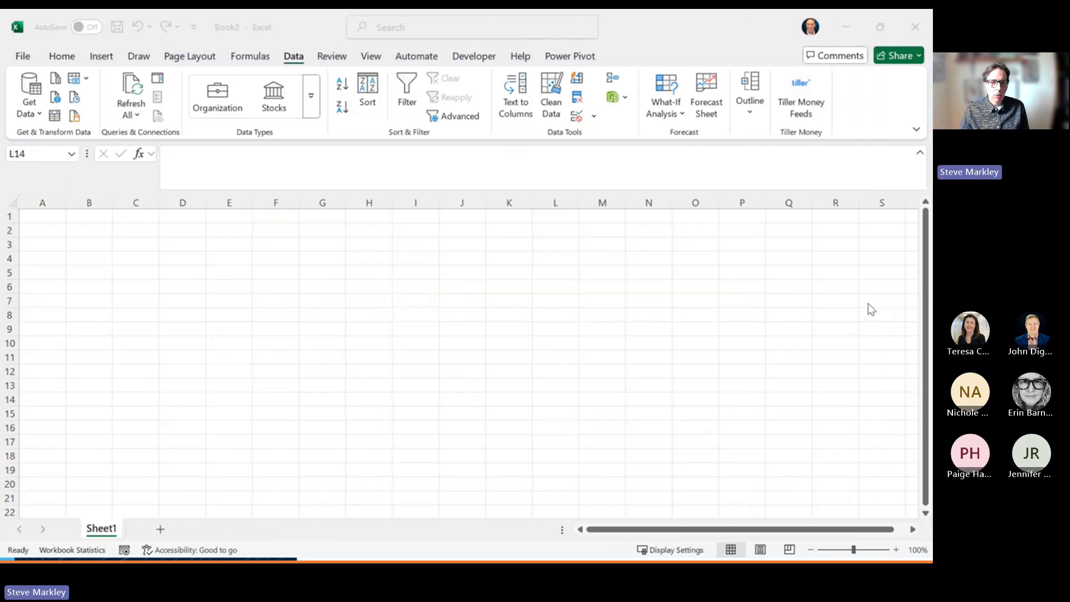
pyautogui.hotkey('alt', 'Tab')
pyautogui.click(916, 28)
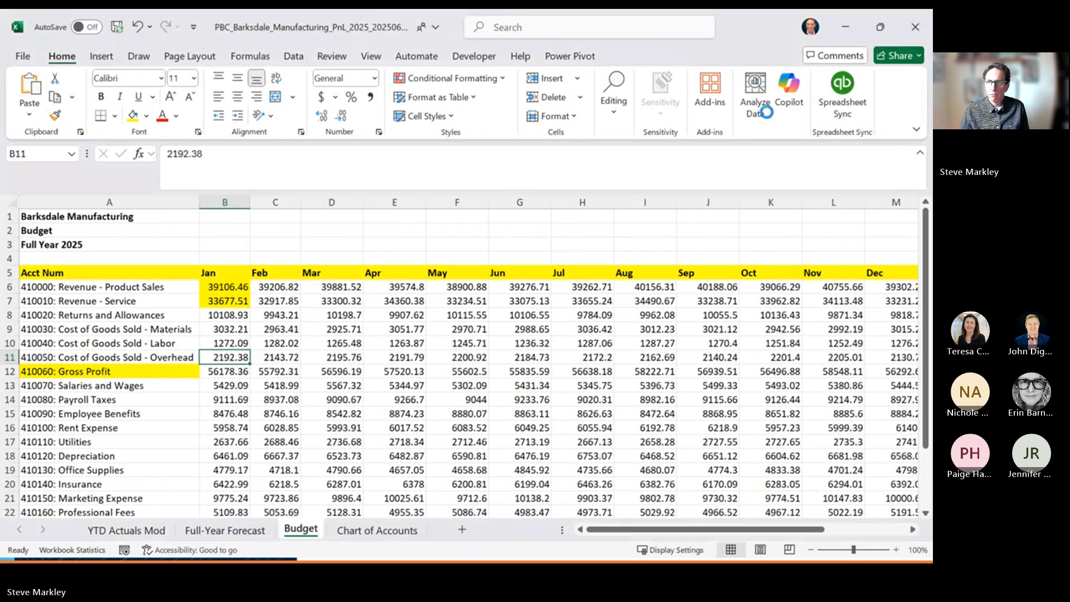
pyautogui.click(152, 233)
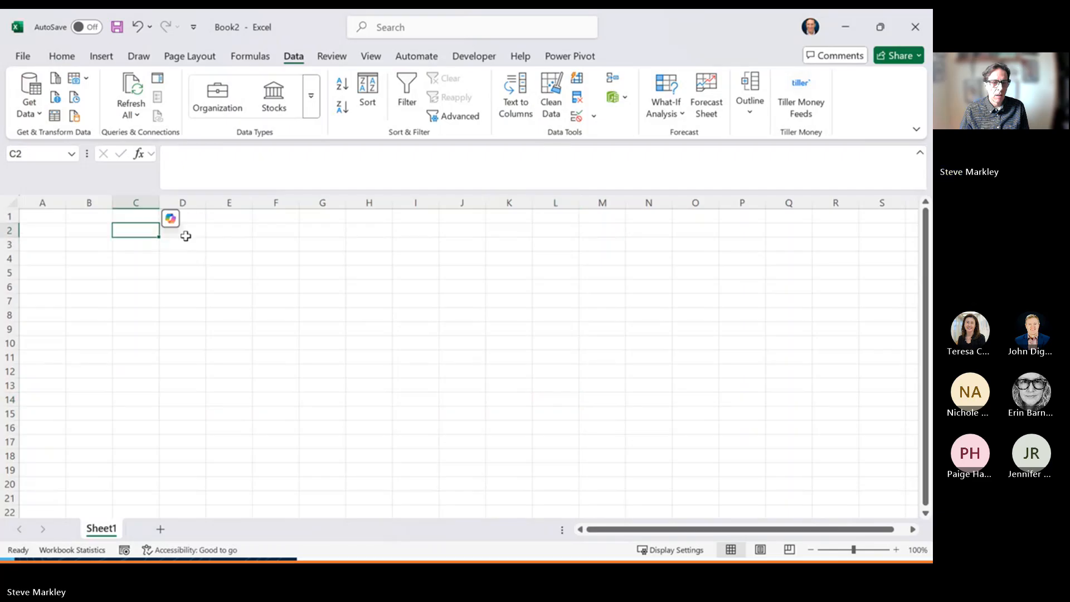
pyautogui.click(187, 235)
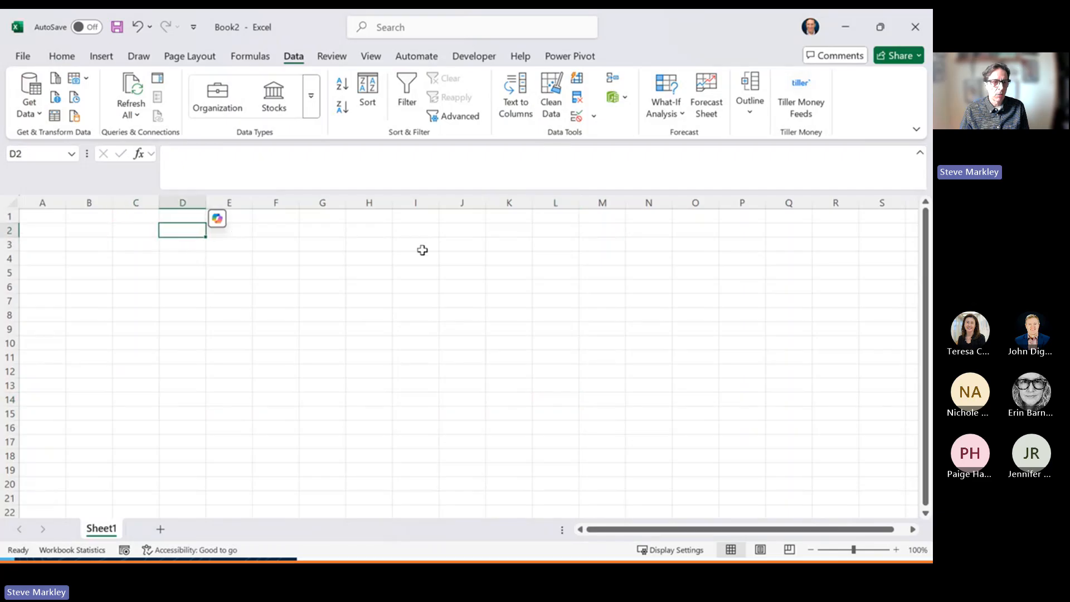
# Import the Budget sheet from the PBC_Barksdale_Manufacturing_PnL_2025 Excel workbook and open it in Power Query Editor for transformation.
pyautogui.click(29, 97)
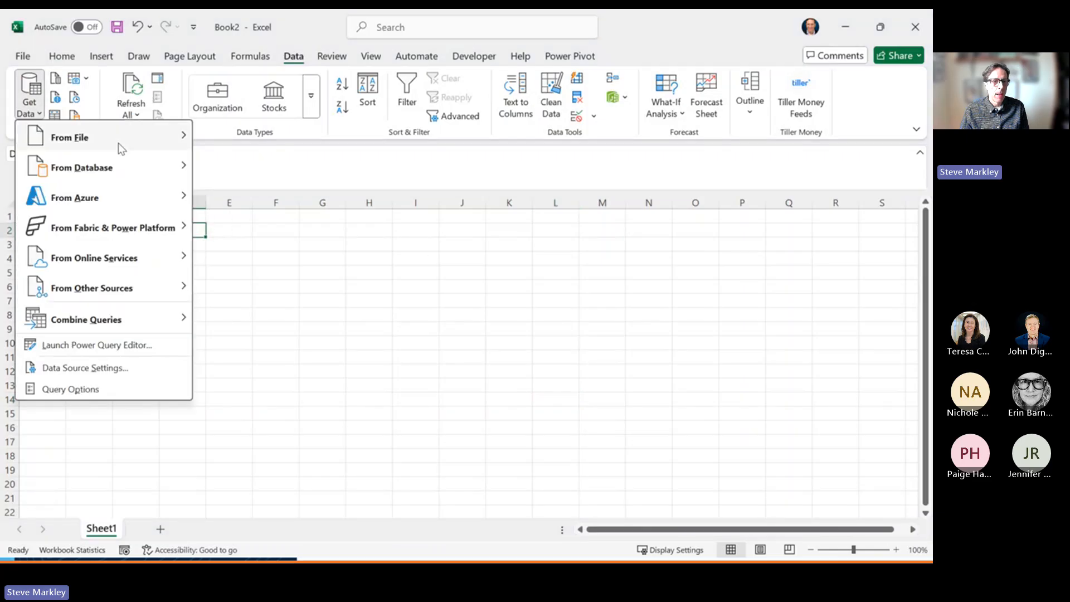
pyautogui.moveTo(133, 141)
pyautogui.click(262, 140)
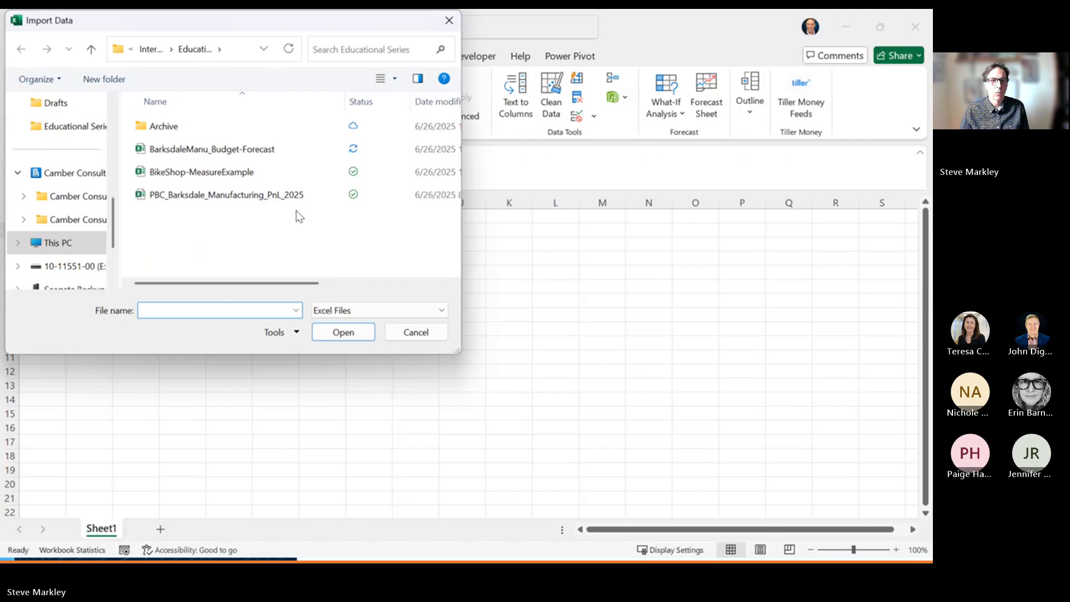
pyautogui.click(183, 202)
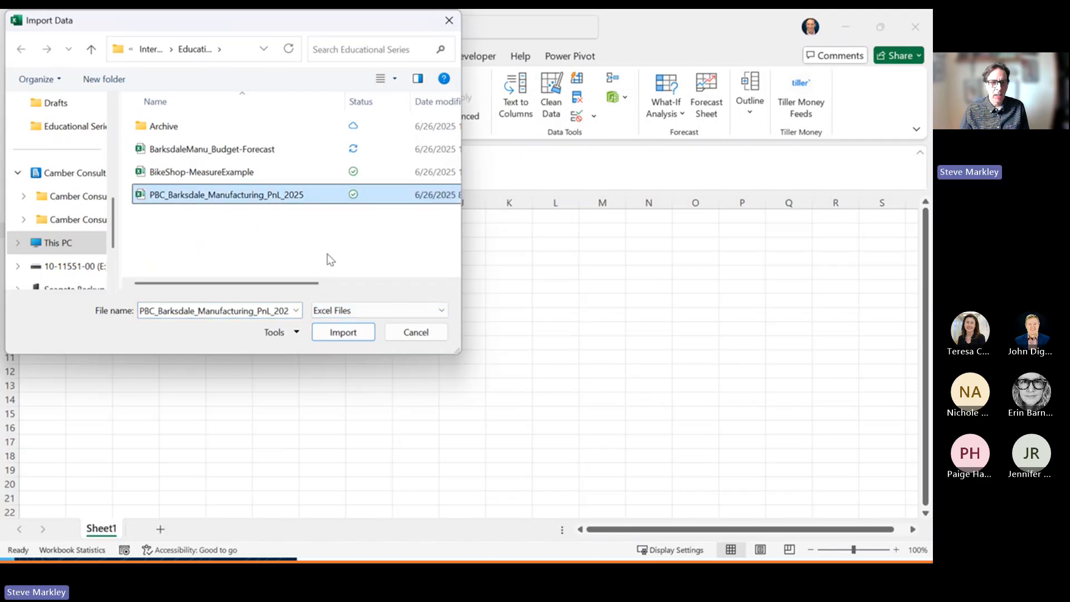
pyautogui.click(344, 333)
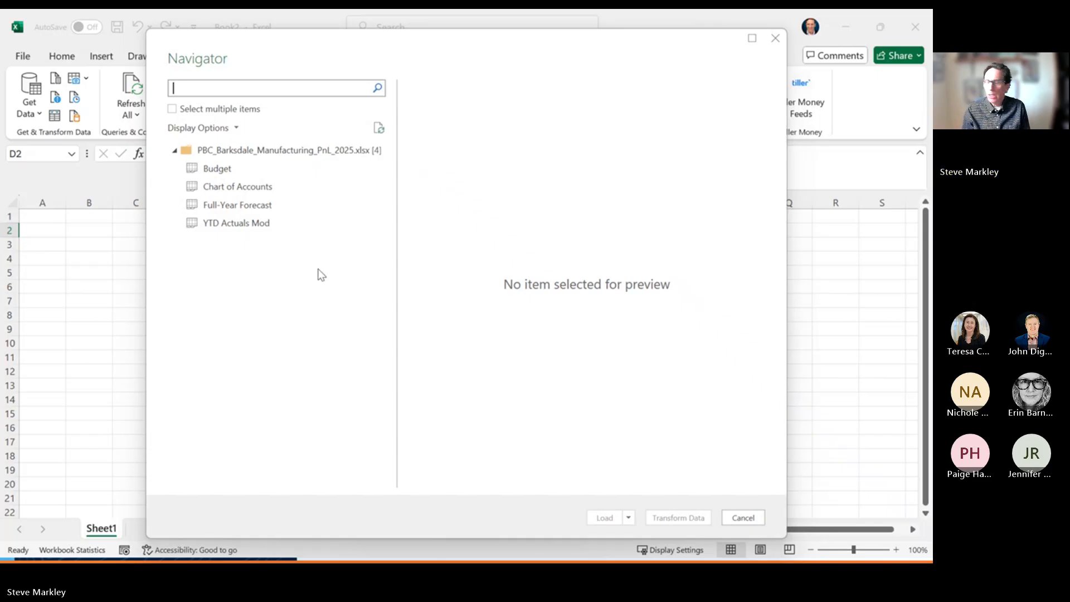
pyautogui.click(223, 170)
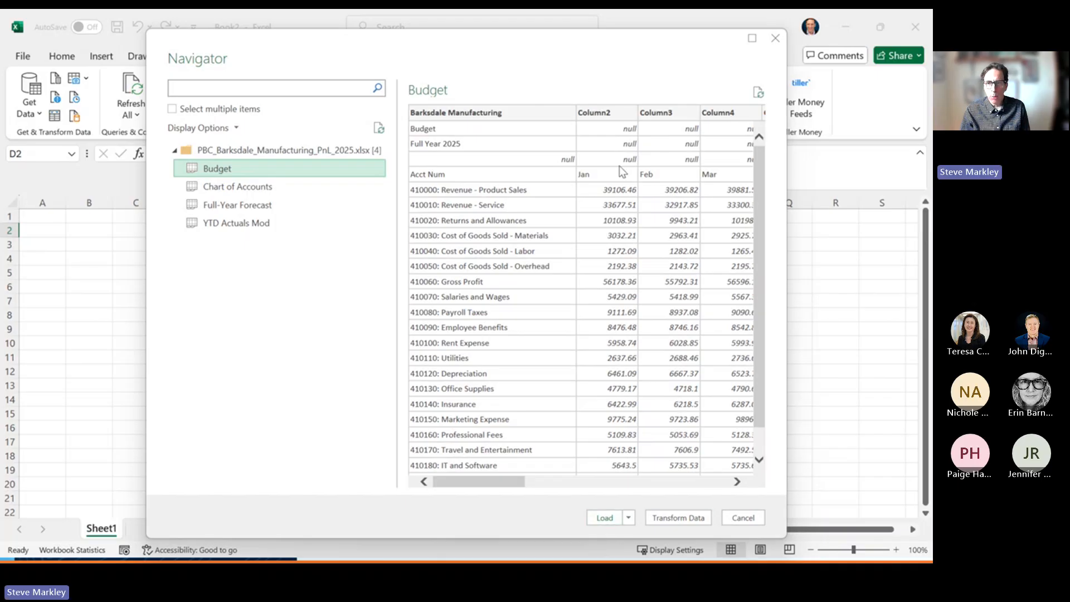
pyautogui.click(680, 519)
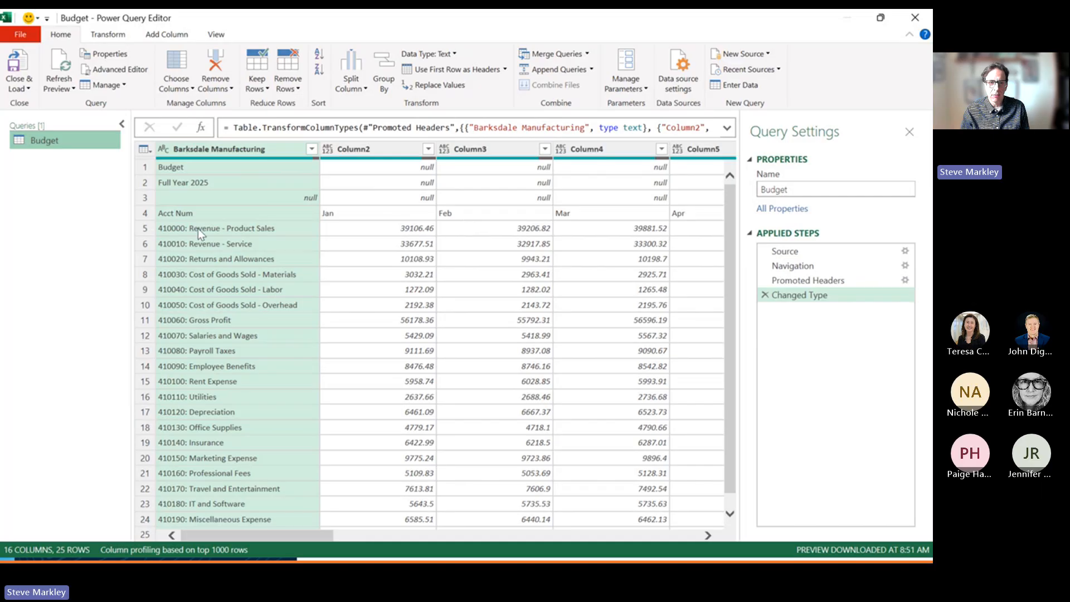
# Switch to the CamberEd PowerPoint presentation, review the "Steps for walkthrough" slide, and return to the Budget query in Power Query Editor.
pyautogui.click(139, 216)
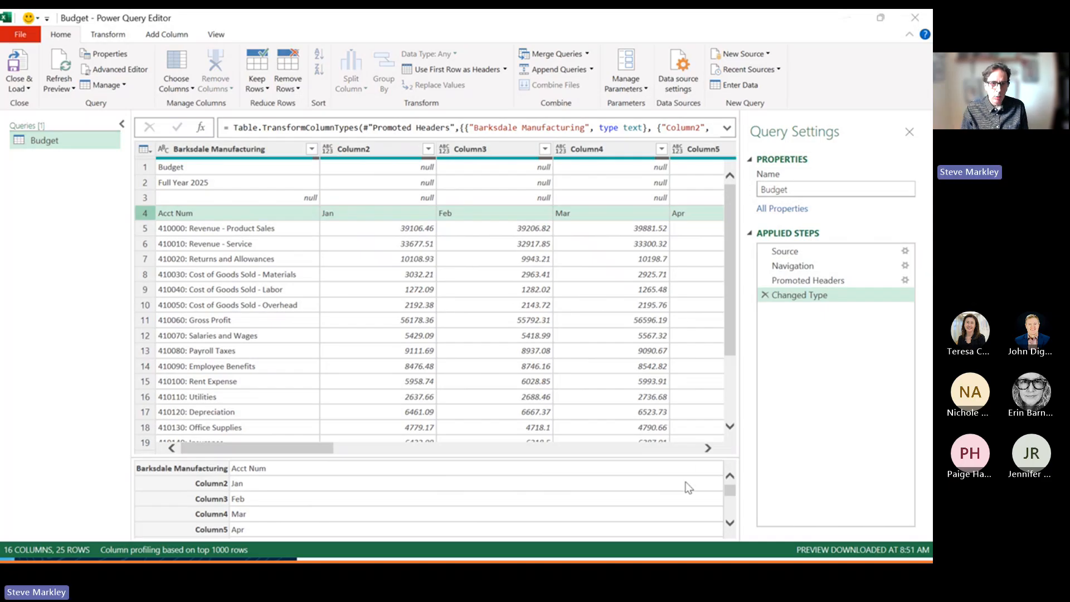
pyautogui.hotkey('alt', 'Tab')
pyautogui.hotkey('alt', 'Tab')
pyautogui.hotkey('alt', 'Tab')
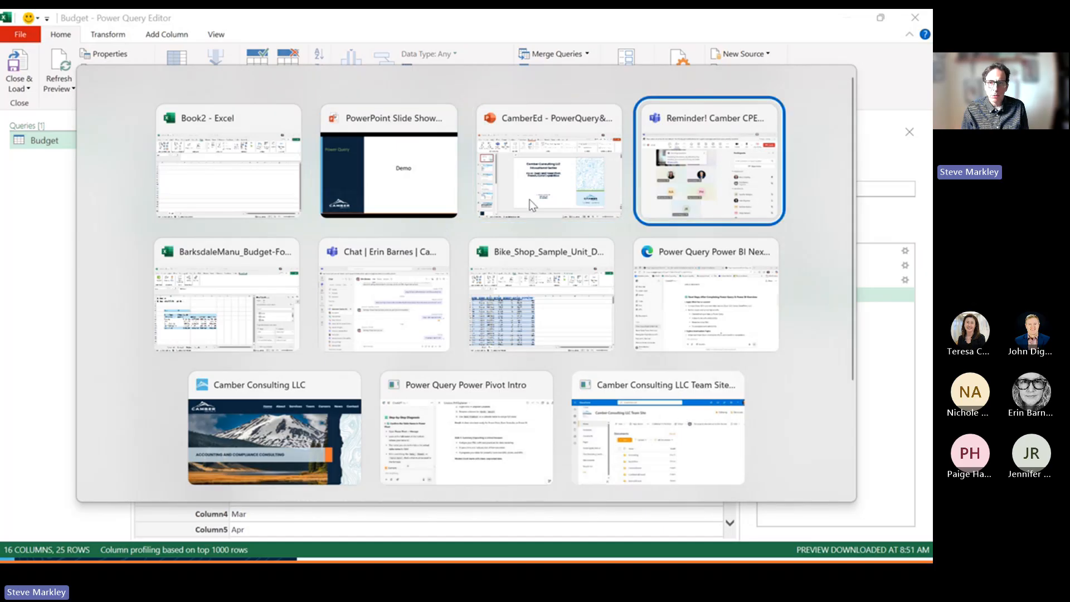
pyautogui.click(533, 177)
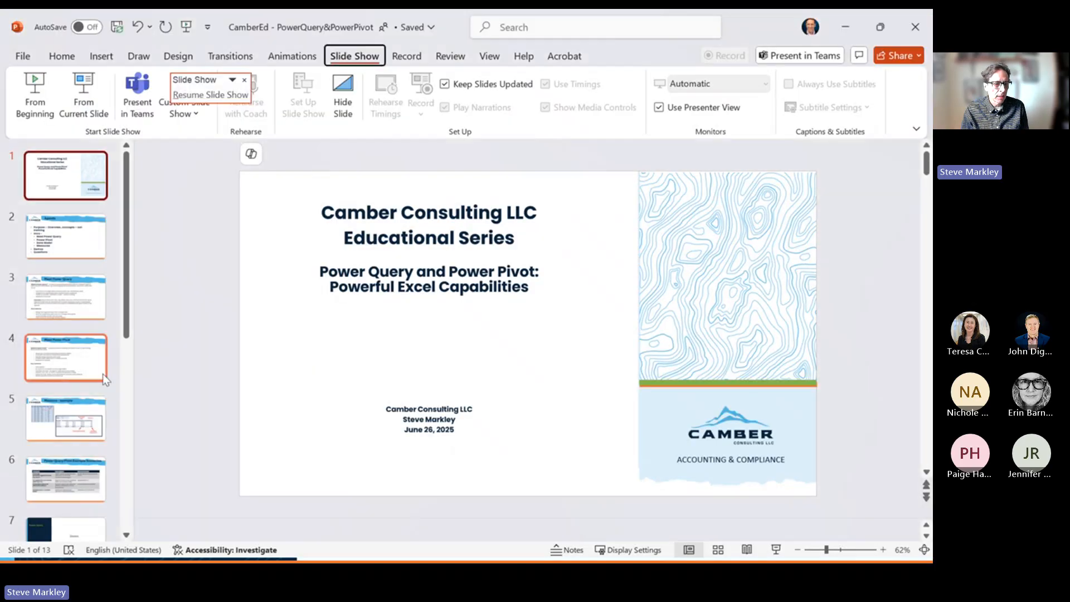
pyautogui.scroll(-3, 125, 400)
pyautogui.scroll(-3, 96, 425)
pyautogui.press('alt')
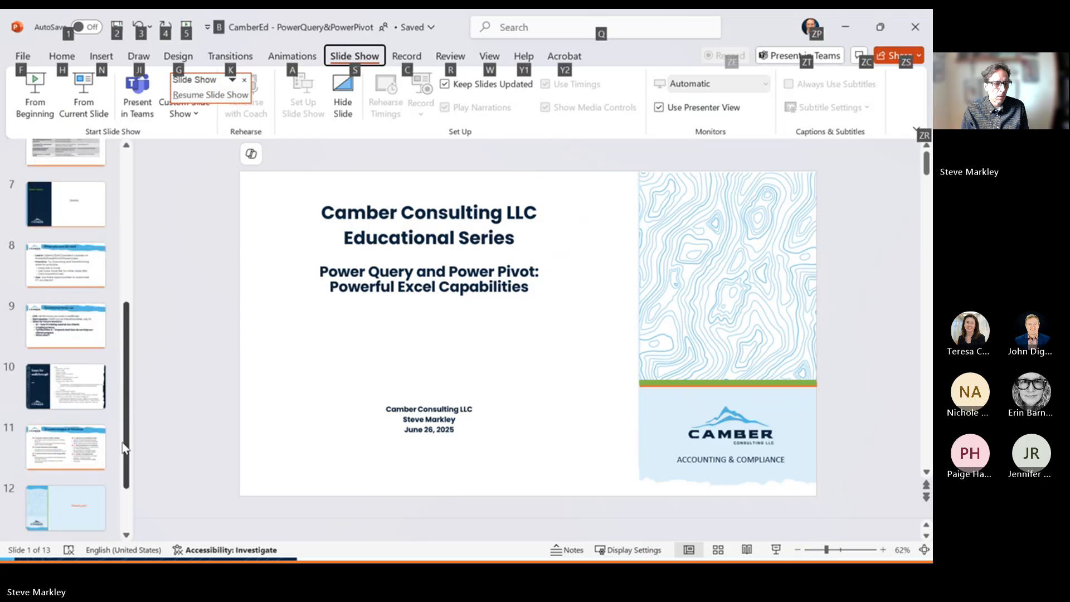
pyautogui.click(72, 382)
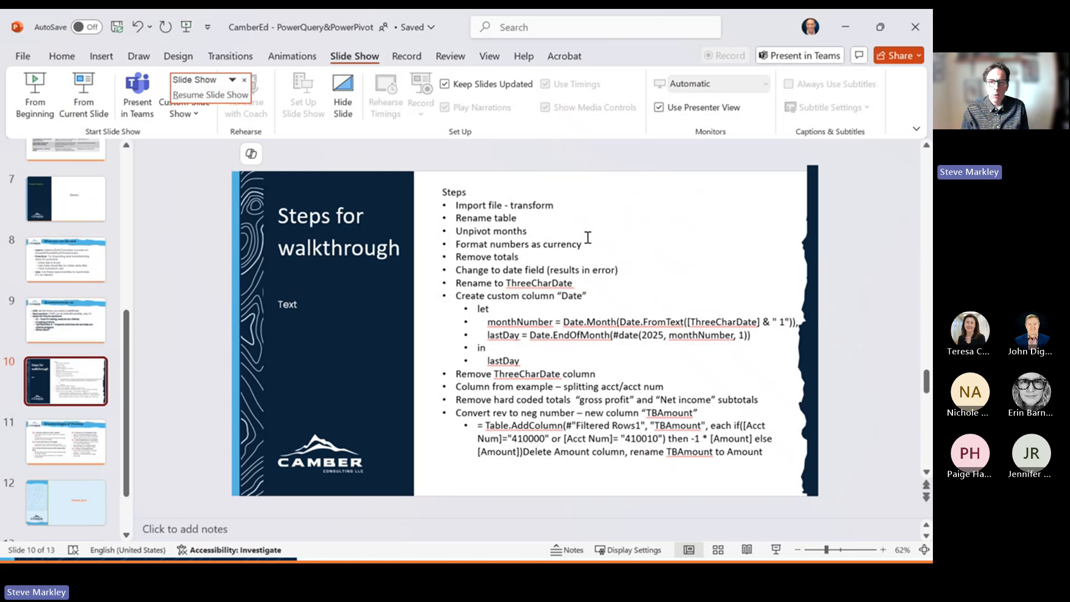
pyautogui.hotkey('alt', 'Tab')
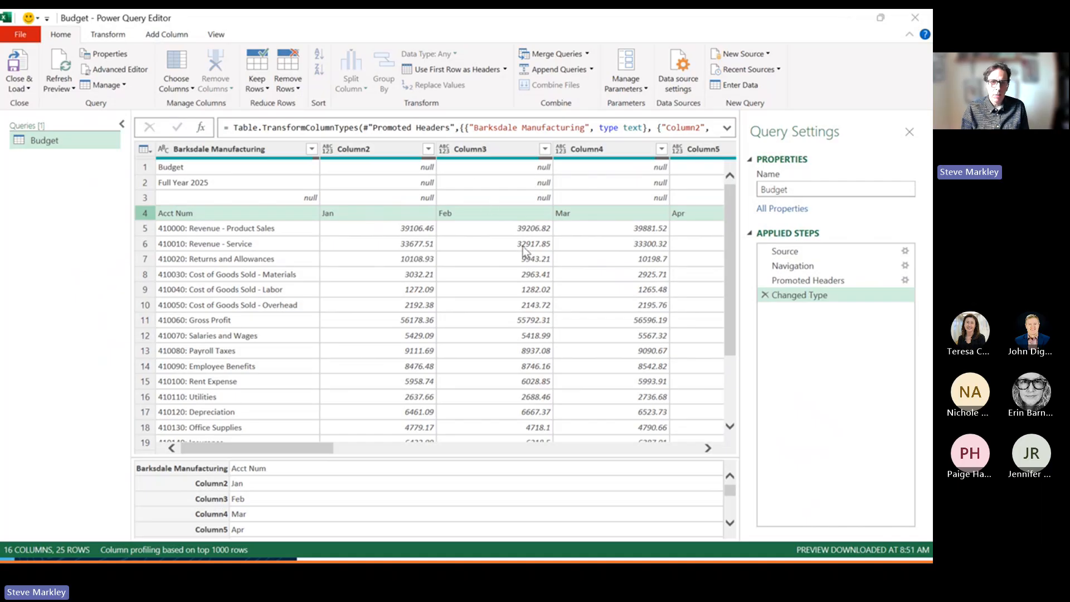
pyautogui.hotkey('alt', 'Tab')
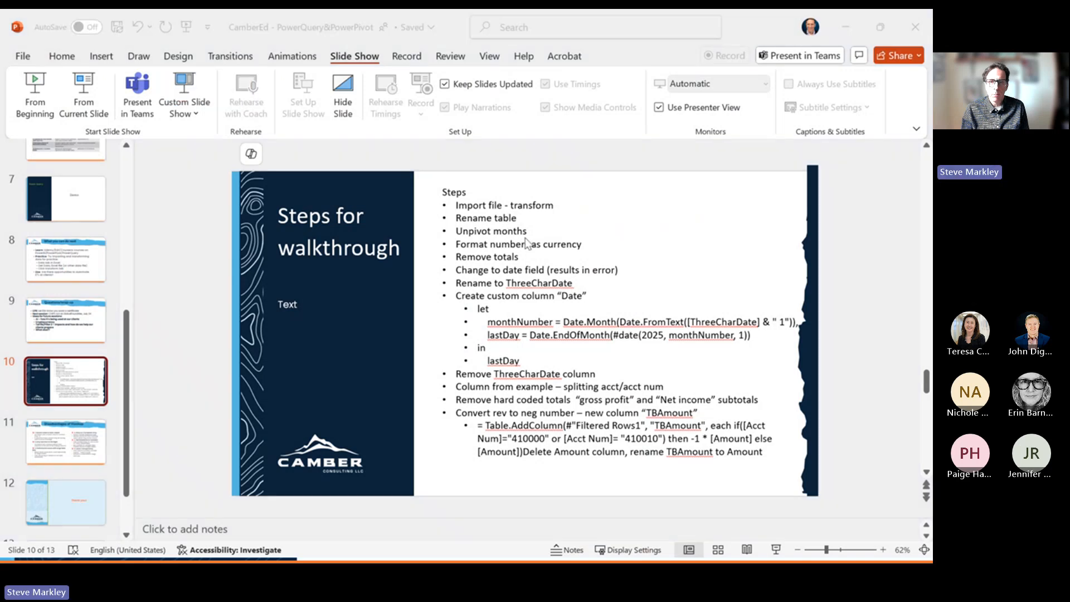
pyautogui.hotkey('alt', 'Tab')
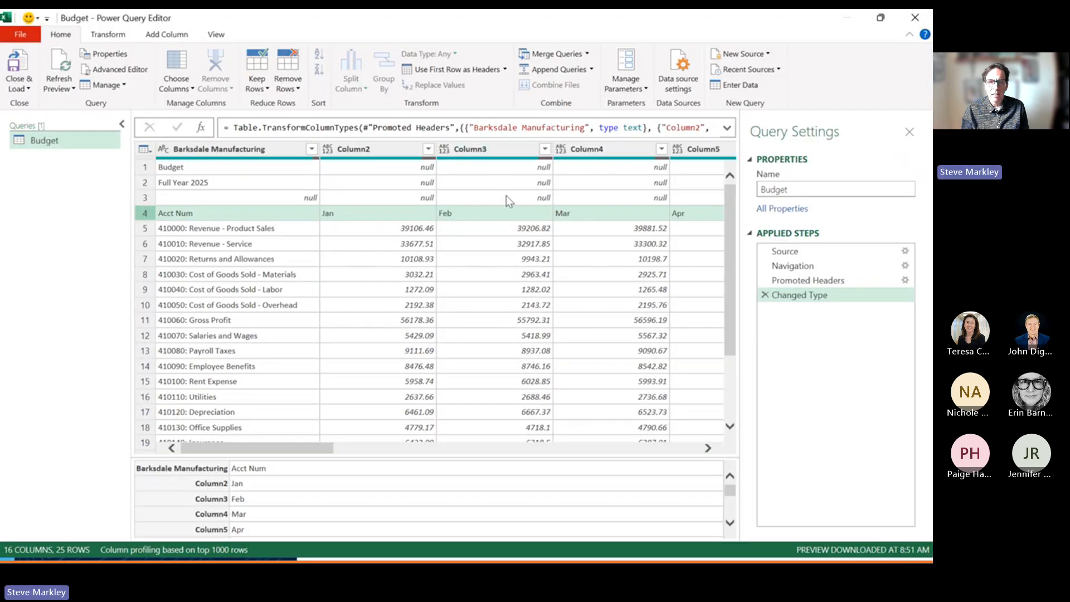
# Try to unpivot Column2 through Column16, and delete the resulting applied step from the Budget query.
pyautogui.click(389, 148)
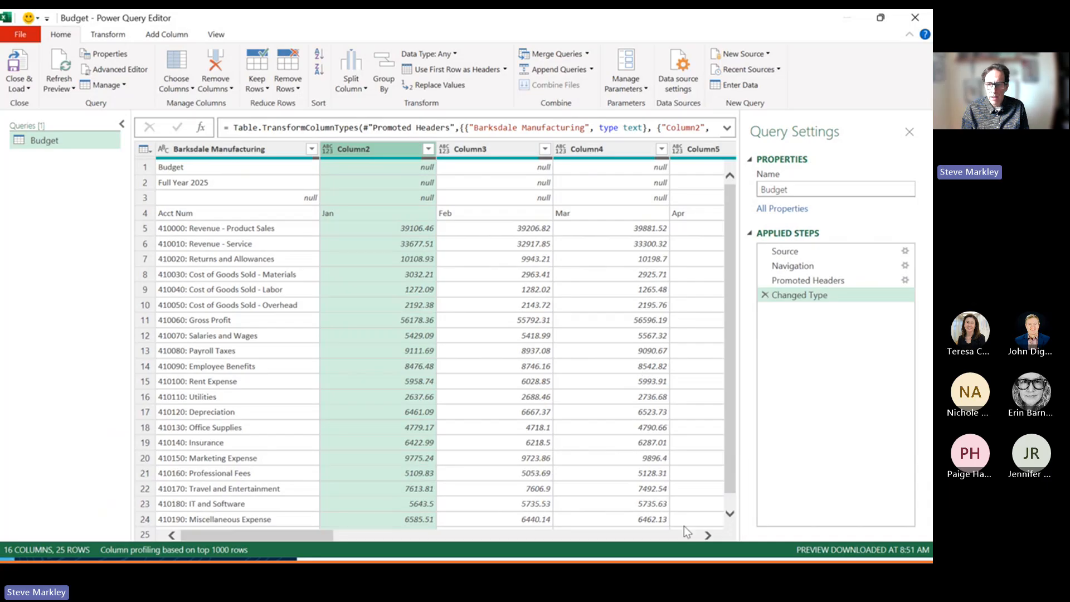
pyautogui.click(706, 535)
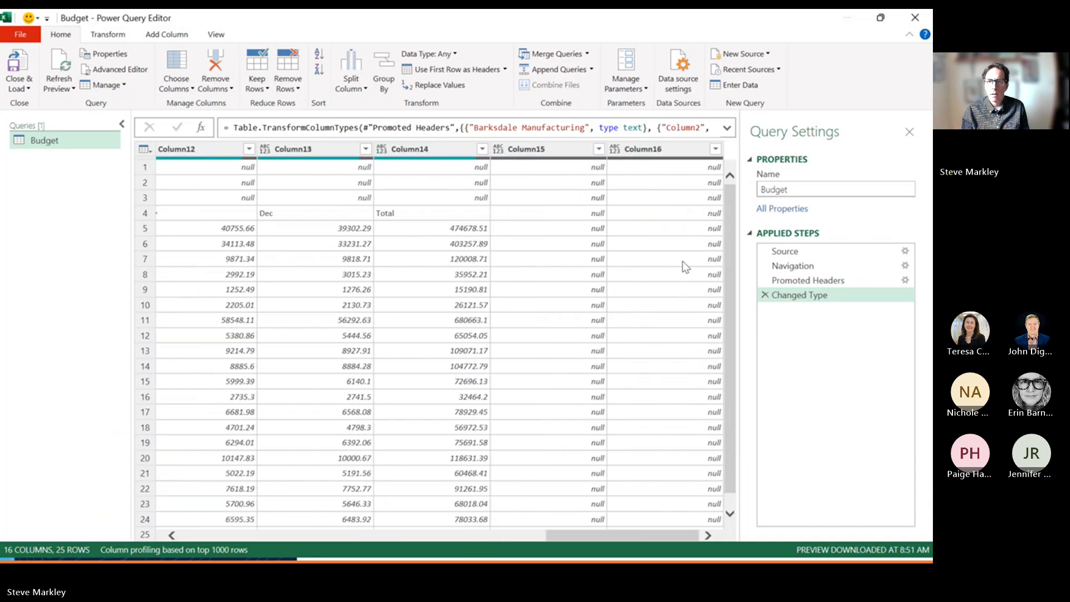
pyautogui.keyDown('shift'); pyautogui.click(667, 150); pyautogui.keyUp('shift')
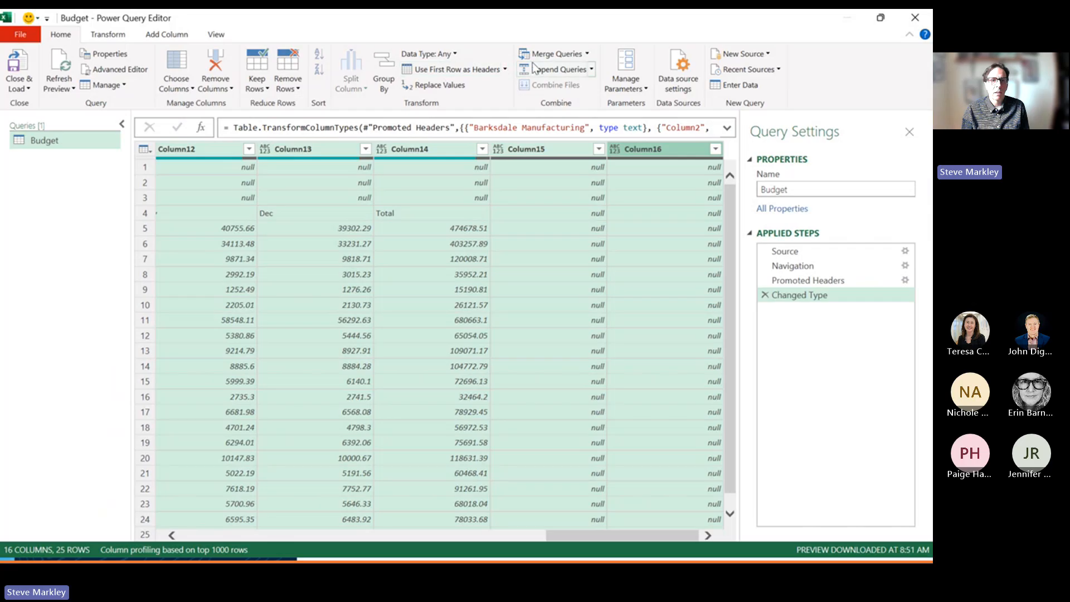
pyautogui.click(111, 35)
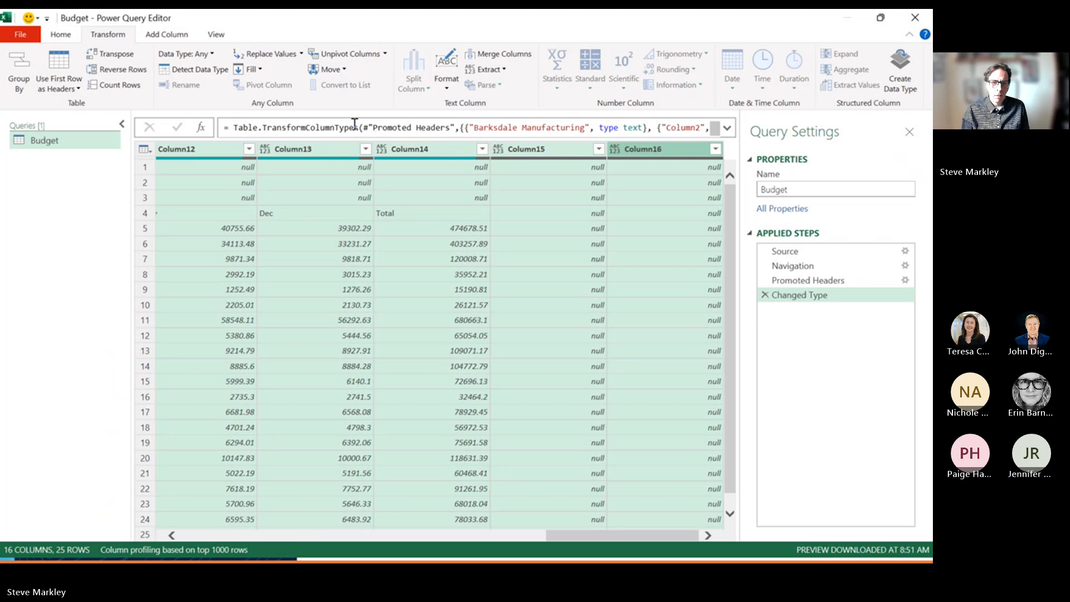
pyautogui.click(333, 55)
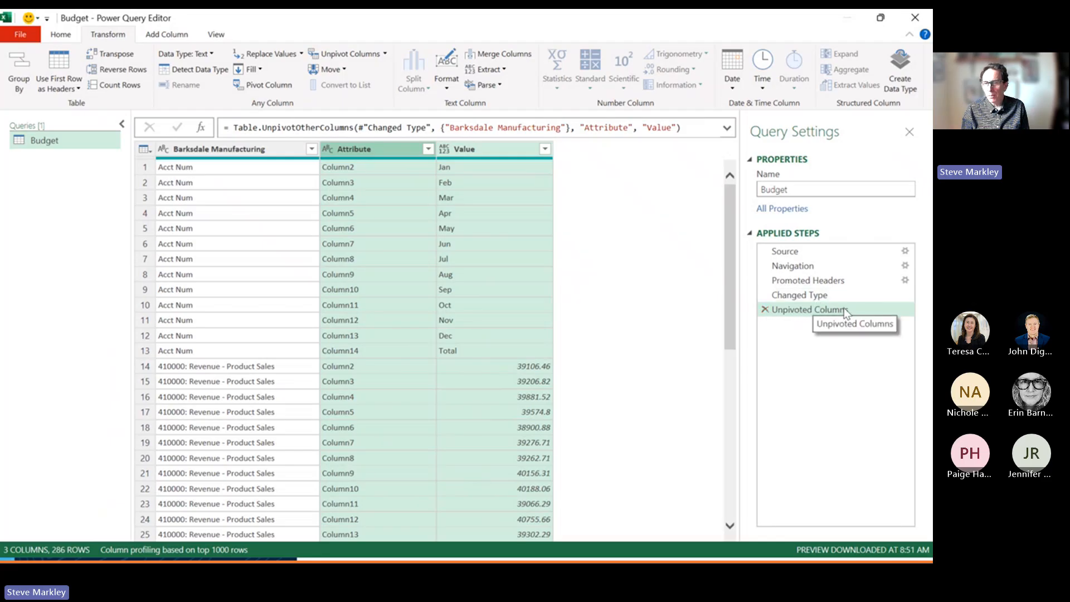
pyautogui.click(765, 310)
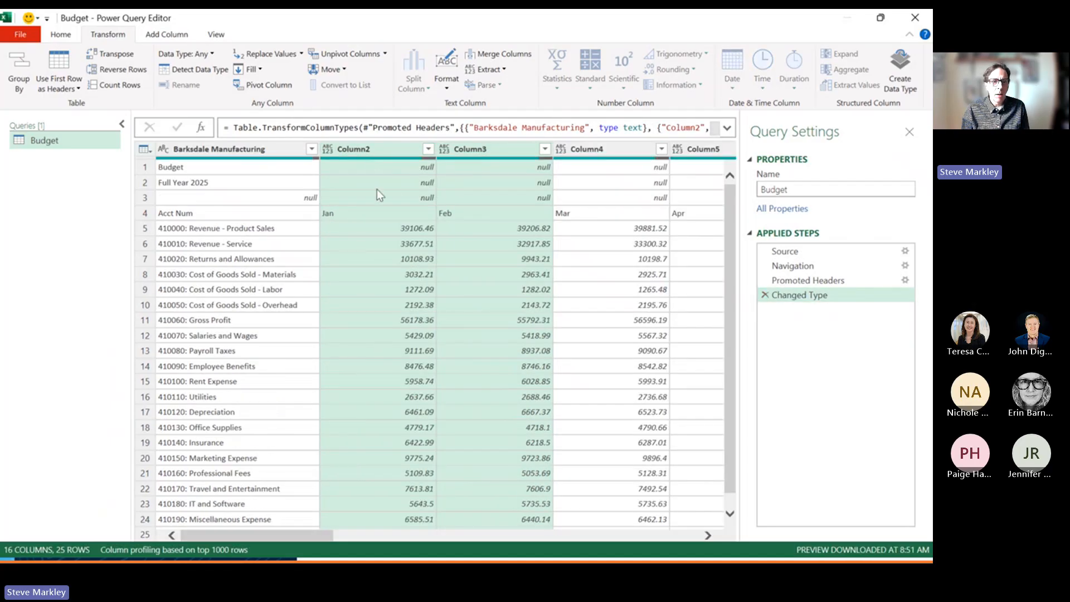
pyautogui.click(143, 169)
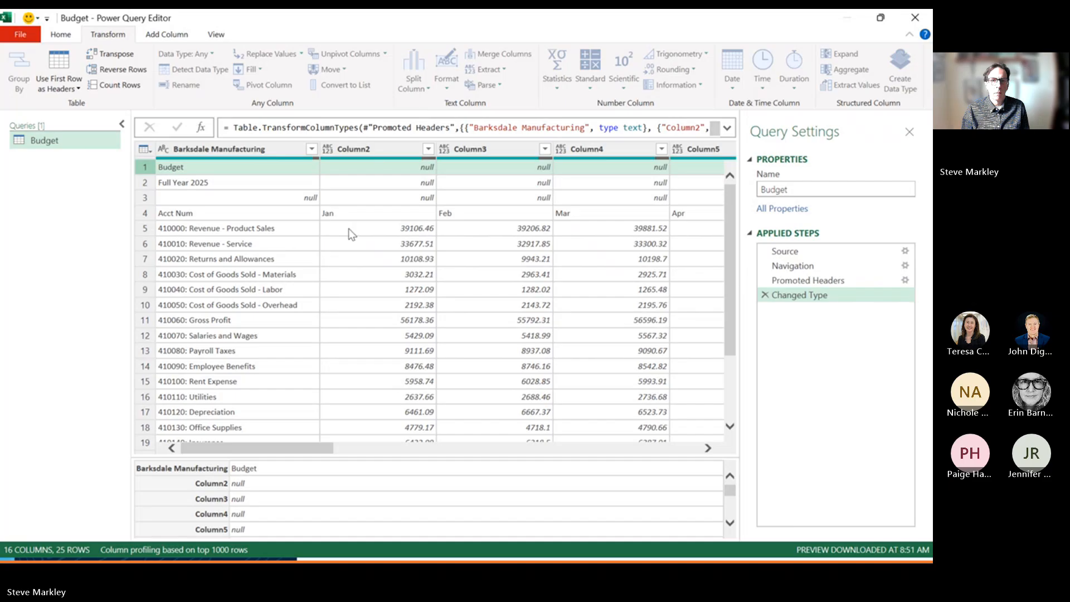
pyautogui.click(391, 258)
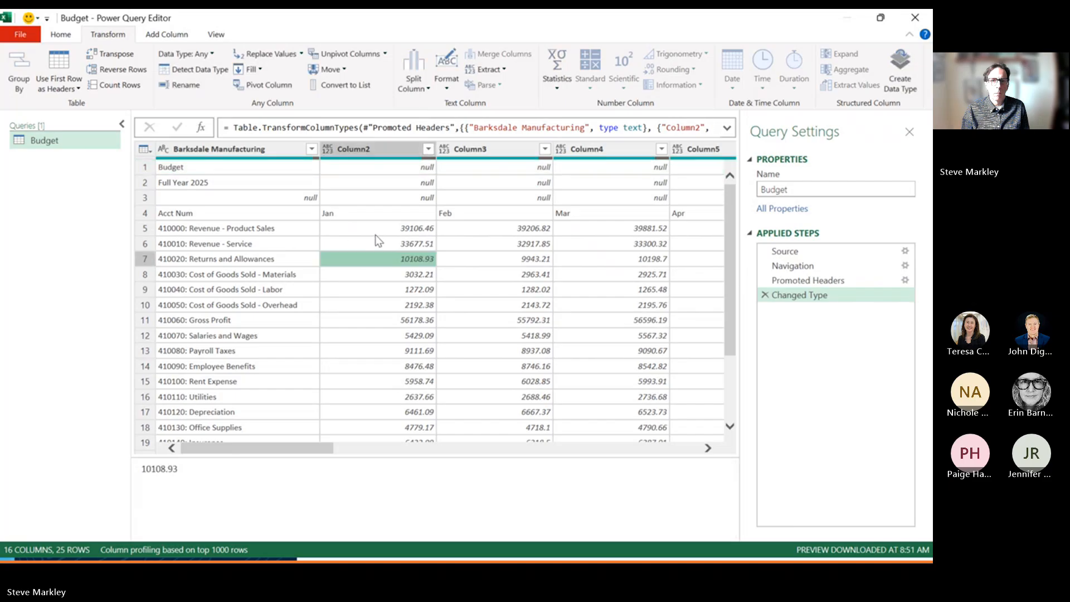
pyautogui.click(147, 166)
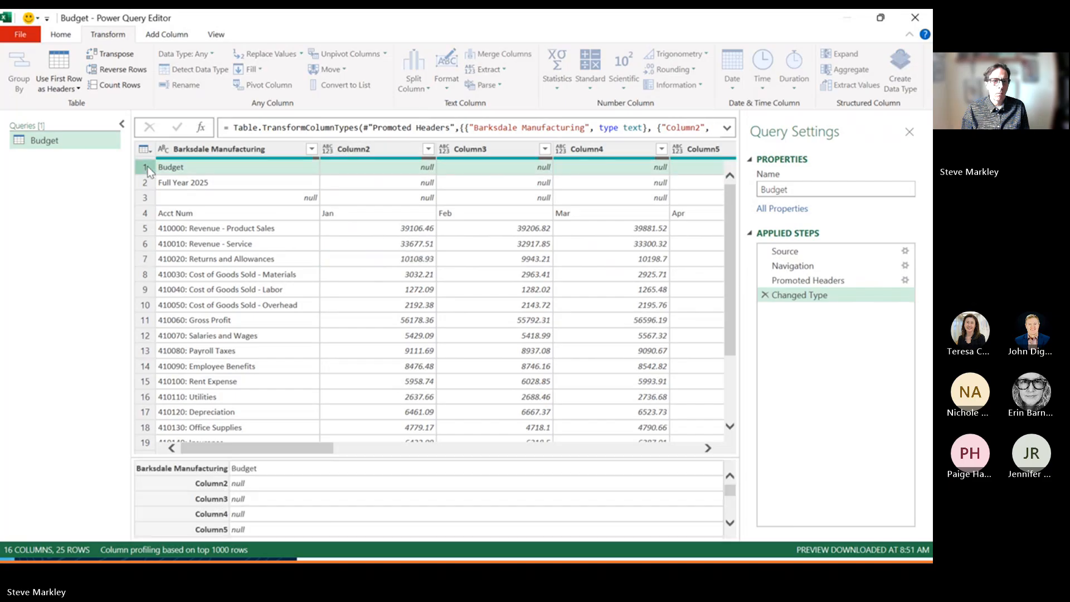
pyautogui.click(149, 201)
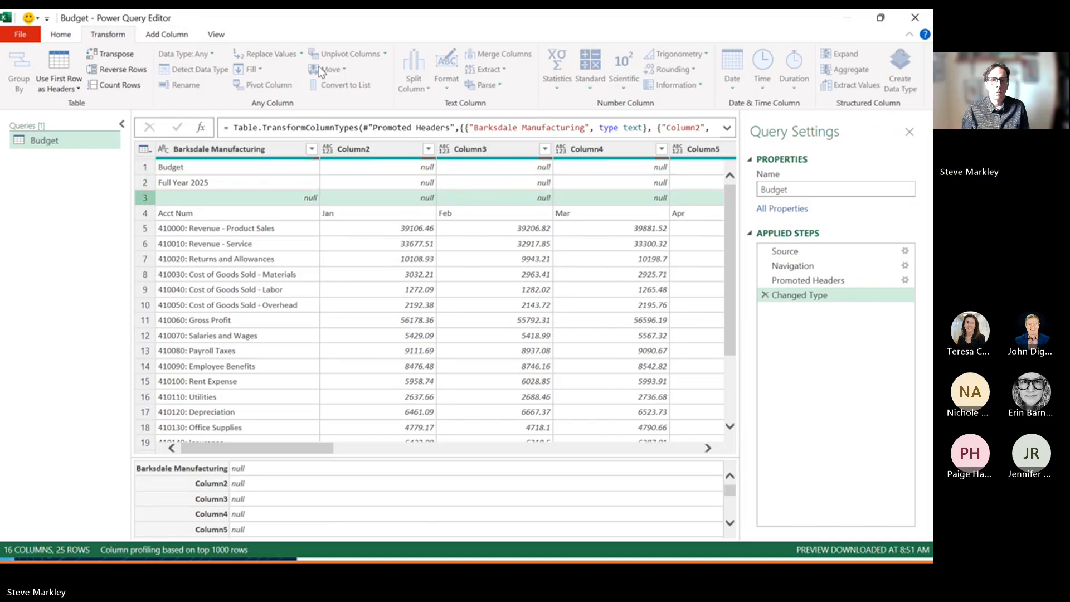
pyautogui.click(317, 272)
pyautogui.click(376, 270)
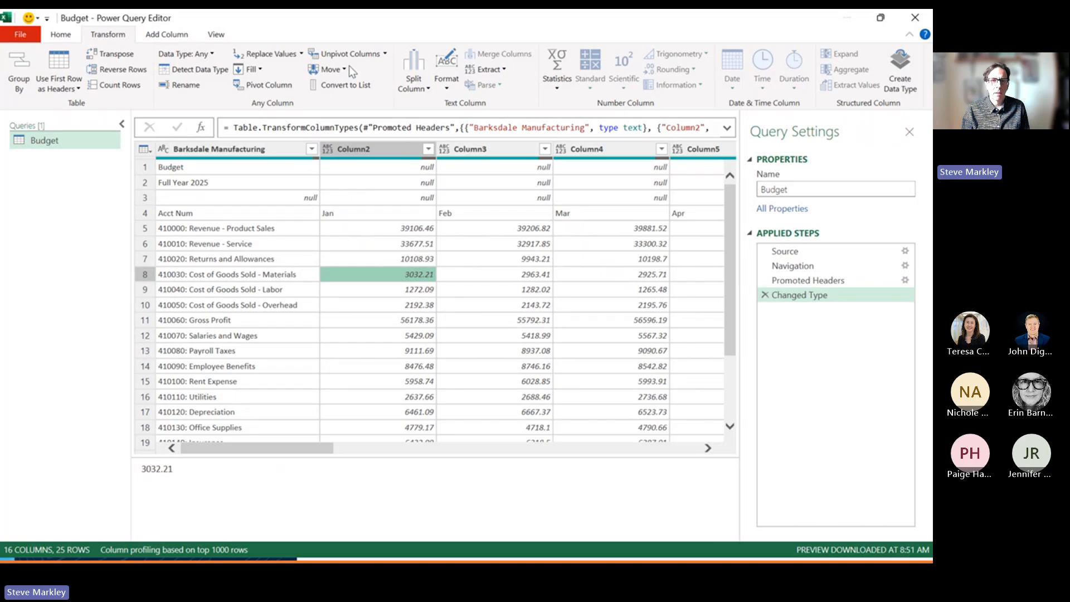
pyautogui.click(267, 226)
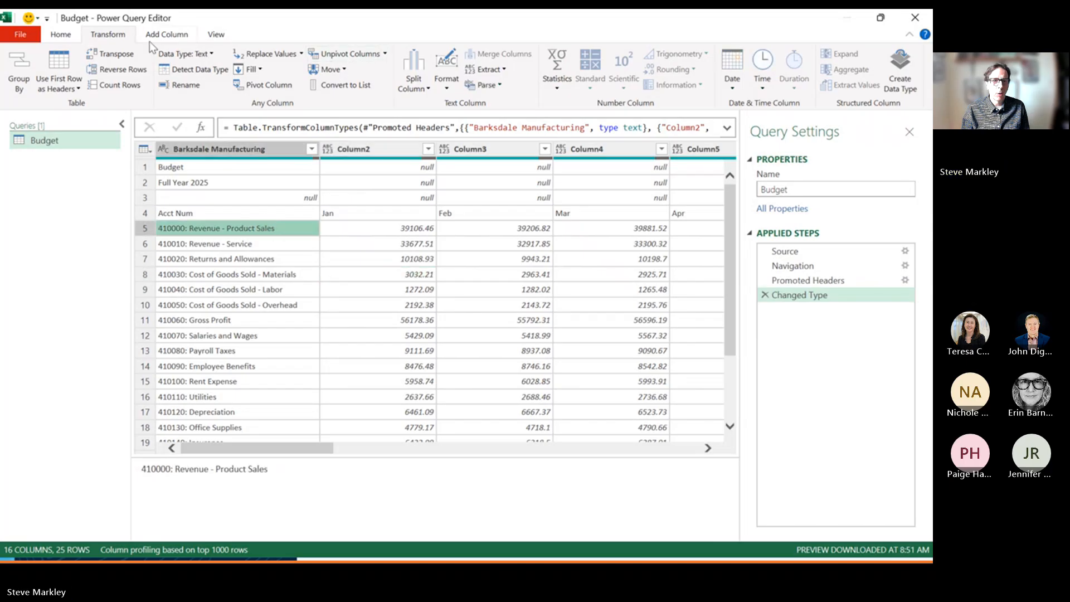
# Remove the top 3 rows of the Budget query and use the first remaining row as headers.
pyautogui.click(60, 34)
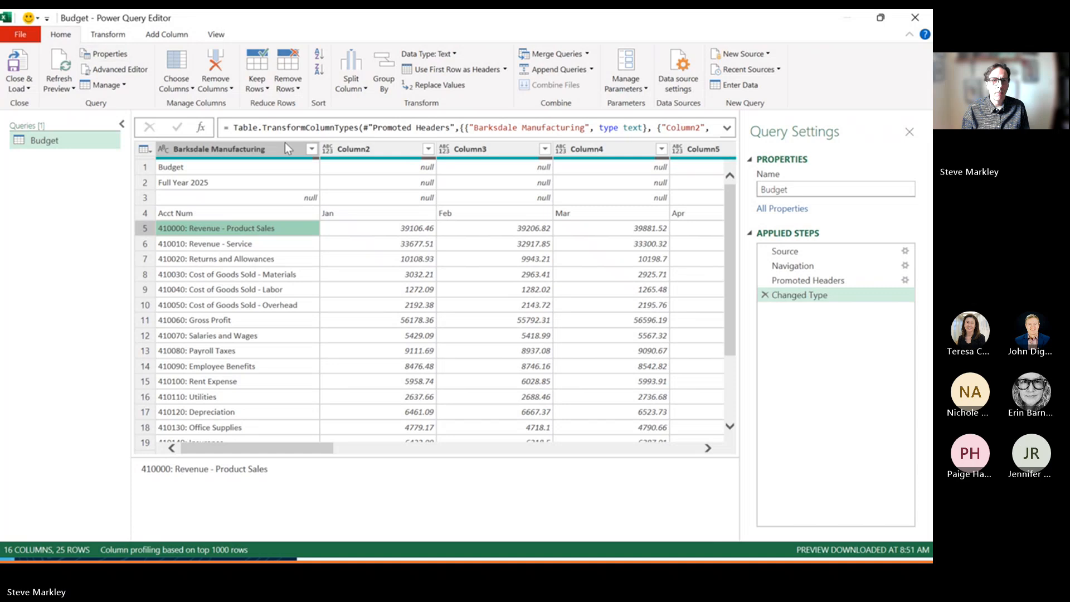
pyautogui.click(149, 169)
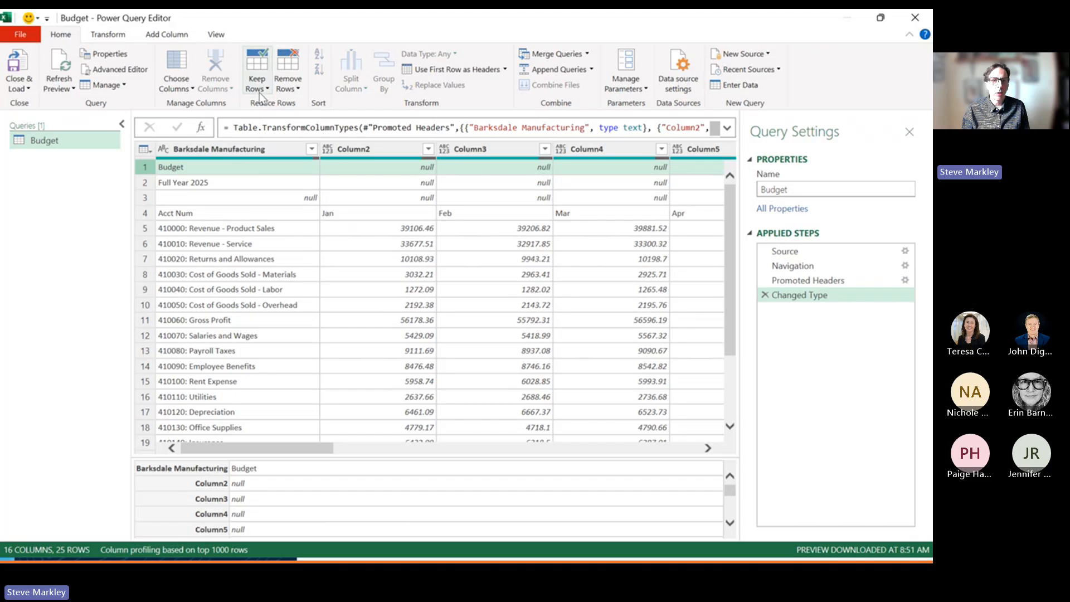
pyautogui.click(287, 85)
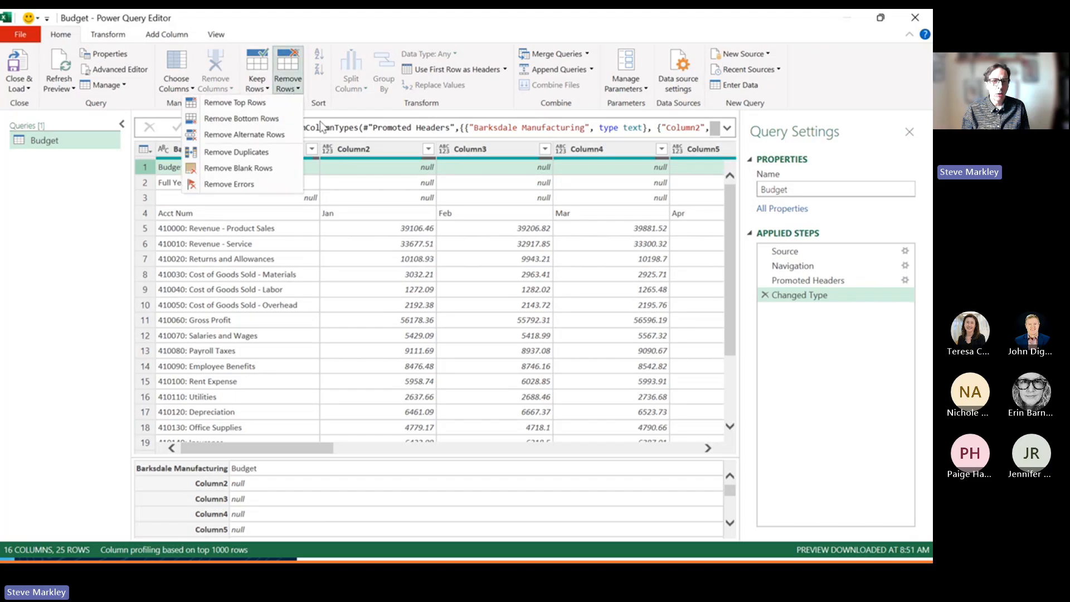
pyautogui.click(258, 103)
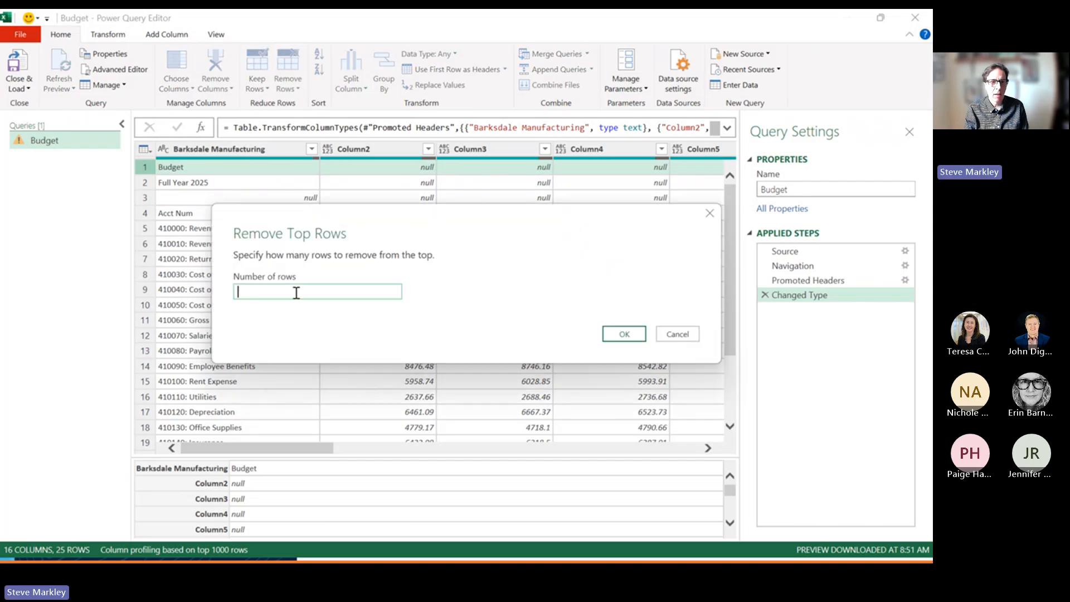
pyautogui.write('3')
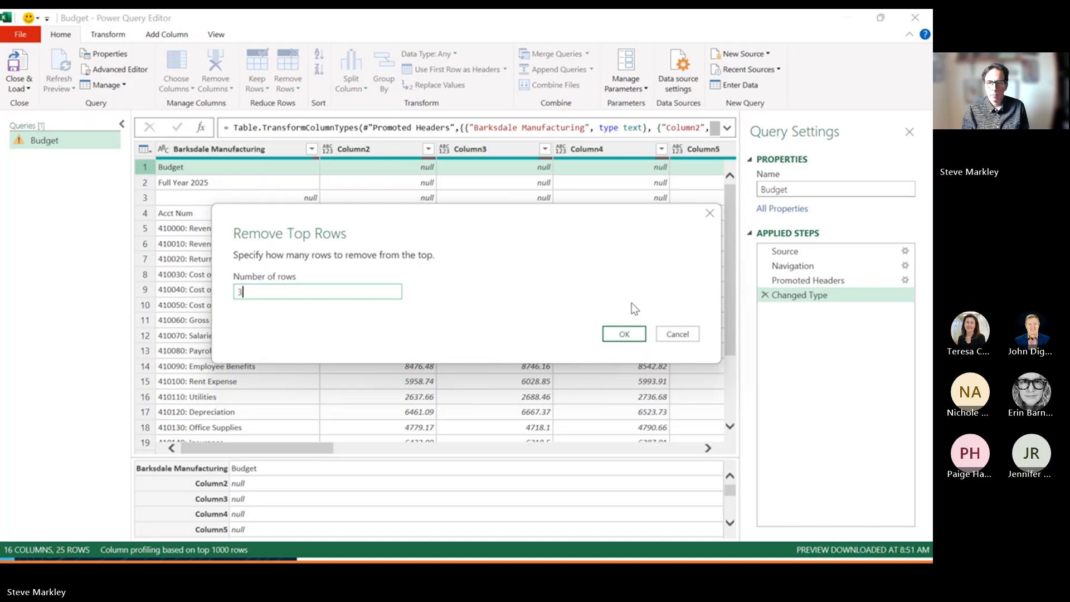
pyautogui.click(609, 342)
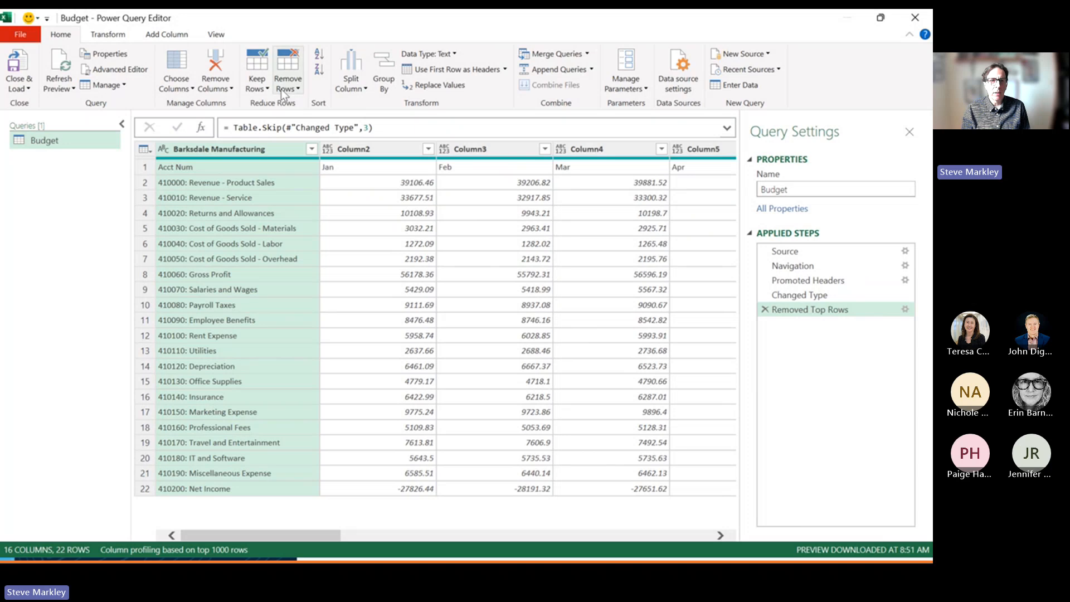
pyautogui.click(453, 70)
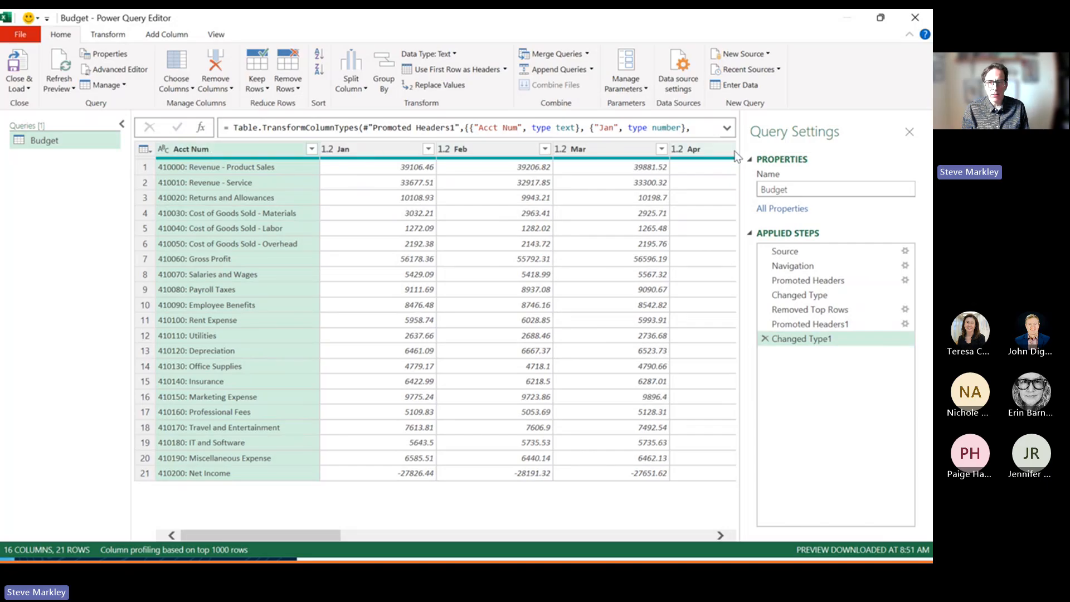
# Unpivot all columns from Jan through Column16, leaving only Acct Num as the fixed column.
pyautogui.click(389, 150)
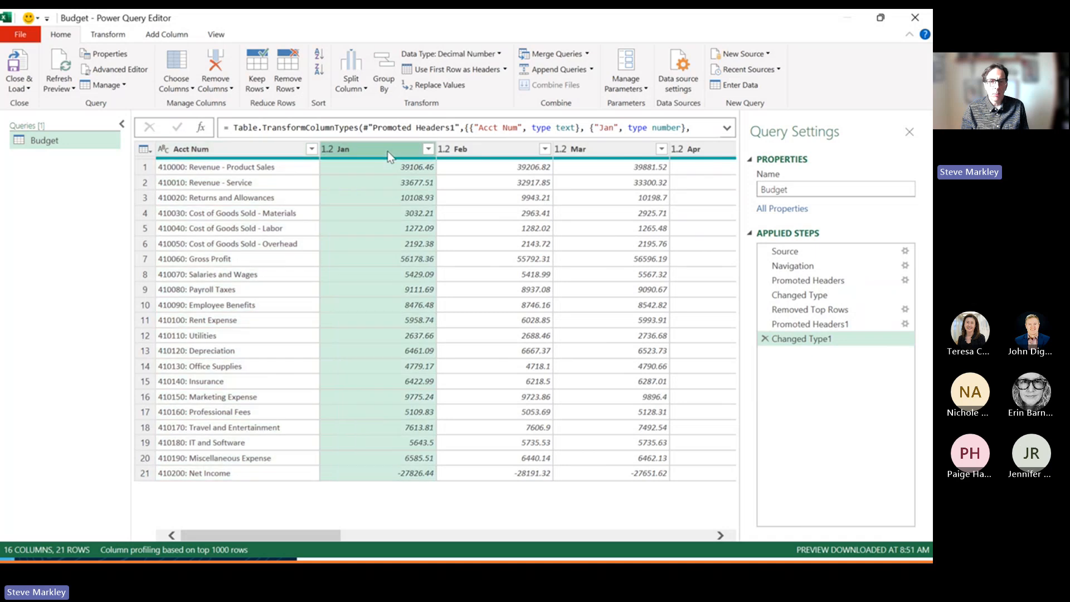
pyautogui.click(614, 536)
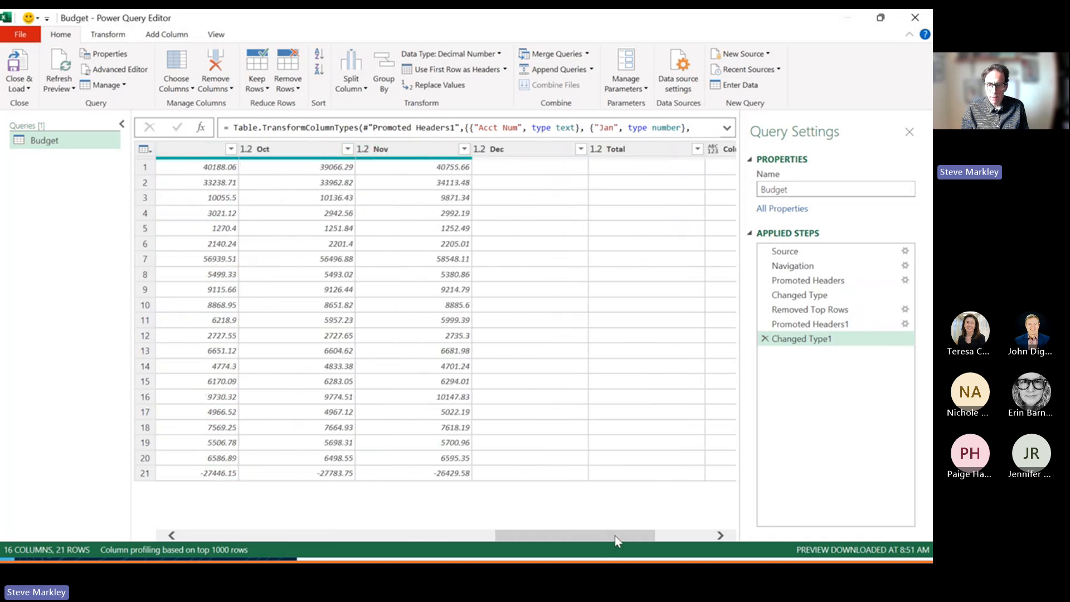
pyautogui.moveTo(625, 534); pyautogui.dragTo(694, 532)
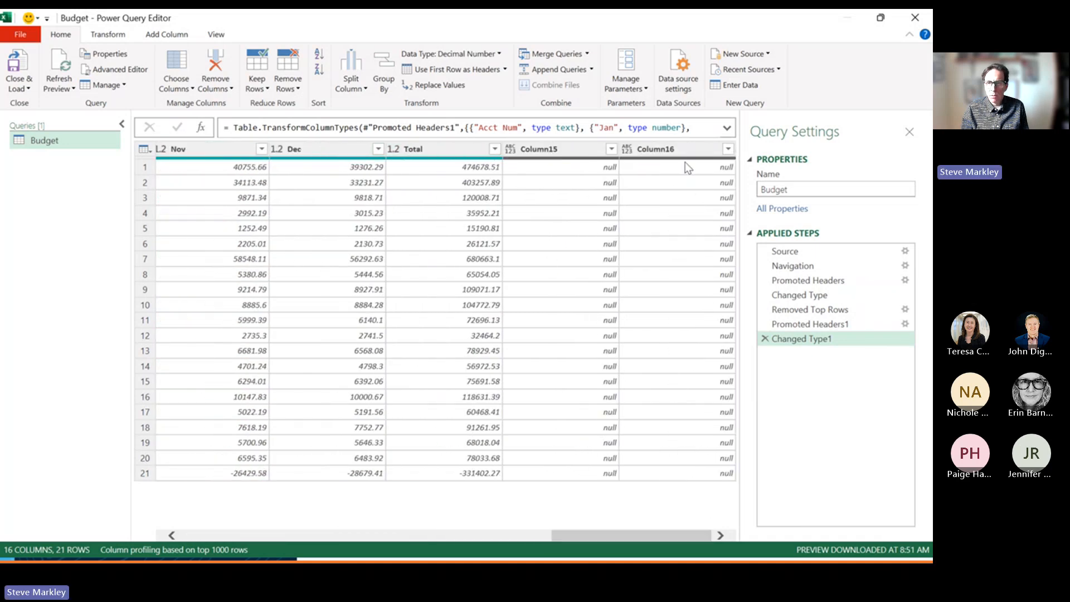
pyautogui.keyDown('shift'); pyautogui.click(688, 147); pyautogui.keyUp('shift')
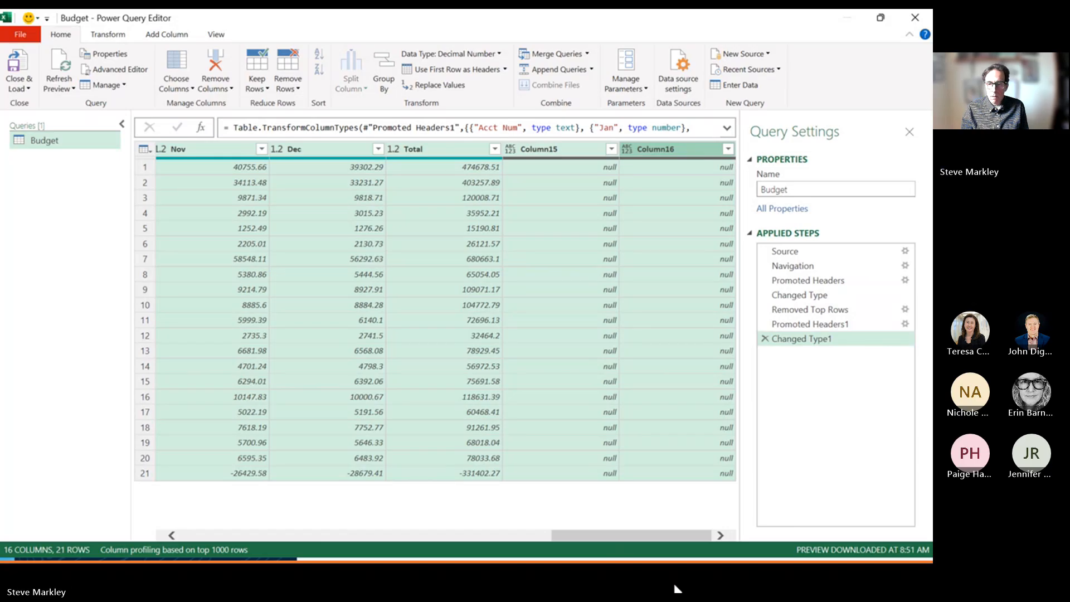
pyautogui.moveTo(637, 540); pyautogui.dragTo(222, 530)
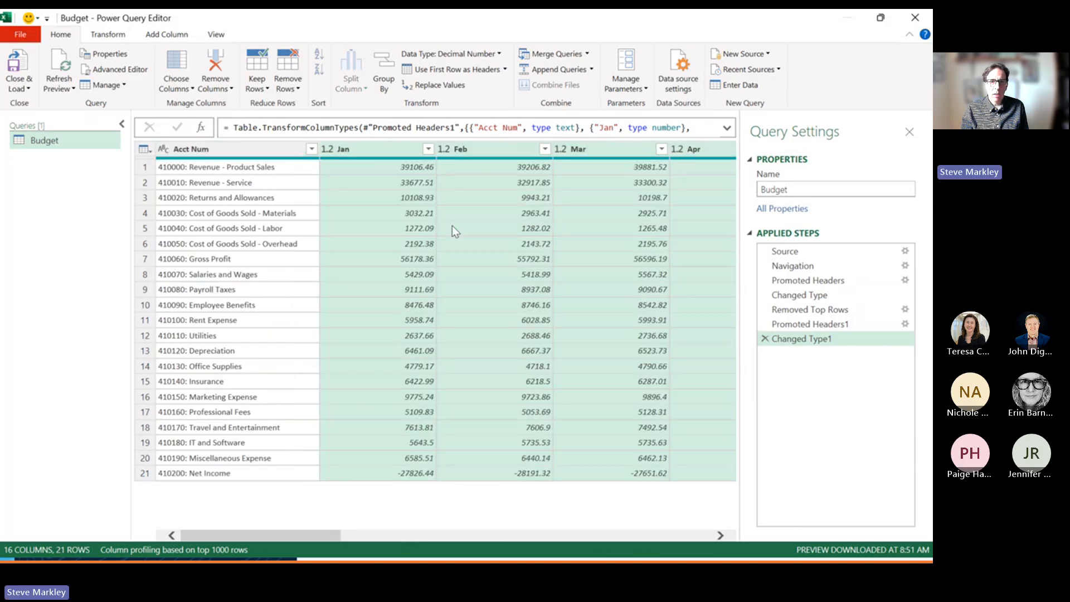
pyautogui.click(107, 35)
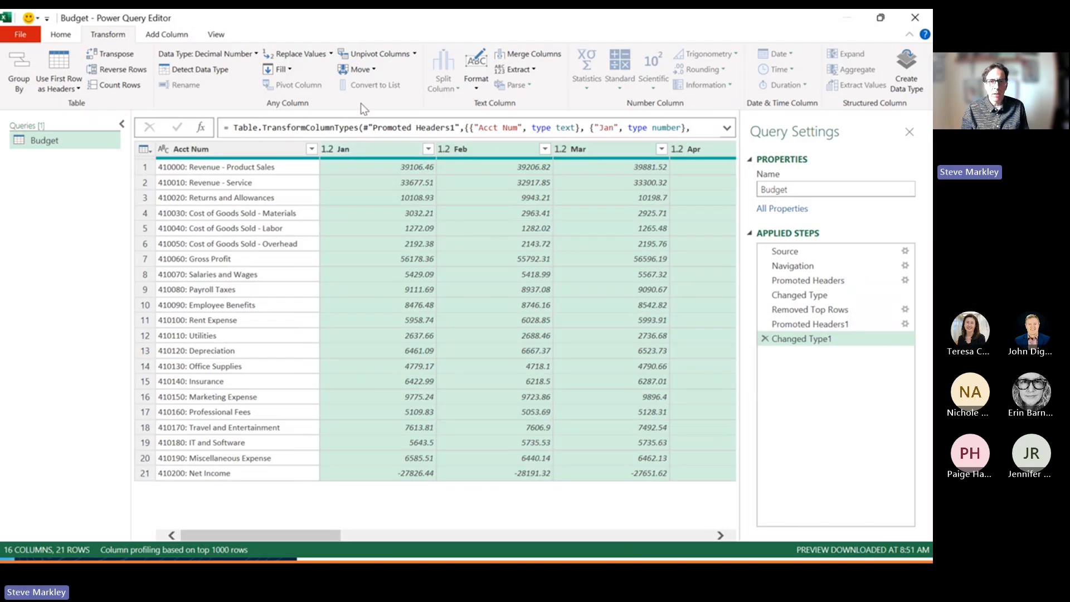
pyautogui.click(381, 55)
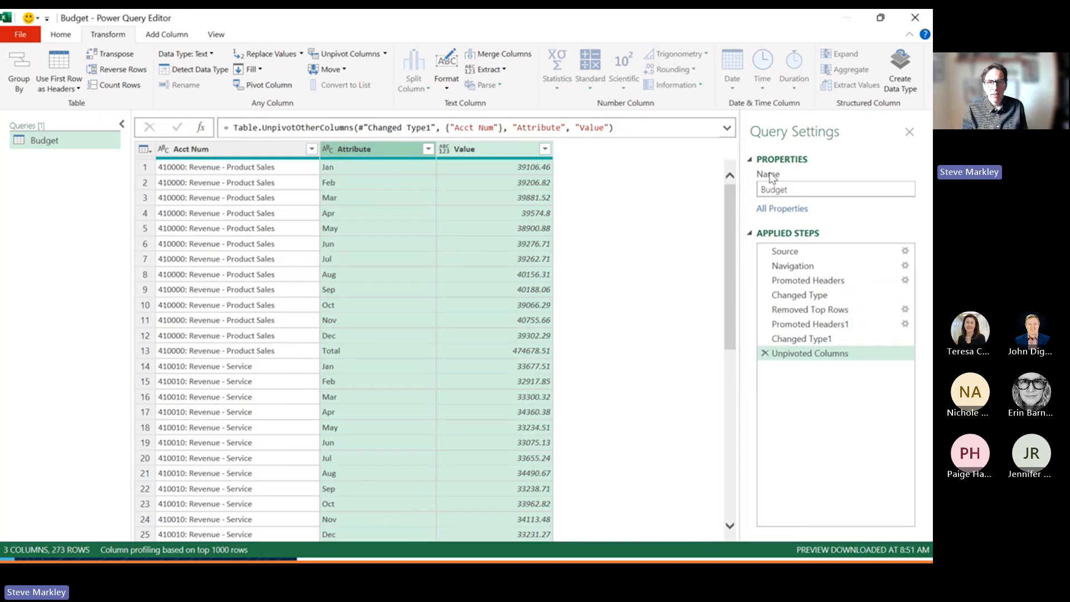
# Rename the Value column of the Budget query to Amount.
pyautogui.click(497, 152)
pyautogui.rightClick(499, 153)
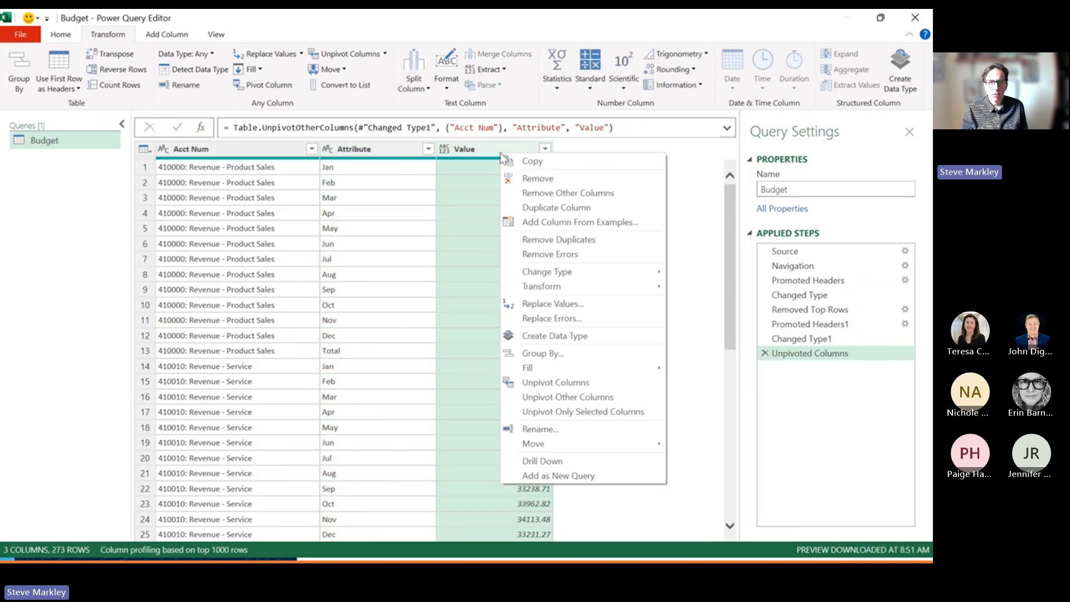
pyautogui.click(556, 428)
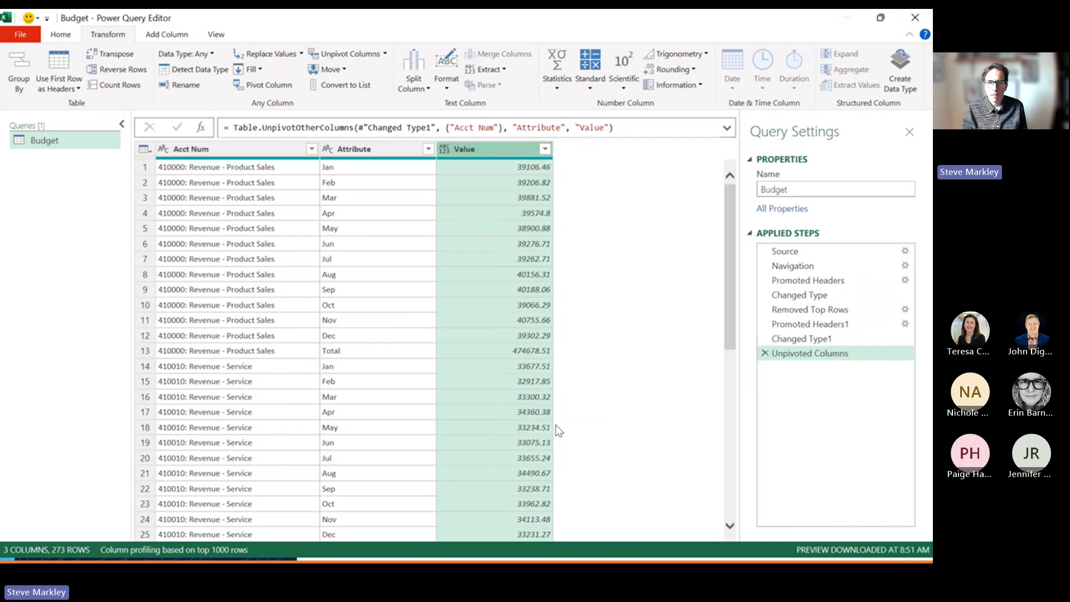
pyautogui.write('Amount')
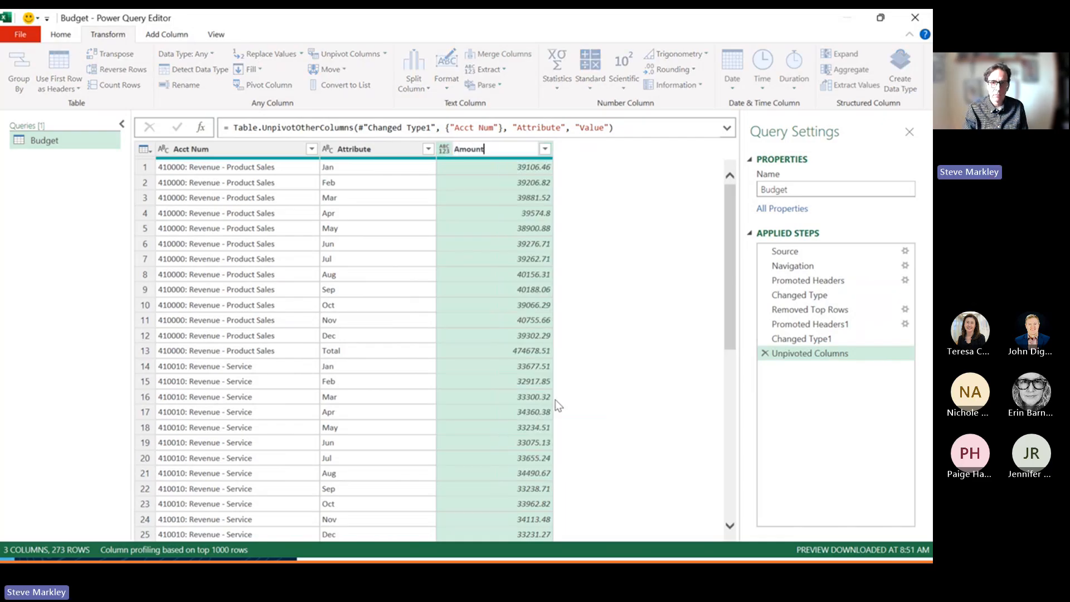
pyautogui.press('Return')
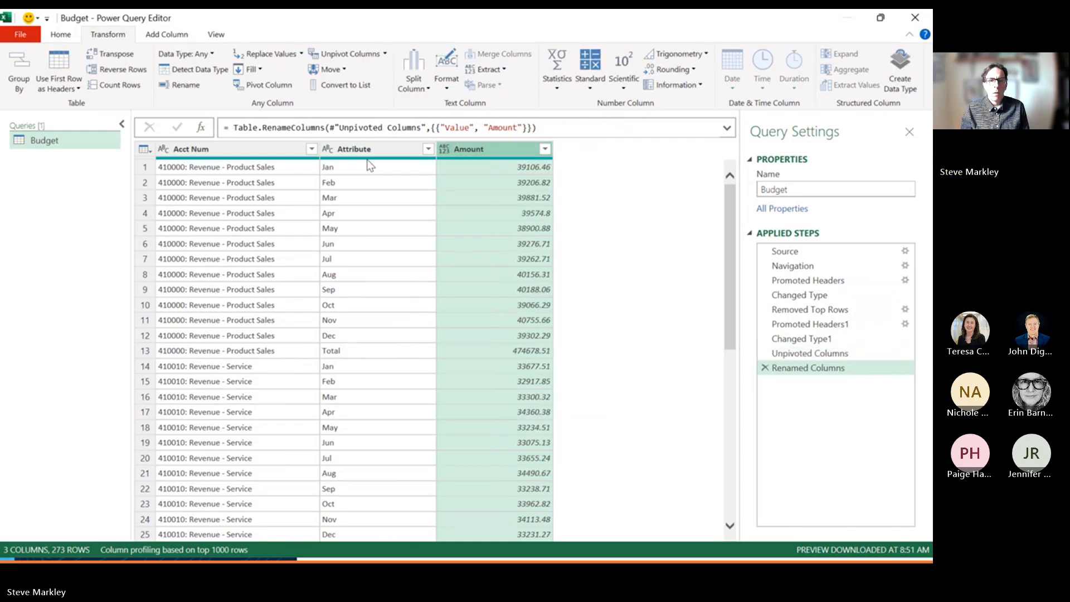
# Rename the Attribute column of the Budget query to ThreeCharMonth.
pyautogui.rightClick(366, 156)
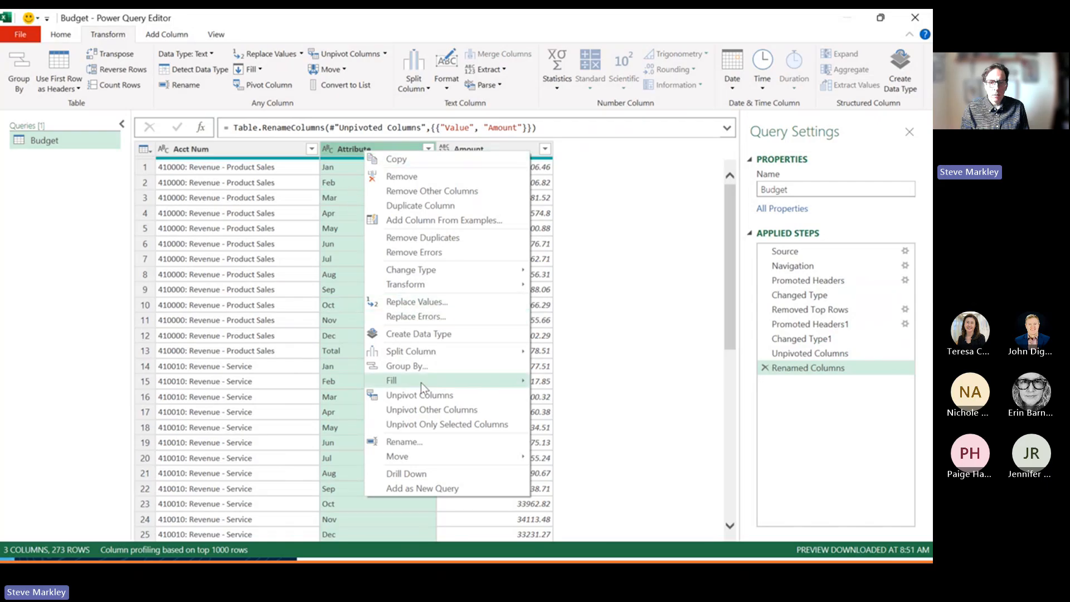
pyautogui.click(405, 442)
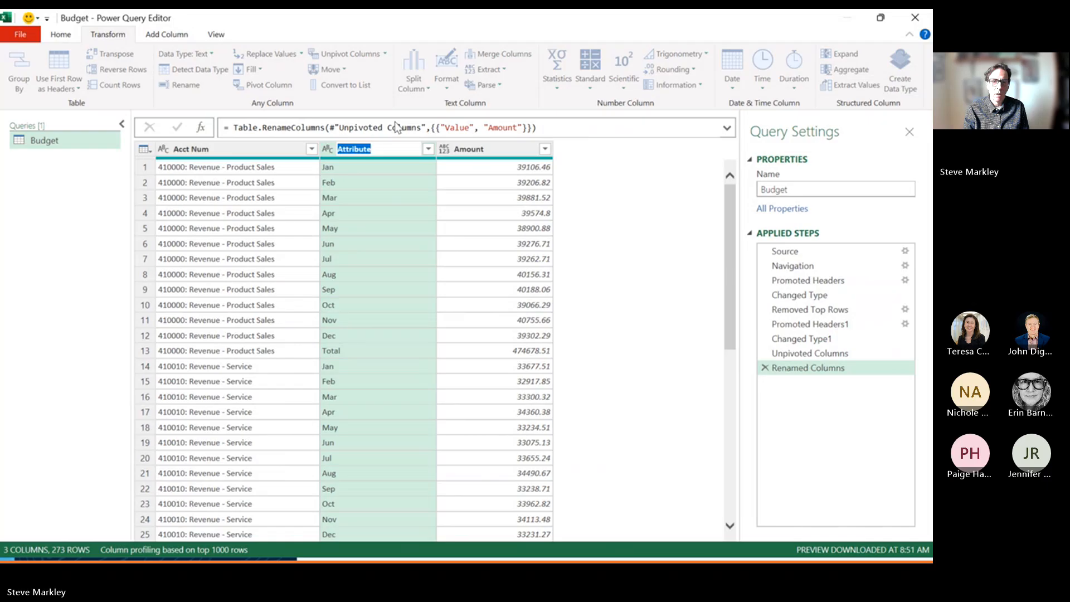
pyautogui.write('ThreeCHar')
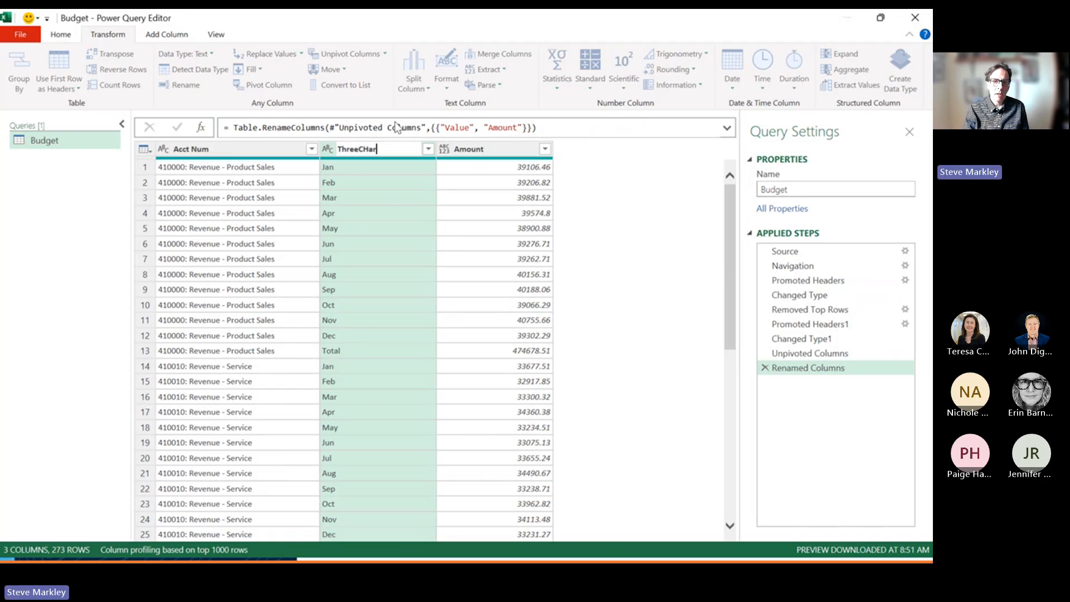
pyautogui.press('BackSpace')
pyautogui.press('BackSpace')
pyautogui.write('har')
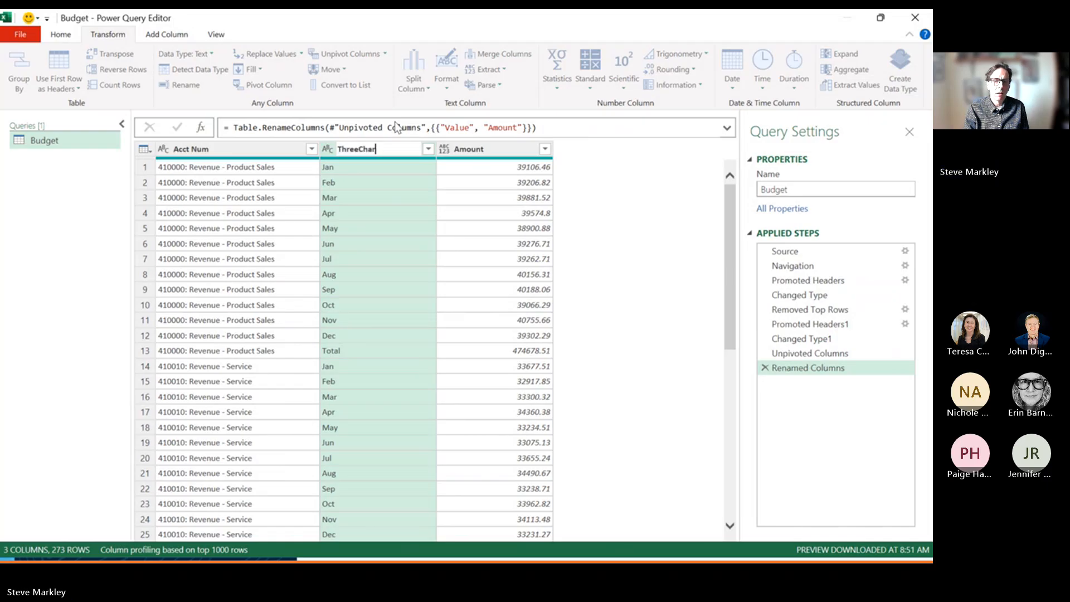
pyautogui.write('Month')
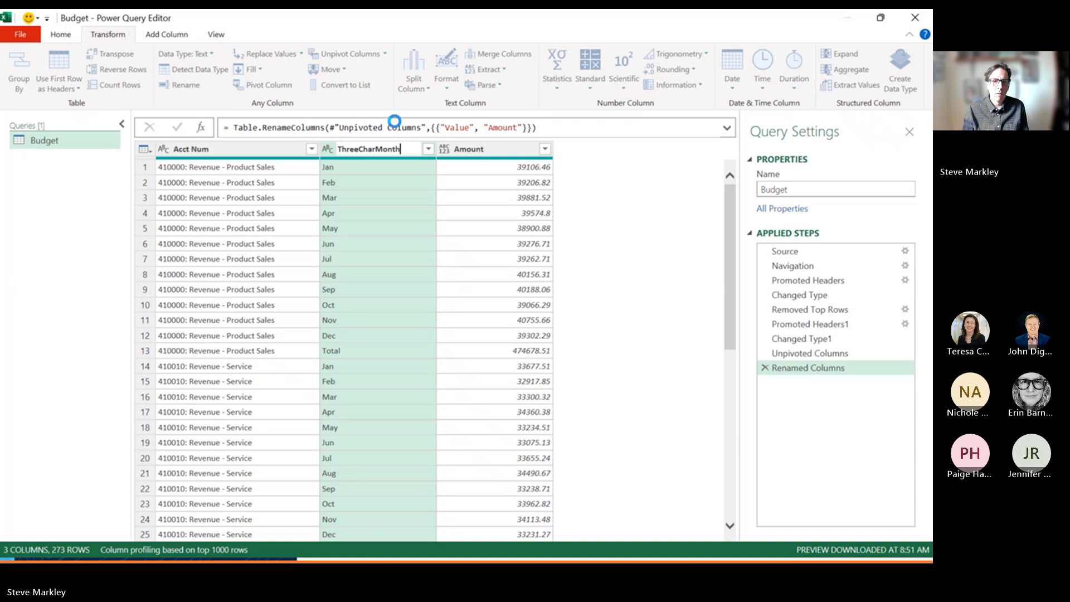
pyautogui.press('Return')
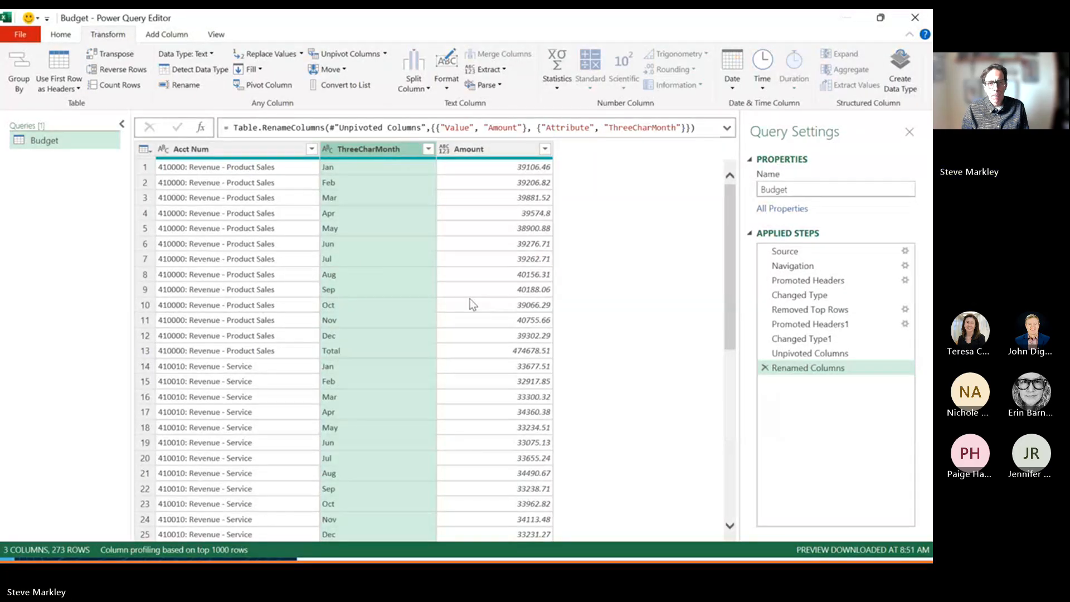
# Check the "Steps for walkthrough" slide in PowerPoint against the unpivoted month rows, and return to the Budget query in Power Query Editor.
pyautogui.hotkey('alt', 'Tab')
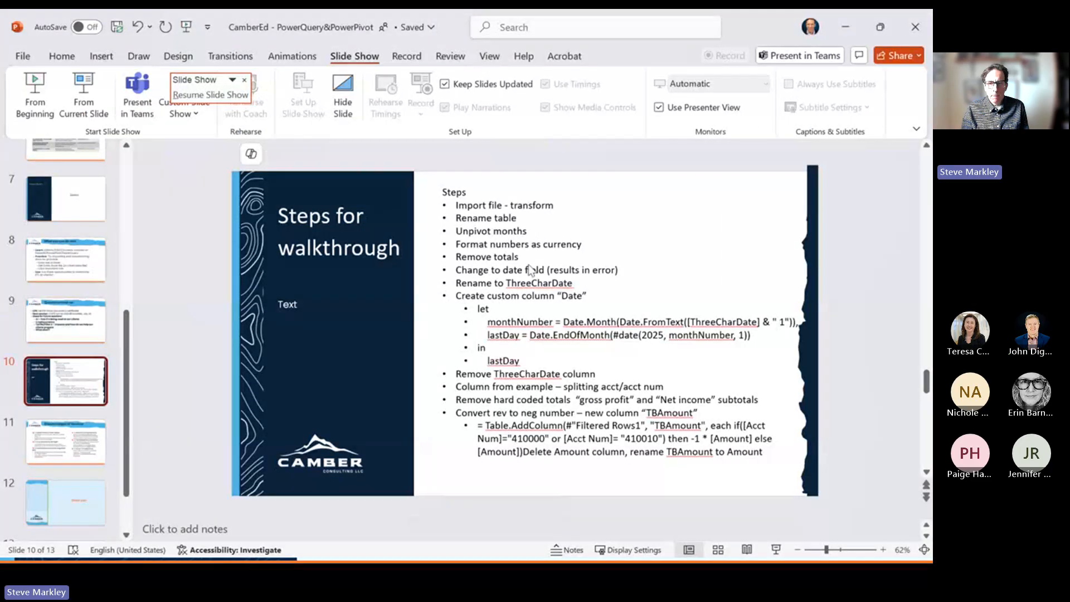
pyautogui.hotkey('alt', 'Tab')
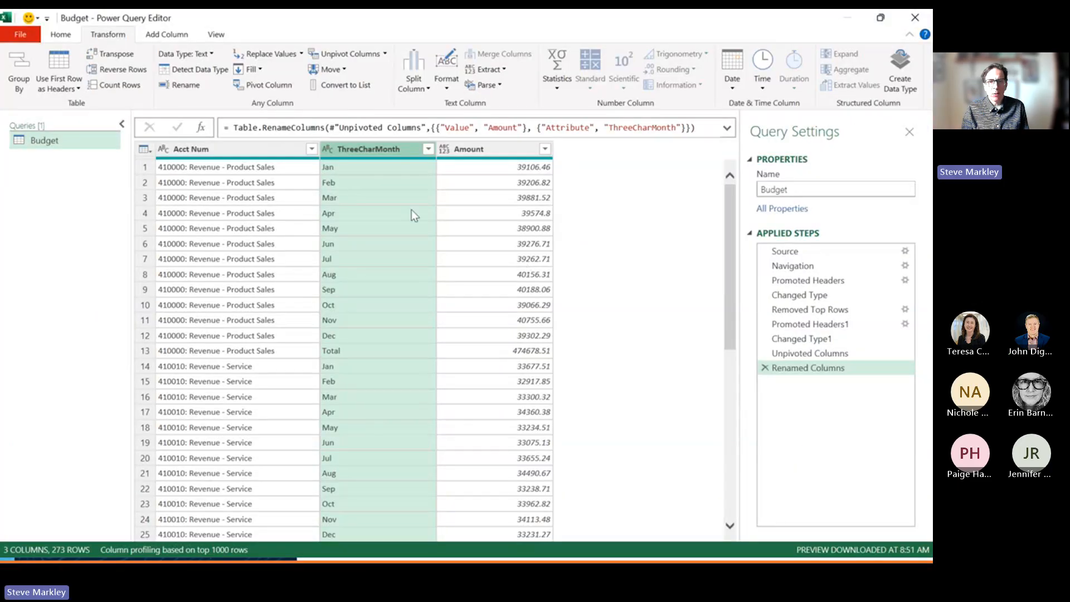
pyautogui.click(372, 169)
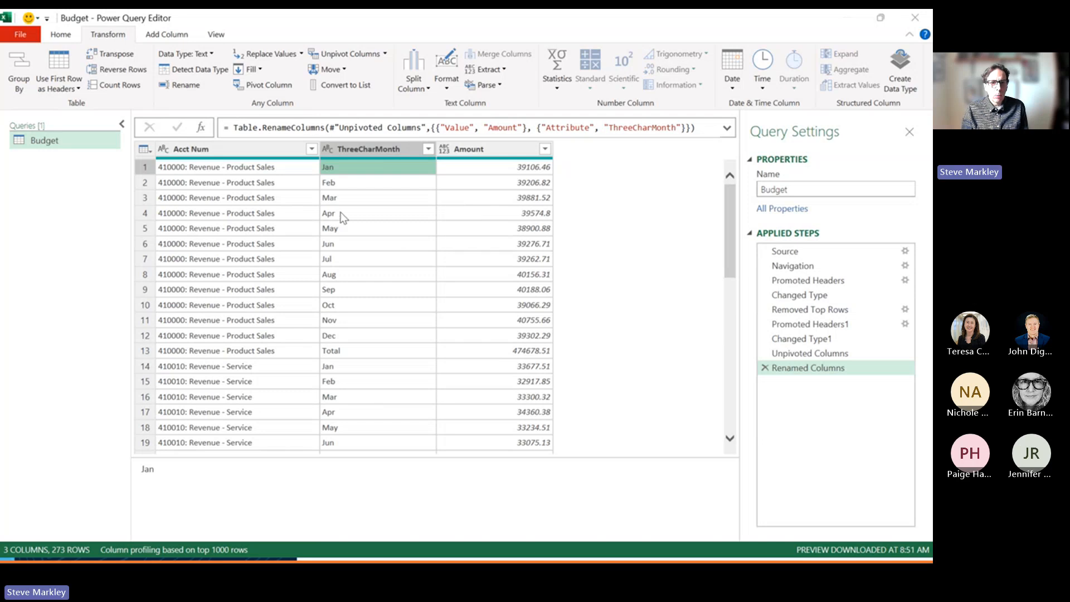
pyautogui.hotkey('alt', 'Tab')
pyautogui.hotkey('alt', 'Tab')
pyautogui.press('Tab')
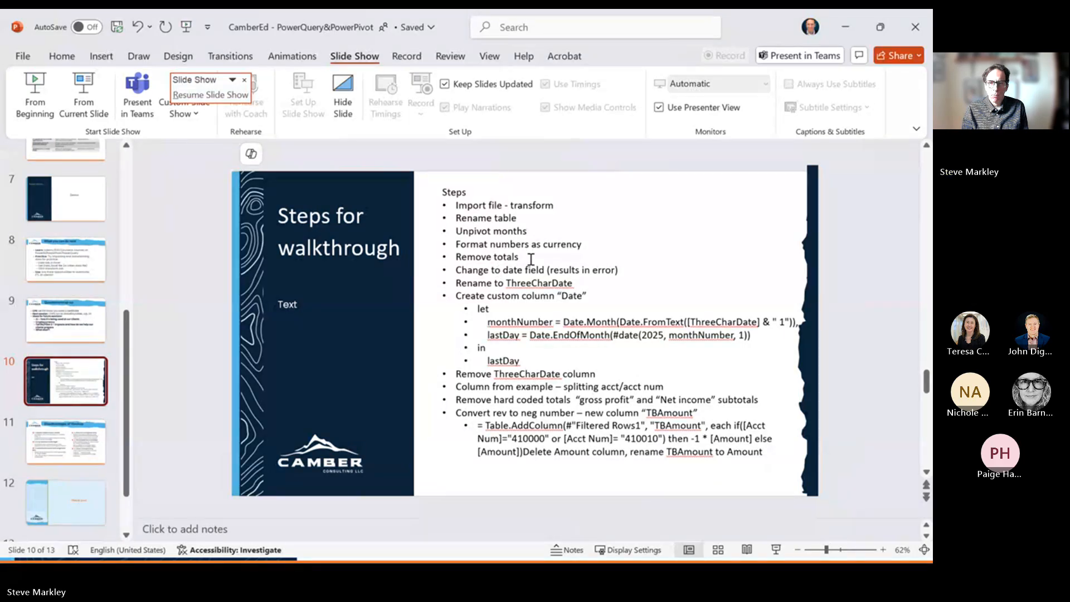
pyautogui.hotkey('alt', 'Tab')
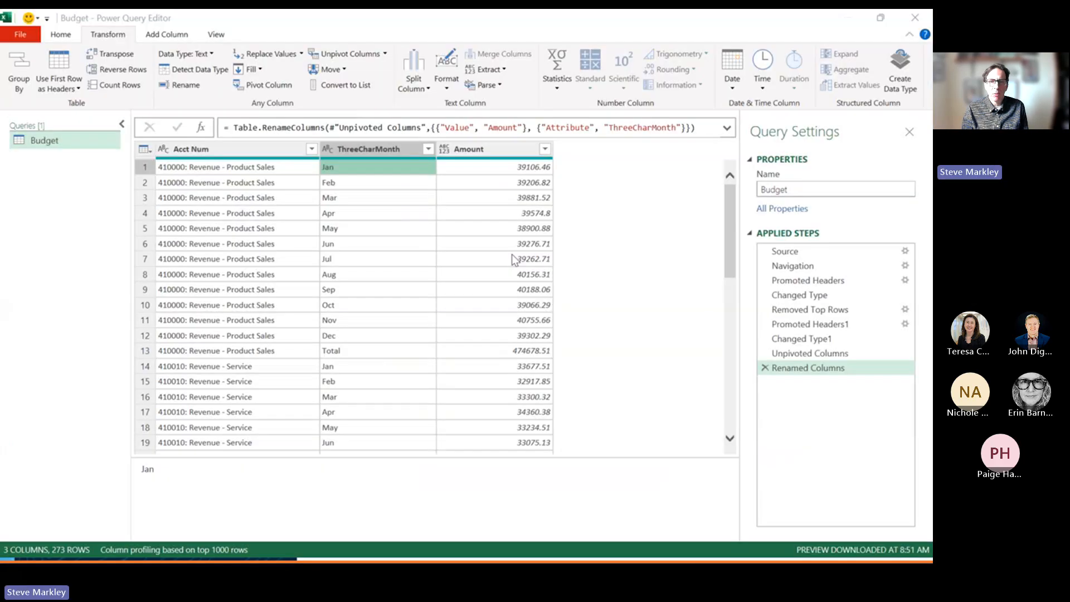
# Change the data type of the Amount column to Currency.
pyautogui.click(499, 215)
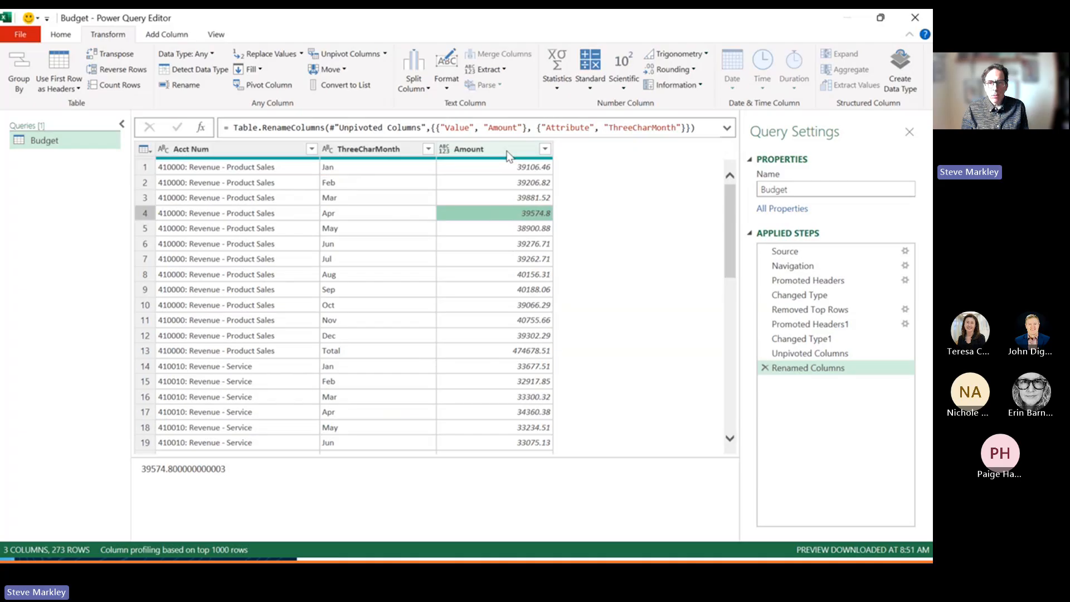
pyautogui.click(523, 170)
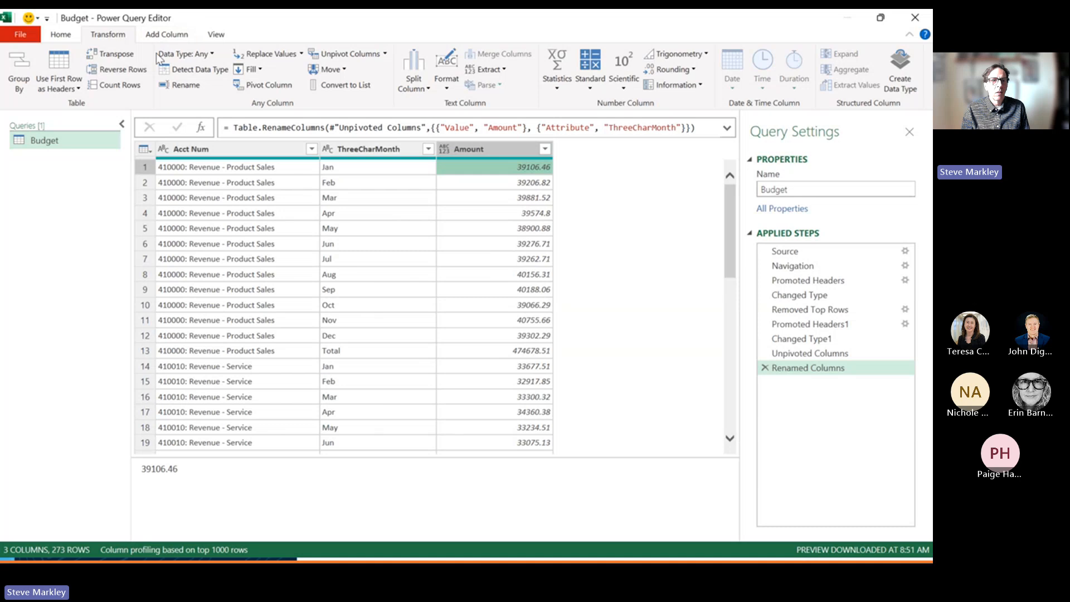
pyautogui.click(191, 58)
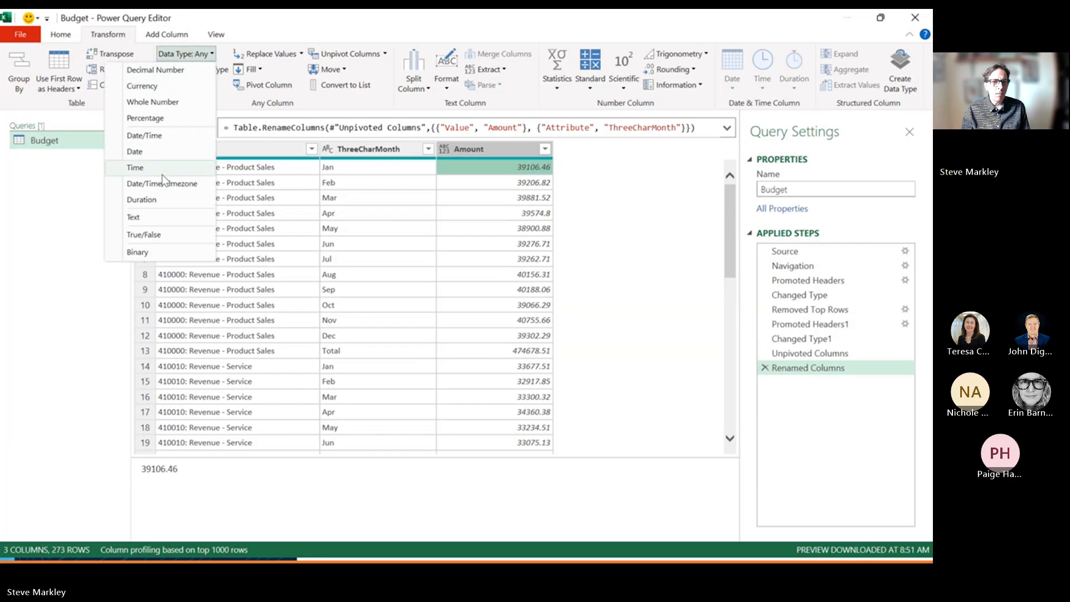
pyautogui.click(158, 88)
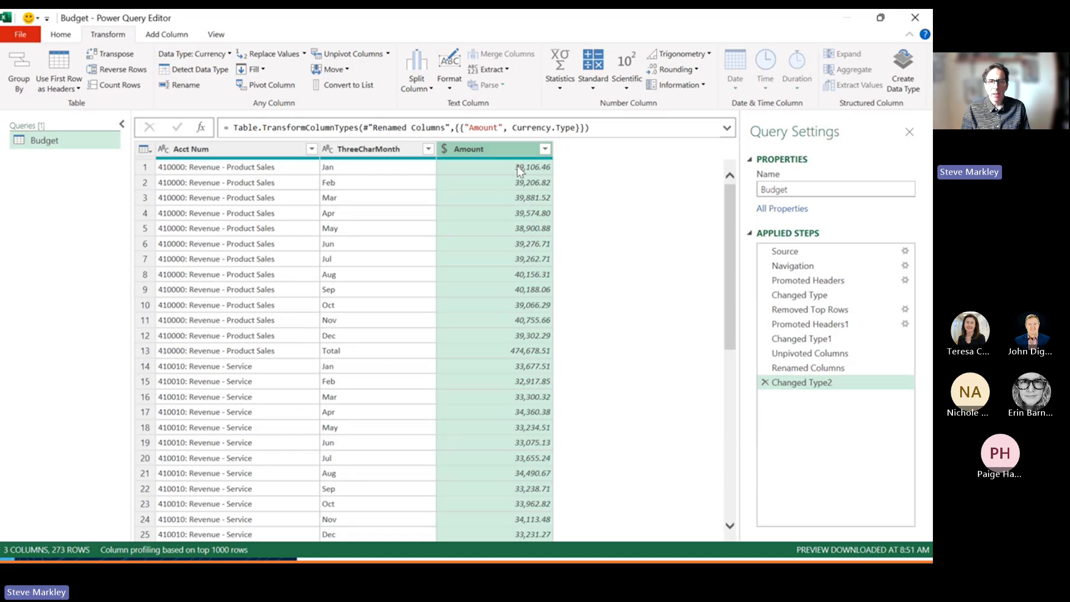
# Start a new custom column in the Budget query, and copy the let…in month-end date formula from the "Steps for walkthrough" slide in PowerPoint.
pyautogui.click(379, 180)
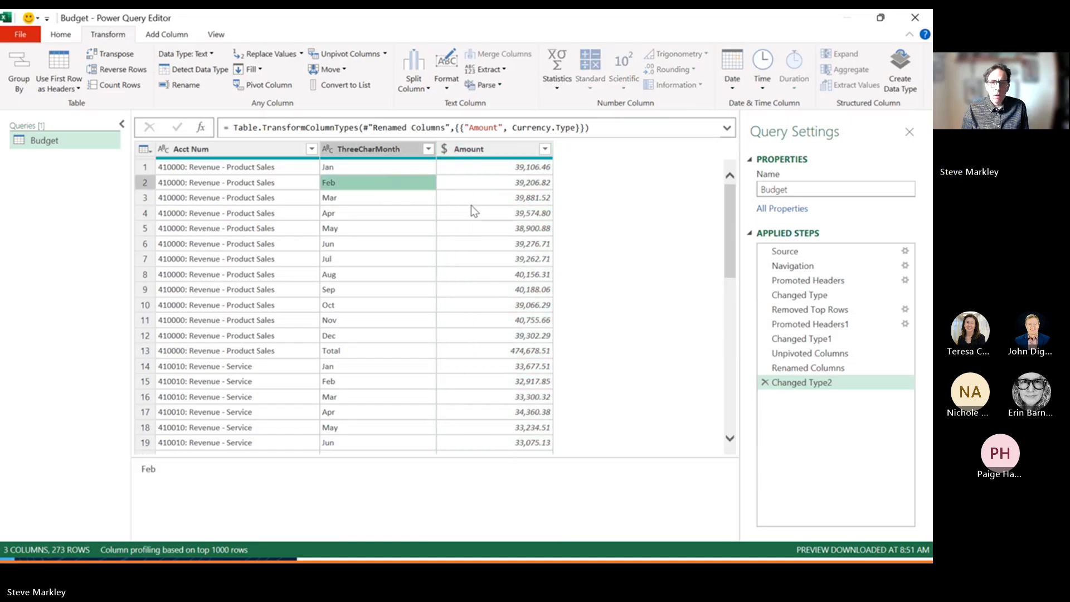
pyautogui.hotkey('alt', 'Tab')
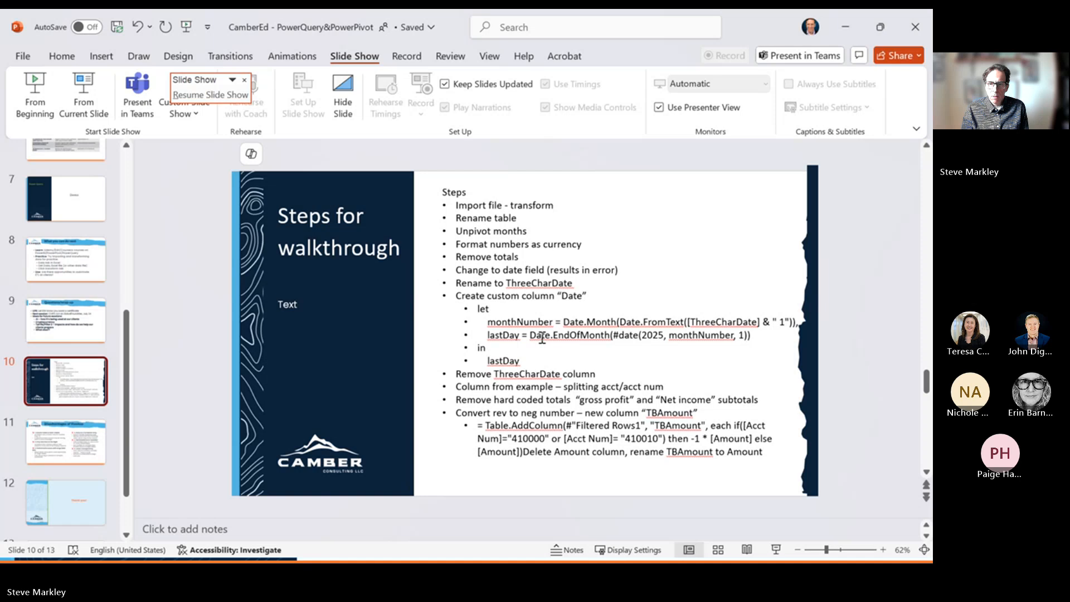
pyautogui.hotkey('alt', 'Tab')
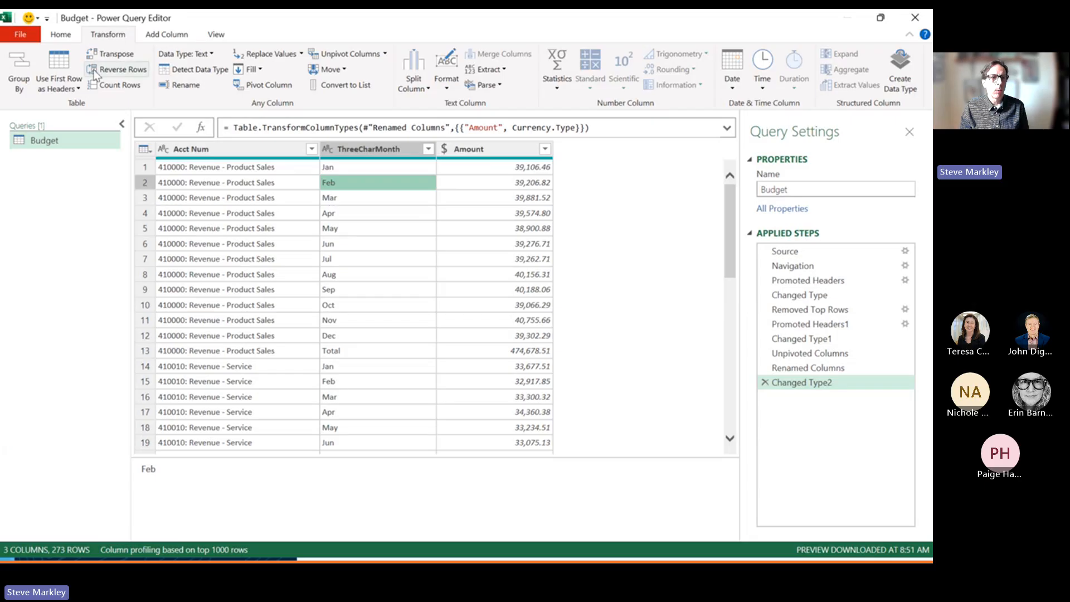
pyautogui.click(143, 37)
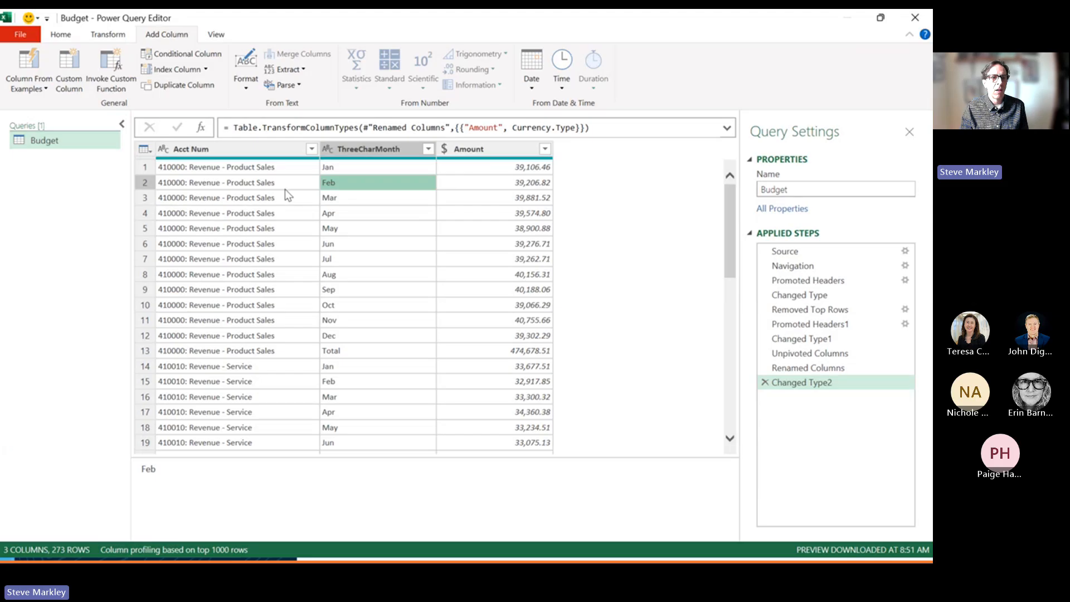
pyautogui.click(71, 63)
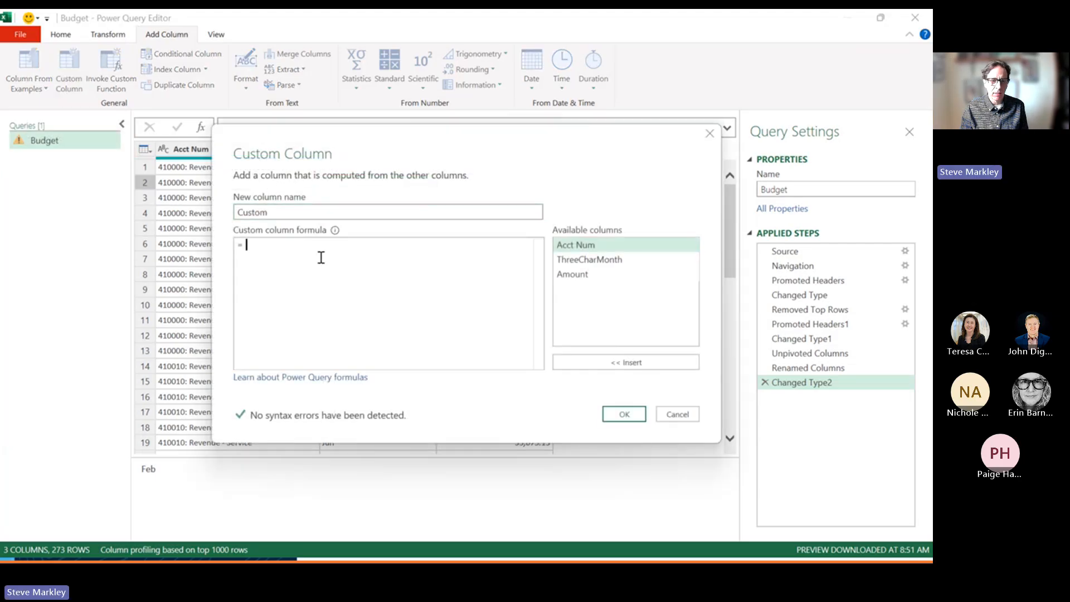
pyautogui.hotkey('alt', 'Tab')
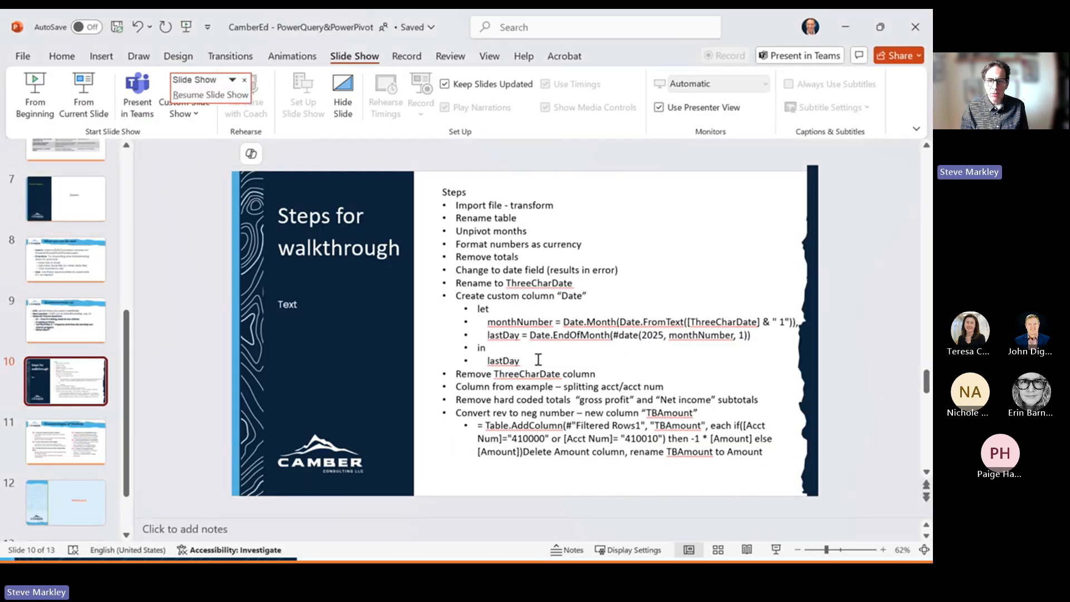
pyautogui.moveTo(538, 359); pyautogui.dragTo(476, 313)
pyautogui.hotkey('ctrl', 'c')
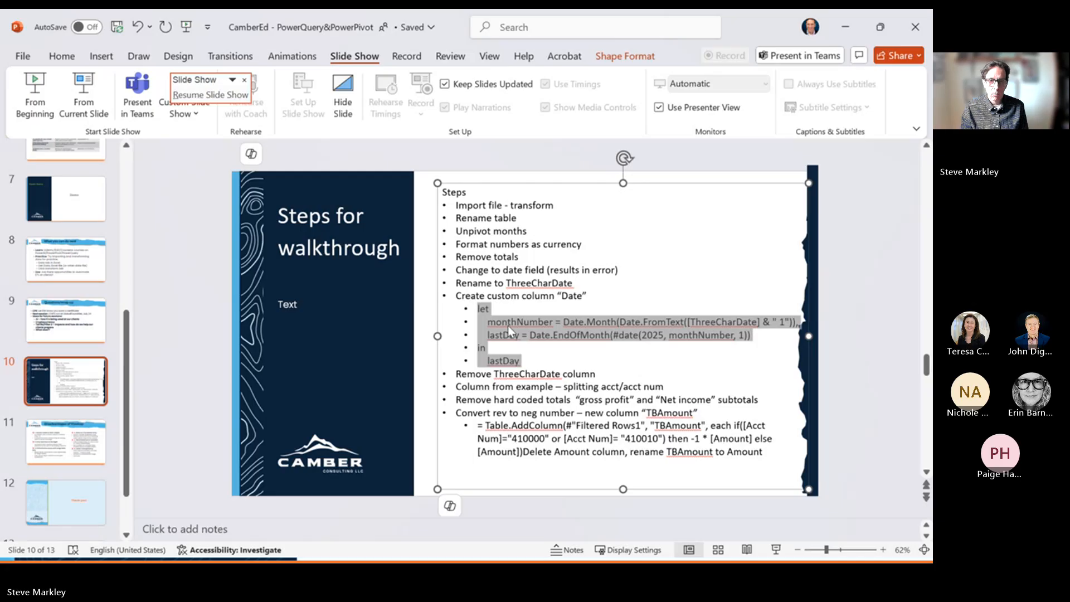
# Return to Power Query Editor, insert the copied formula, and add the custom column under the name Date.
pyautogui.hotkey('alt', 'Tab')
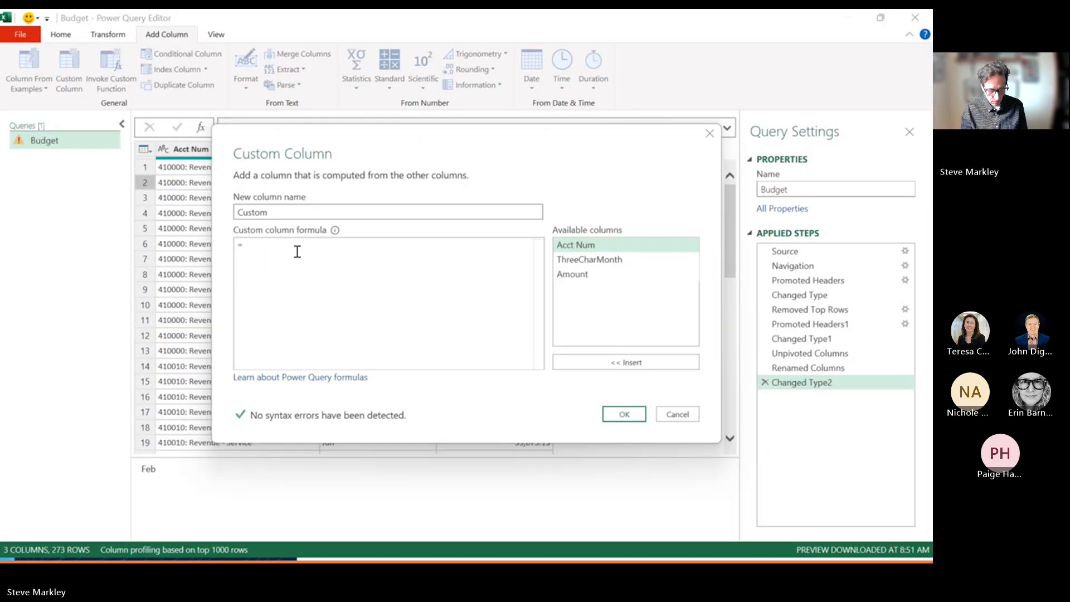
pyautogui.hotkey('ctrl', 'v')
pyautogui.doubleClick(266, 216)
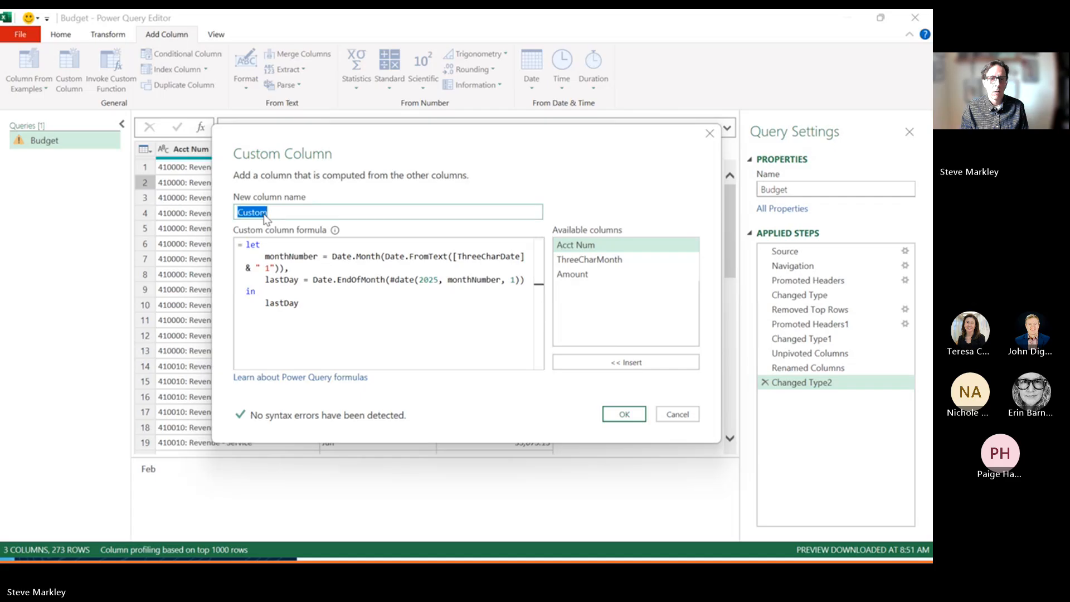
pyautogui.write('Date')
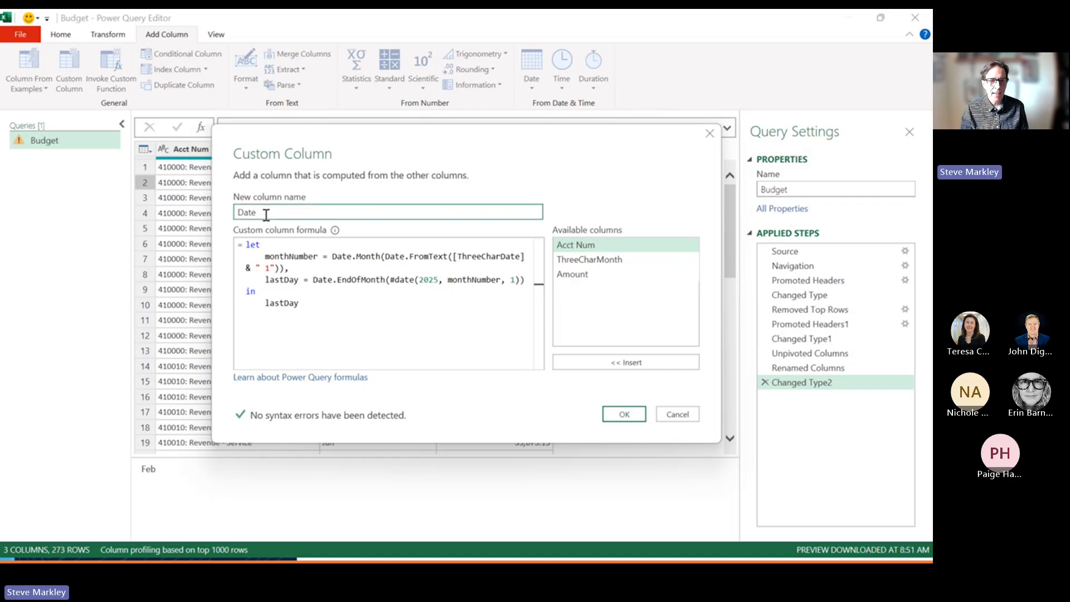
pyautogui.click(322, 246)
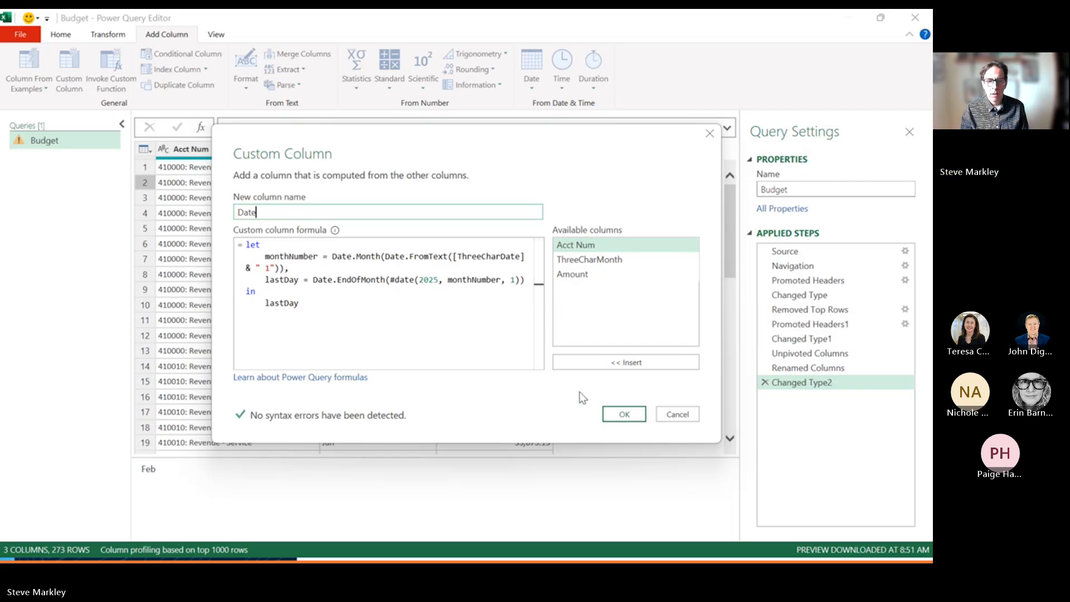
pyautogui.click(623, 414)
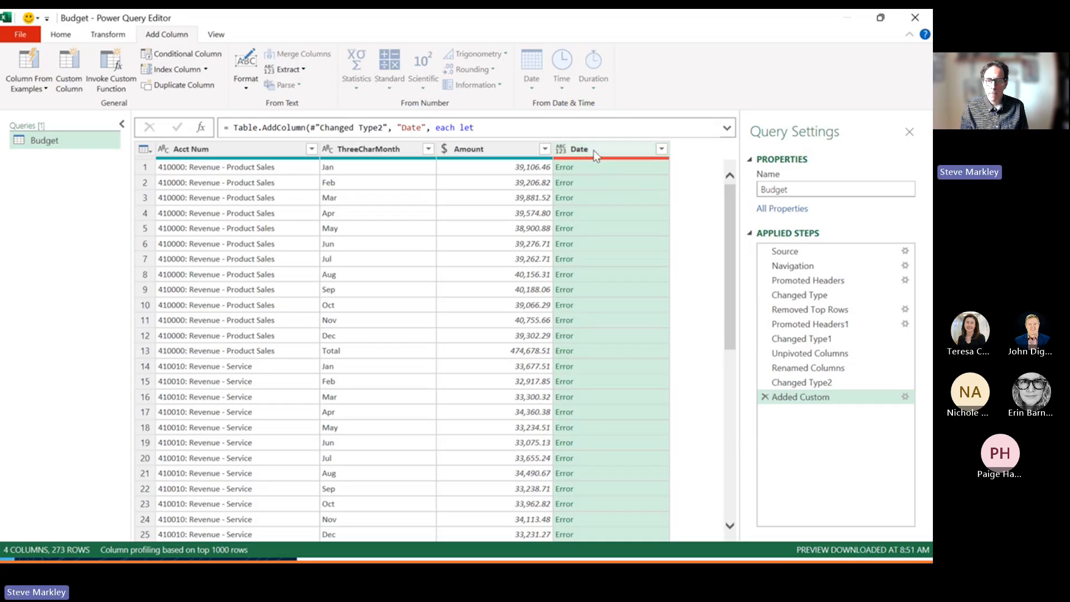
# Edit the Date custom column's formula so that it references ThreeCharMonth instead of ThreeCharDate, and apply the change.
pyautogui.rightClick(787, 398)
pyautogui.click(822, 405)
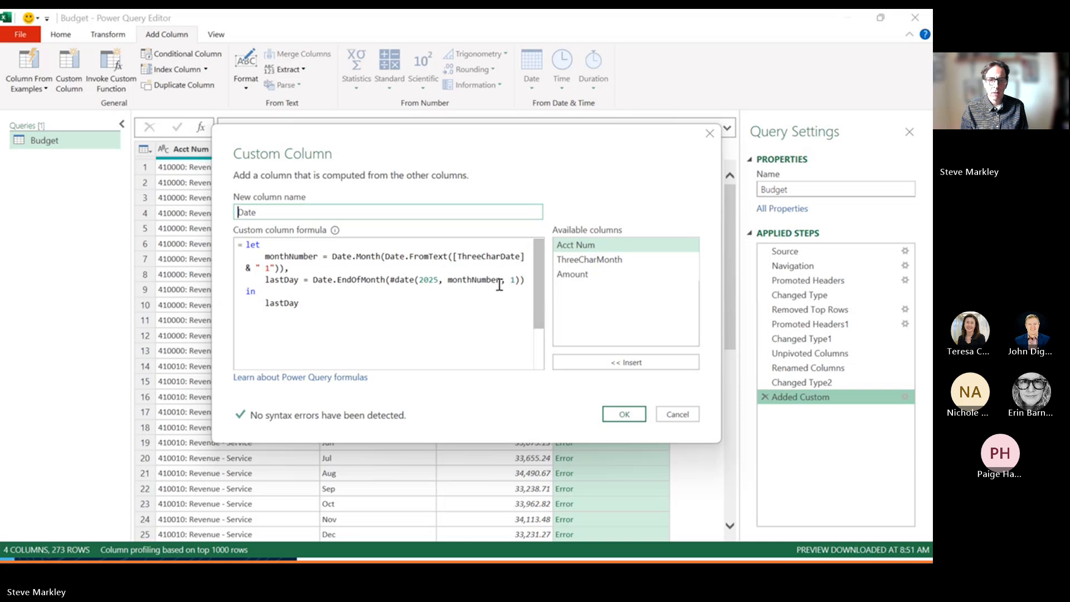
pyautogui.moveTo(453, 130); pyautogui.dragTo(443, 195)
pyautogui.doubleClick(496, 316)
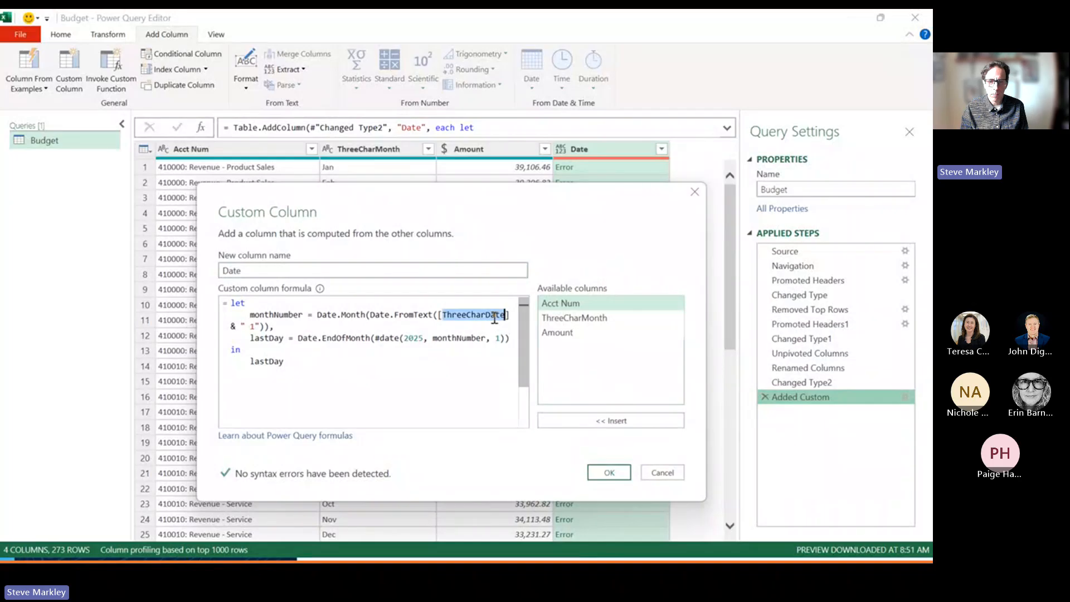
pyautogui.write('ThreeChar')
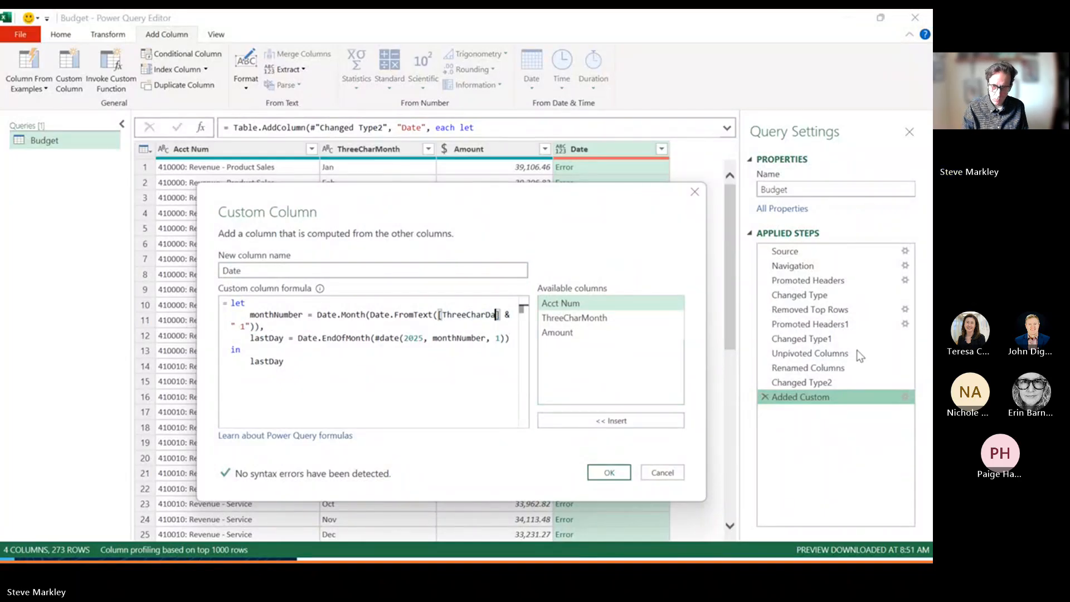
pyautogui.write('Month')
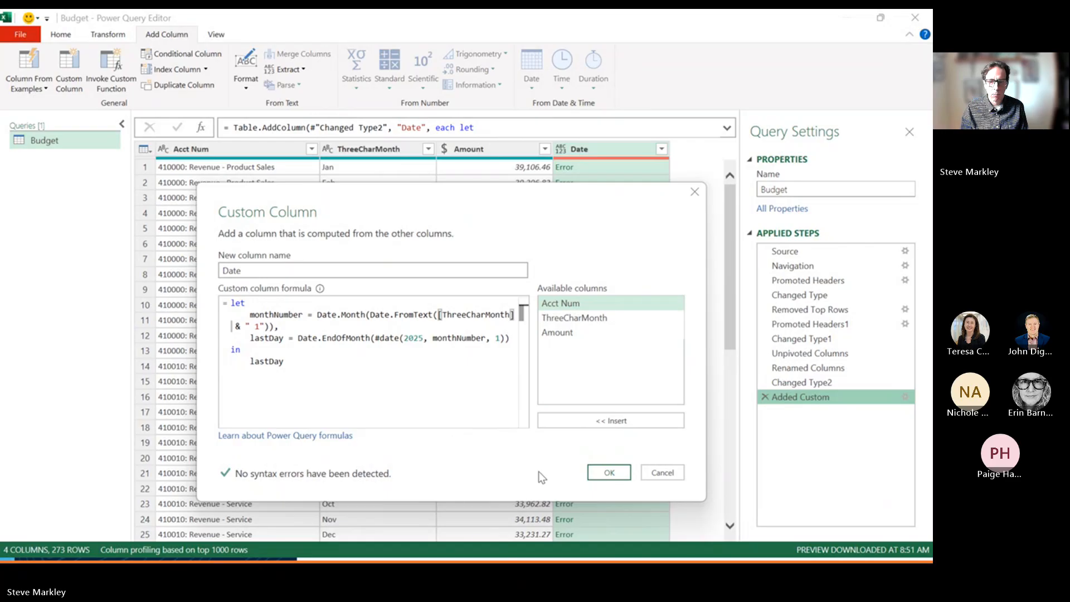
pyautogui.click(603, 473)
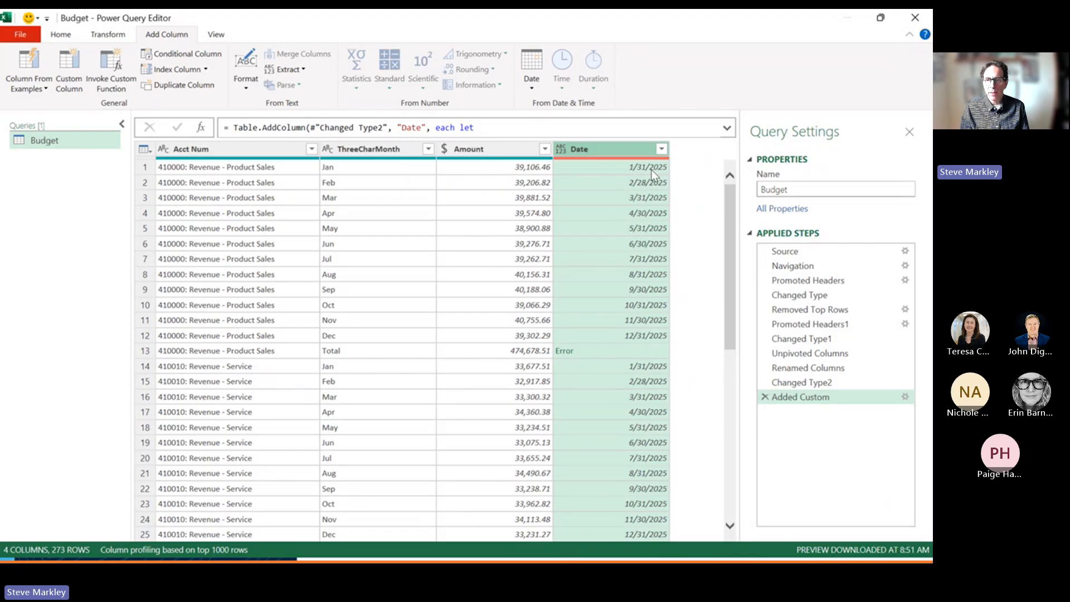
# Compare the ThreeCharMonth and Date values, and filter the Total rows out of the ThreeCharMonth column.
pyautogui.click(346, 168)
pyautogui.click(617, 169)
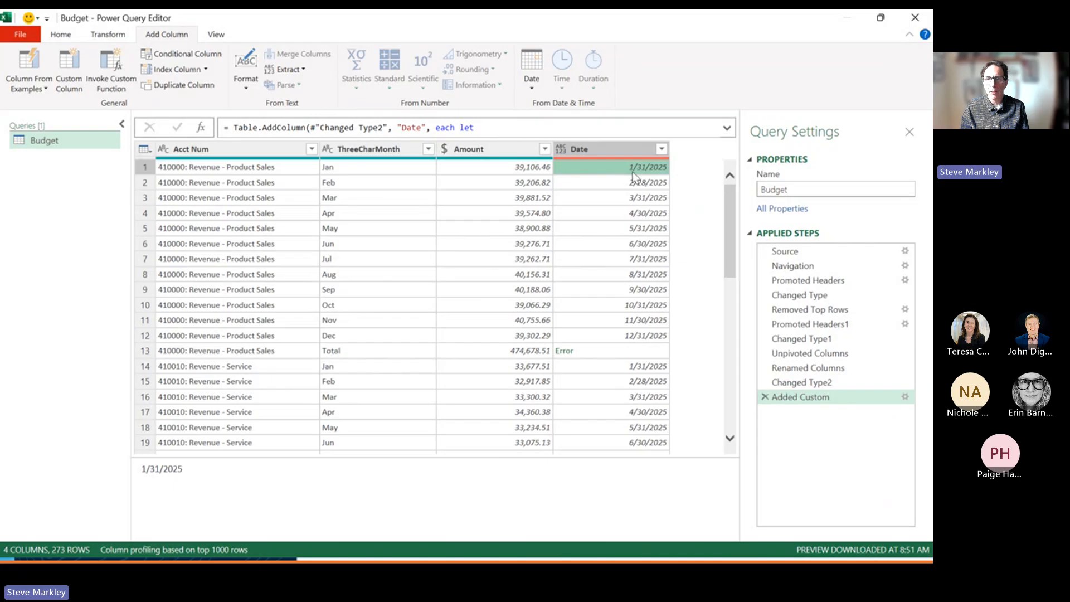
pyautogui.click(384, 151)
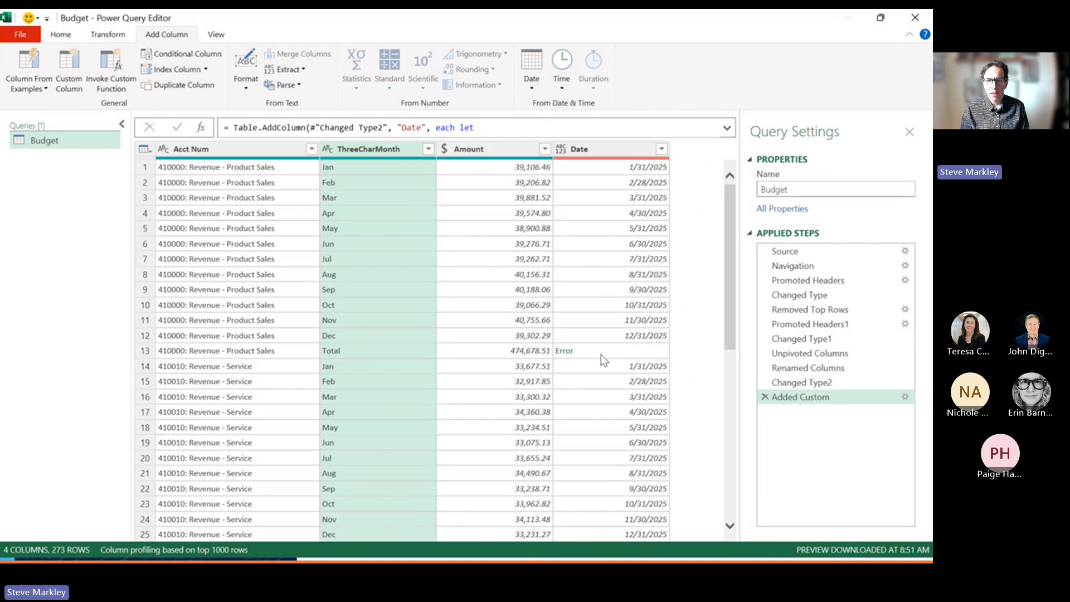
pyautogui.click(352, 356)
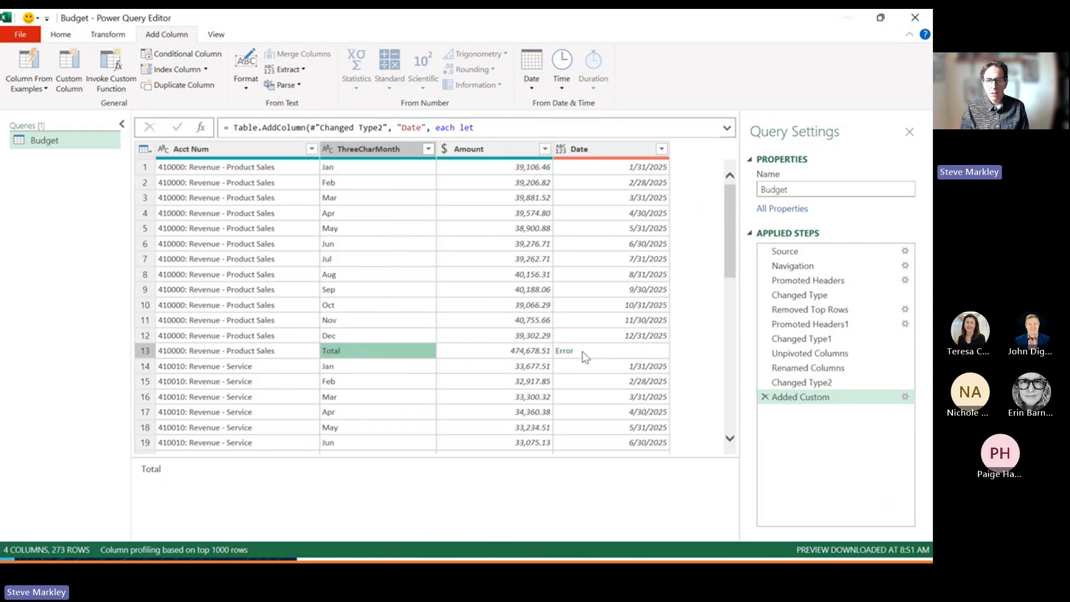
pyautogui.click(429, 149)
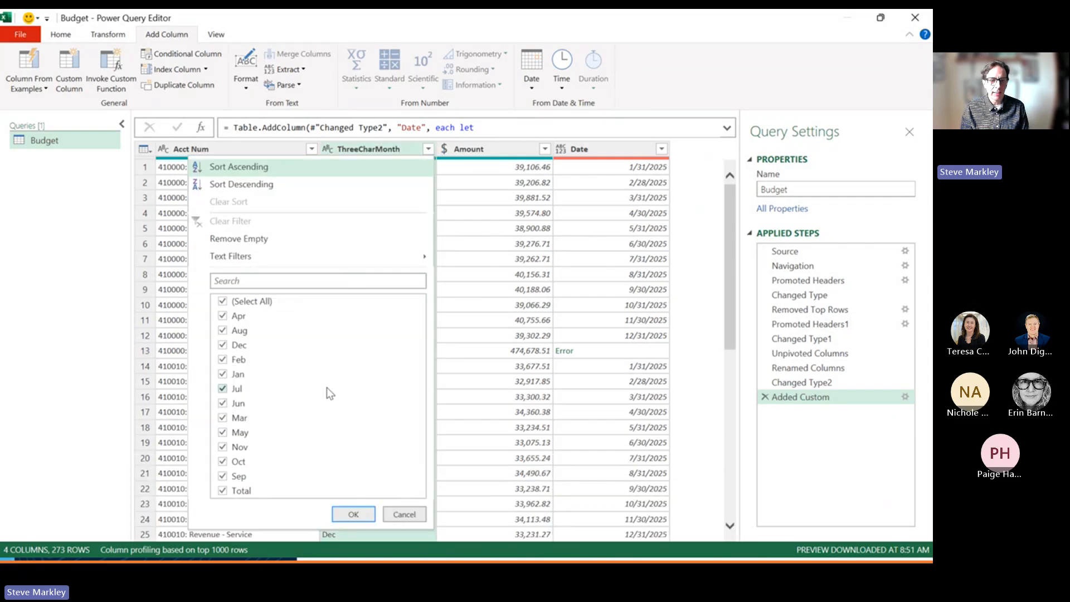
pyautogui.click(223, 491)
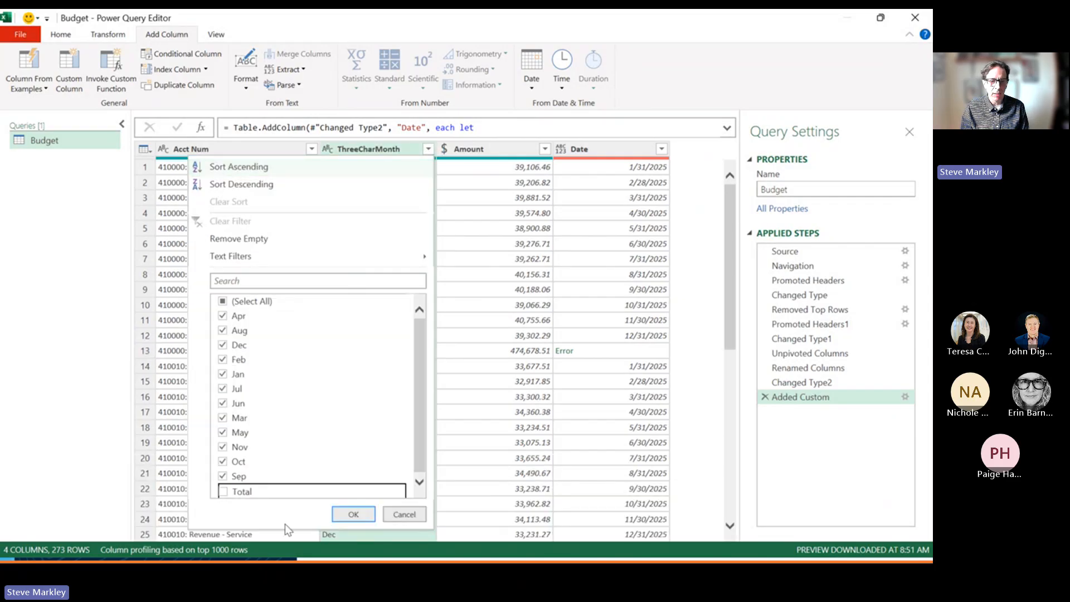
pyautogui.click(353, 514)
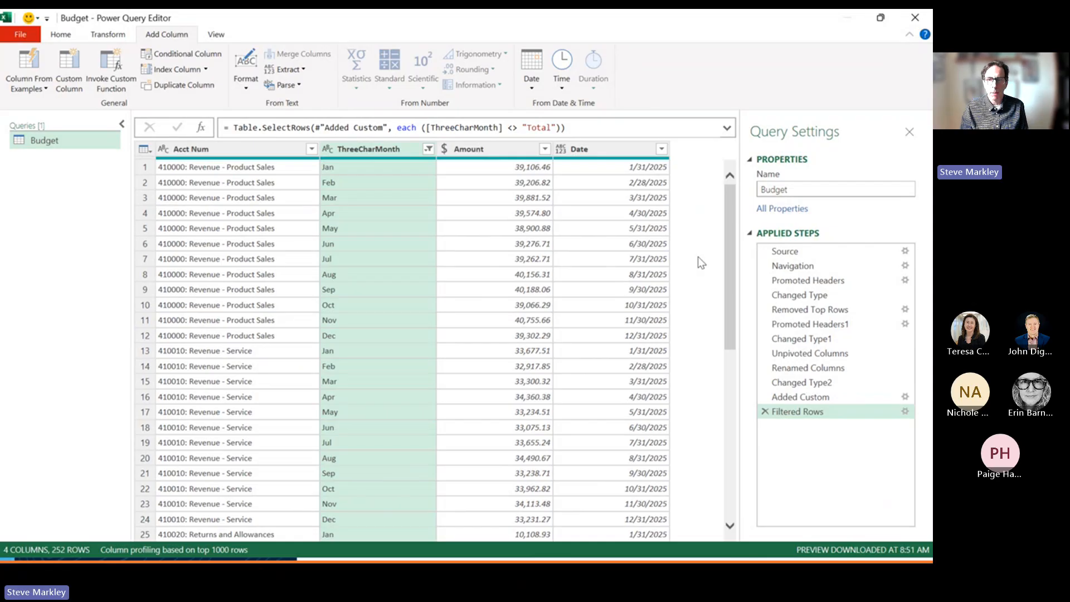
# Remove the ThreeCharMonth column and change the data type of the Date column to Date.
pyautogui.rightClick(396, 157)
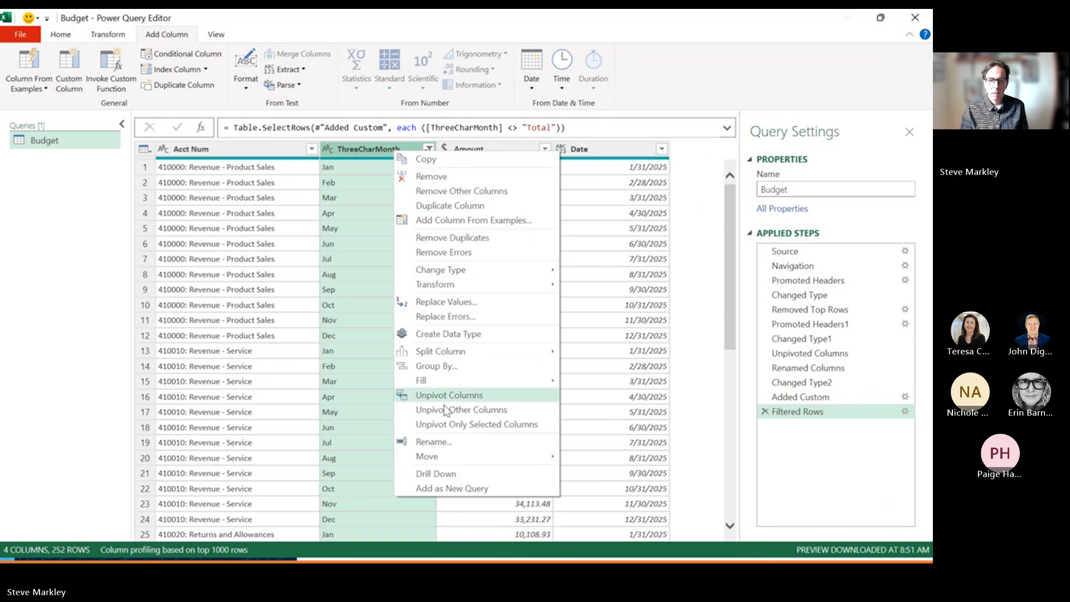
pyautogui.click(454, 176)
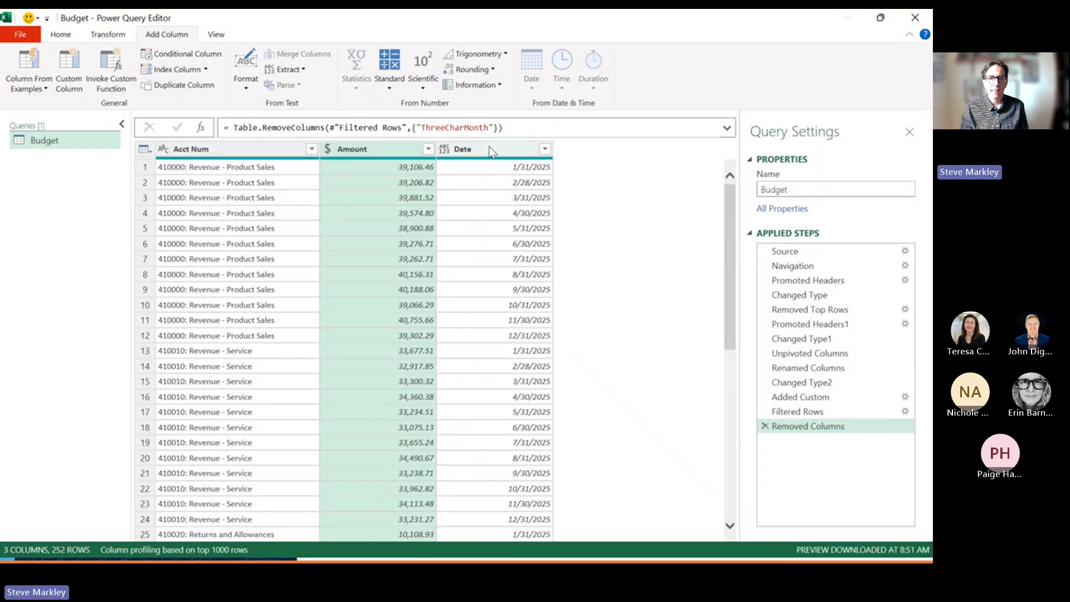
pyautogui.click(491, 149)
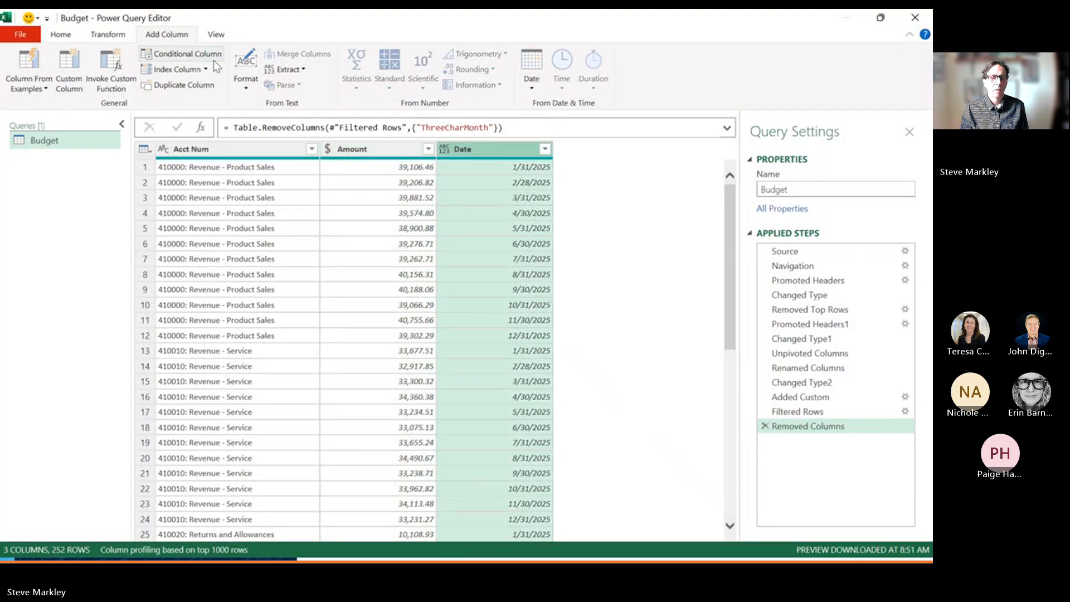
pyautogui.click(108, 34)
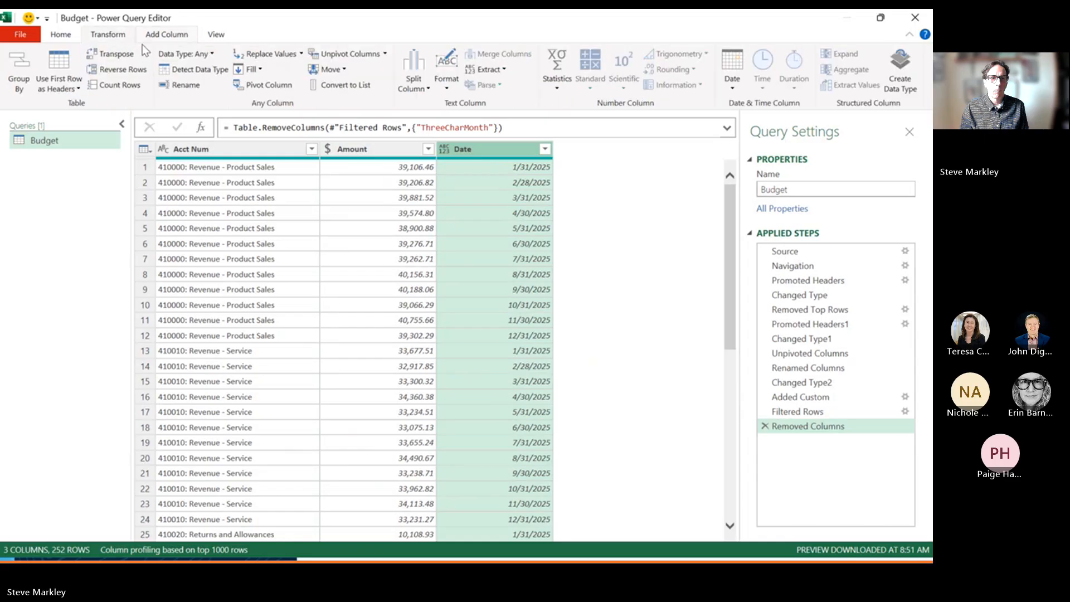
pyautogui.click(209, 55)
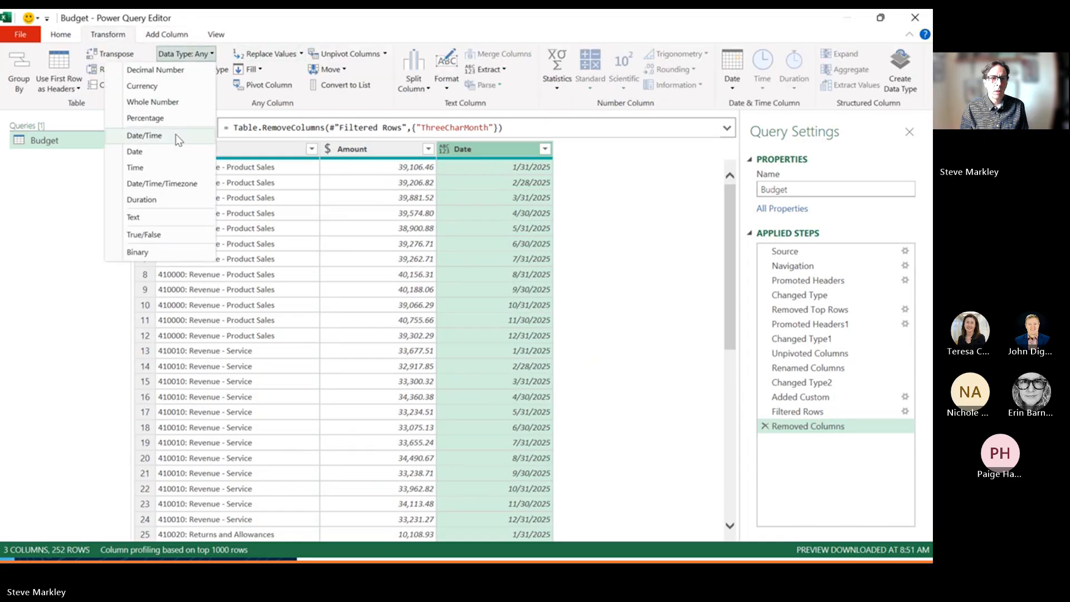
pyautogui.click(166, 151)
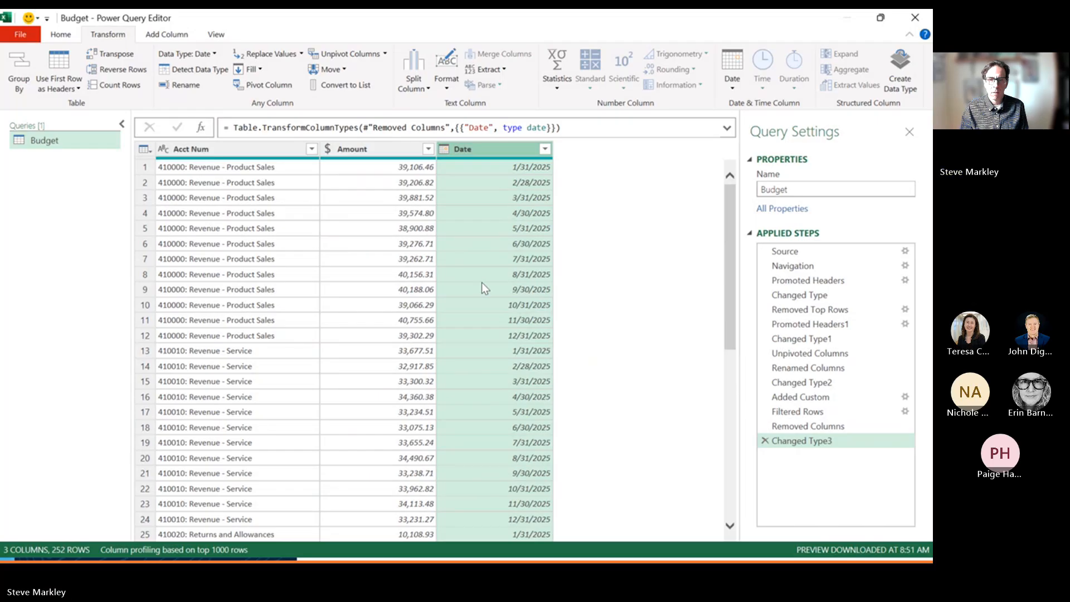
# Check the remaining items on the "Steps for walkthrough" slide in PowerPoint, and return to the Budget query in Power Query Editor.
pyautogui.hotkey('alt', 'Tab')
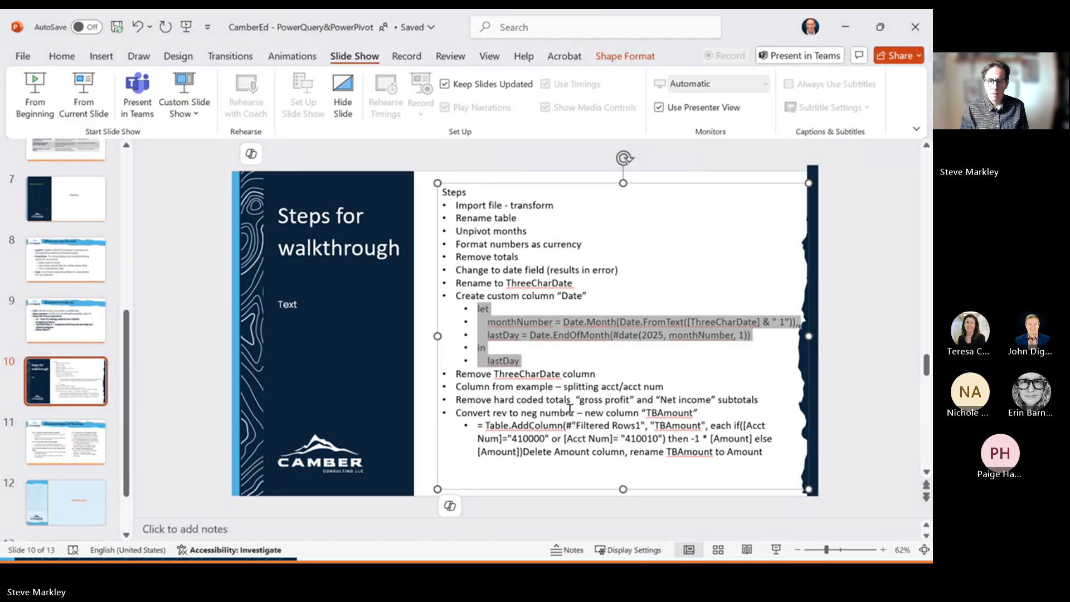
pyautogui.hotkey('alt', 'Tab')
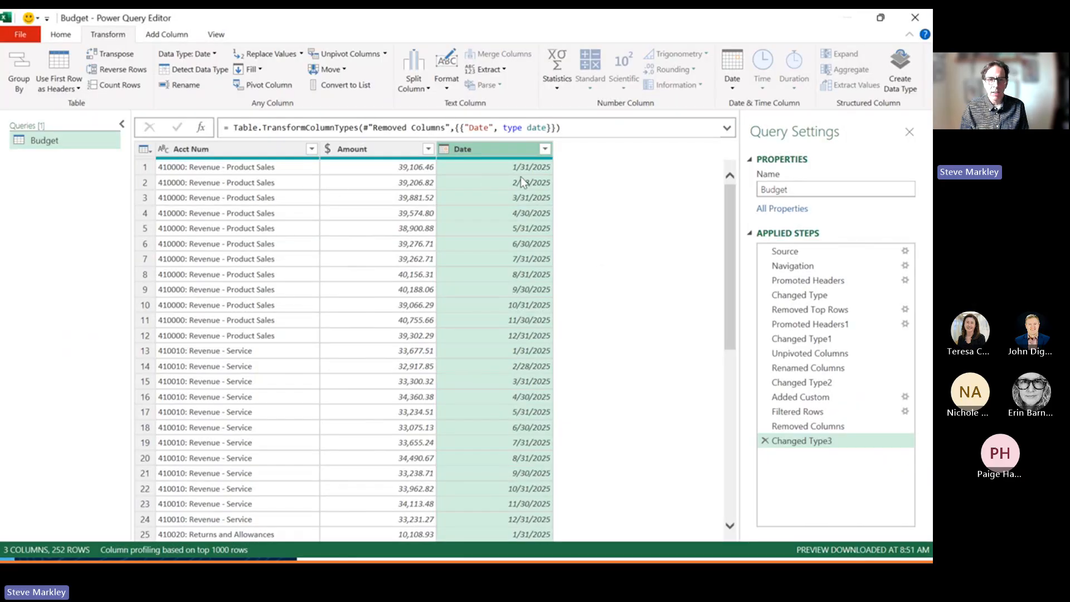
pyautogui.click(521, 169)
# Add a column from examples that extracts the code before the colon in Acct Num, with 410000 as the first row's sample.
pyautogui.click(175, 33)
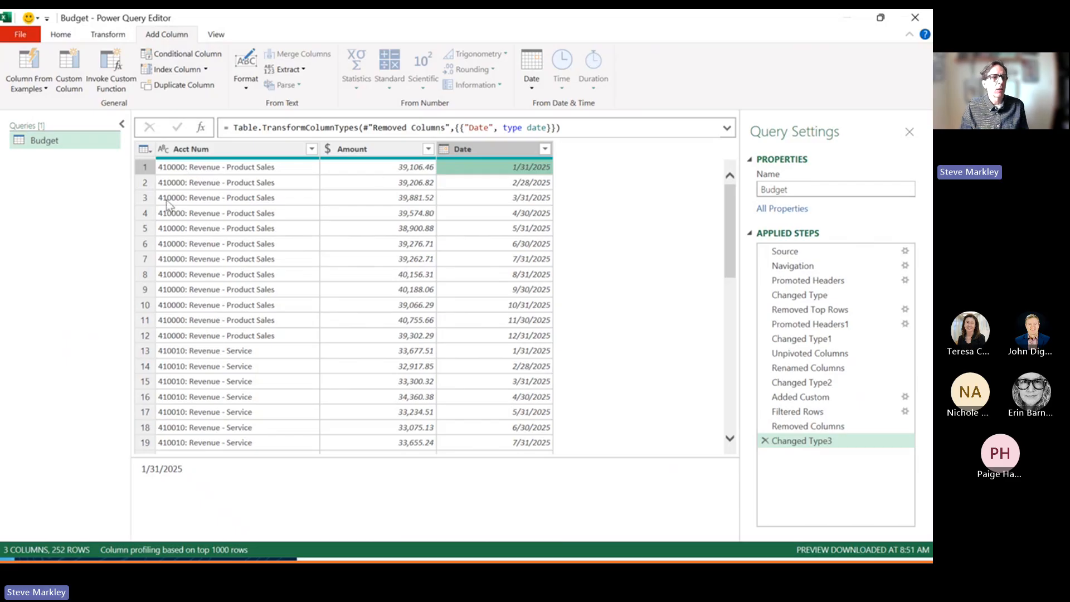
pyautogui.click(33, 65)
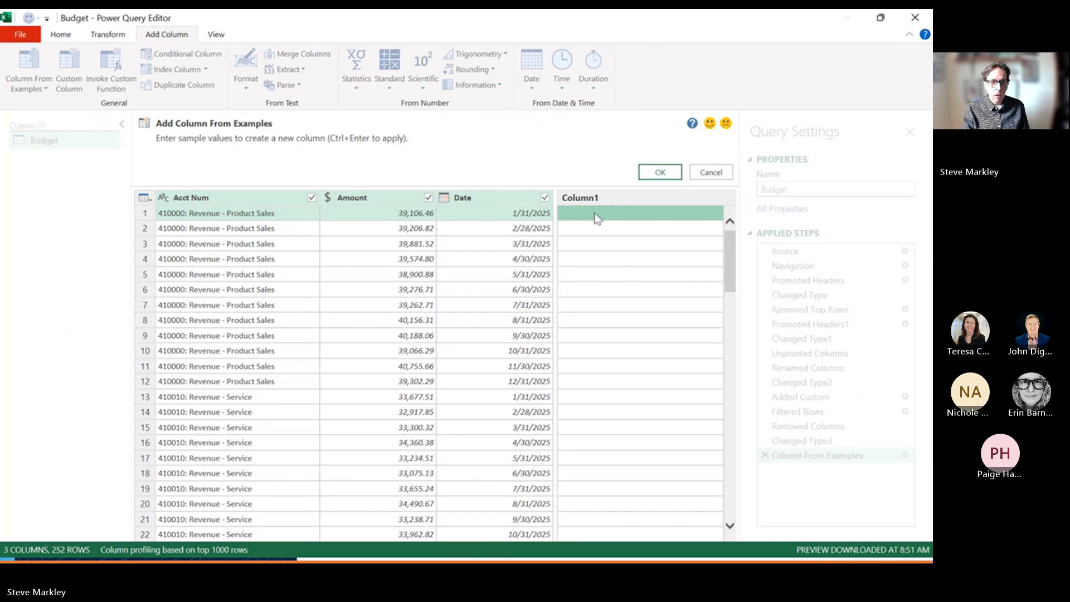
pyautogui.write('4')
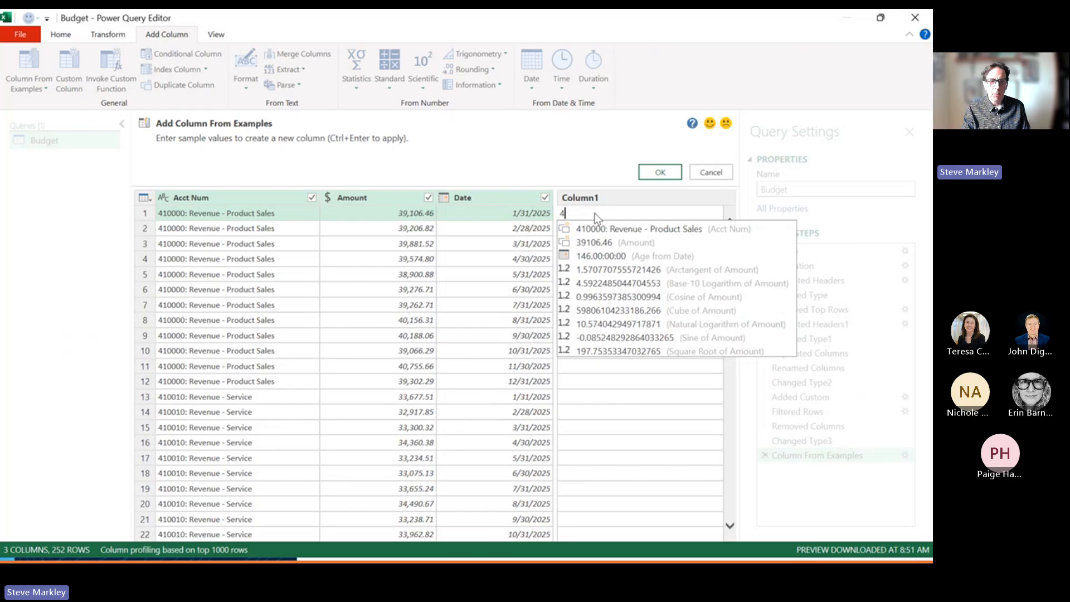
pyautogui.write('100')
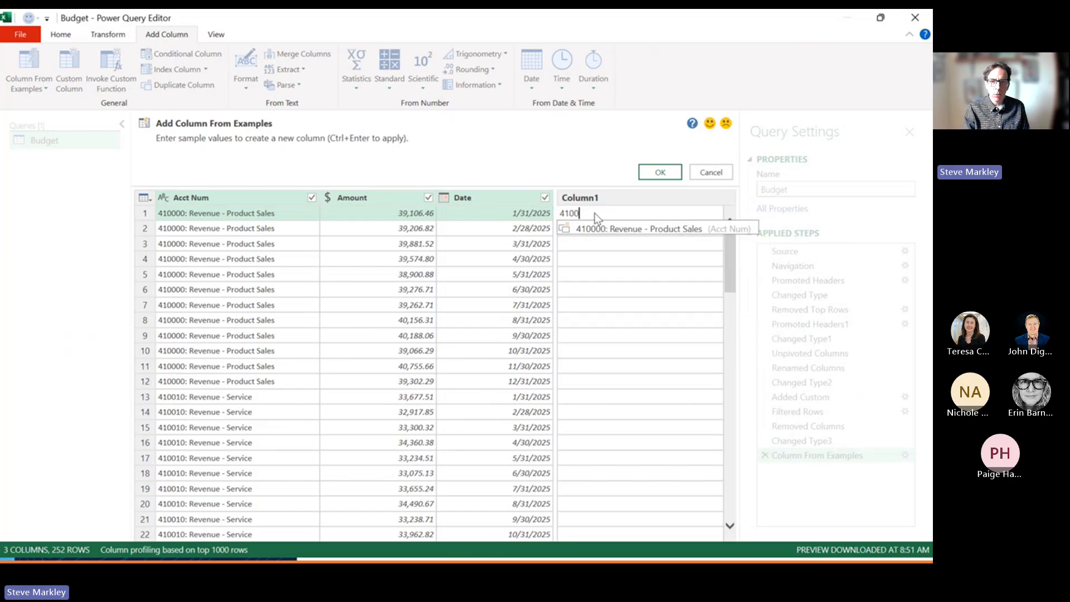
pyautogui.write('00')
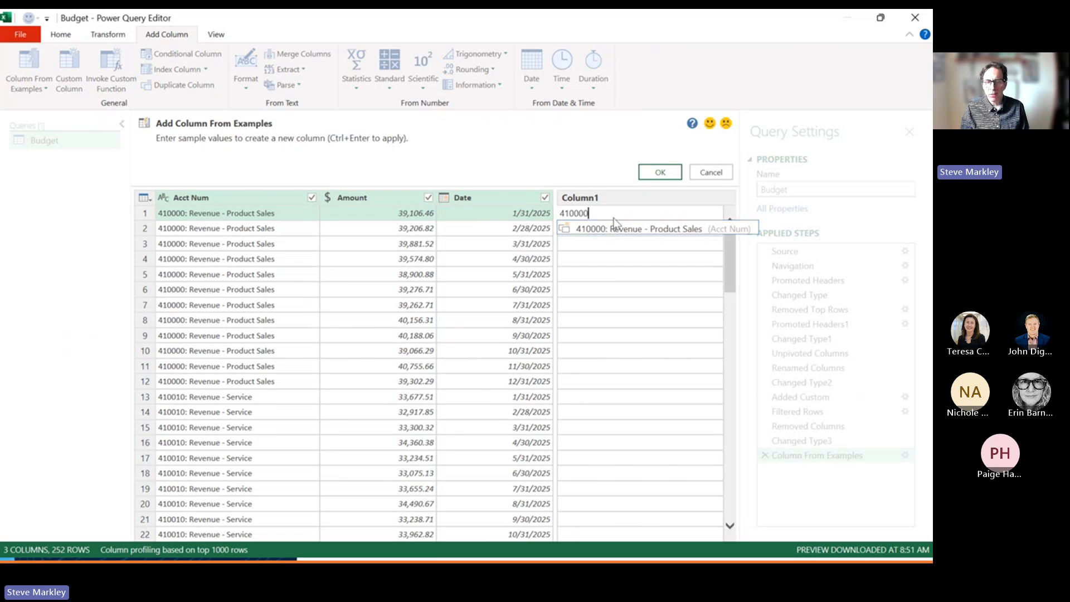
pyautogui.press('Return')
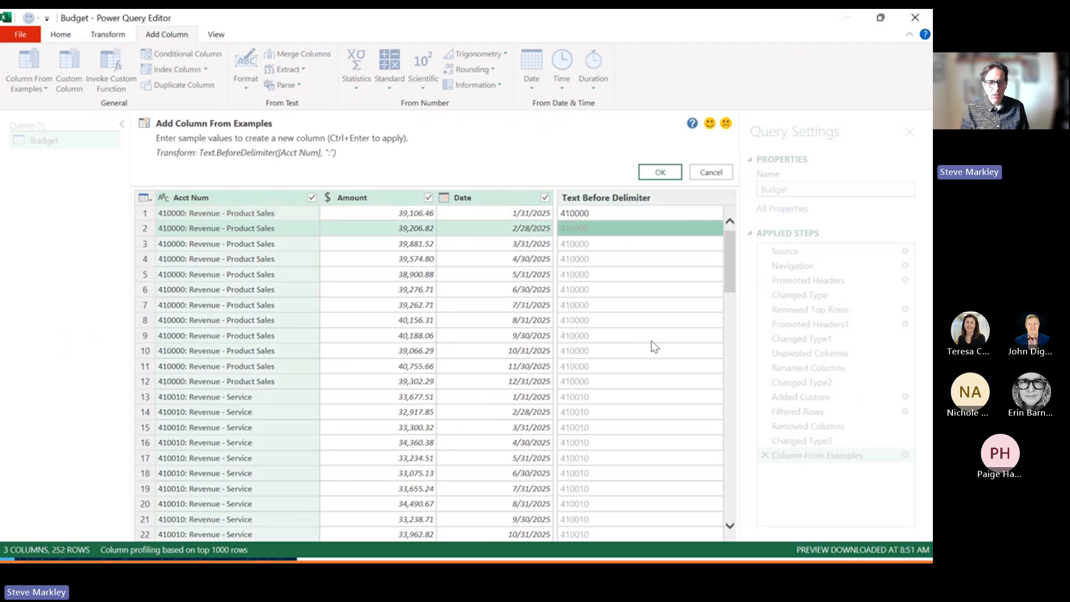
pyautogui.scroll(-9, 599, 327)
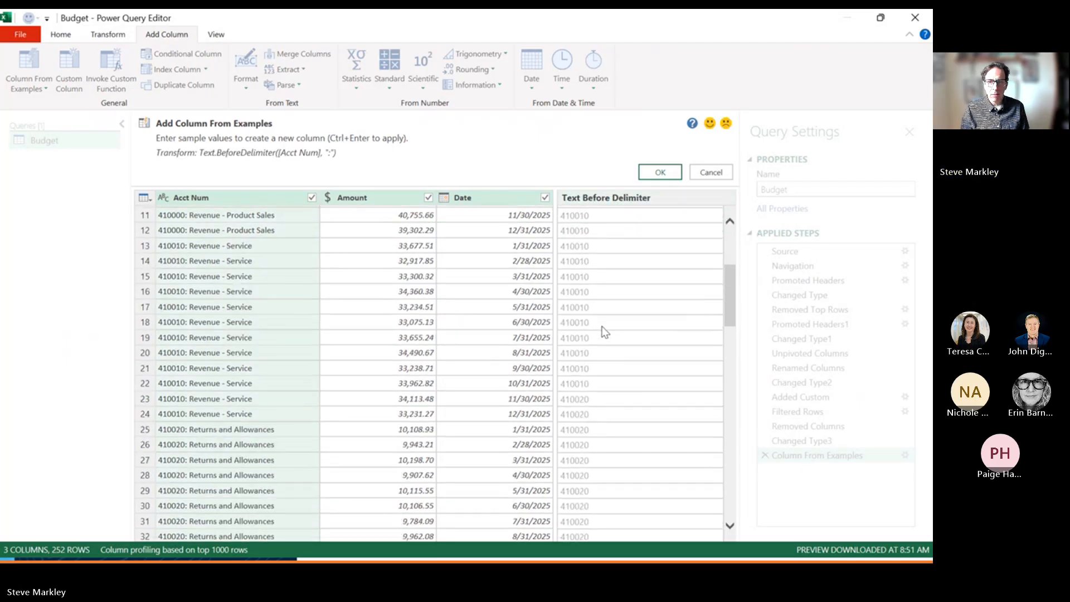
pyautogui.scroll(-1, 622, 331)
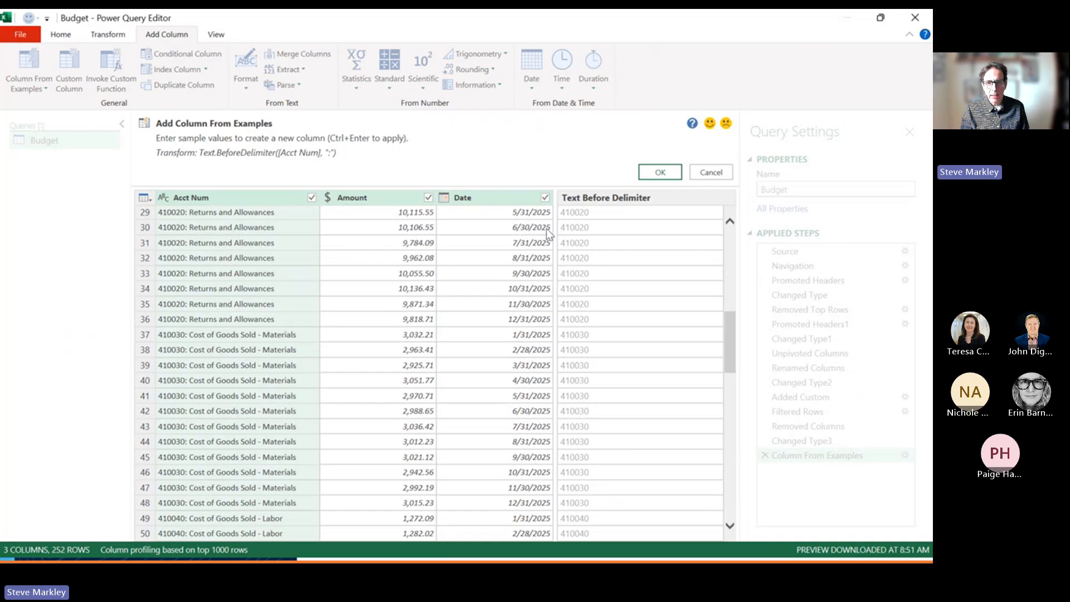
pyautogui.scroll(8, 669, 266)
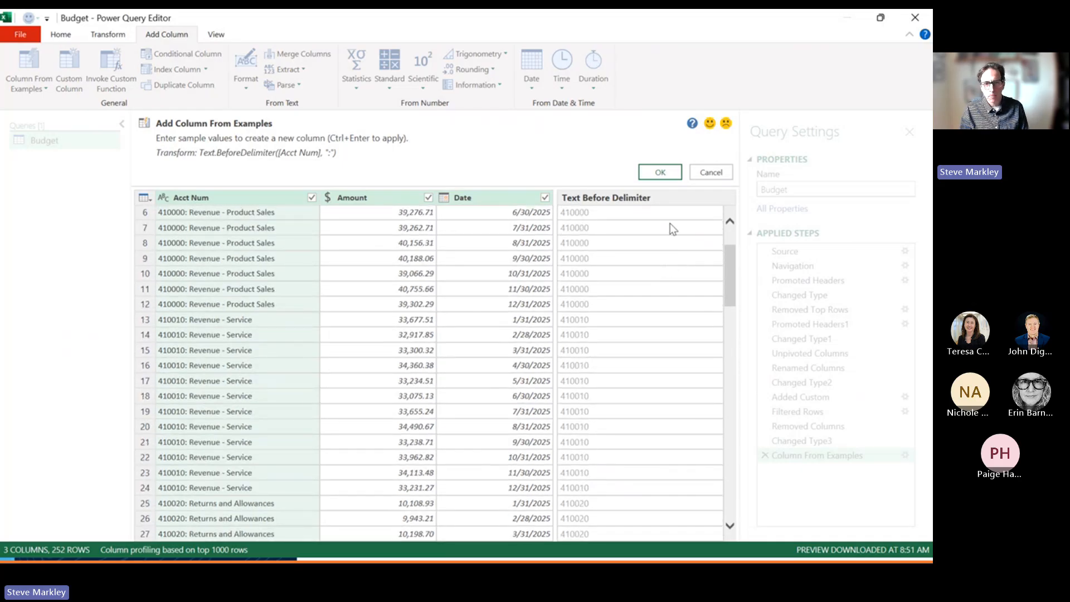
pyautogui.click(658, 173)
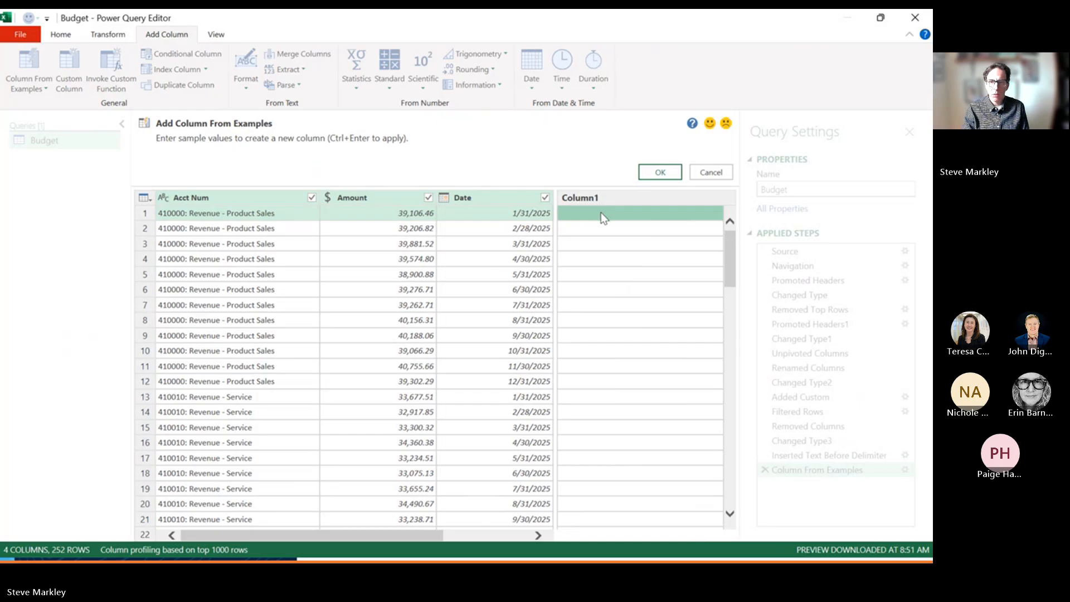
# Enter "revenue - Product Sales" as the first row's sample value for the new column from examples.
pyautogui.click(601, 213)
pyautogui.write('revenue')
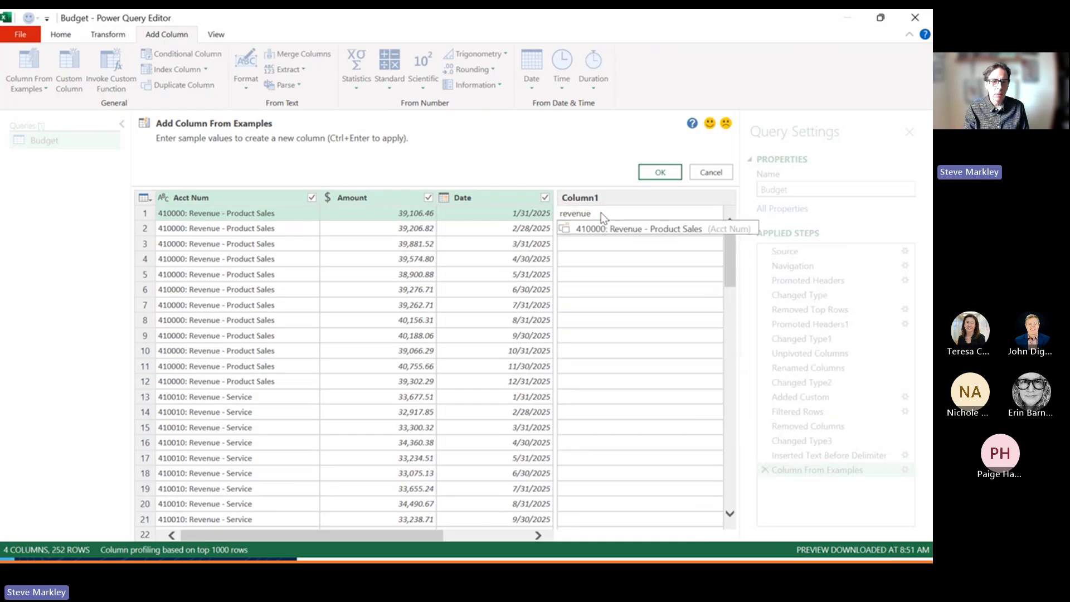
pyautogui.write(' - Products')
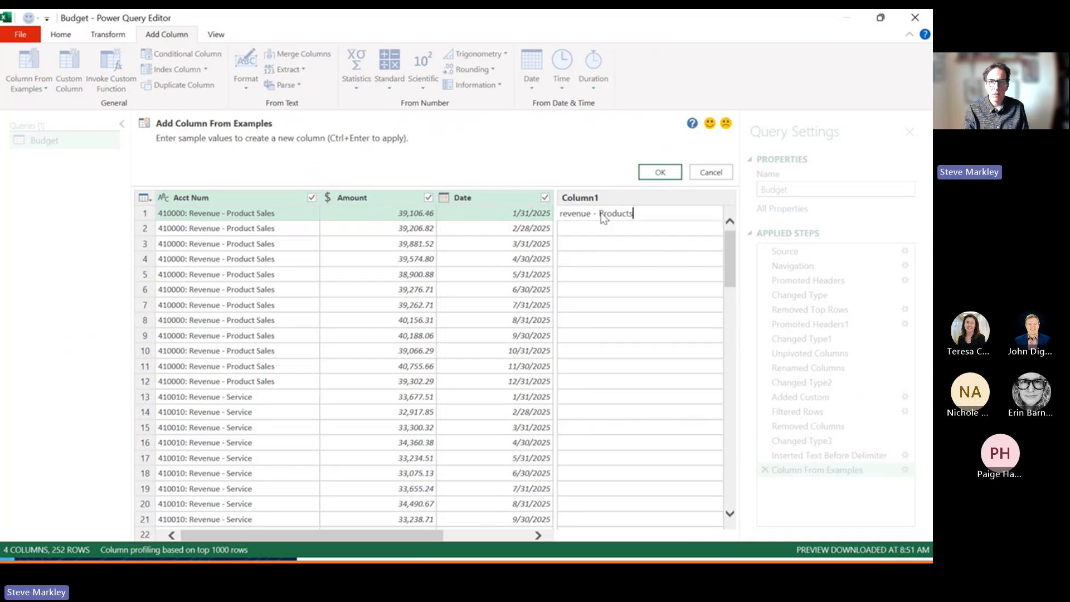
pyautogui.press('BackSpace')
pyautogui.write('Sales')
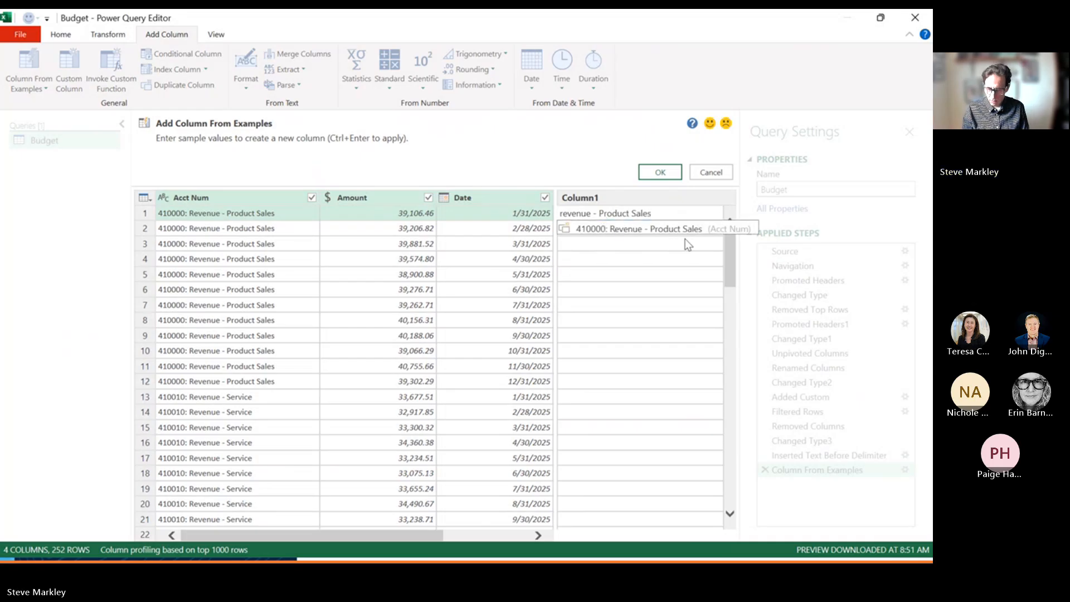
pyautogui.press('Return')
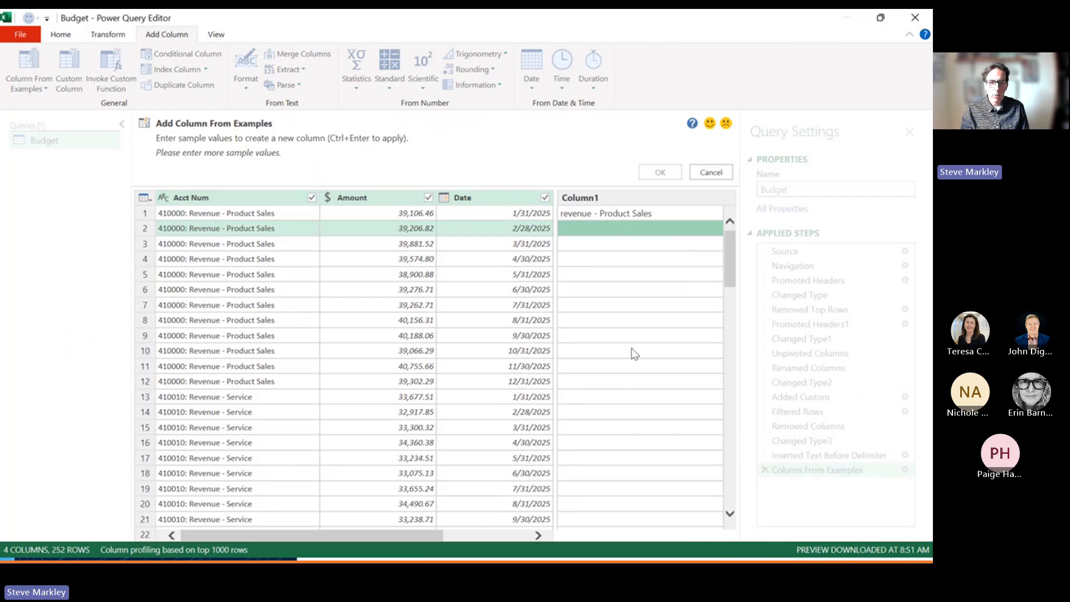
# Add "Revenue - Service" as the sample for row 13, check the suggested values against Acct Num, and create the column.
pyautogui.click(620, 398)
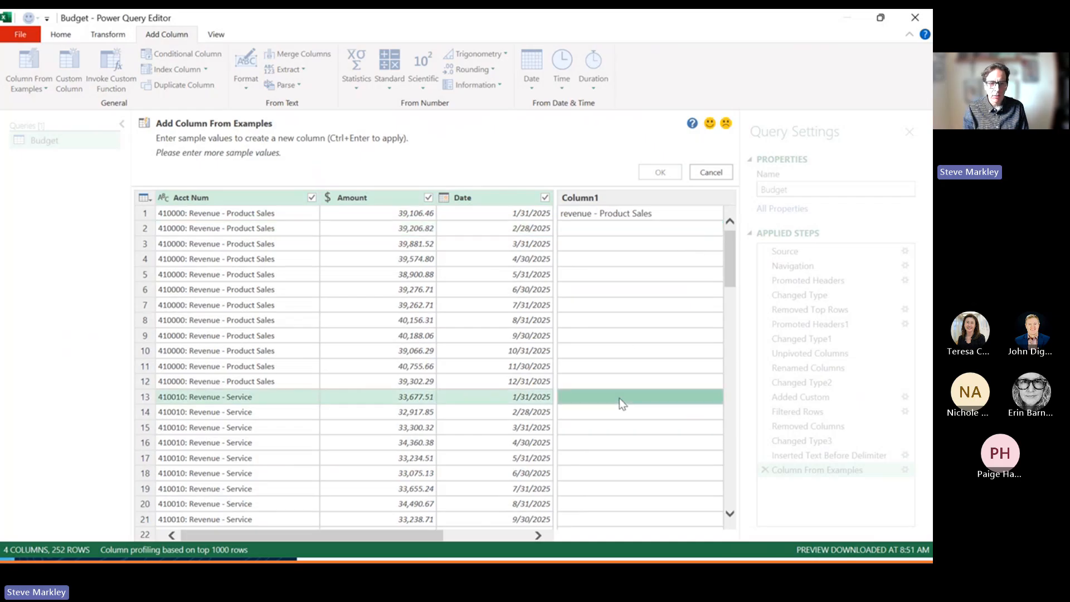
pyautogui.write('Re')
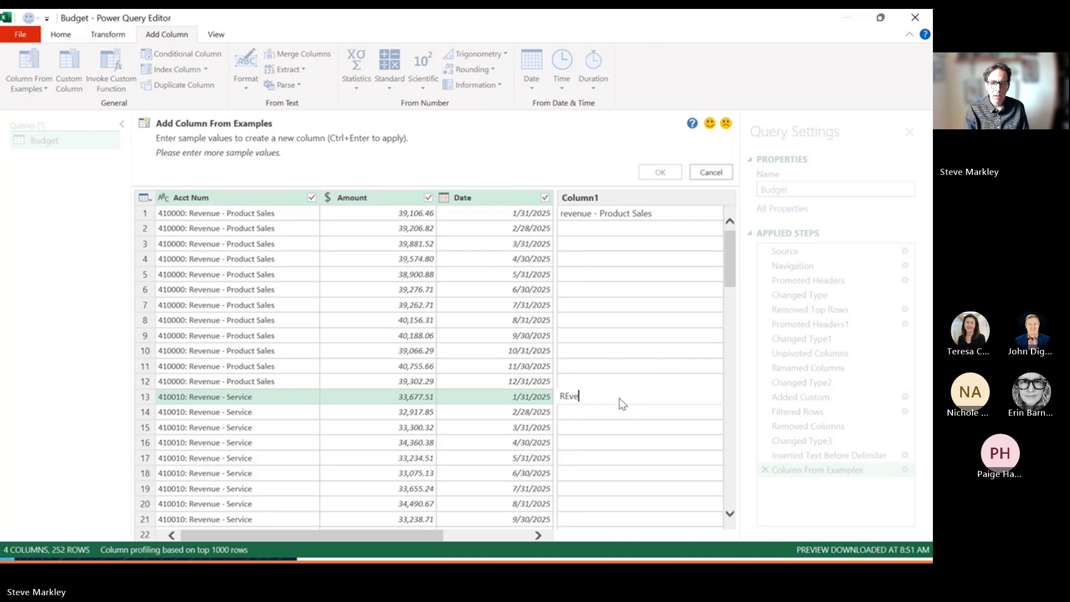
pyautogui.write('venue')
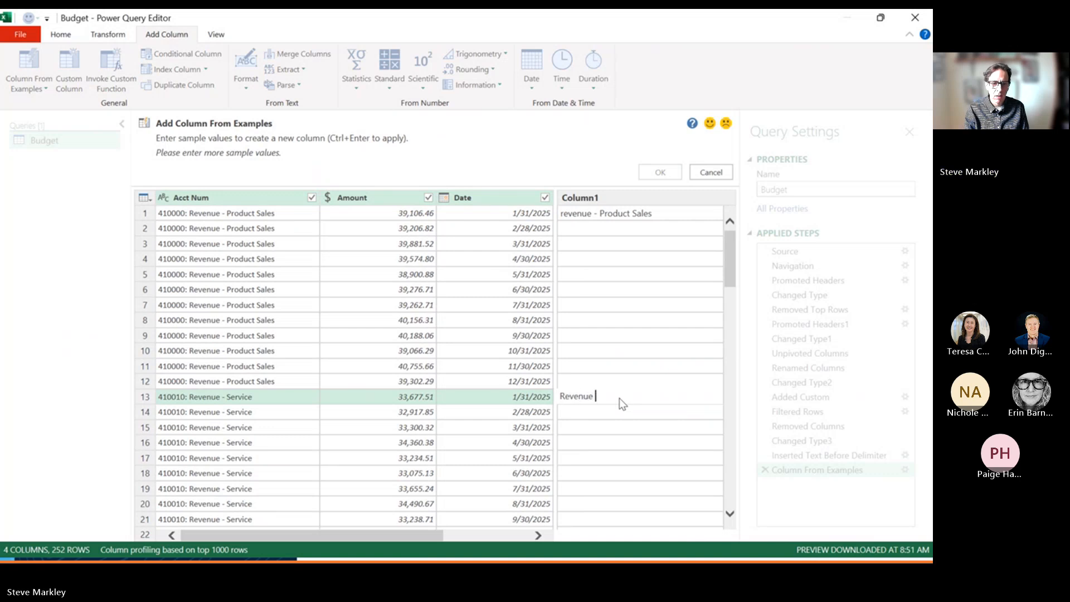
pyautogui.write(' - Servic')
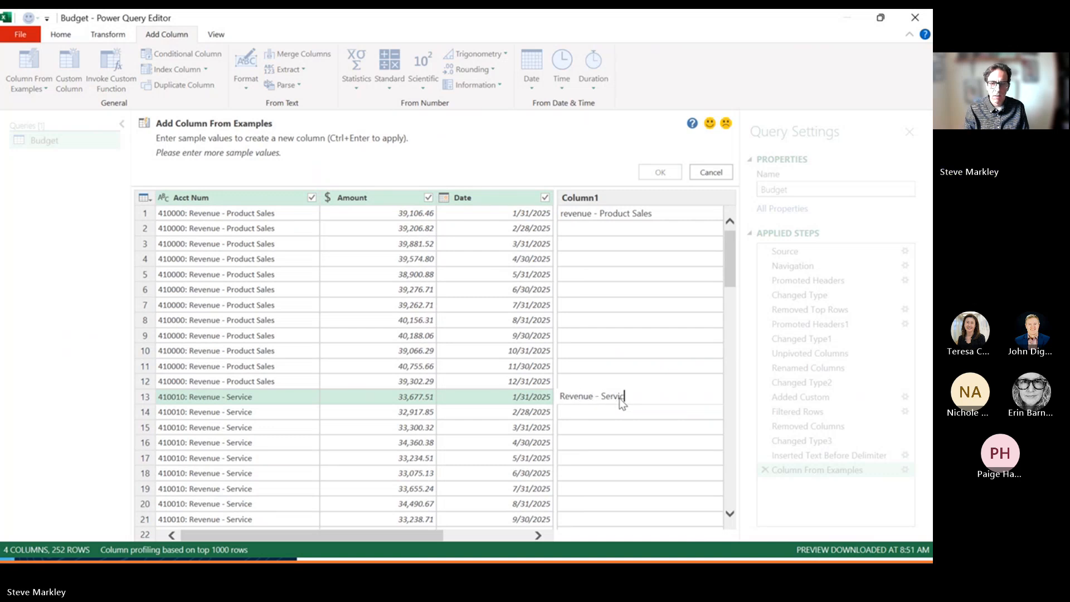
pyautogui.write('e')
pyautogui.press('Return')
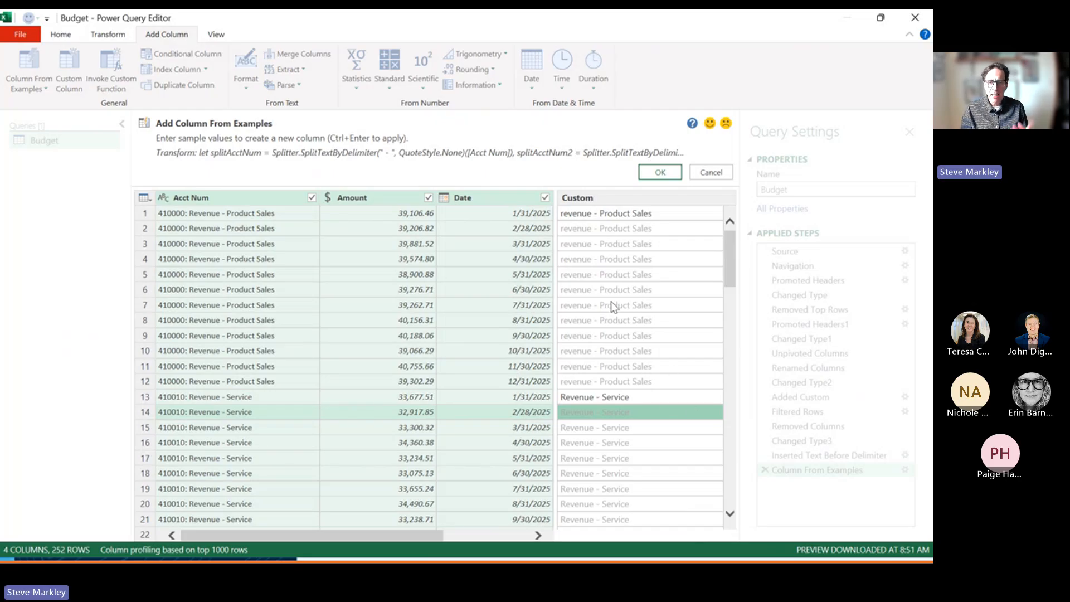
pyautogui.scroll(-5, 622, 379)
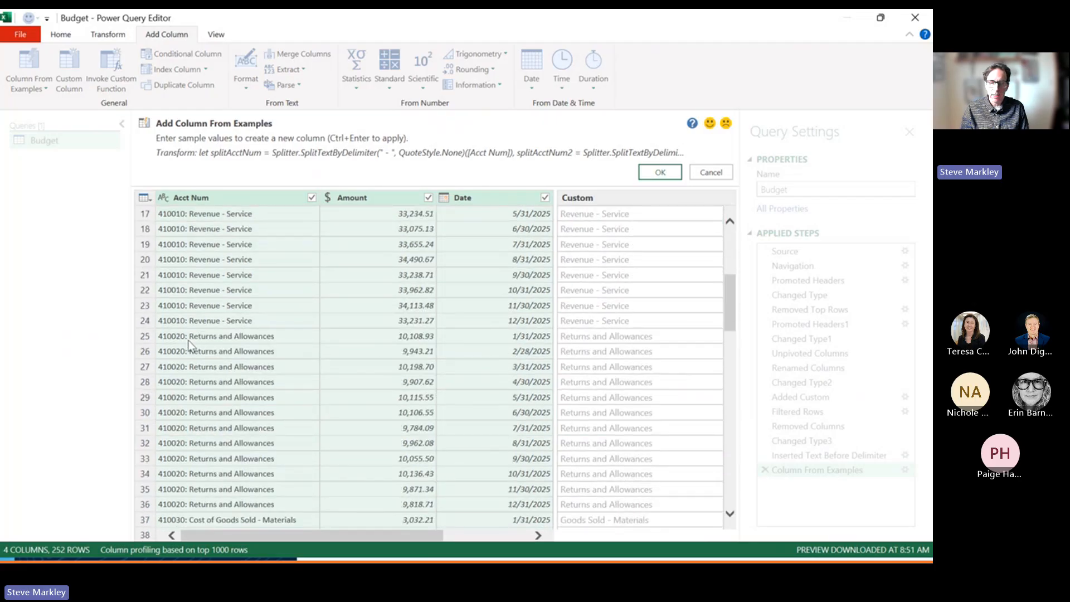
pyautogui.scroll(5, 663, 278)
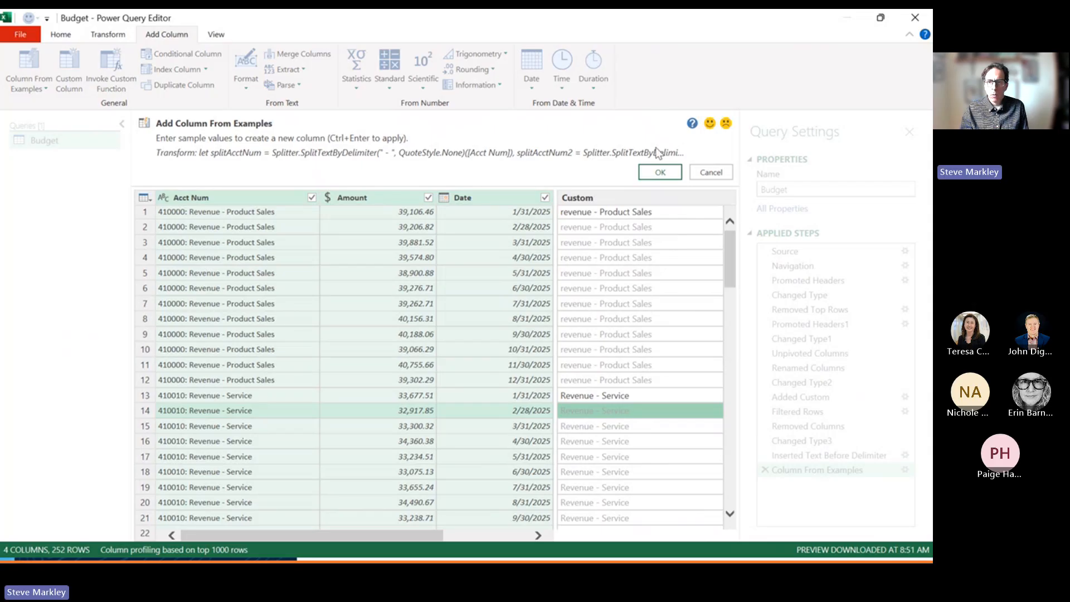
pyautogui.click(661, 172)
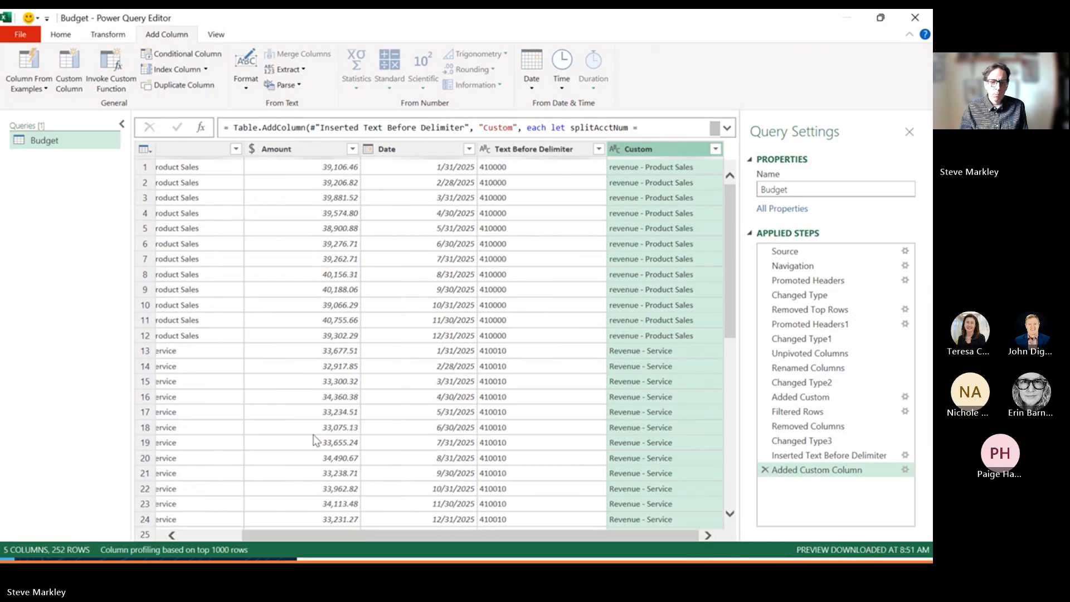
# Remove the original Acct Num column that combines code and description.
pyautogui.click(234, 537)
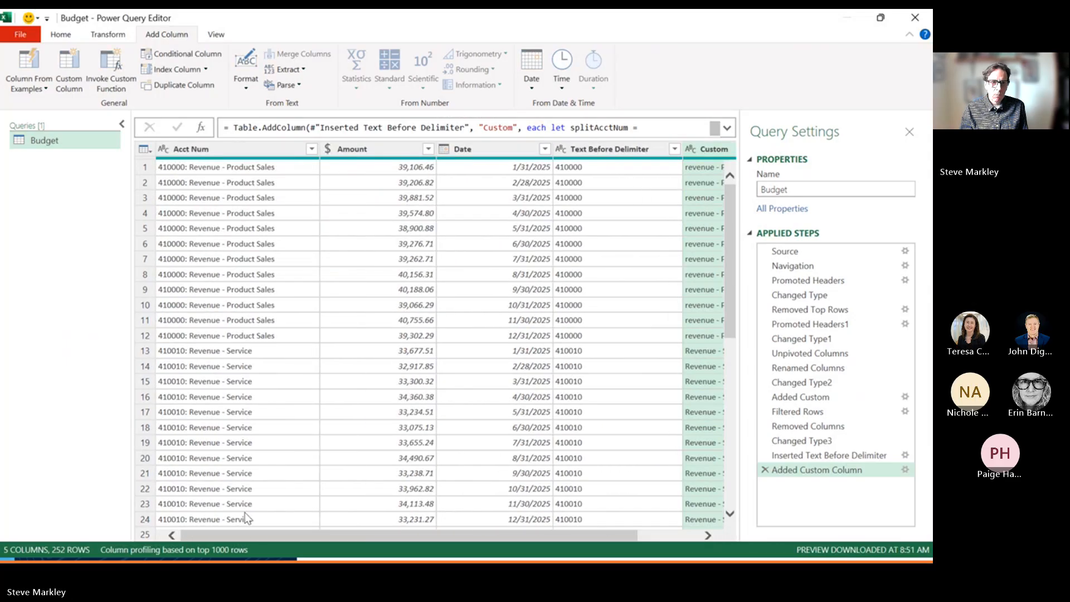
pyautogui.rightClick(211, 148)
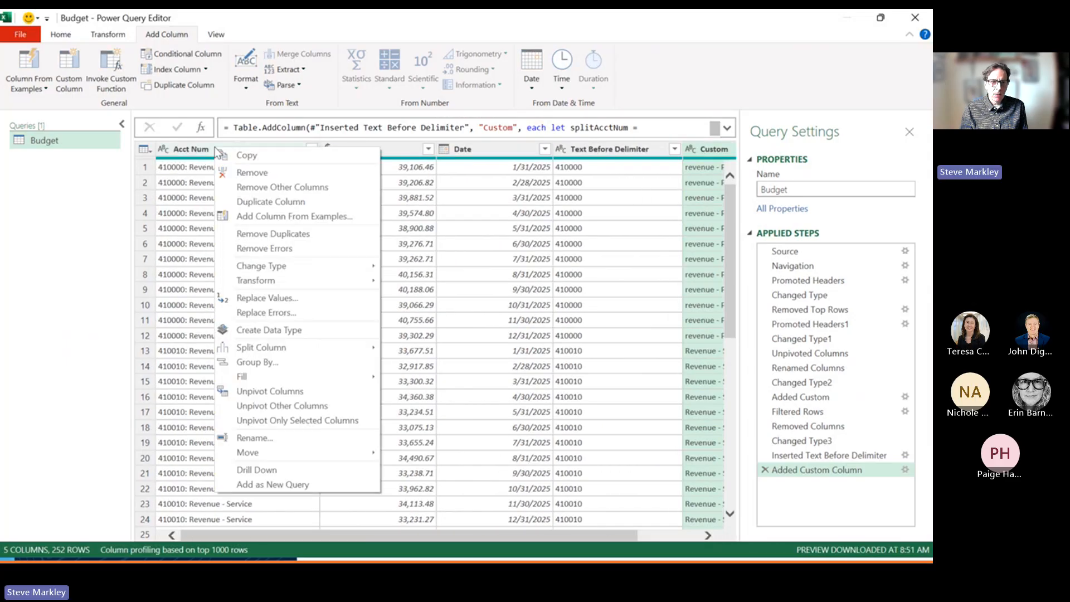
pyautogui.click(259, 171)
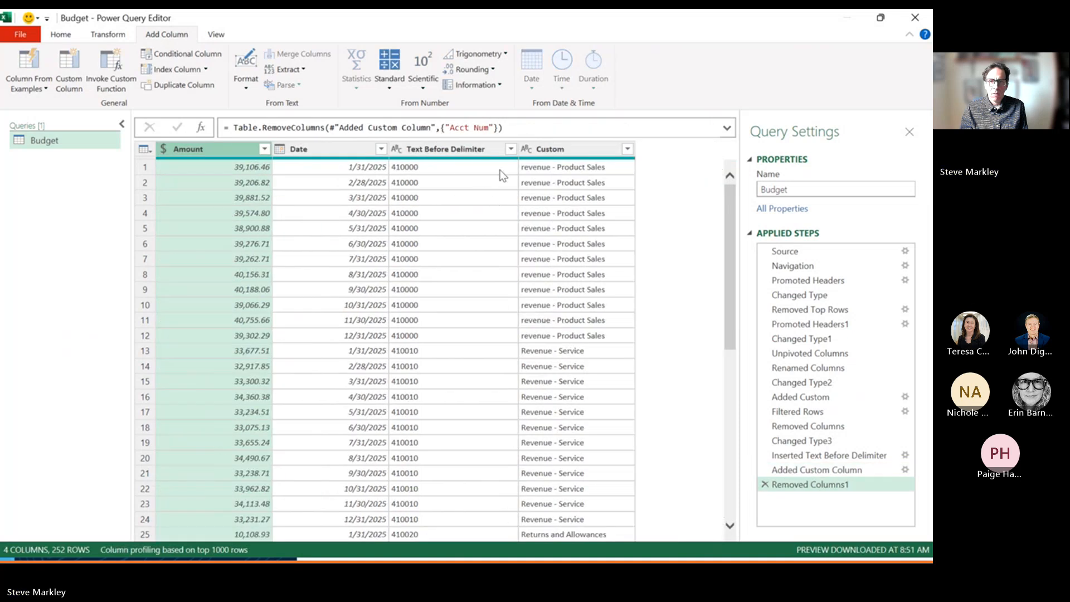
# Rename the Text Before Delimiter column as Acct Num and the Custom column as Acct Descr.
pyautogui.click(457, 152)
pyautogui.doubleClick(456, 152)
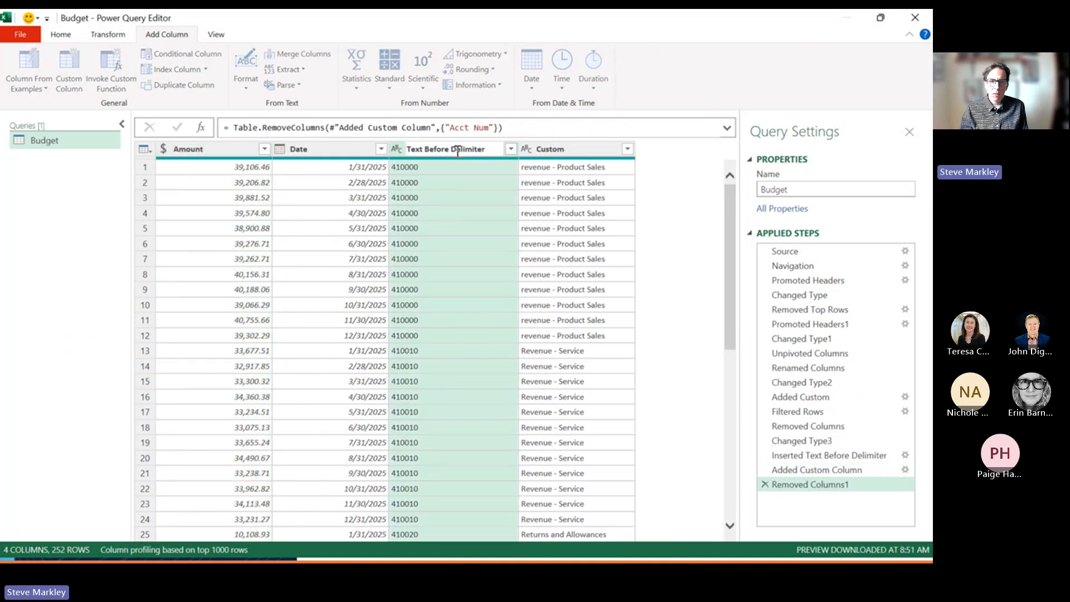
pyautogui.doubleClick(457, 151)
pyautogui.hotkey('ctrl', 'a')
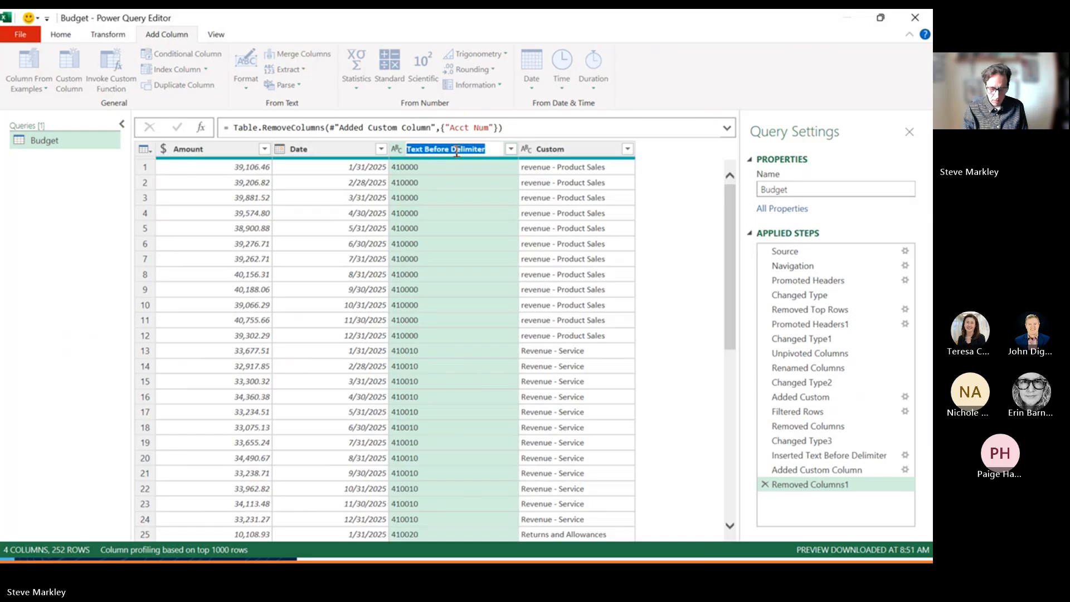
pyautogui.write('Acct Num')
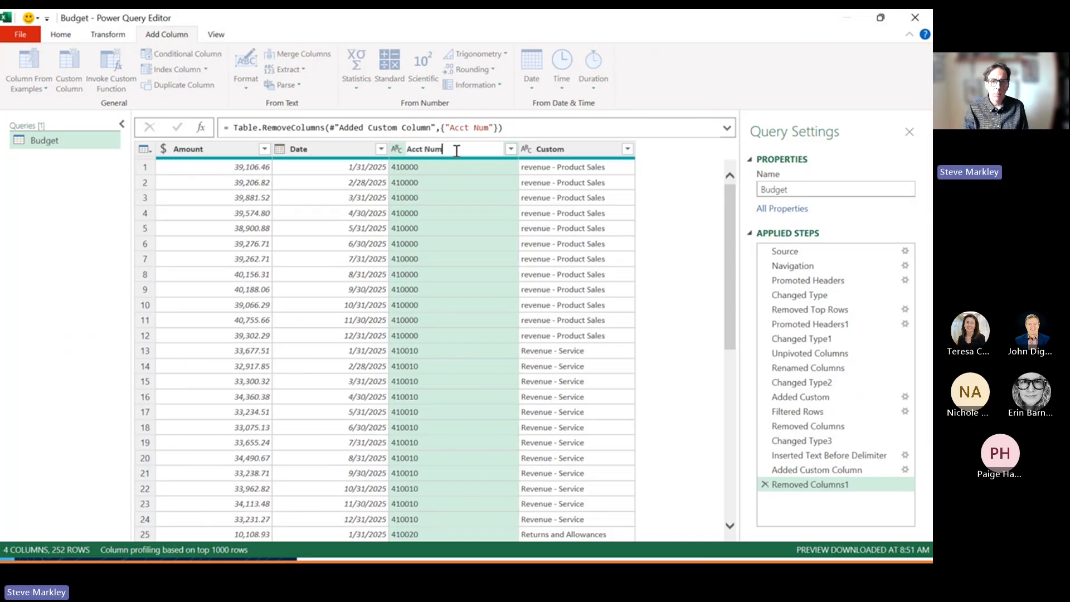
pyautogui.press('Return')
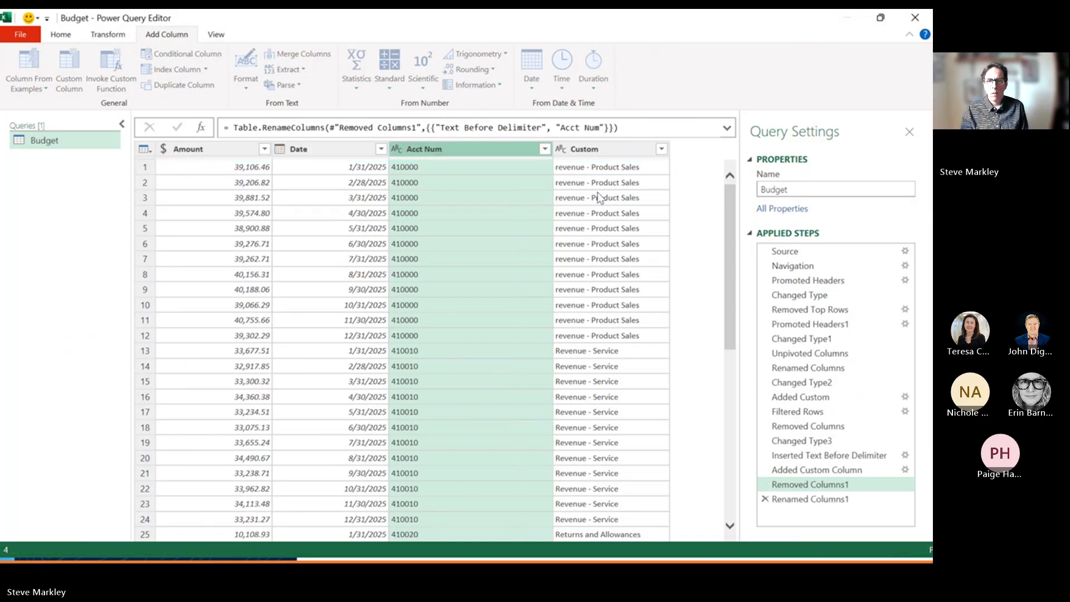
pyautogui.doubleClick(601, 148)
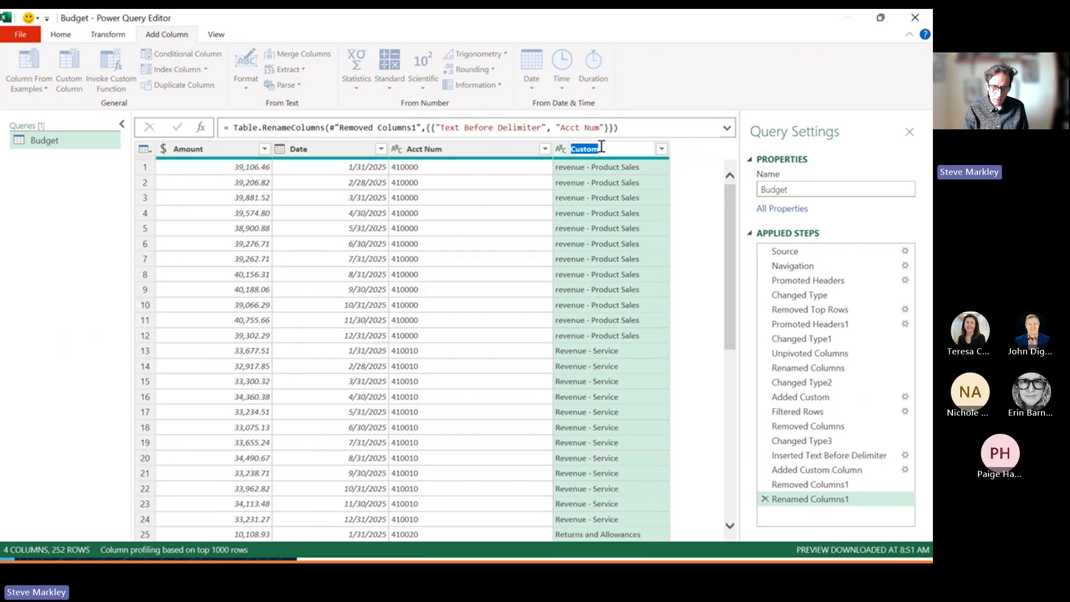
pyautogui.write('Acct Descr')
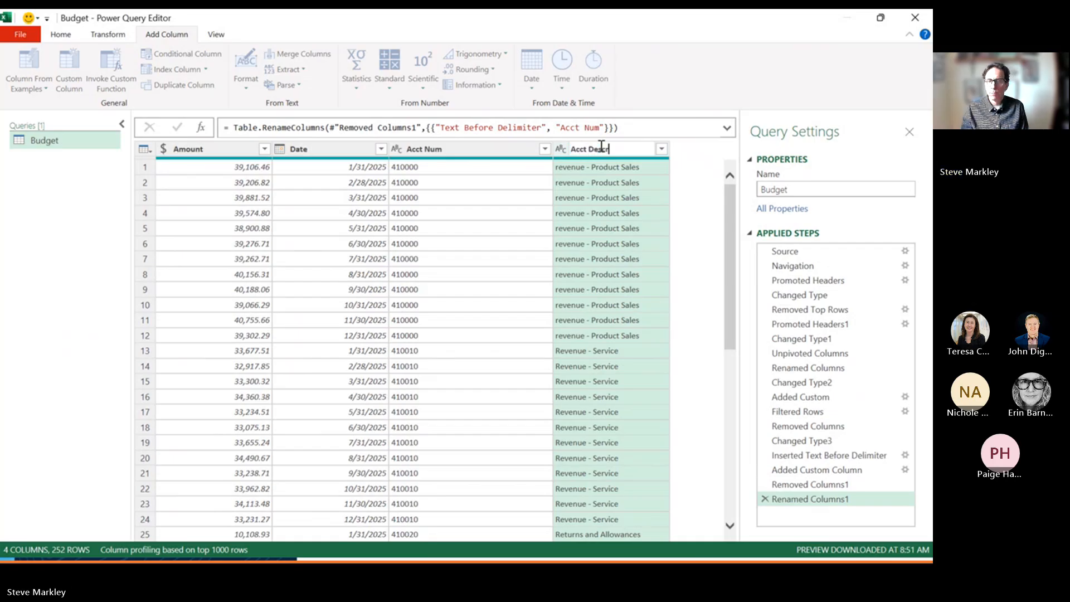
pyautogui.press('Return')
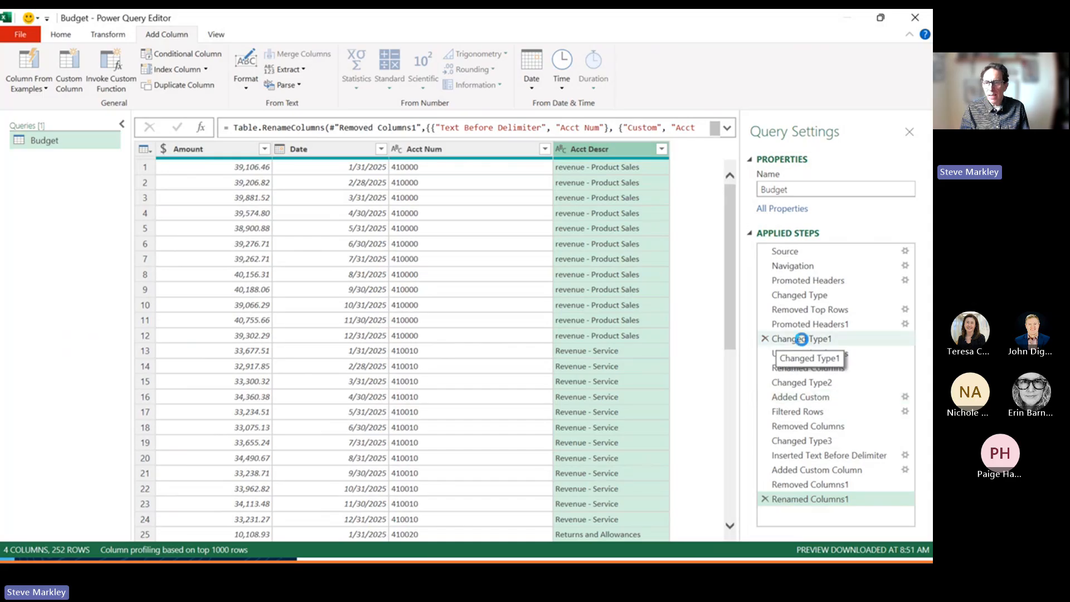
# Review the query at the Changed Type1 and Renamed Columns1 steps, and check the "Steps for walkthrough" slide in PowerPoint before returning.
pyautogui.click(810, 340)
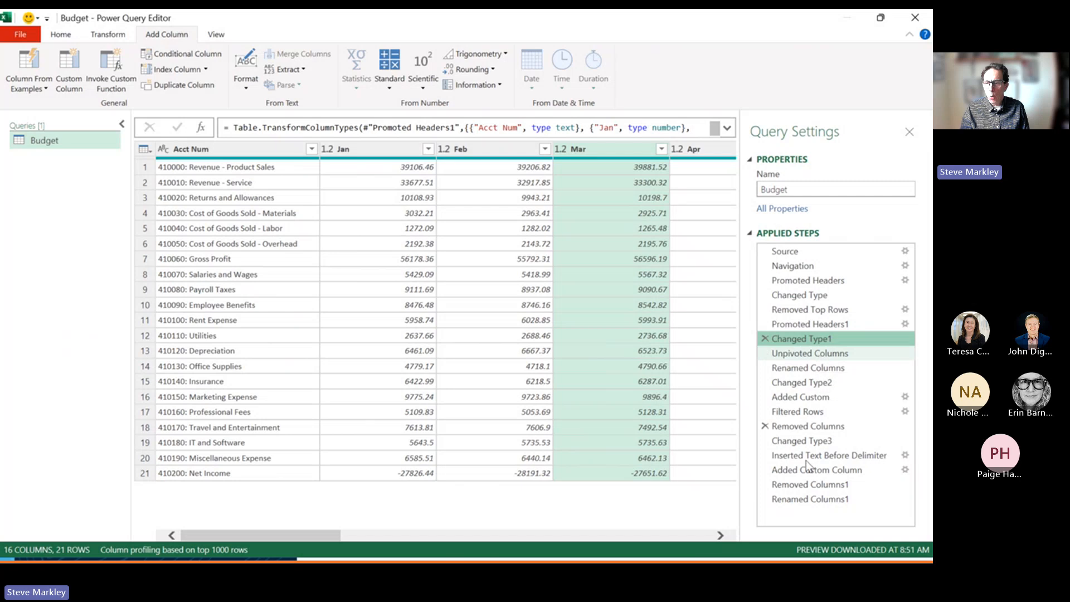
pyautogui.click(810, 499)
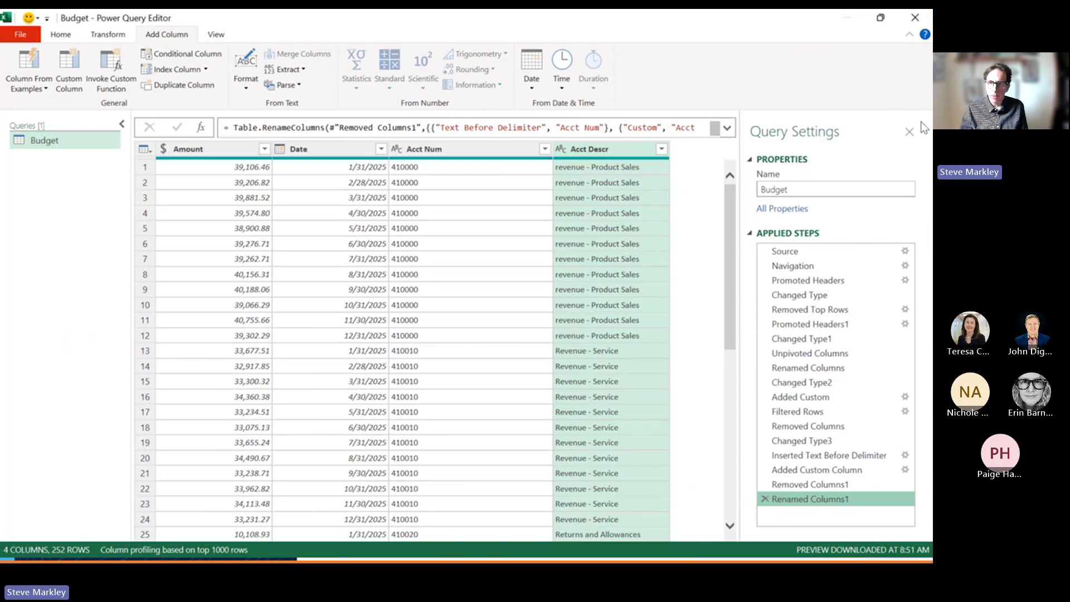
pyautogui.hotkey('alt', 'Tab')
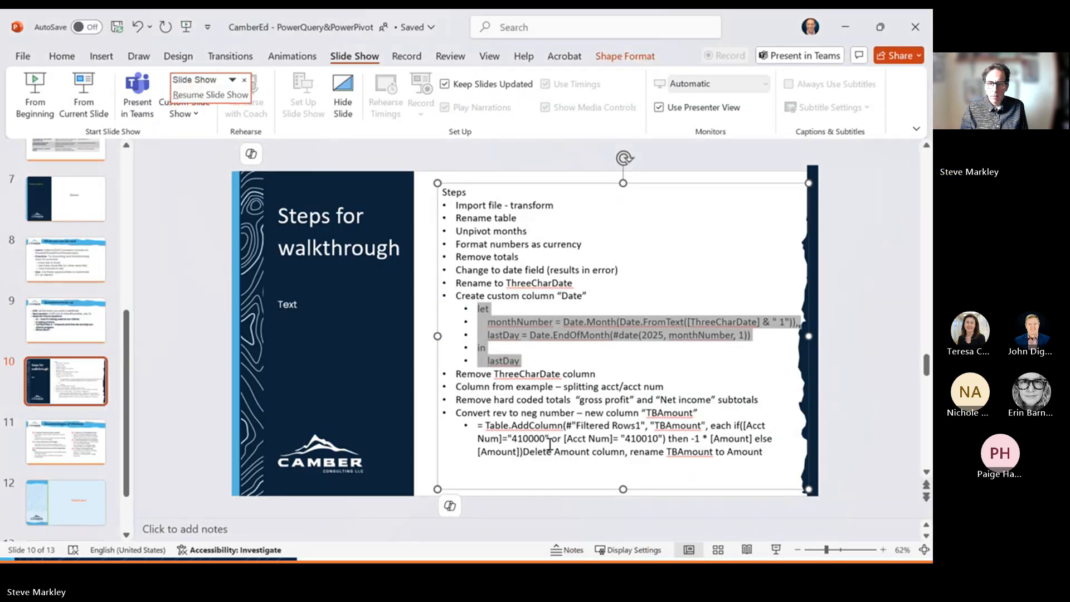
pyautogui.hotkey('alt', 'Tab')
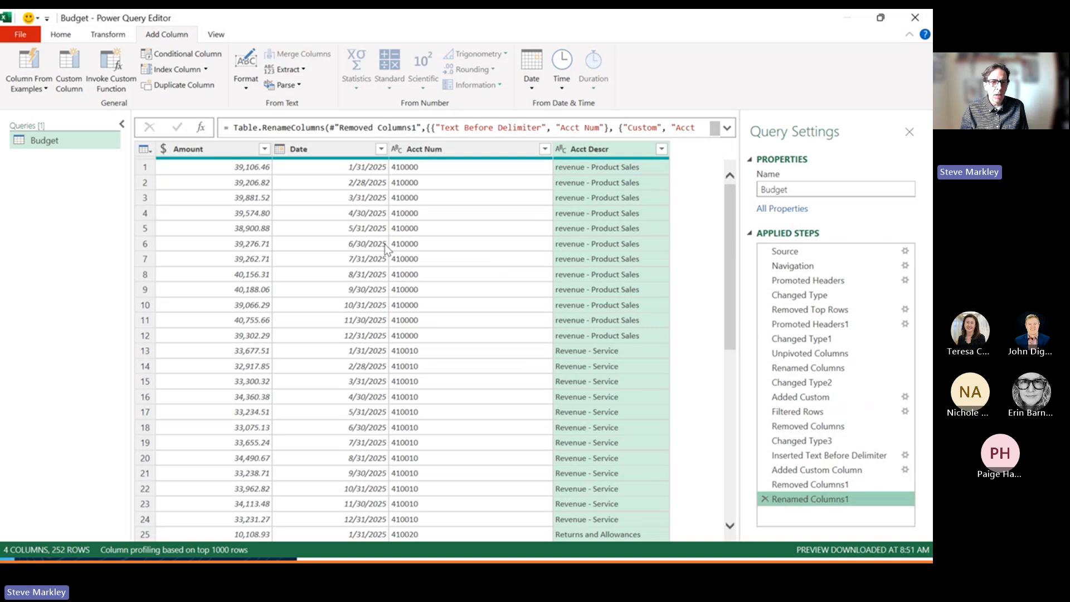
# Close Power Query Editor keeping the changes, and inspect the first row's date, description and amount in the loaded Budget table.
pyautogui.click(915, 19)
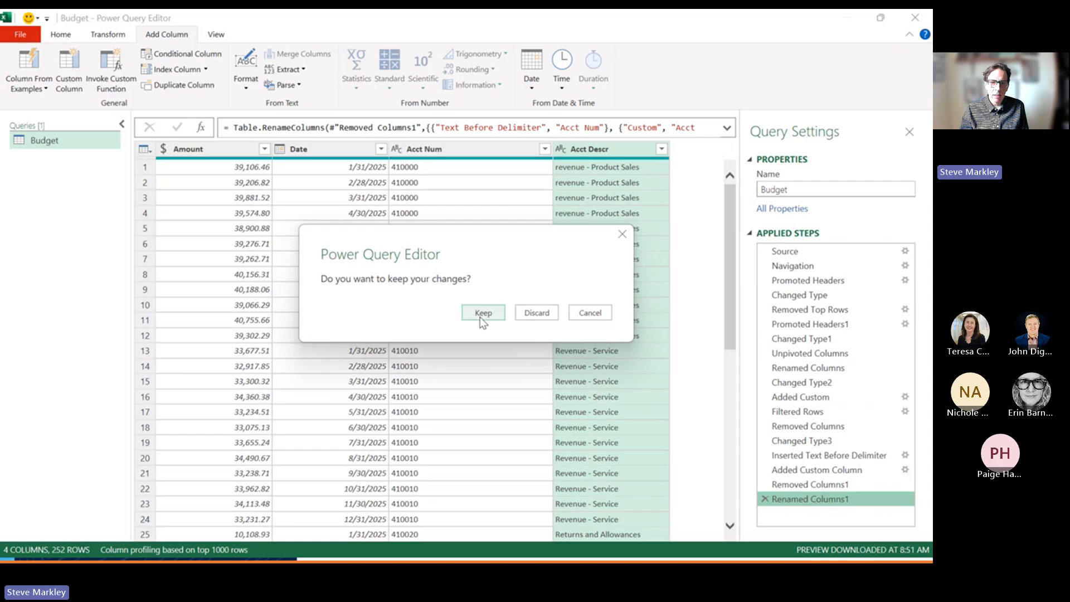
pyautogui.click(481, 317)
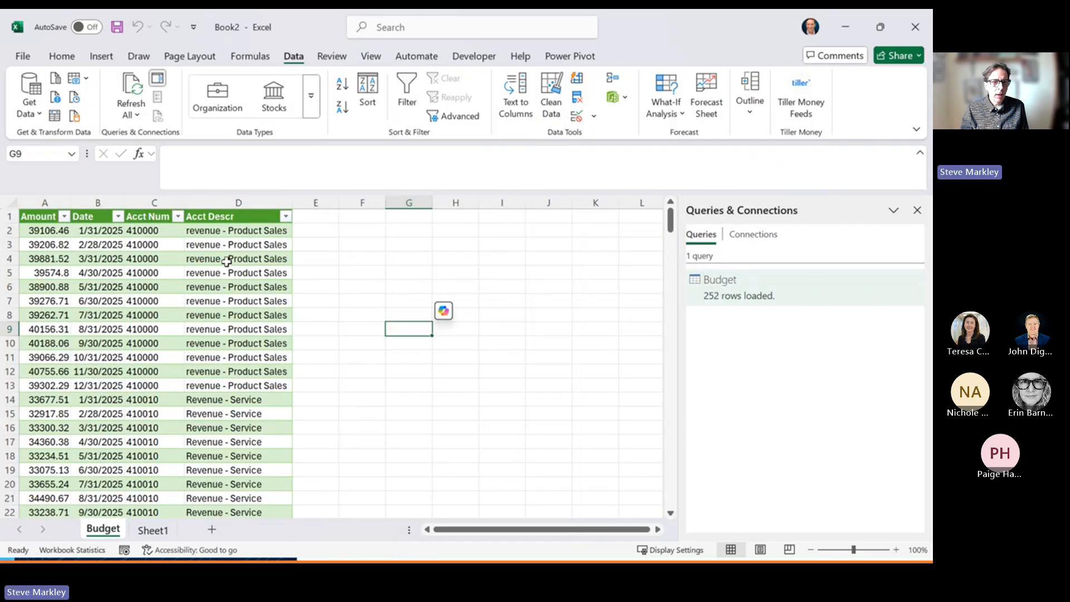
pyautogui.click(104, 232)
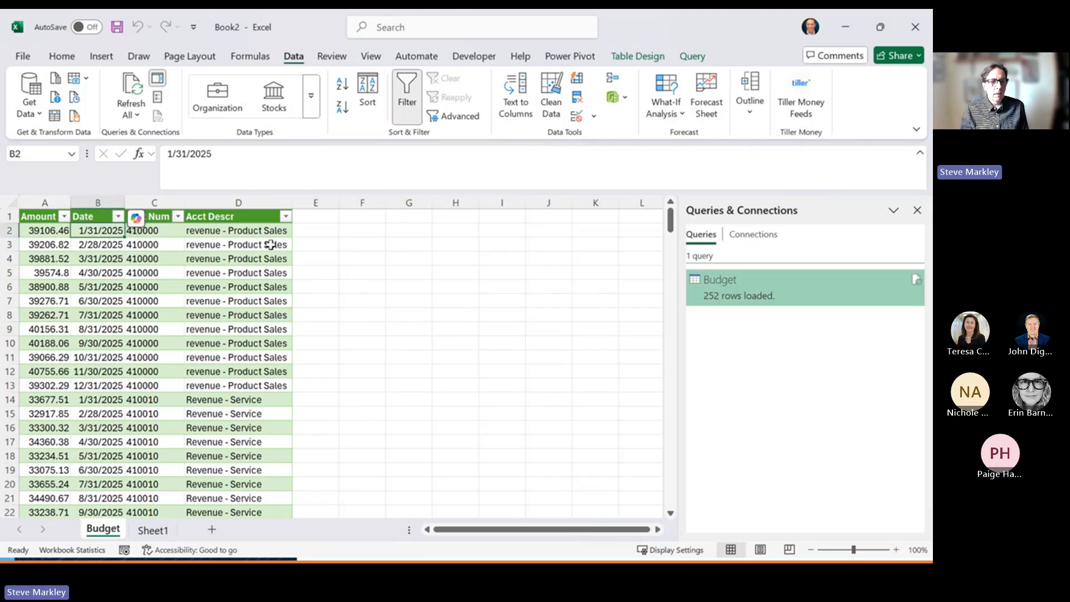
pyautogui.click(190, 242)
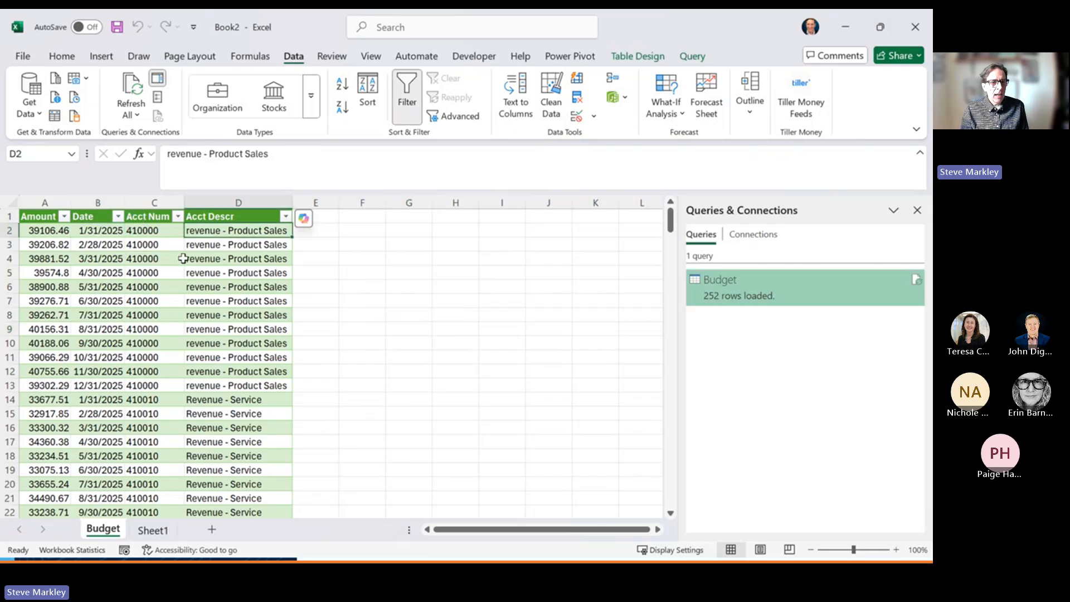
pyautogui.click(40, 232)
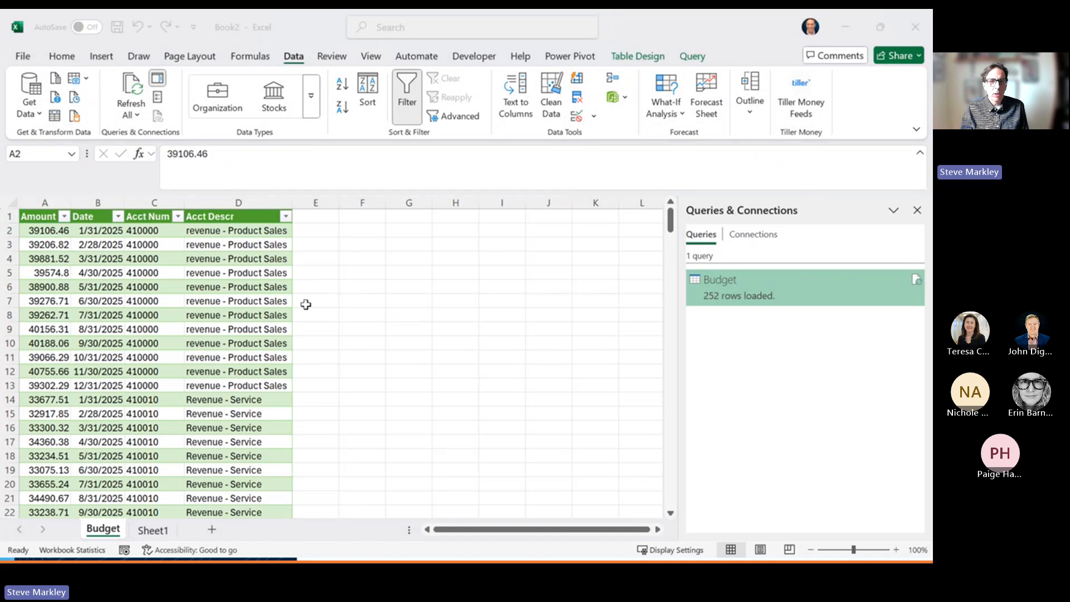
# Open the recent workbook PBC_Barksdale_Manufacturing_PnL_2025_20250626_1 to see the source budget.
pyautogui.hotkey('alt', 'Tab')
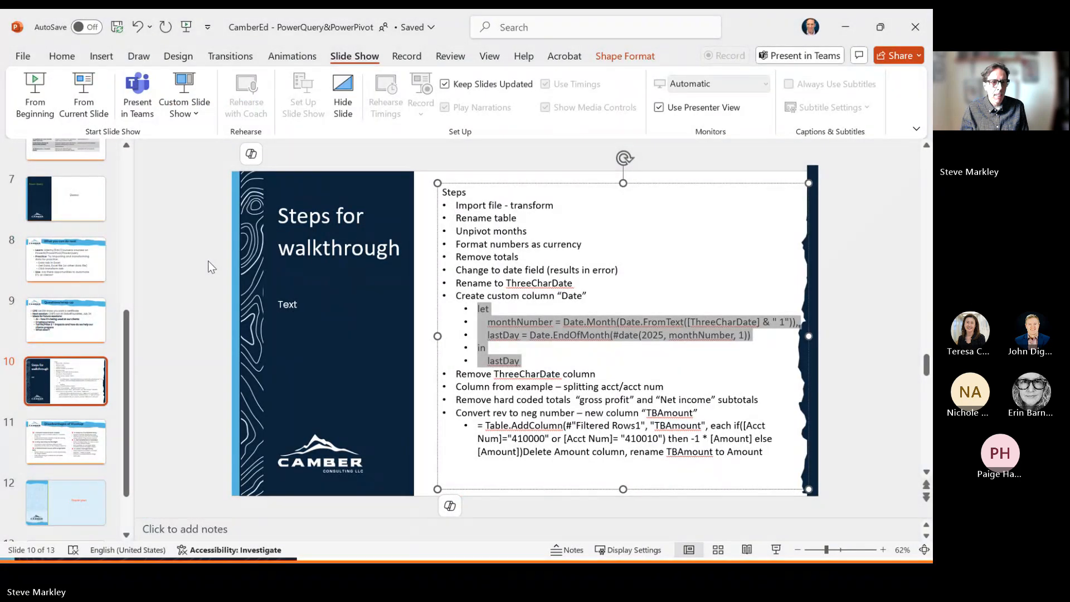
pyautogui.hotkey('alt', 'Tab')
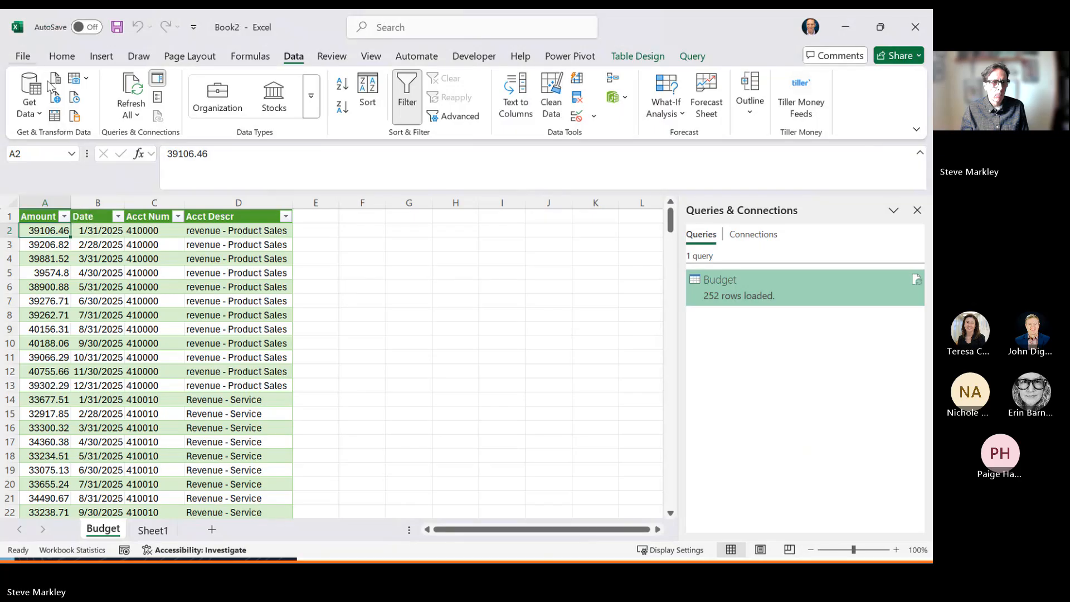
pyautogui.click(28, 55)
pyautogui.click(39, 152)
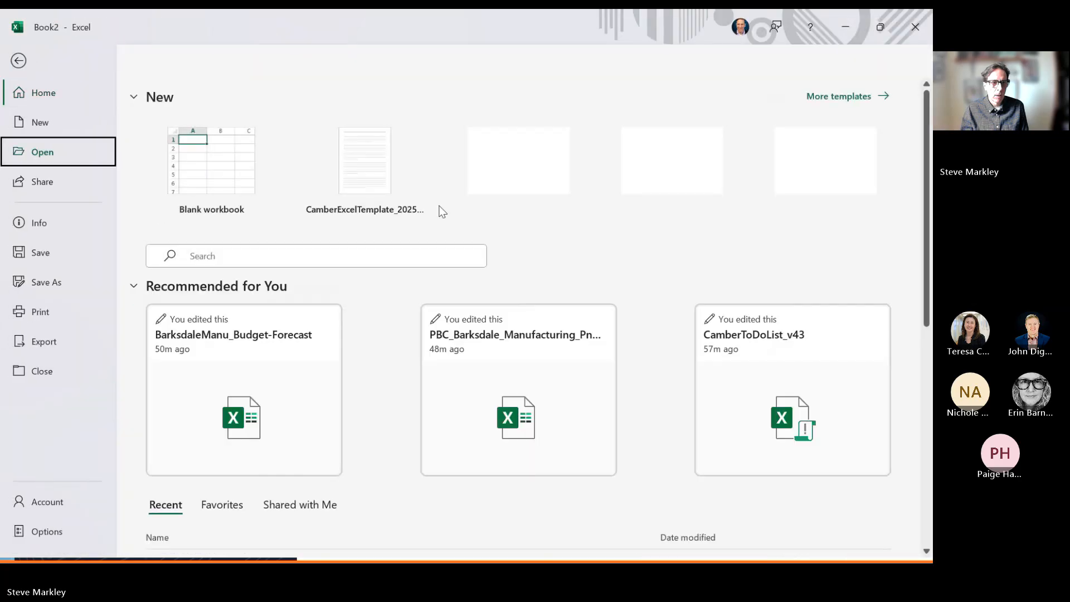
pyautogui.scroll(-4, 540, 373)
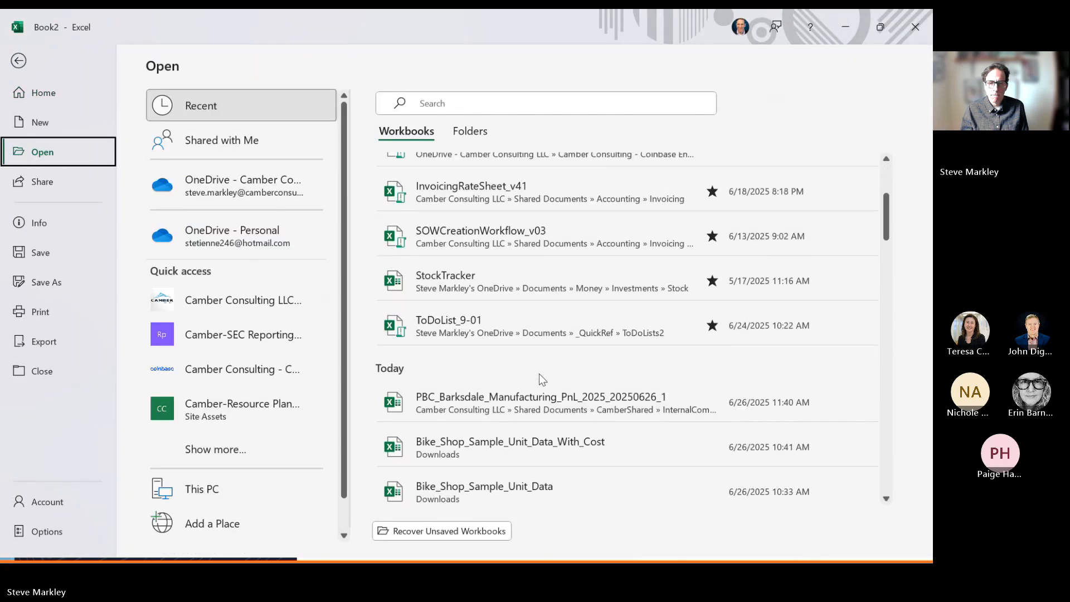
pyautogui.scroll(-3, 540, 390)
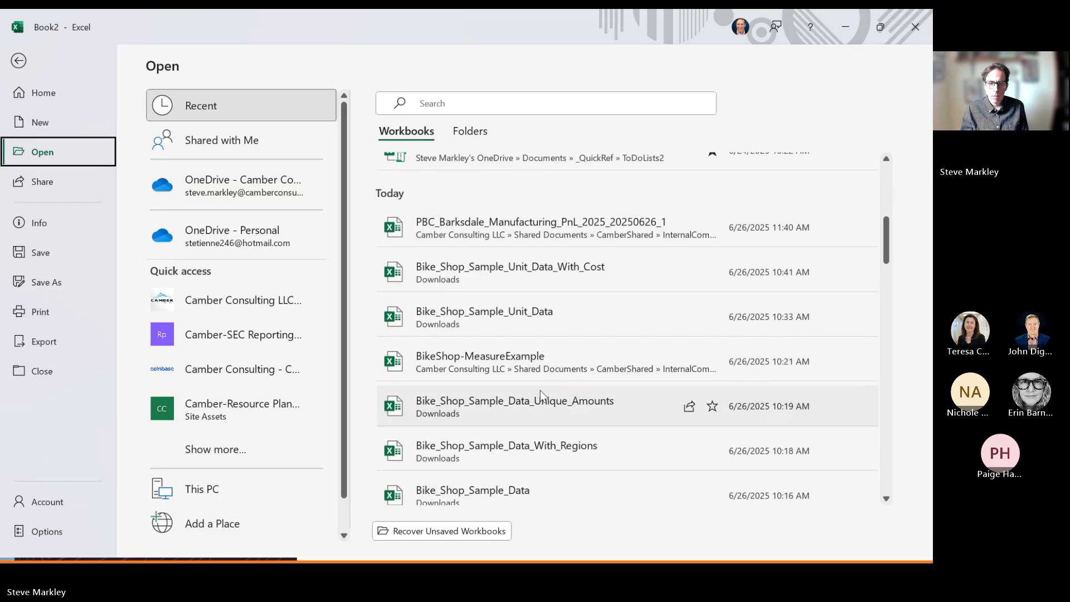
pyautogui.scroll(1, 486, 246)
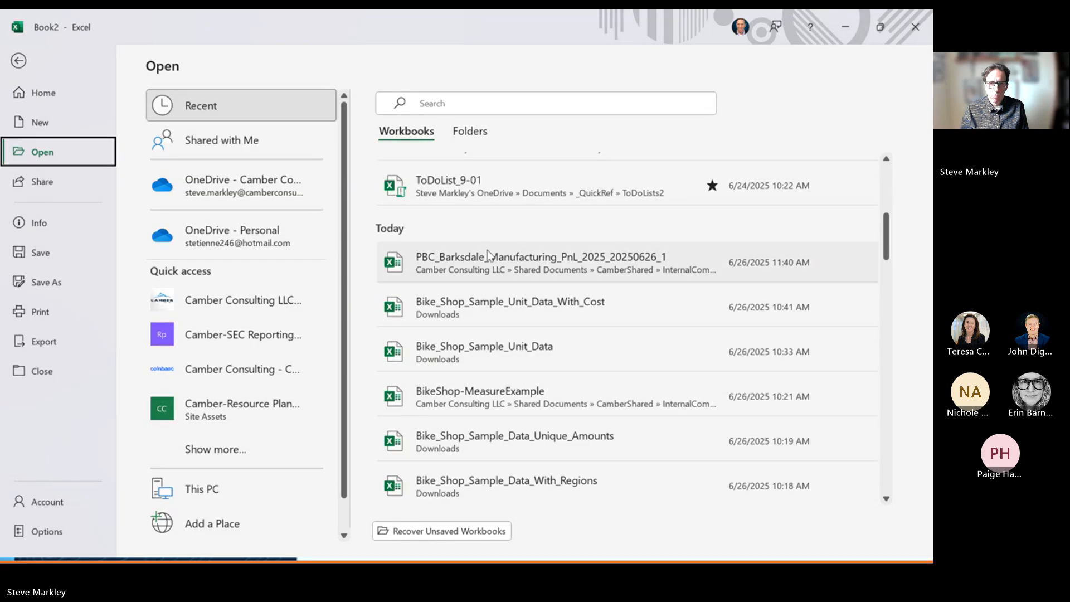
pyautogui.click(481, 268)
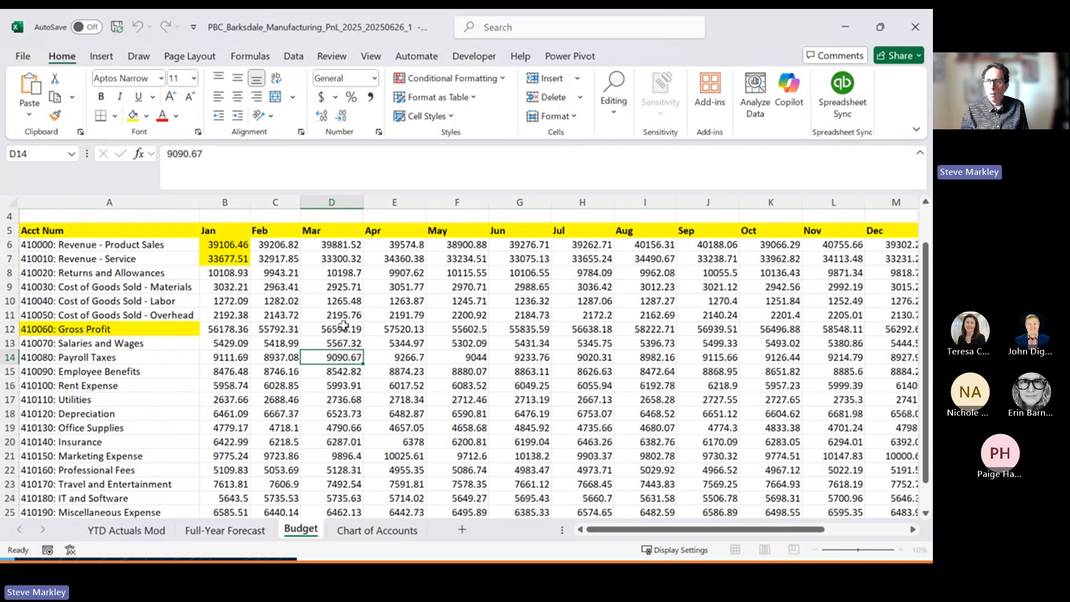
# Shrink the source workbook to a smaller window beside the loaded table and select its 410000 Revenue - Product Sales account cell.
pyautogui.click(881, 27)
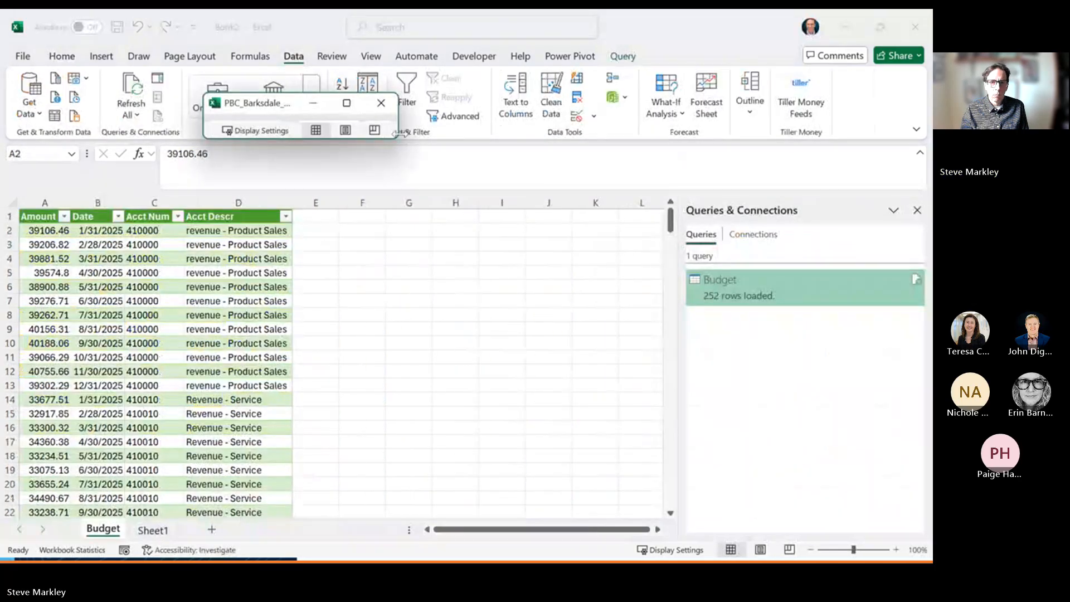
pyautogui.moveTo(395, 139); pyautogui.dragTo(722, 438)
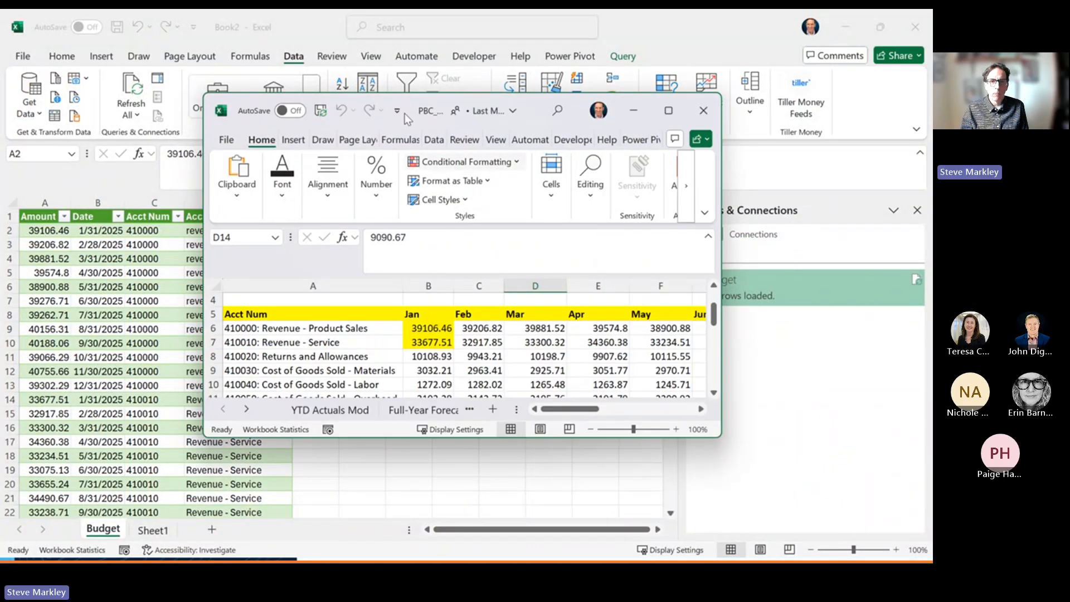
pyautogui.moveTo(445, 99); pyautogui.dragTo(530, 95)
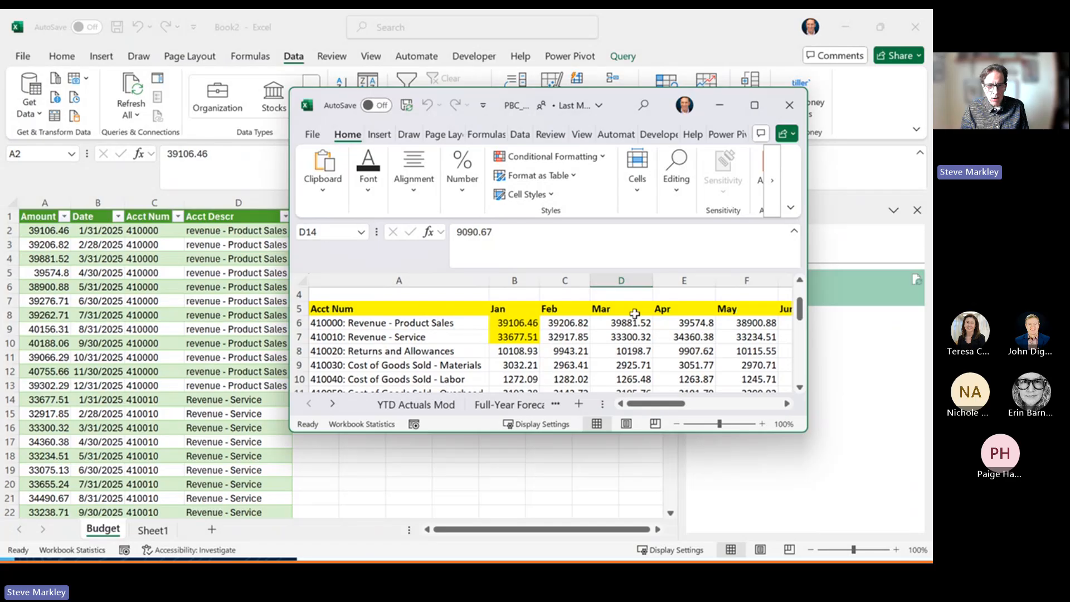
pyautogui.click(372, 325)
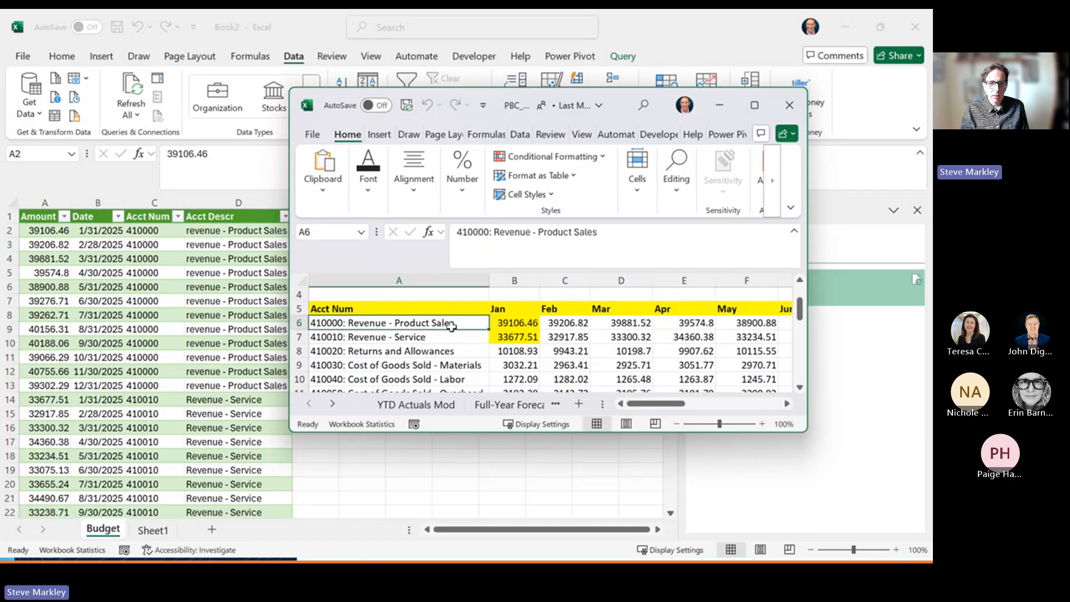
# Inspect the date, account number and description cells of the product sales rows in the loaded Budget table.
pyautogui.click(117, 239)
pyautogui.click(230, 231)
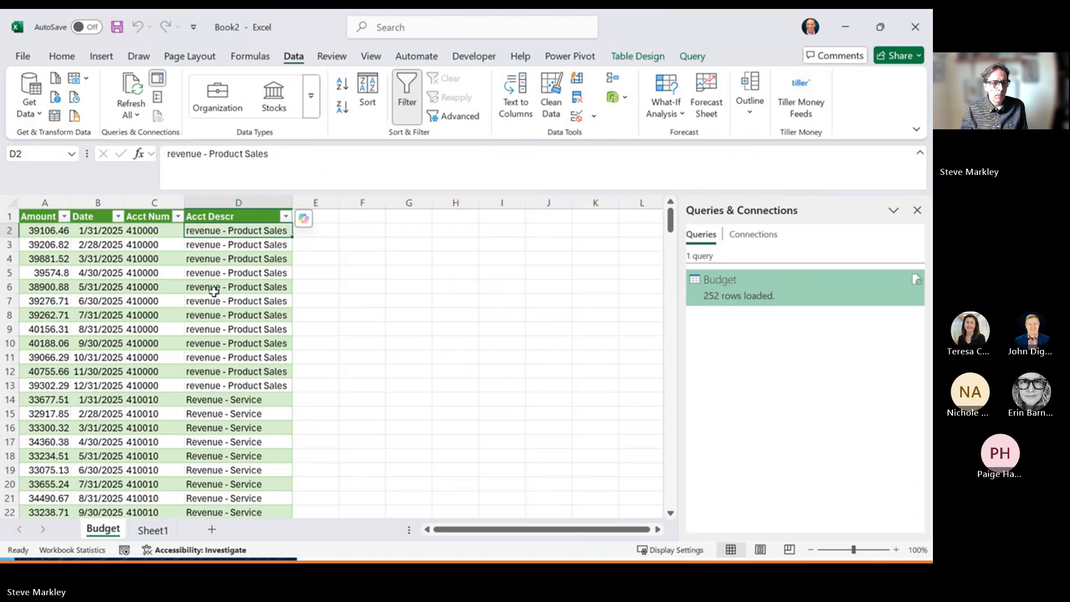
pyautogui.click(92, 327)
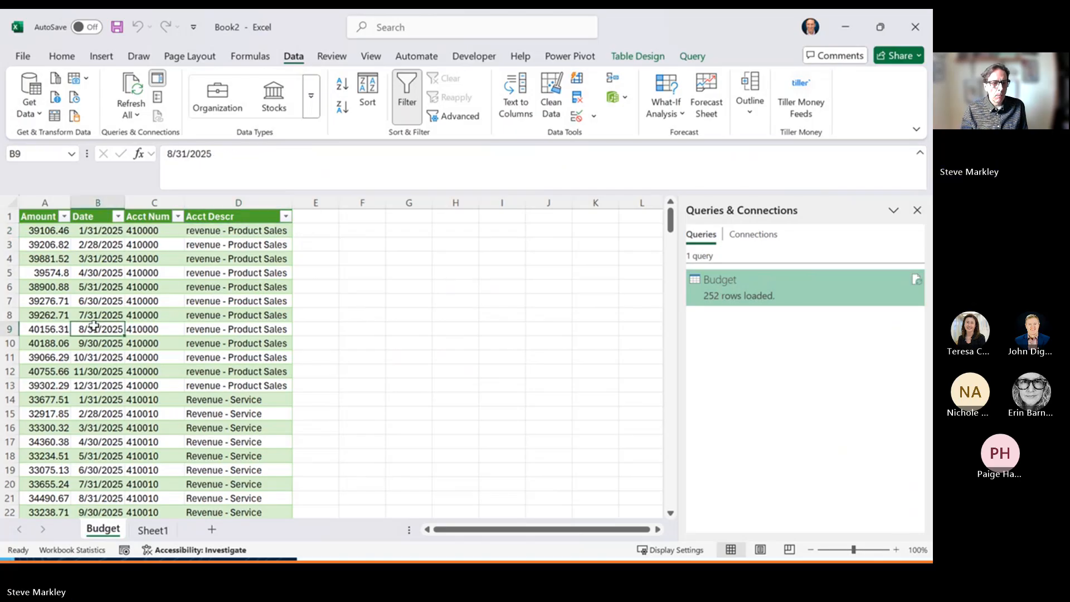
pyautogui.click(230, 328)
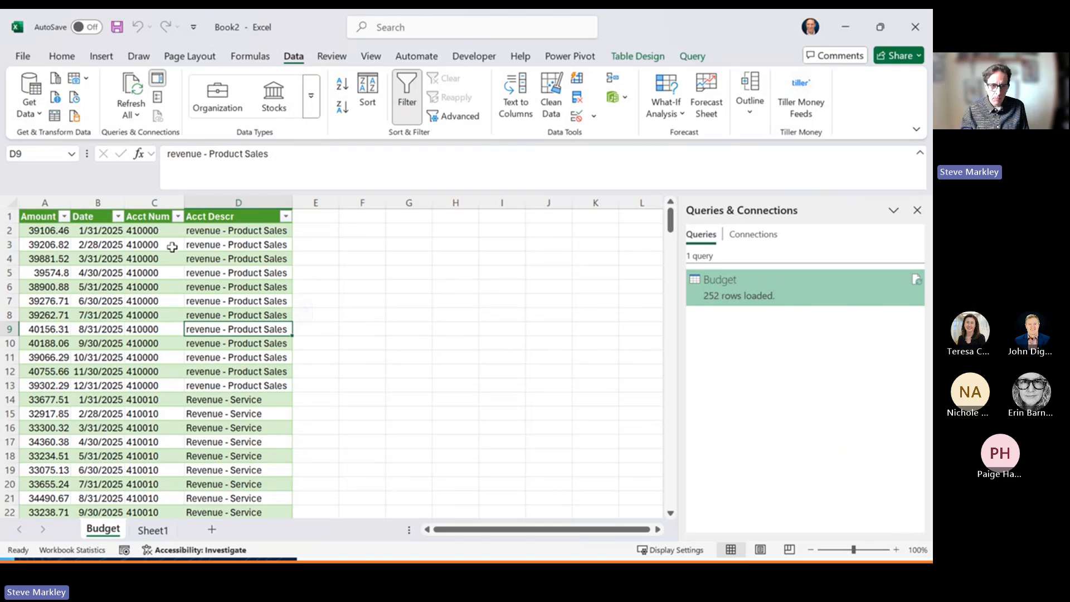
pyautogui.click(150, 232)
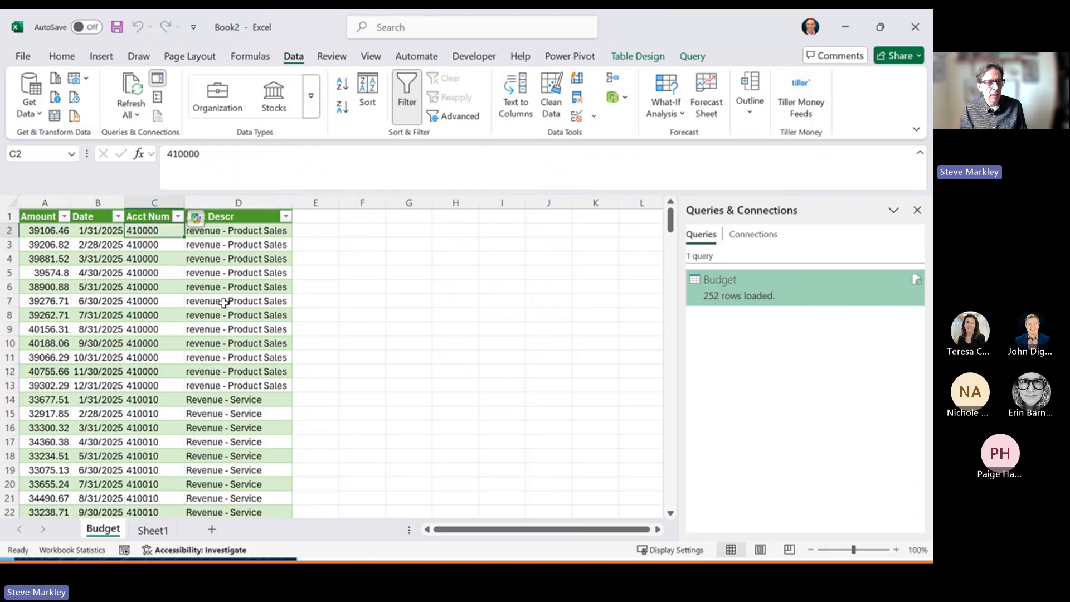
pyautogui.click(230, 359)
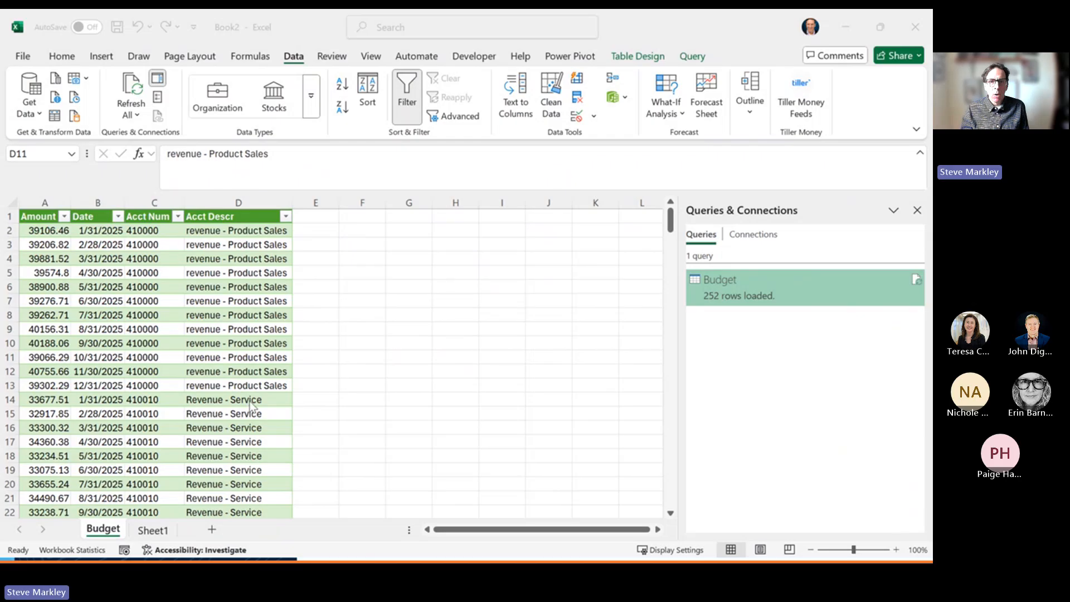
# Close the source P&L workbook and look over the date and description cells in the loaded Budget table.
pyautogui.hotkey('alt', 'Tab')
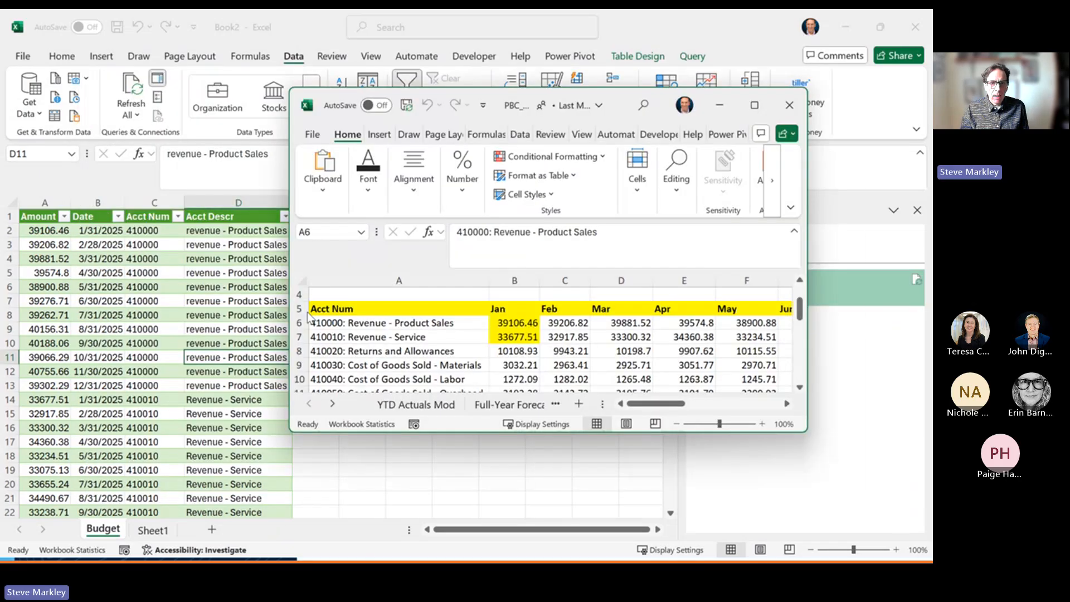
pyautogui.click(789, 105)
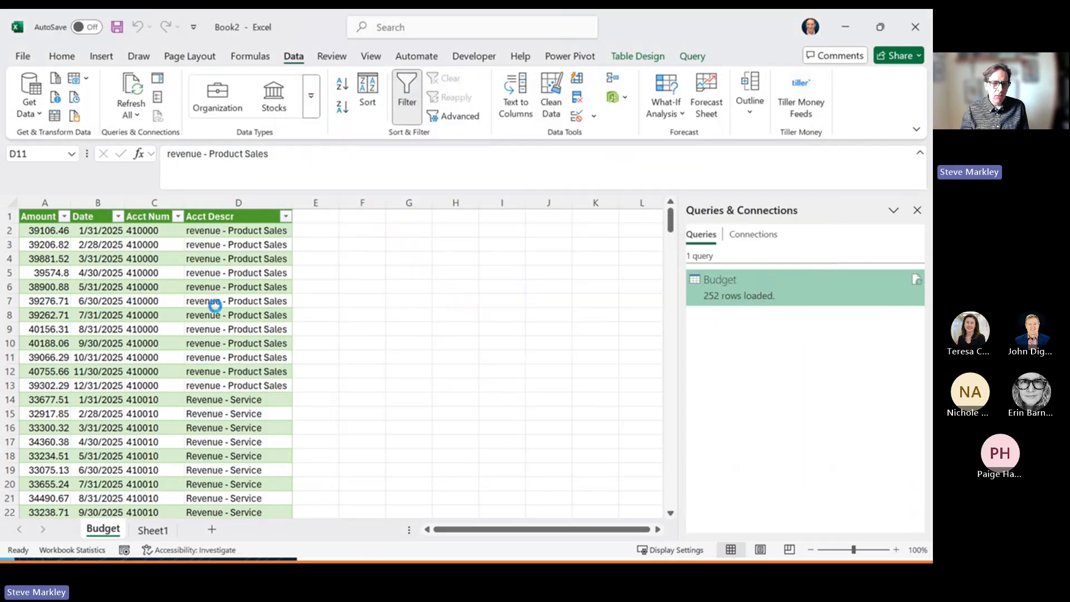
pyautogui.click(236, 284)
pyautogui.click(238, 274)
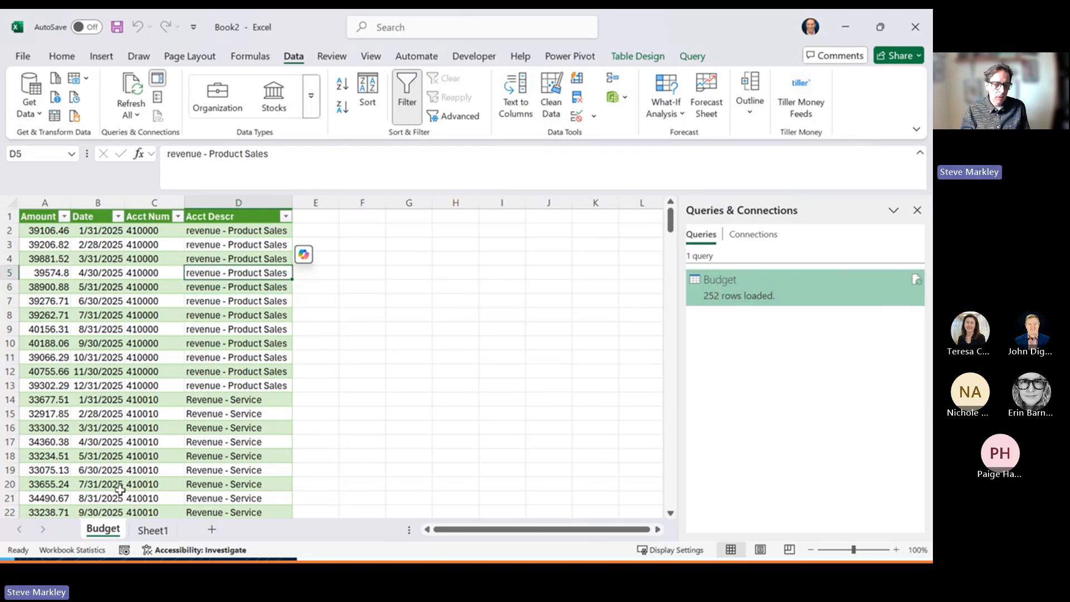
pyautogui.click(115, 288)
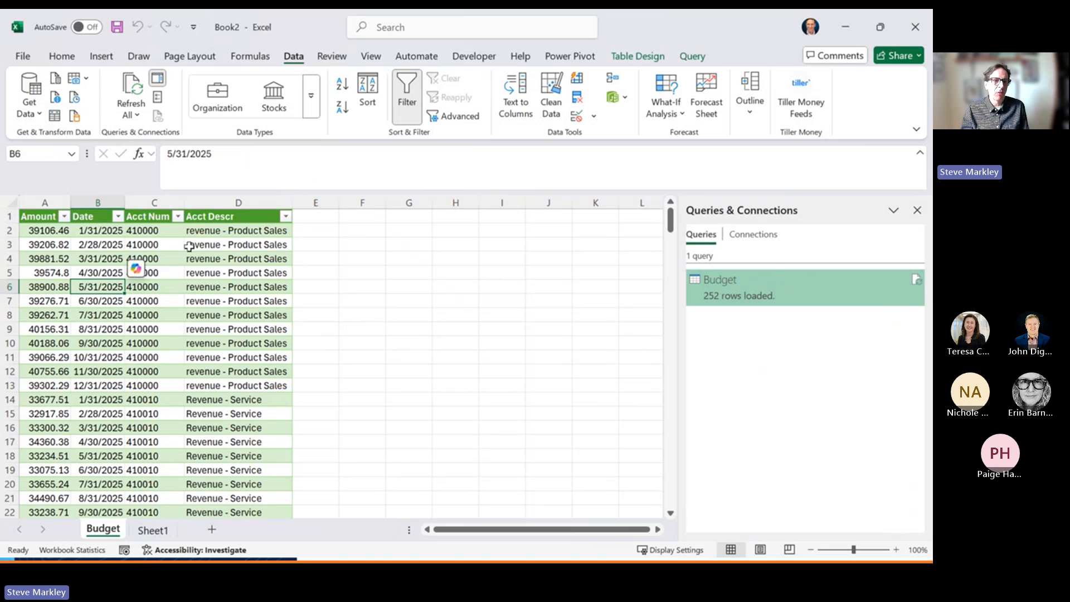
pyautogui.click(240, 272)
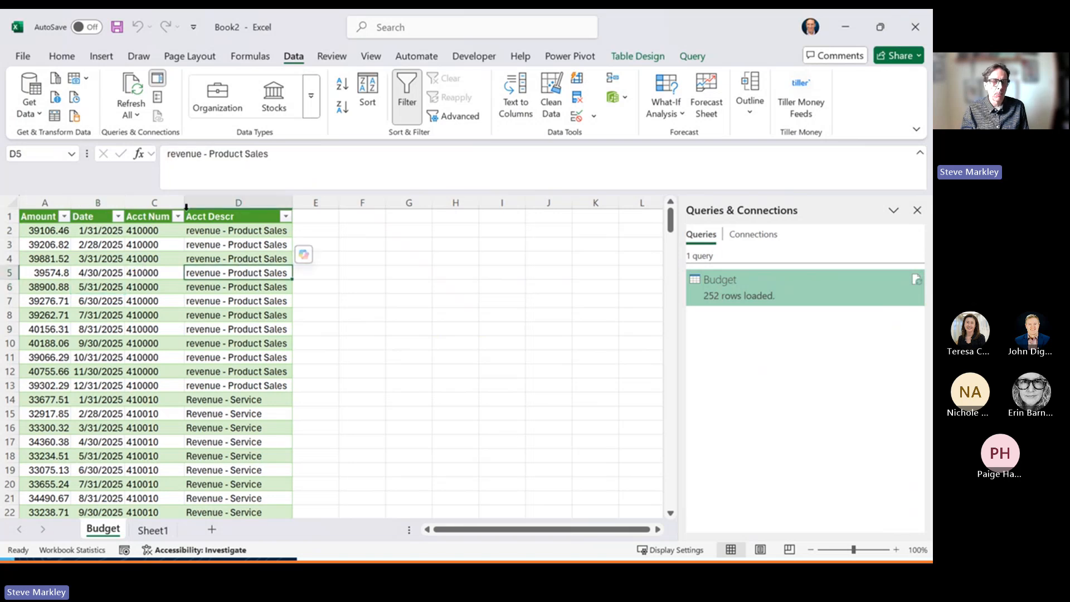
# Look through the recent workbooks list, check the walkthrough slide in PowerPoint, and return to the Budget table.
pyautogui.click(32, 62)
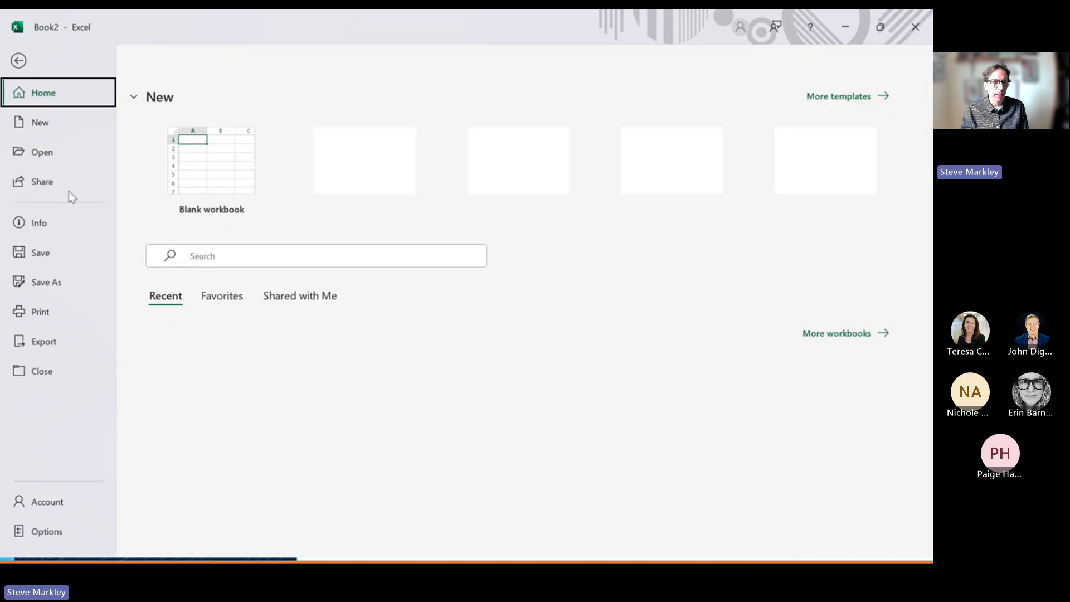
pyautogui.click(50, 161)
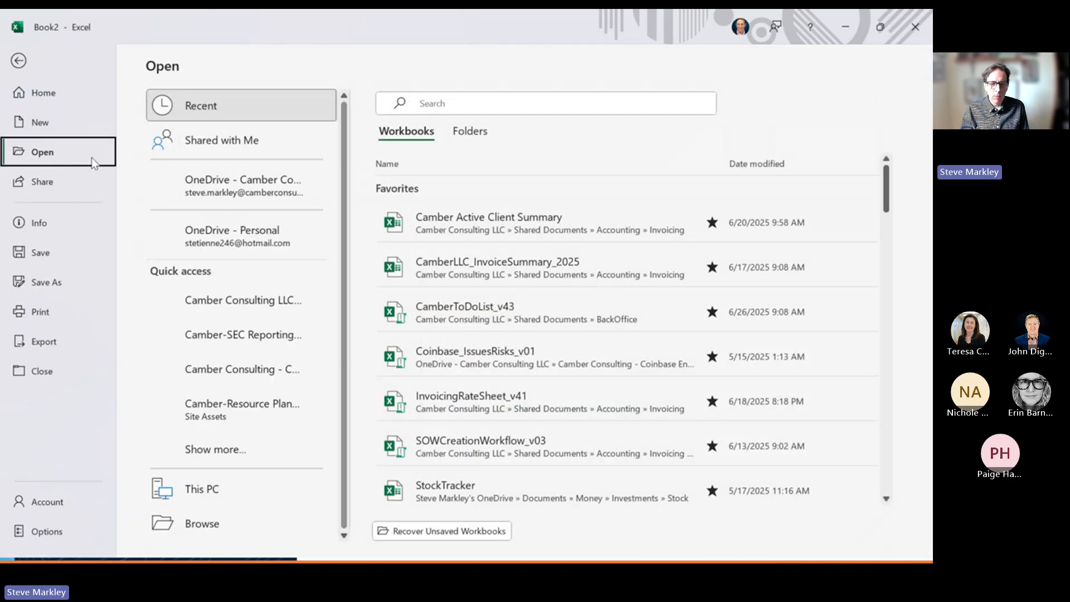
pyautogui.scroll(-2, 533, 386)
pyautogui.scroll(-2, 535, 384)
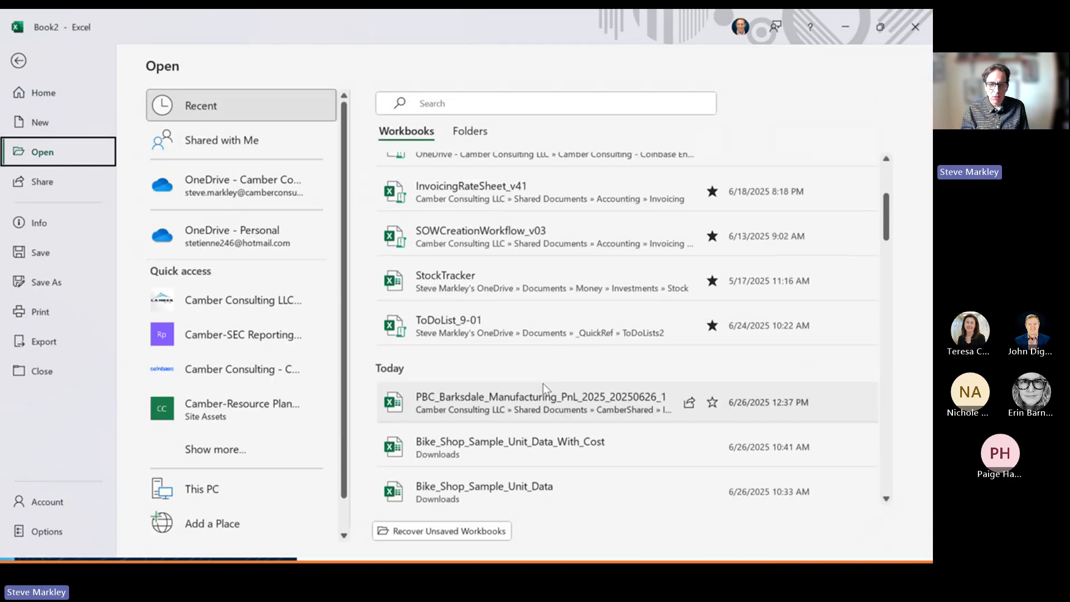
pyautogui.scroll(-3, 524, 407)
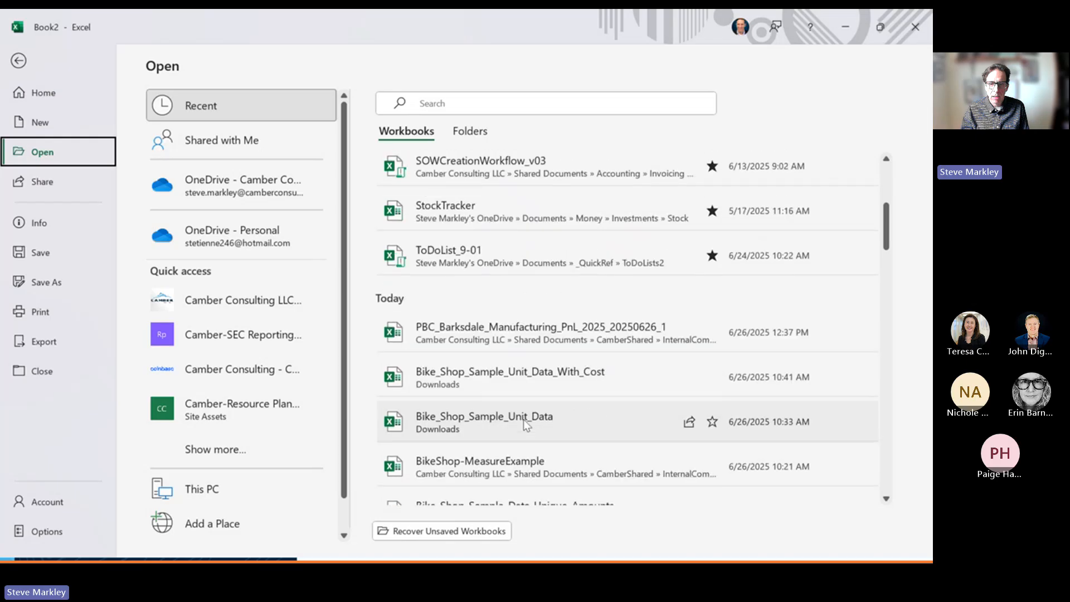
pyautogui.scroll(-1, 523, 419)
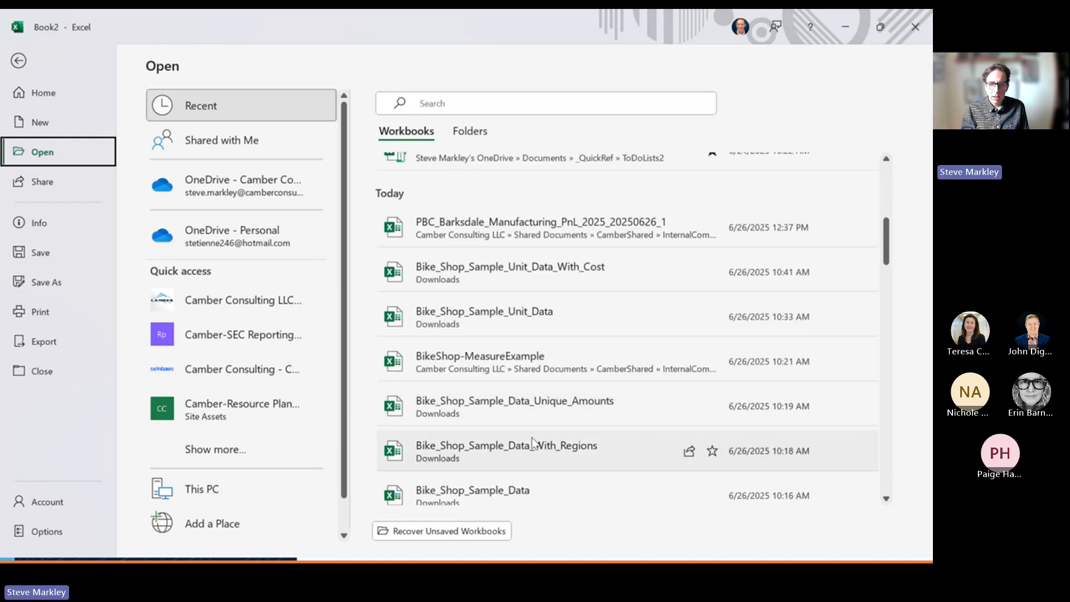
pyautogui.click(320, 556)
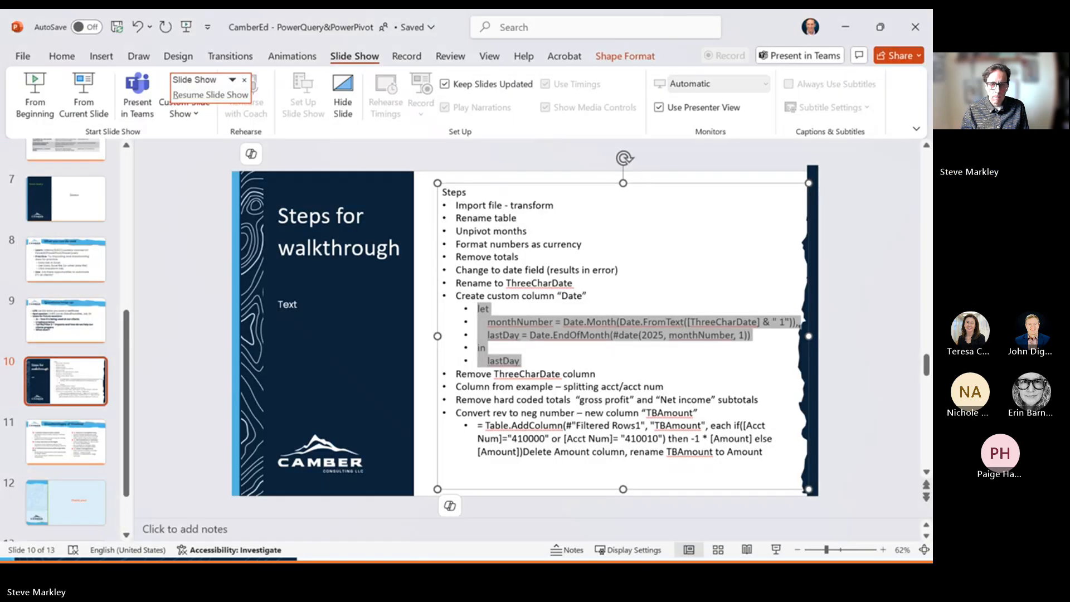
pyautogui.hotkey('alt', 'Tab')
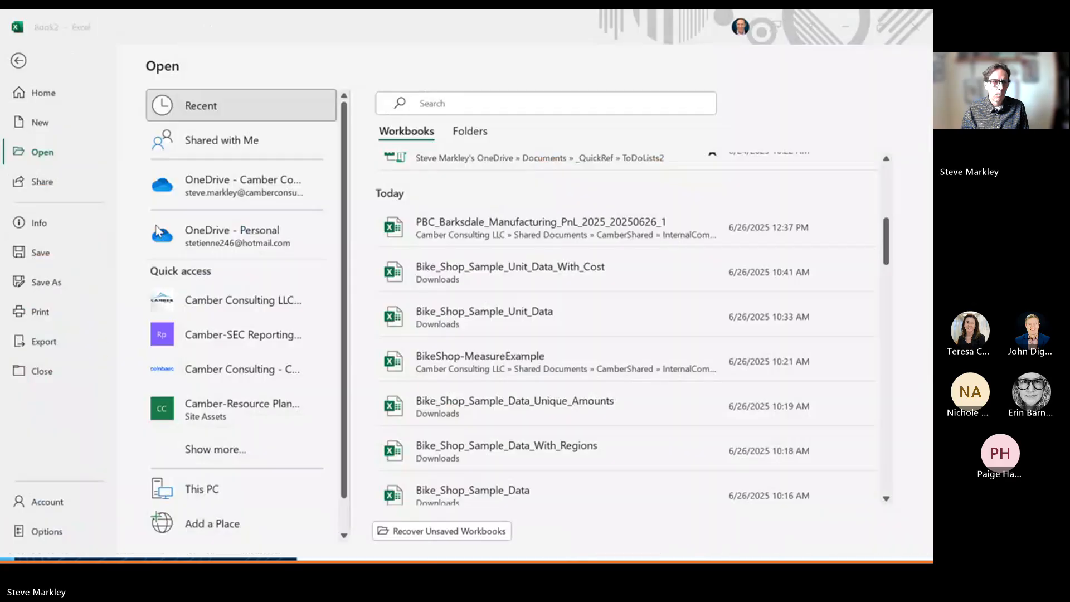
pyautogui.click(20, 62)
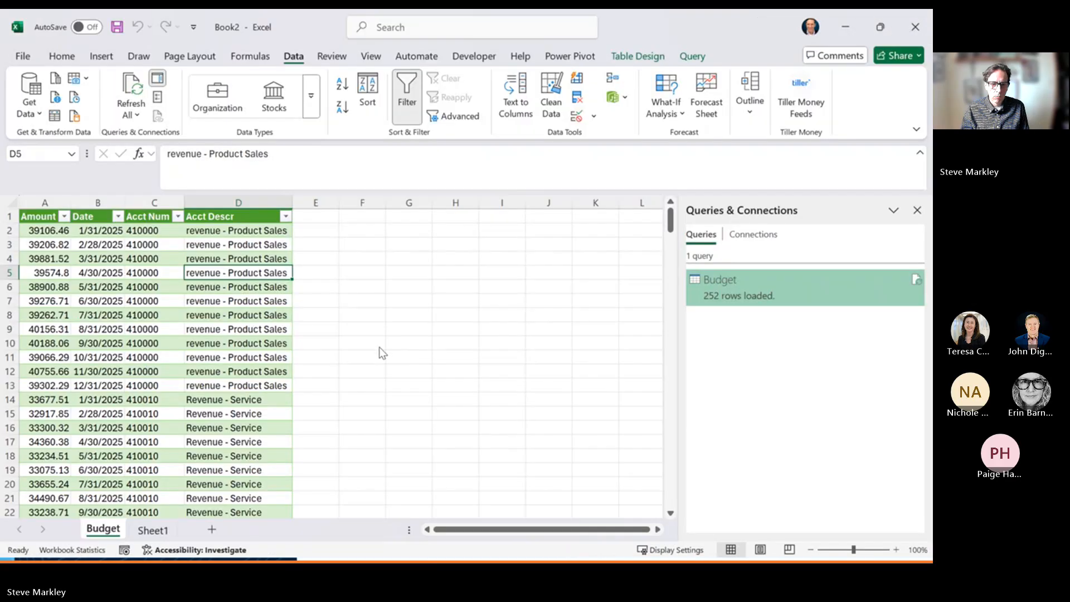
pyautogui.click(251, 330)
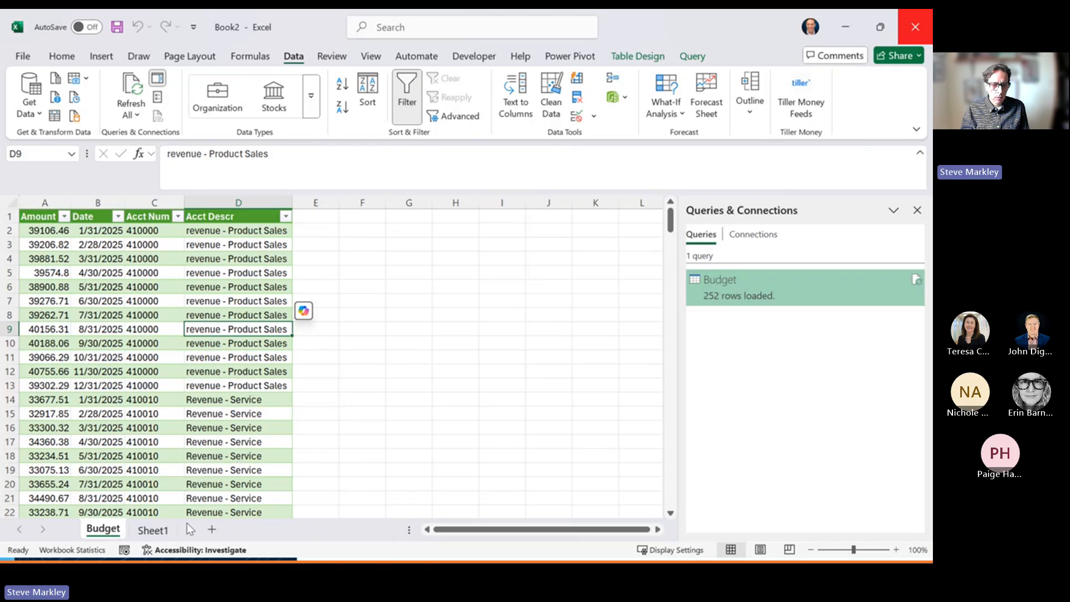
pyautogui.click(911, 26)
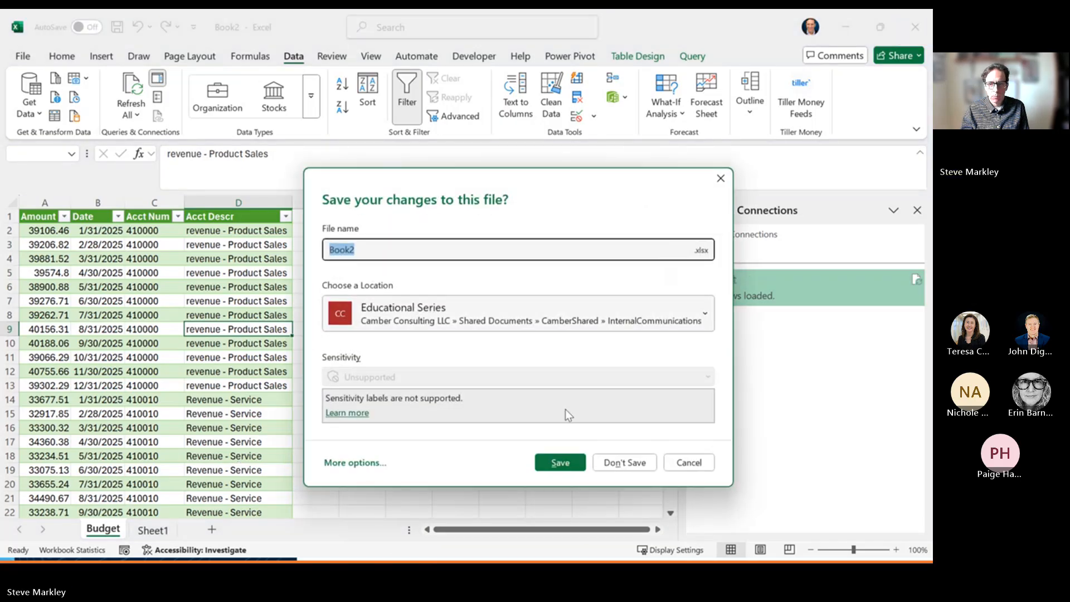
pyautogui.click(711, 464)
pyautogui.click(273, 302)
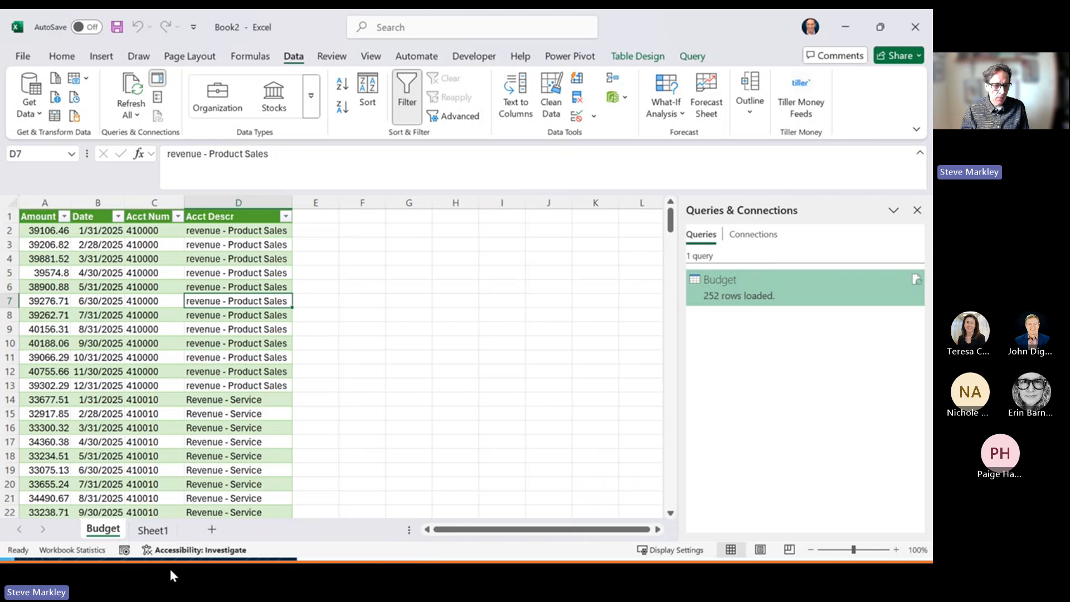
pyautogui.click(190, 574)
pyautogui.hotkey('alt', 'Tab')
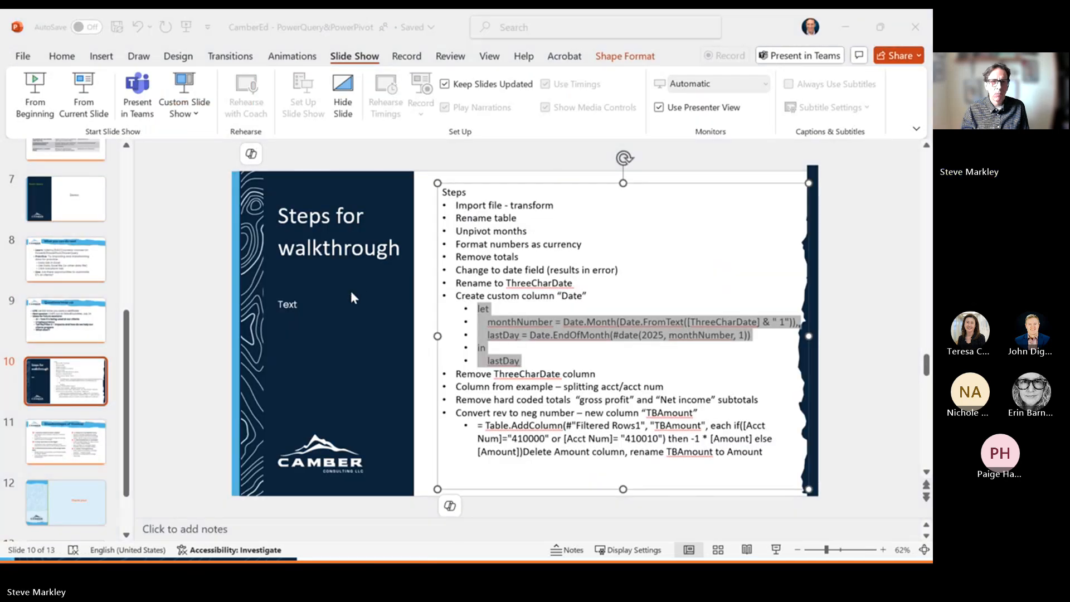
pyautogui.hotkey('alt', 'Tab')
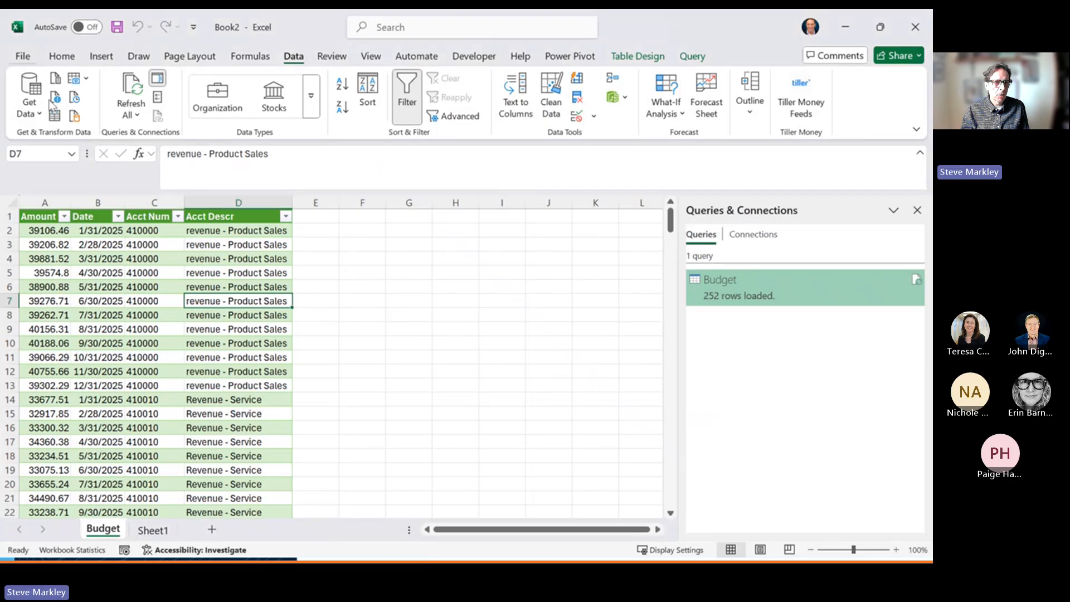
# Open the BarksdaleManu_Budget-Forecast workbook from the recent workbooks list.
pyautogui.click(22, 56)
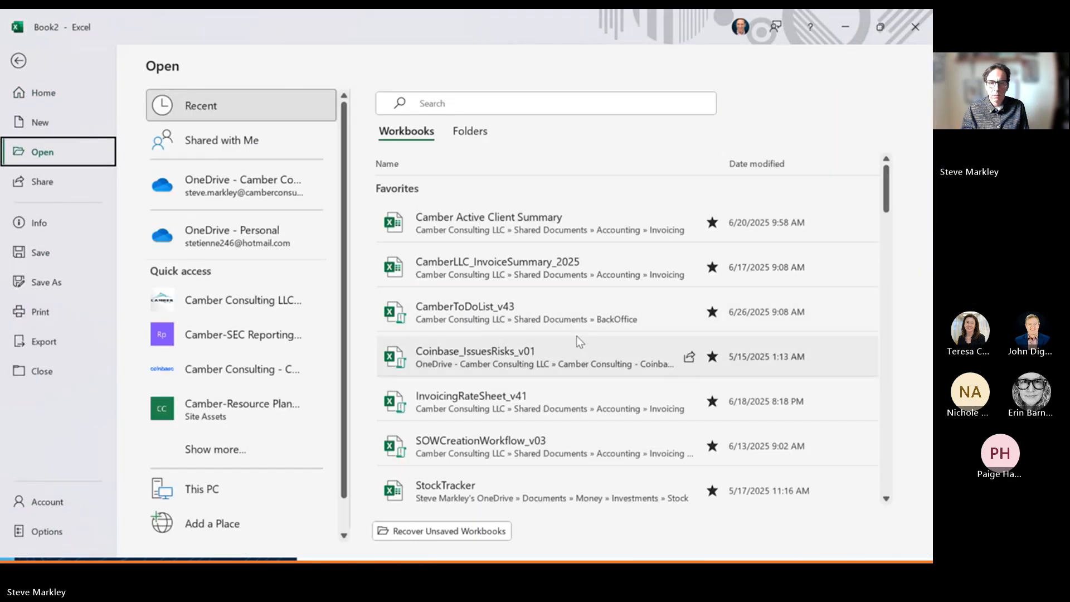
pyautogui.scroll(-2, 574, 340)
pyautogui.scroll(-3, 575, 346)
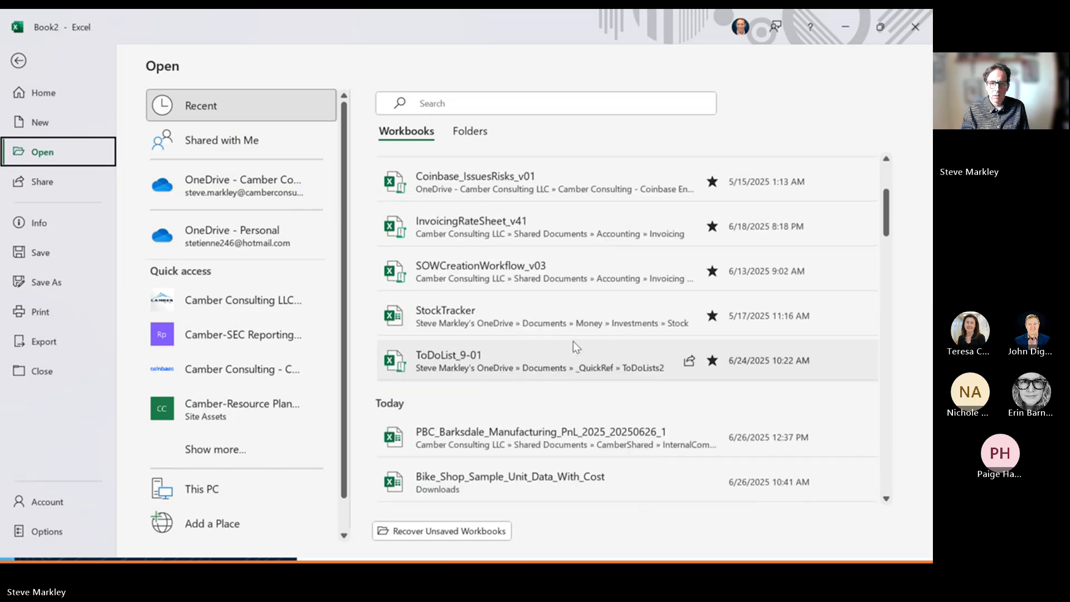
pyautogui.scroll(-1, 573, 342)
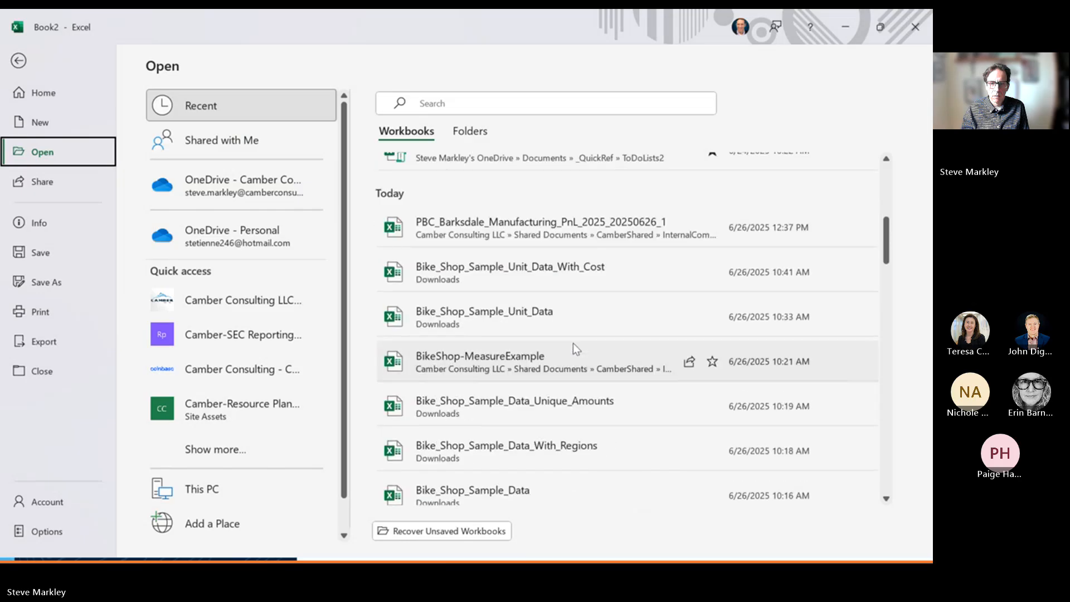
pyautogui.scroll(-1, 574, 345)
pyautogui.scroll(-2, 574, 348)
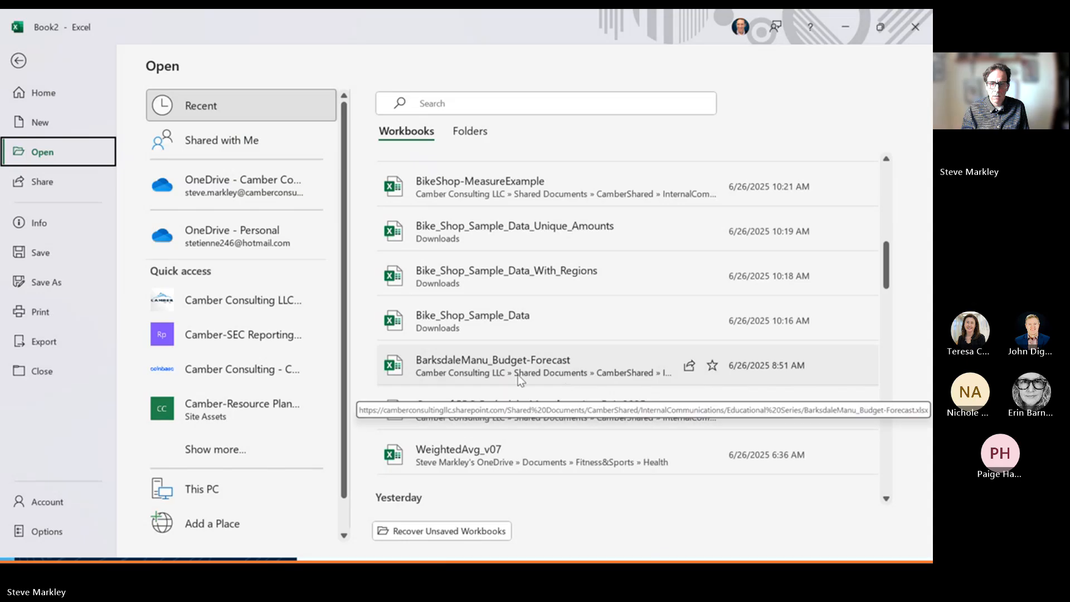
pyautogui.click(504, 369)
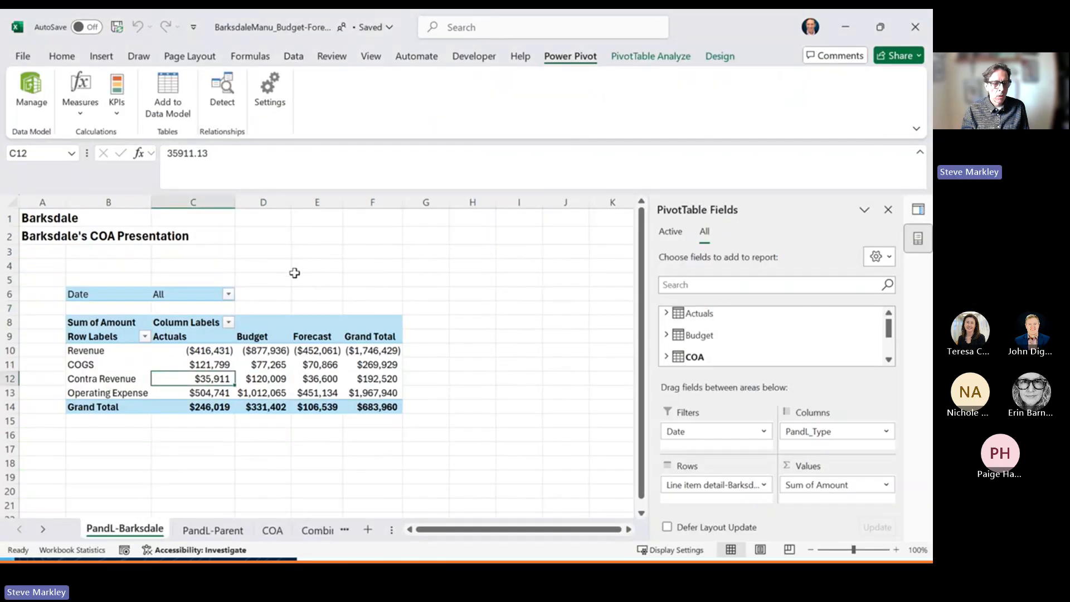
# View the PandL-Parent pivot table and the COA account mapping table, and reveal the remaining sheets of the workbook.
pyautogui.hotkey('ctrl', 'pagedown')
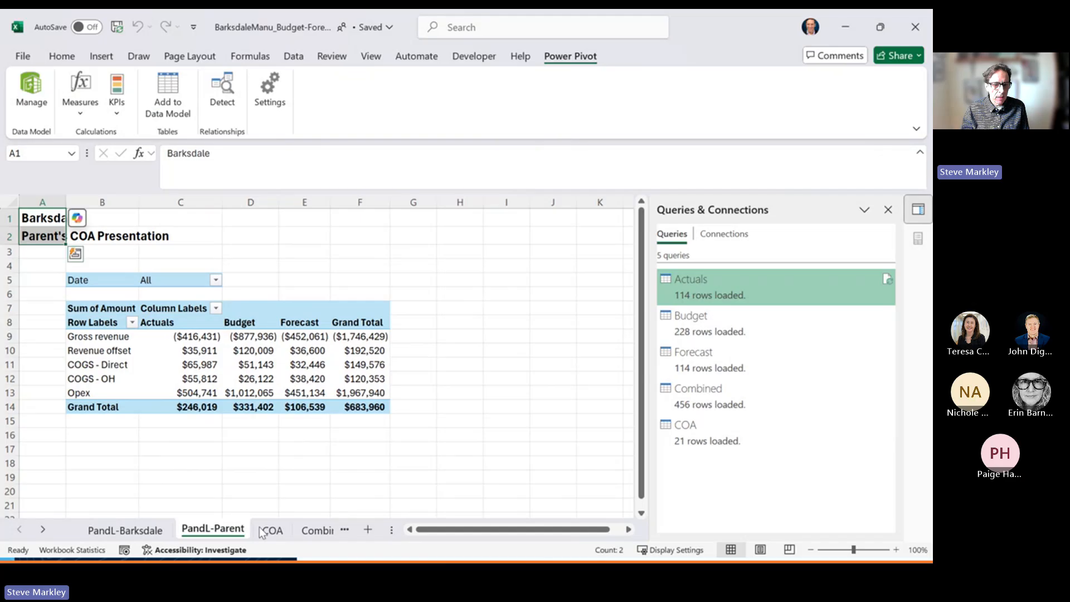
pyautogui.hotkey('ctrl', 'pagedown')
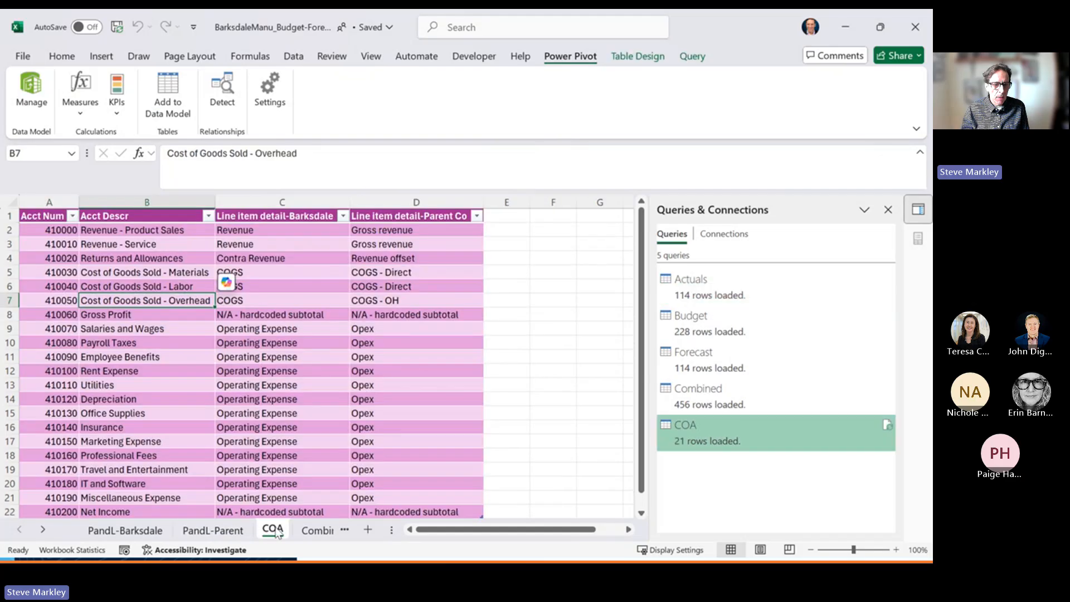
pyautogui.click(43, 530)
pyautogui.click(43, 530)
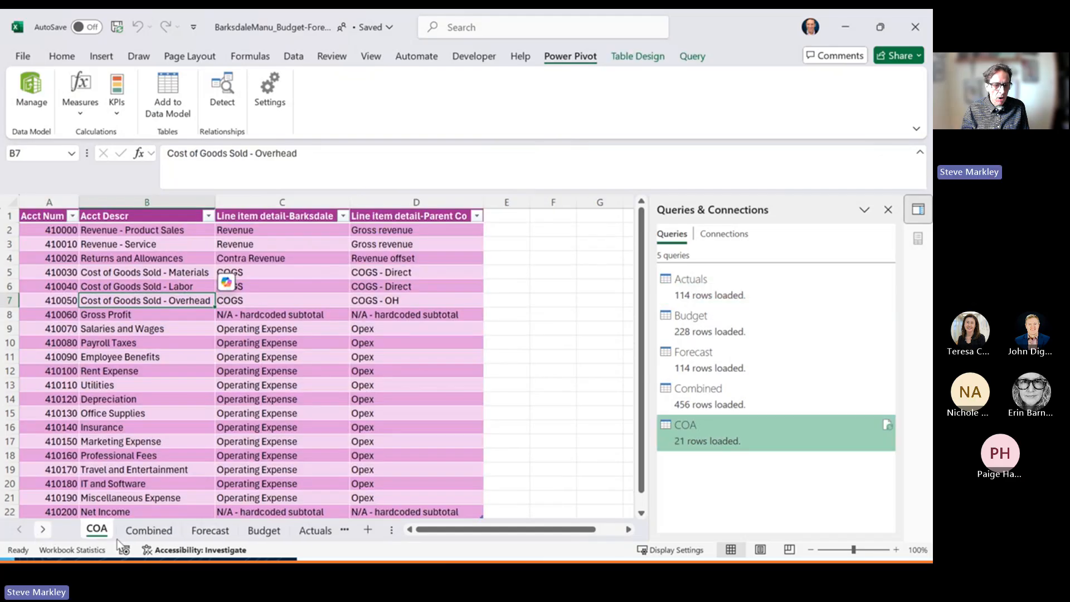
# Examine the Combined sheet from its last Forecast rows back up to the first Actuals rows, including the date and account number cells.
pyautogui.click(148, 530)
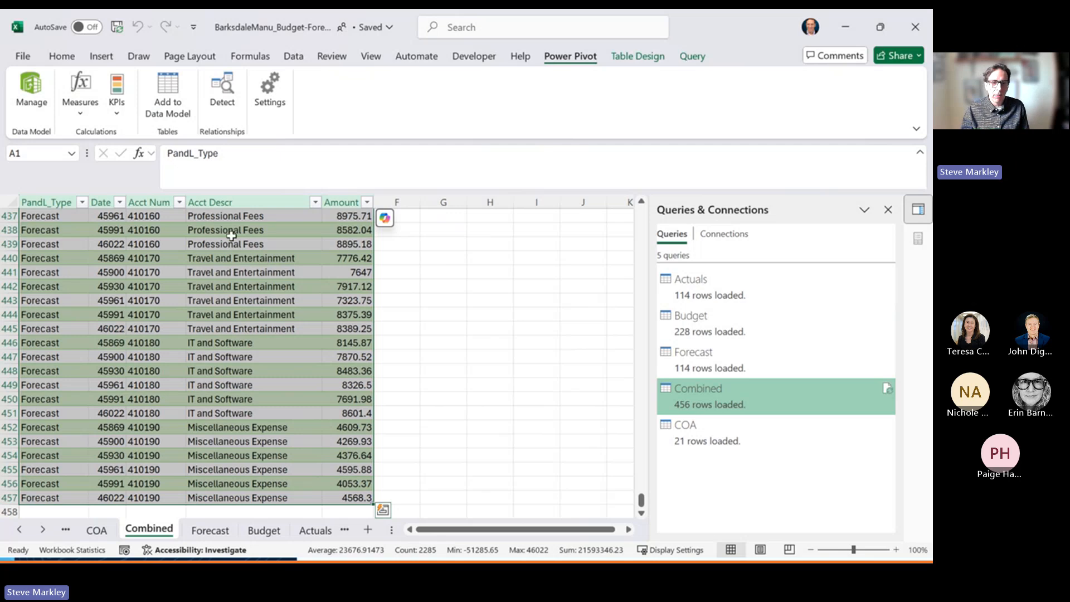
pyautogui.click(248, 230)
pyautogui.scroll(3, 245, 237)
pyautogui.scroll(20, 244, 243)
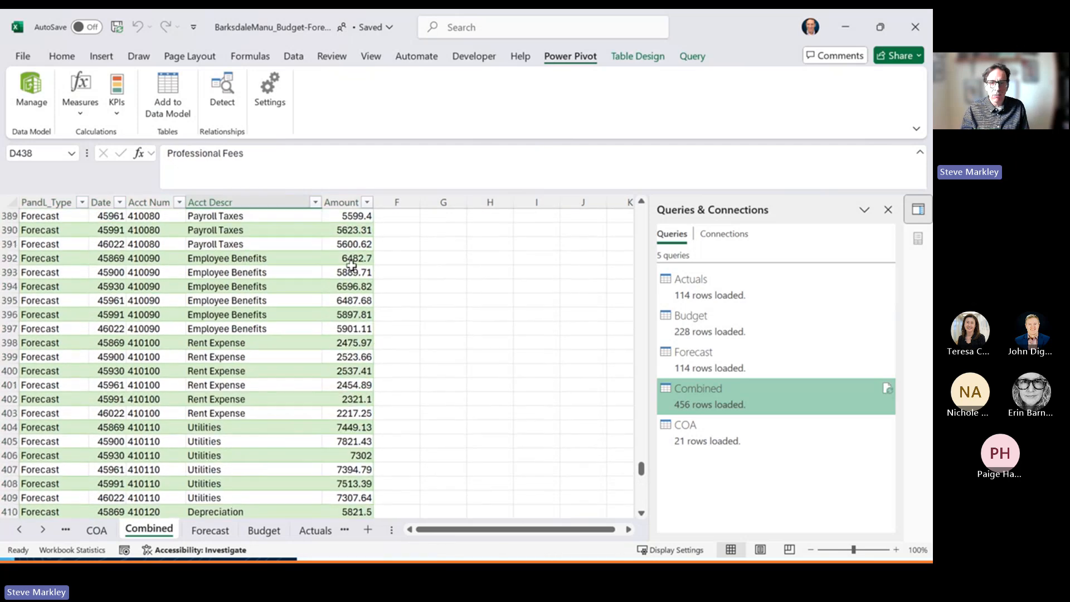
pyautogui.scroll(12, 405, 269)
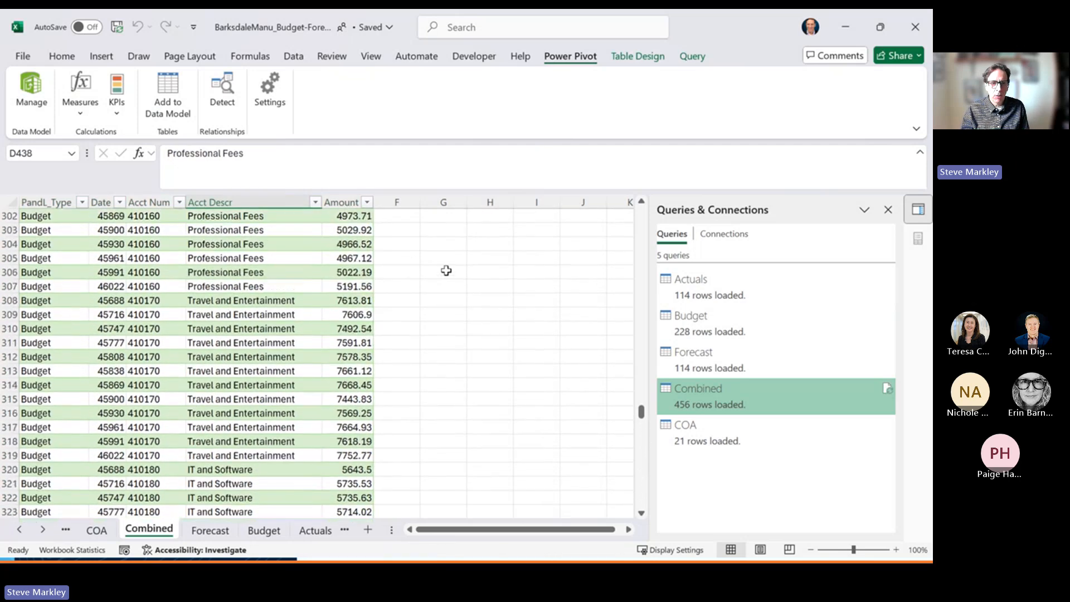
pyautogui.moveTo(641, 411); pyautogui.dragTo(644, 214)
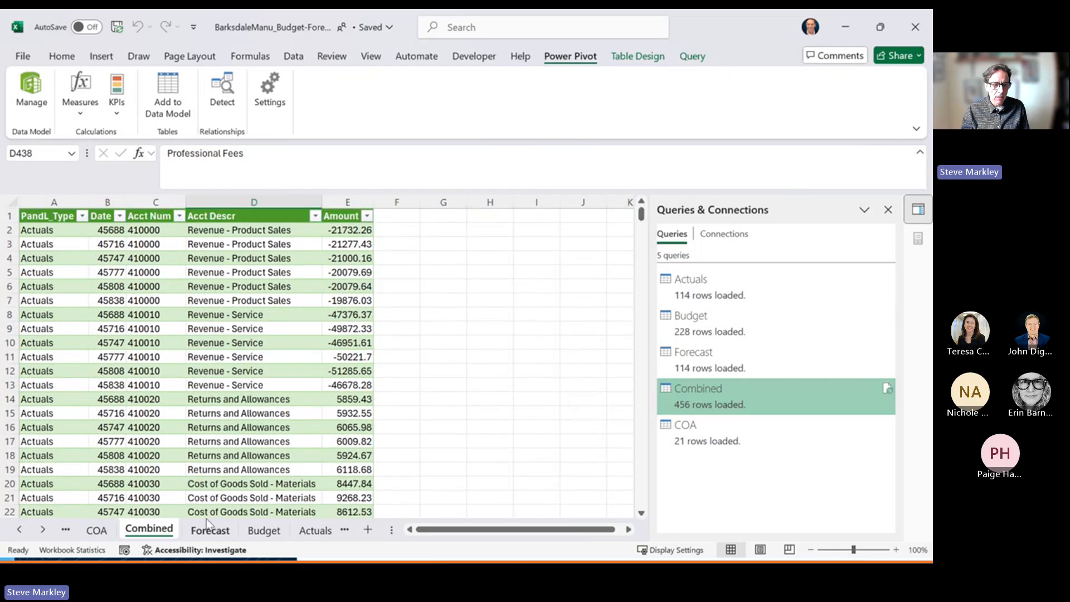
pyautogui.click(116, 337)
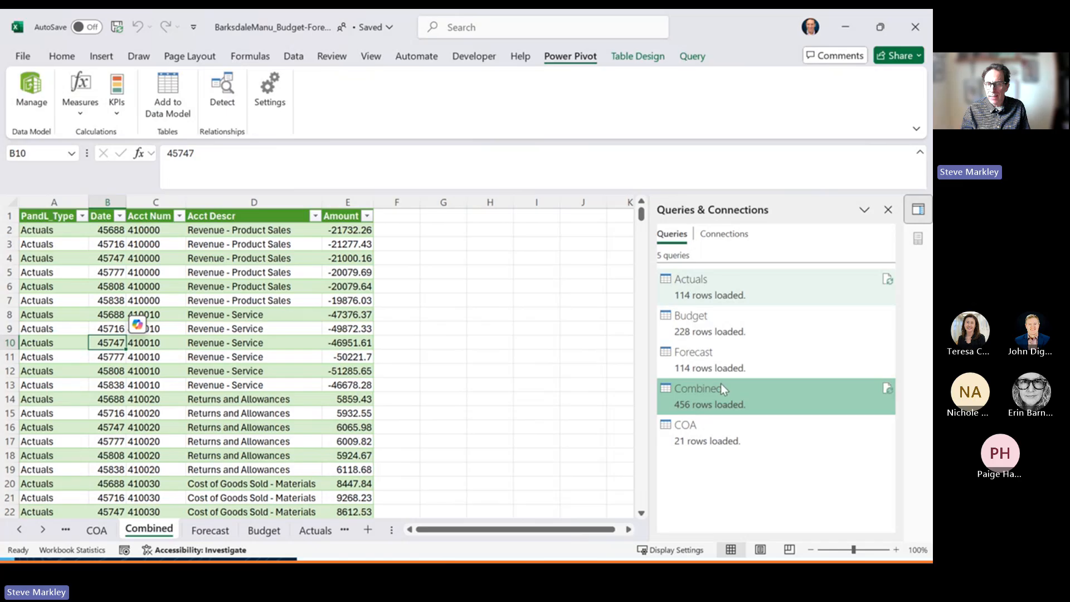
pyautogui.click(158, 301)
pyautogui.moveTo(701, 283)
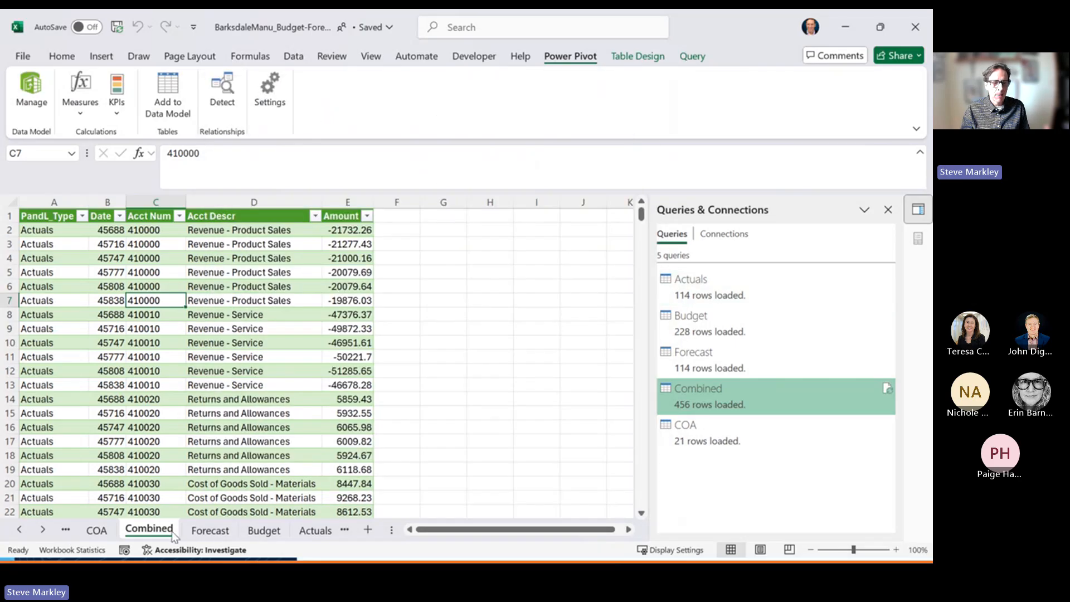
# View the Forecast, Budget and Actuals sheets in turn, and preview the Combined query.
pyautogui.click(211, 530)
pyautogui.click(266, 531)
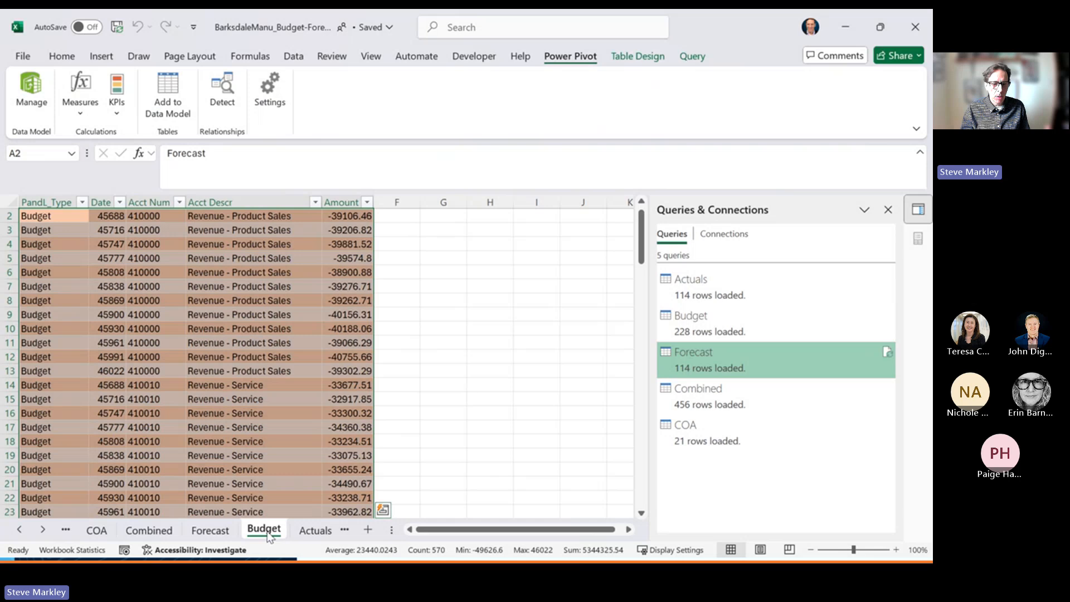
pyautogui.click(314, 531)
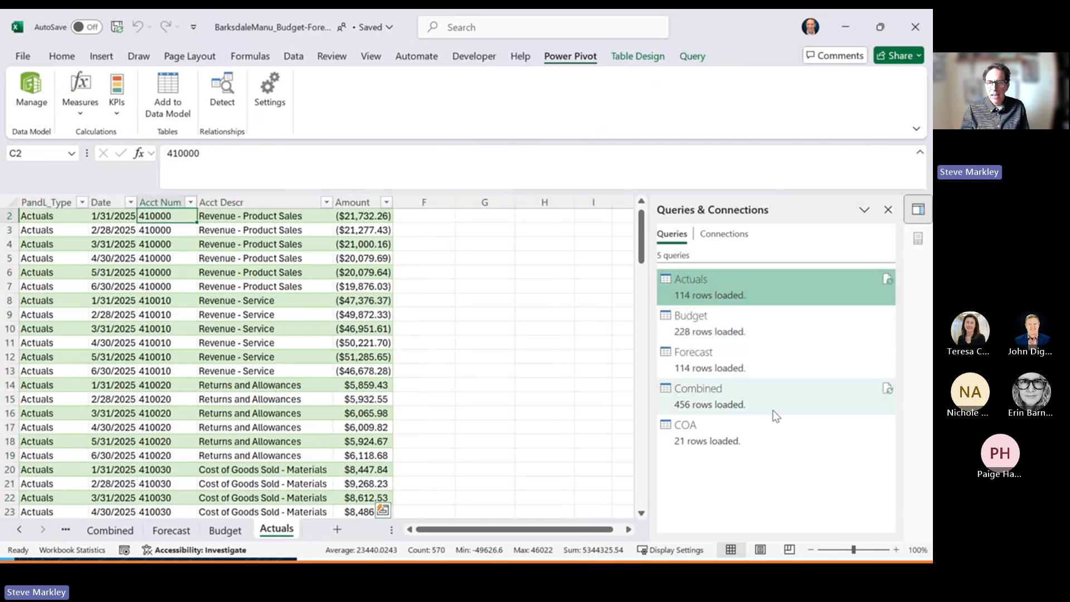
pyautogui.moveTo(726, 394)
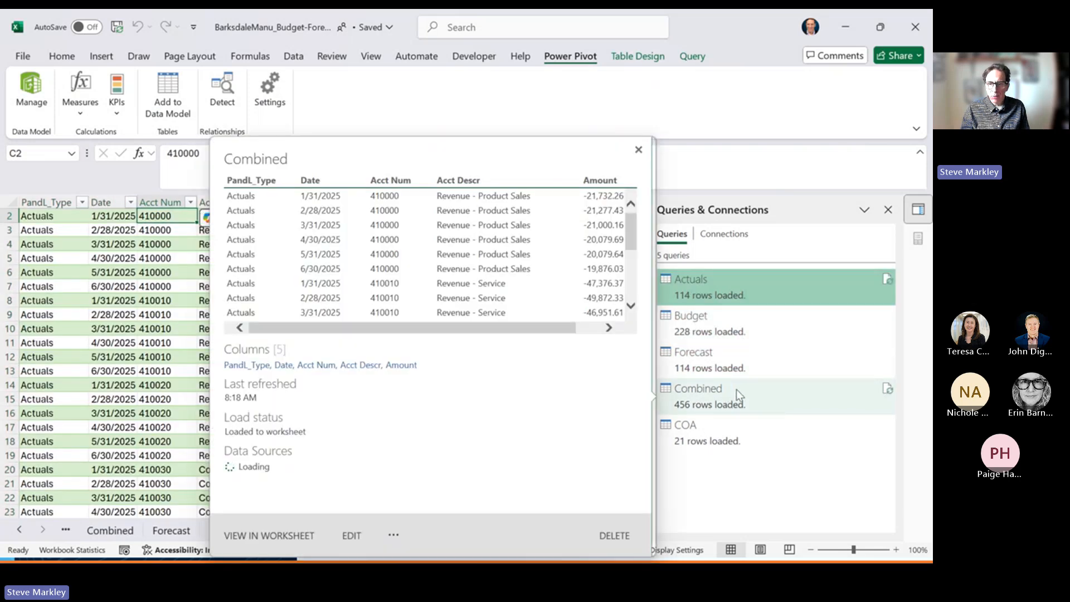
# Return to the Combined sheet and check the PandL_Type column's filter values, keeping all of them selected.
pyautogui.click(112, 531)
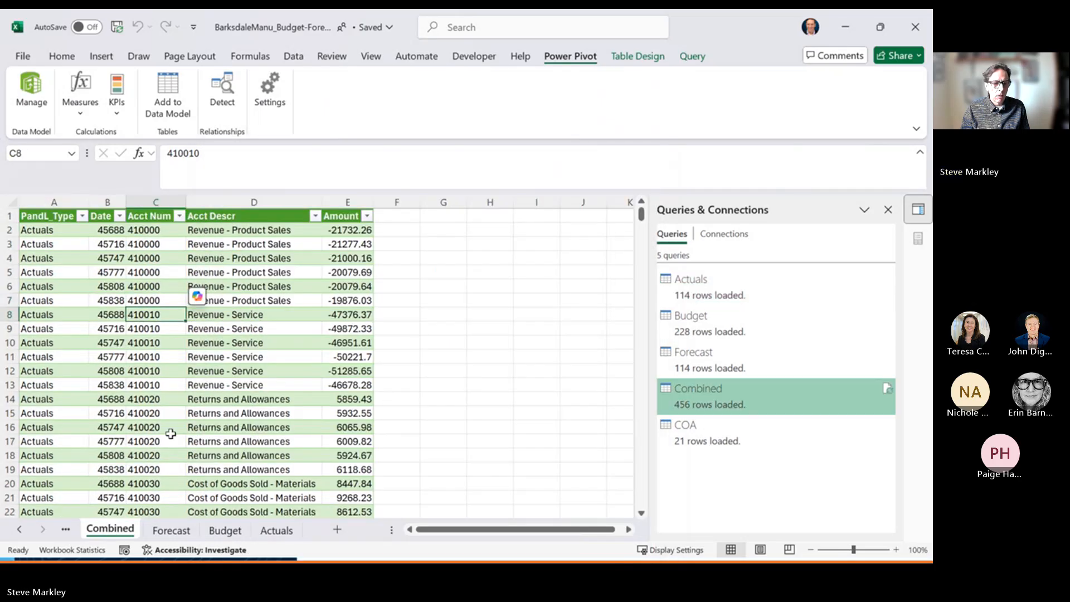
pyautogui.hotkey('ctrl', 'a')
pyautogui.click(68, 287)
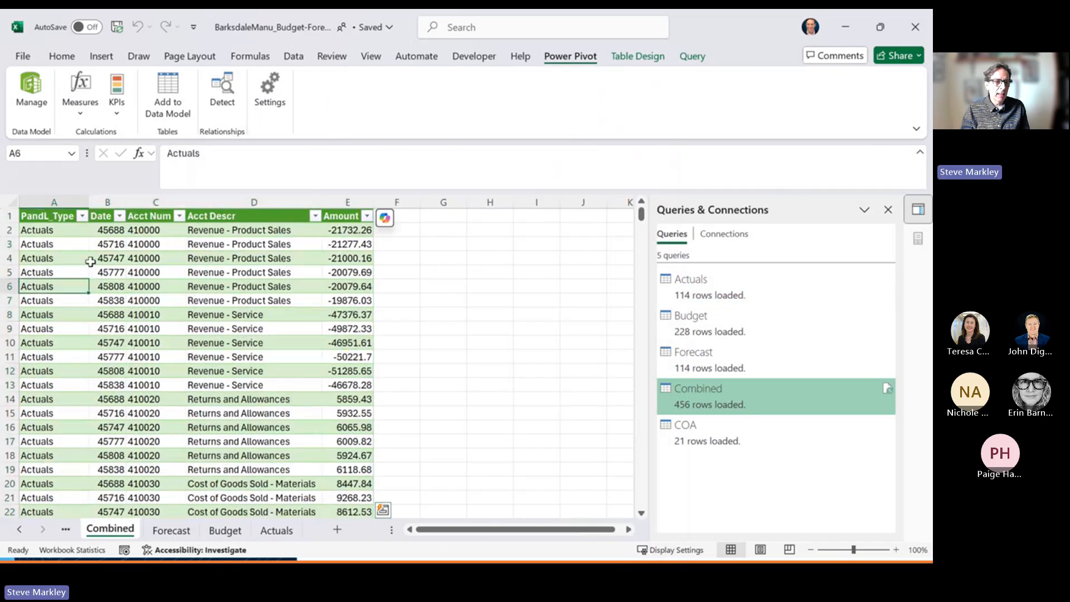
pyautogui.click(82, 216)
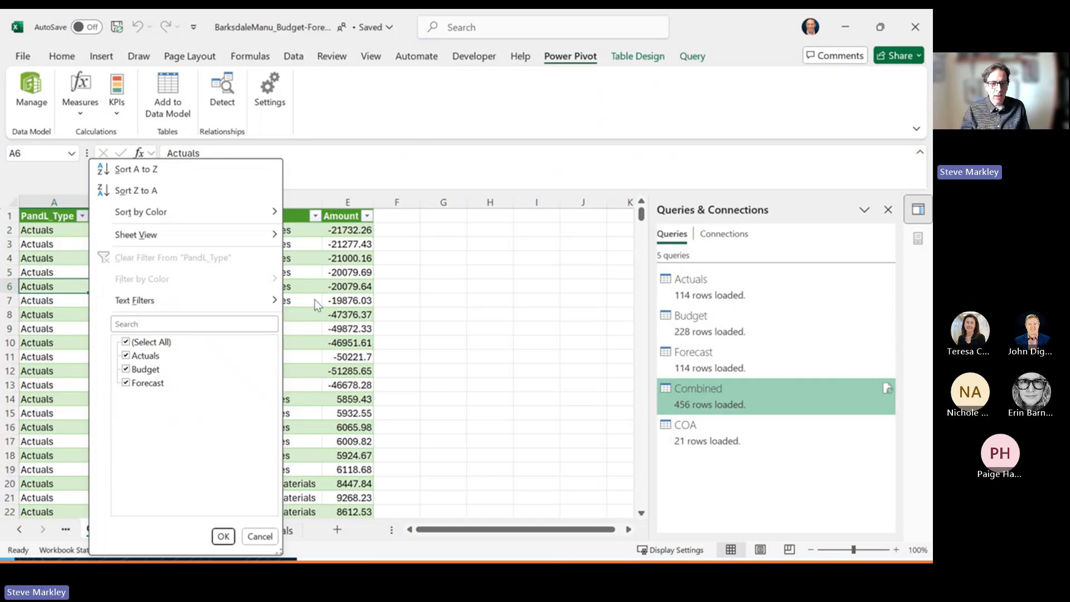
pyautogui.click(224, 537)
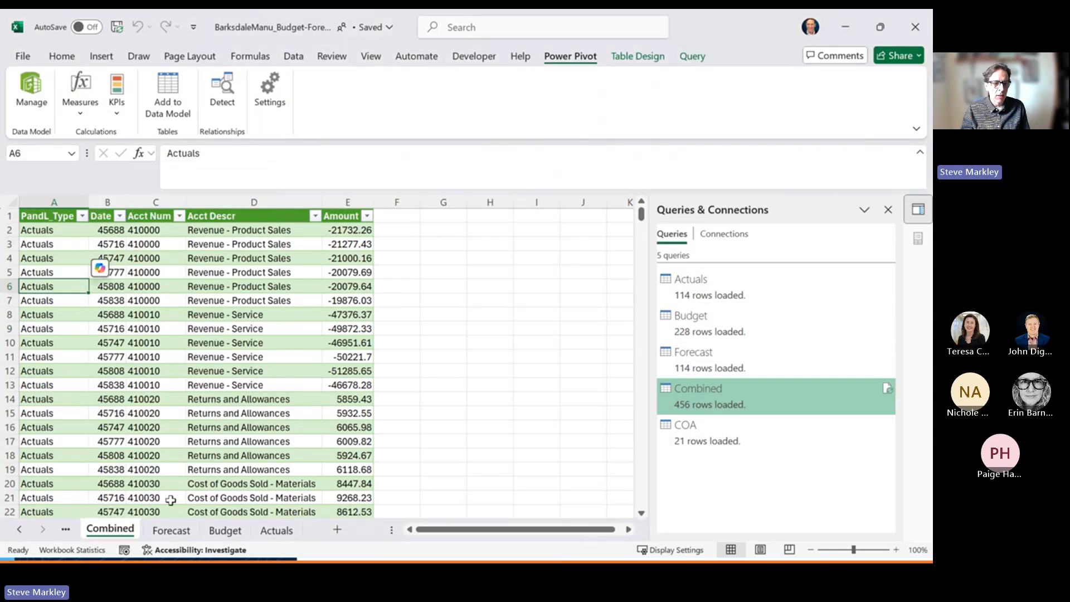
# View the PandL-Parent pivot table and go back to the PandL-Barksdale sheet.
pyautogui.click(20, 530)
pyautogui.click(19, 530)
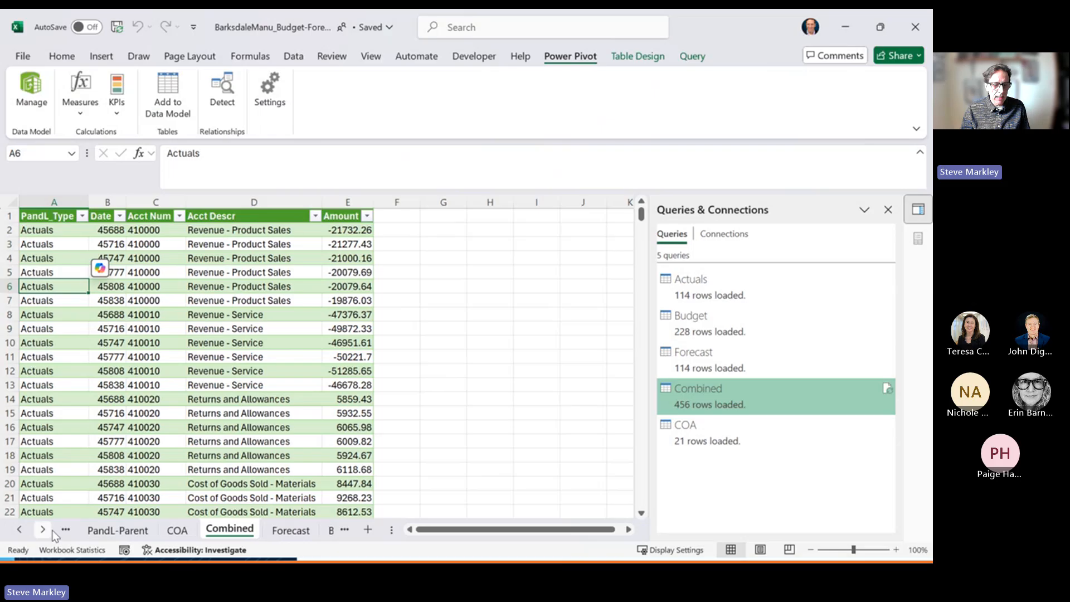
pyautogui.click(116, 532)
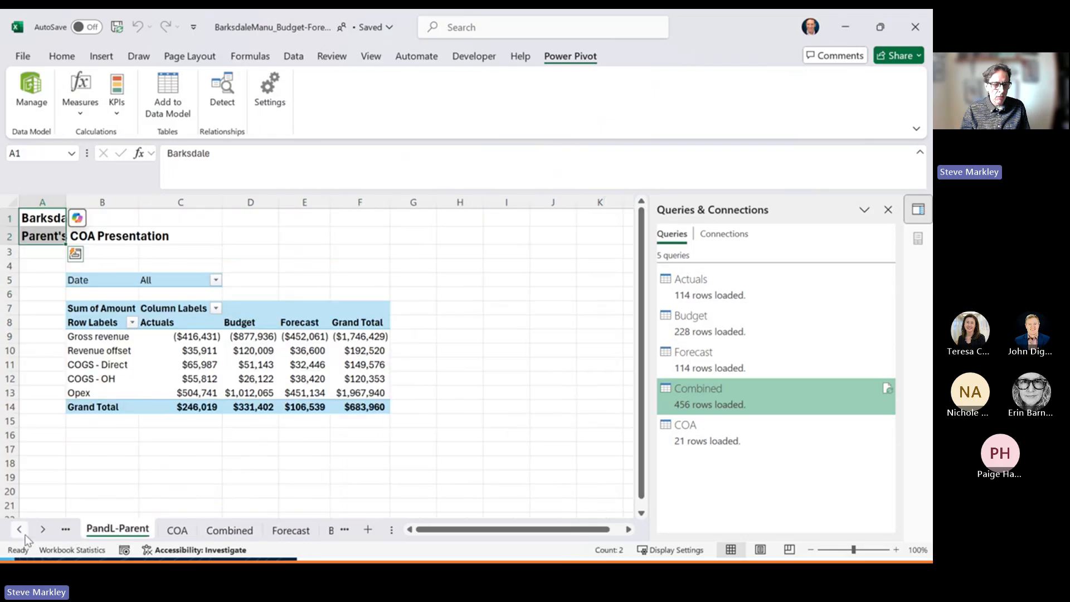
pyautogui.click(22, 531)
pyautogui.click(115, 531)
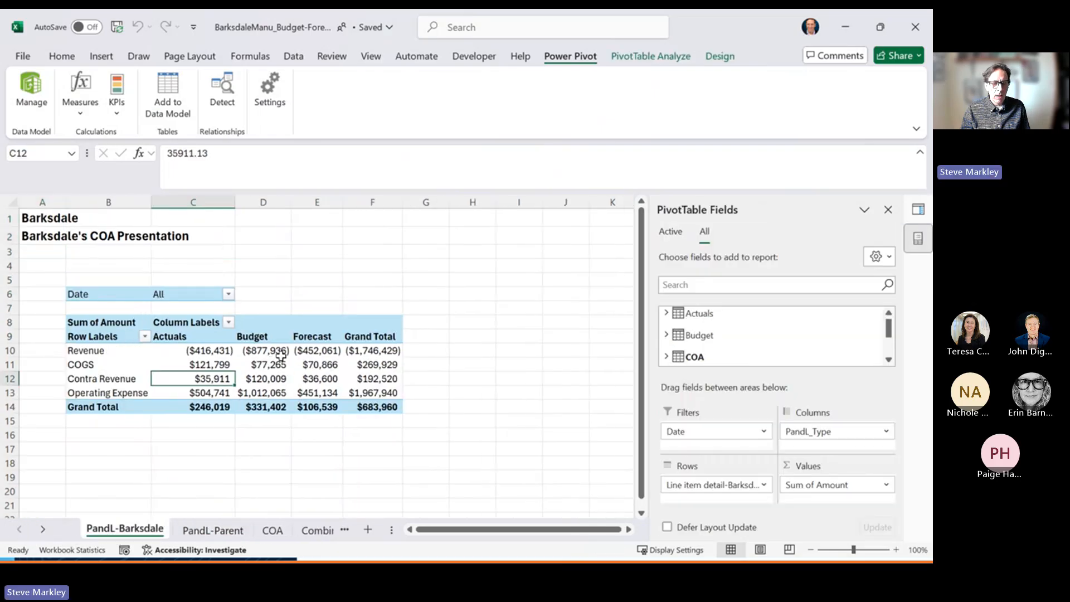
# Inspect the Actuals column heading and the Revenue budget amount in the PandL-Barksdale pivot table.
pyautogui.click(281, 352)
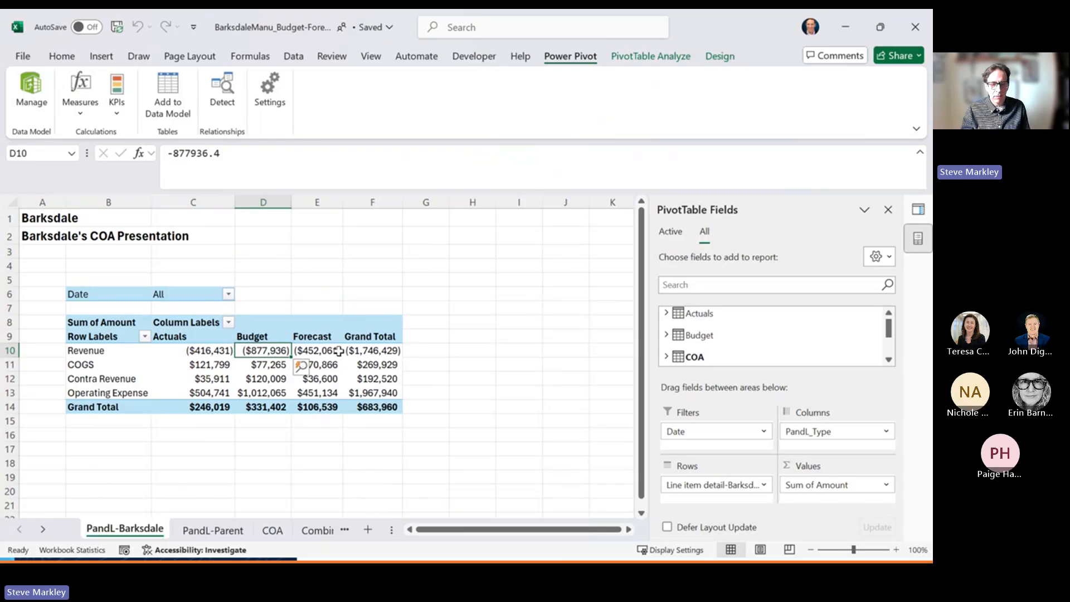
pyautogui.click(209, 338)
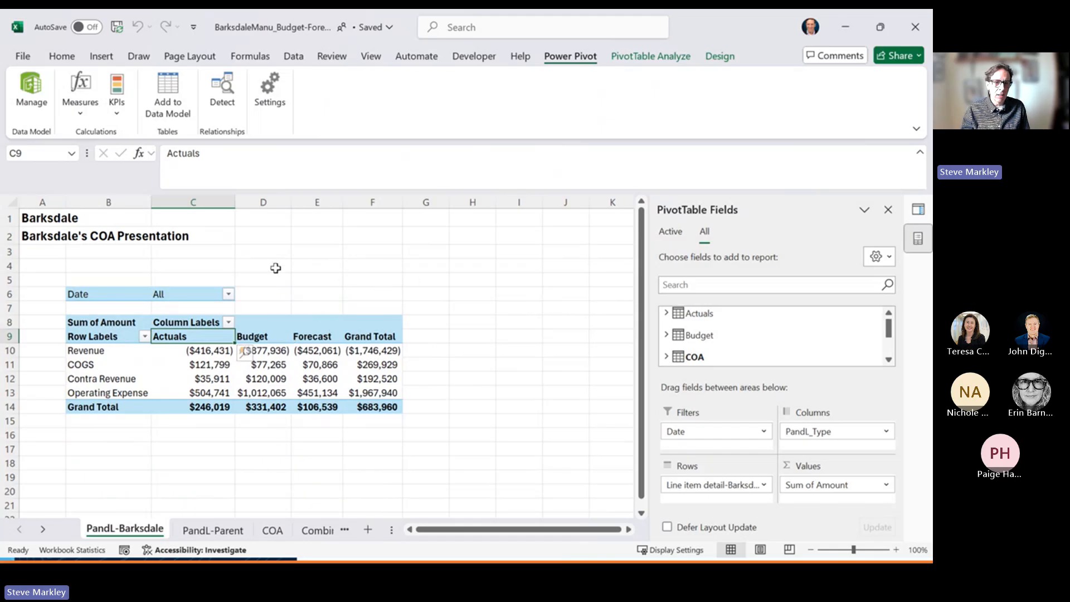
pyautogui.click(334, 256)
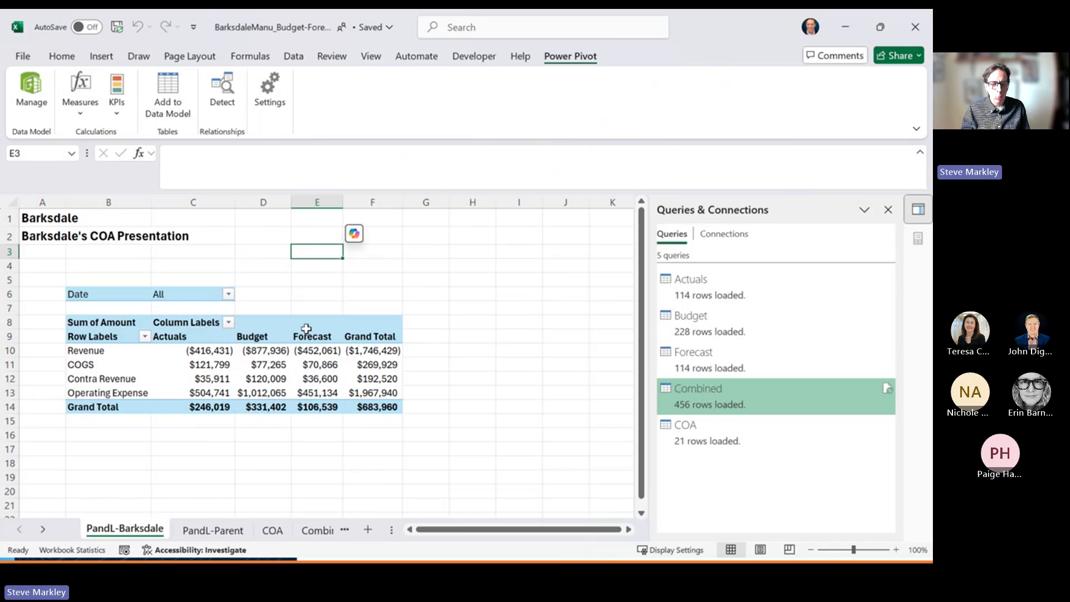
pyautogui.click(278, 352)
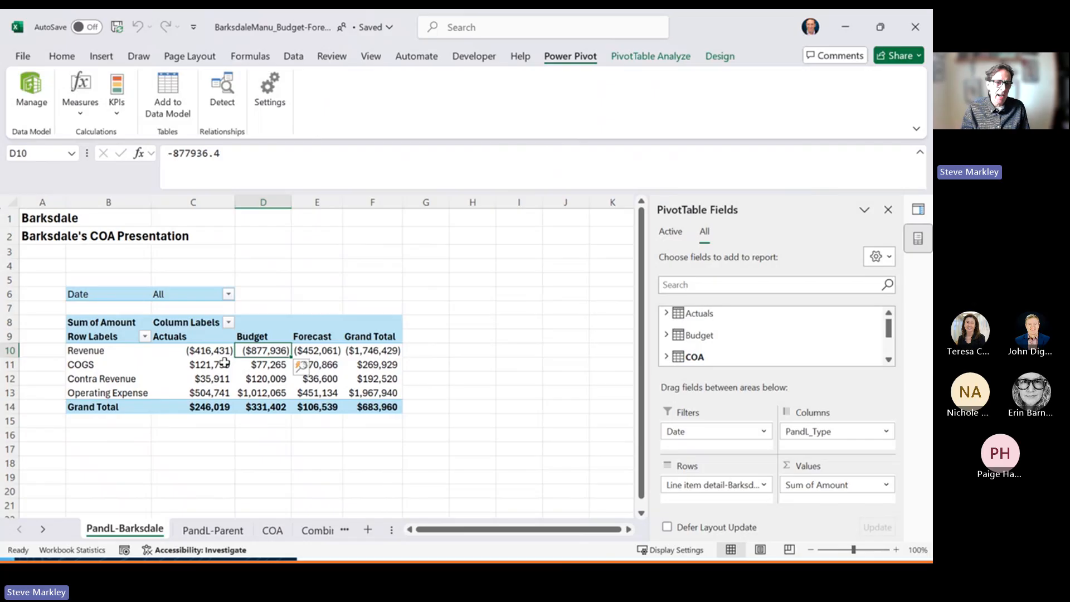
pyautogui.click(297, 255)
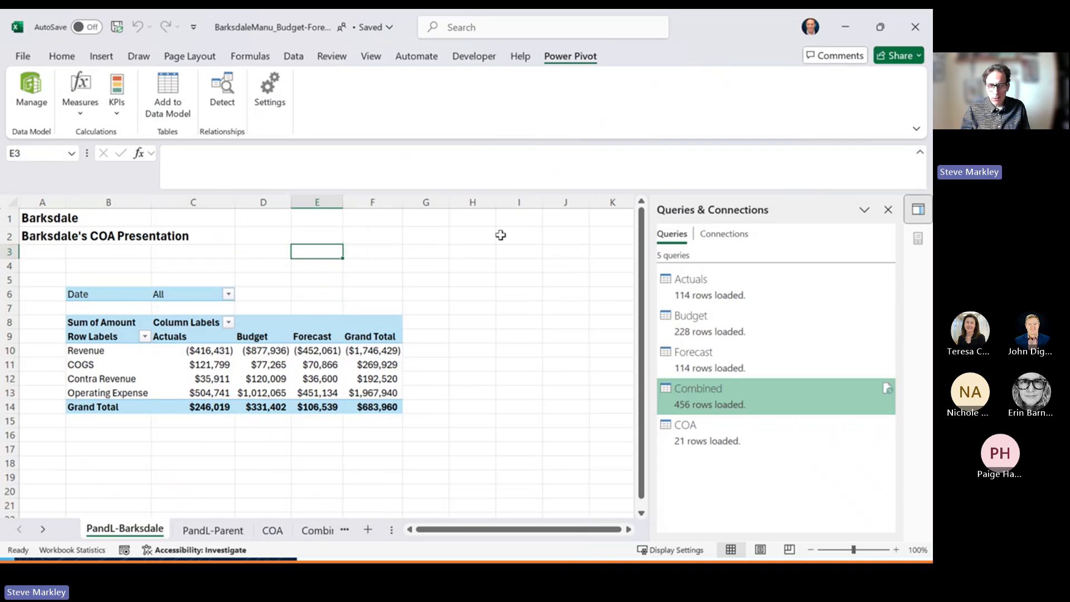
pyautogui.click(227, 262)
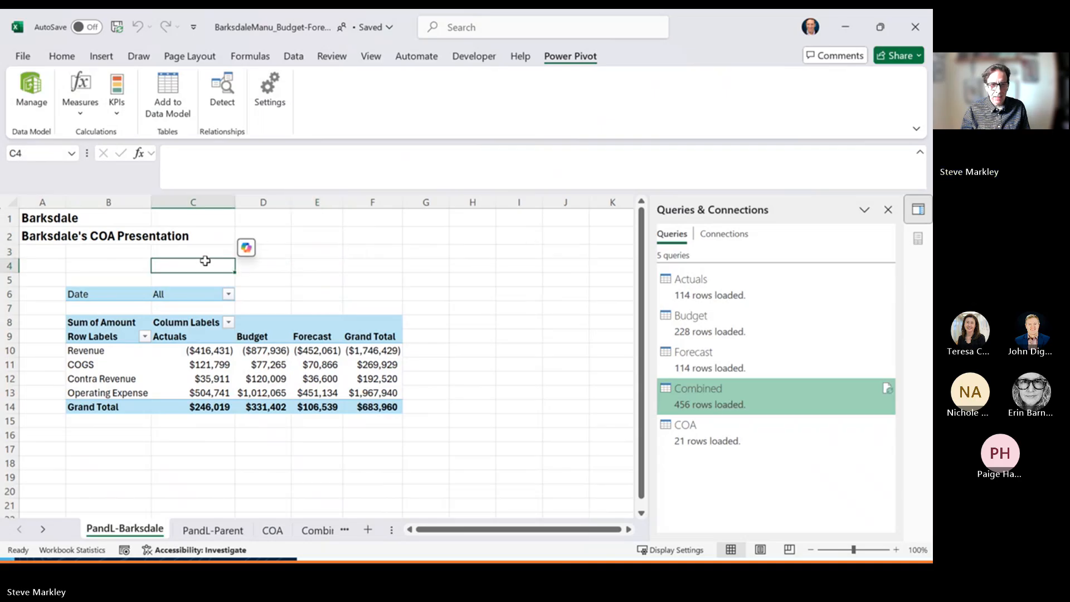
pyautogui.click(203, 253)
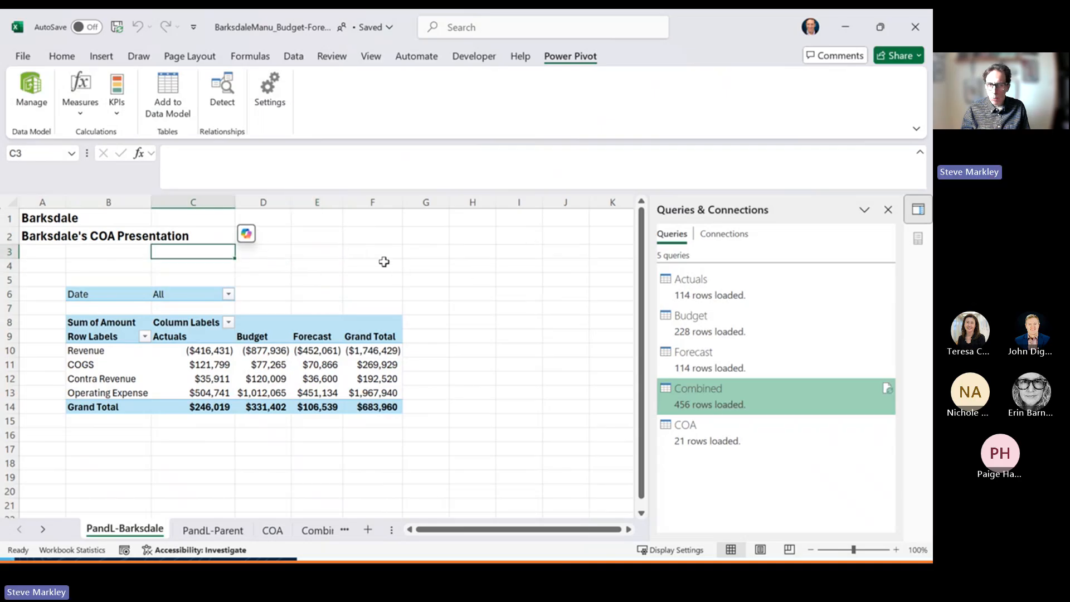
pyautogui.click(190, 267)
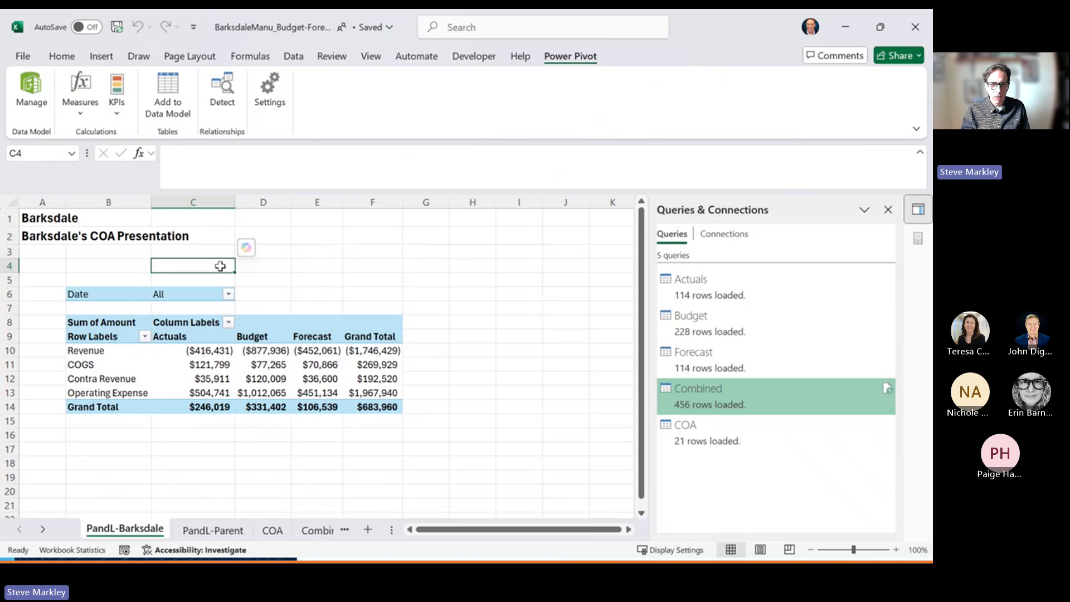
pyautogui.click(132, 265)
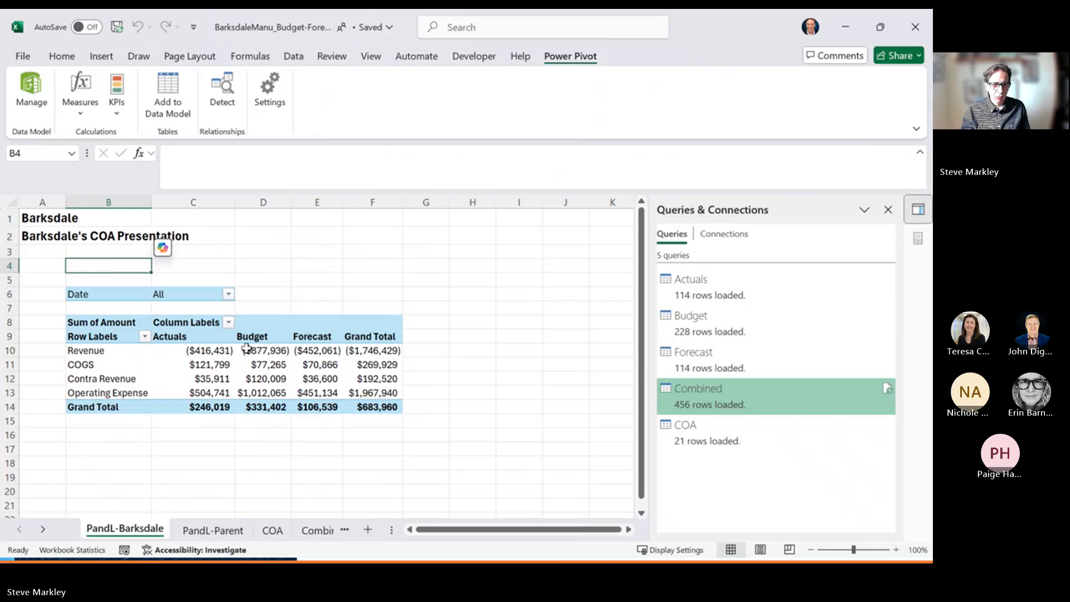
# Inspect the COGS amounts for Budget, Forecast and Actuals in the PandL-Barksdale pivot table.
pyautogui.click(259, 363)
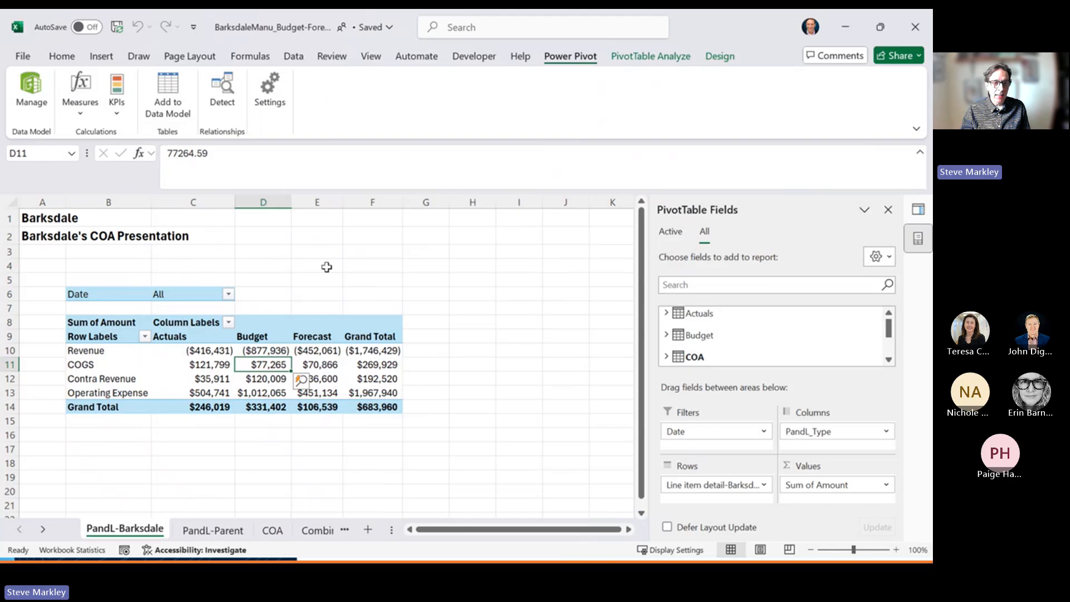
pyautogui.click(327, 362)
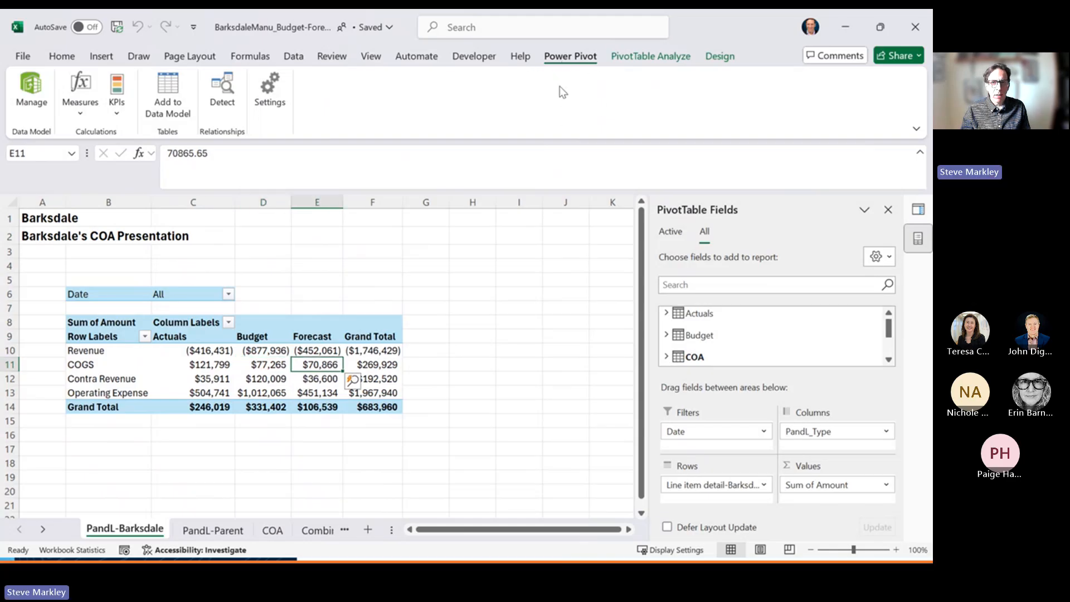
pyautogui.click(212, 367)
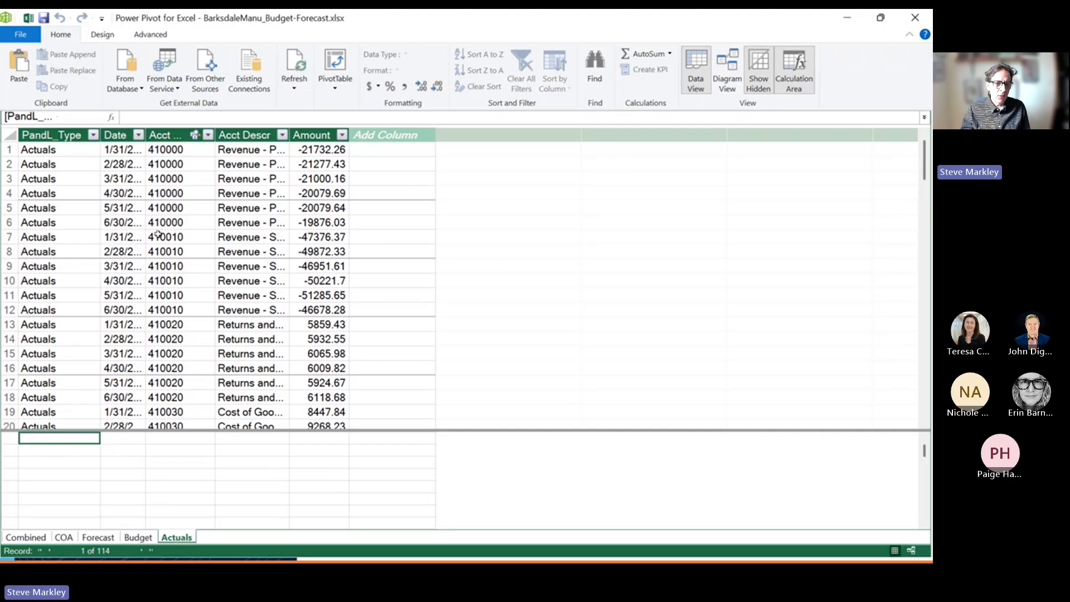
# Open the Power Pivot data model and view the Actuals, Budget and Forecast tables, checking an Actuals account number.
pyautogui.click(180, 209)
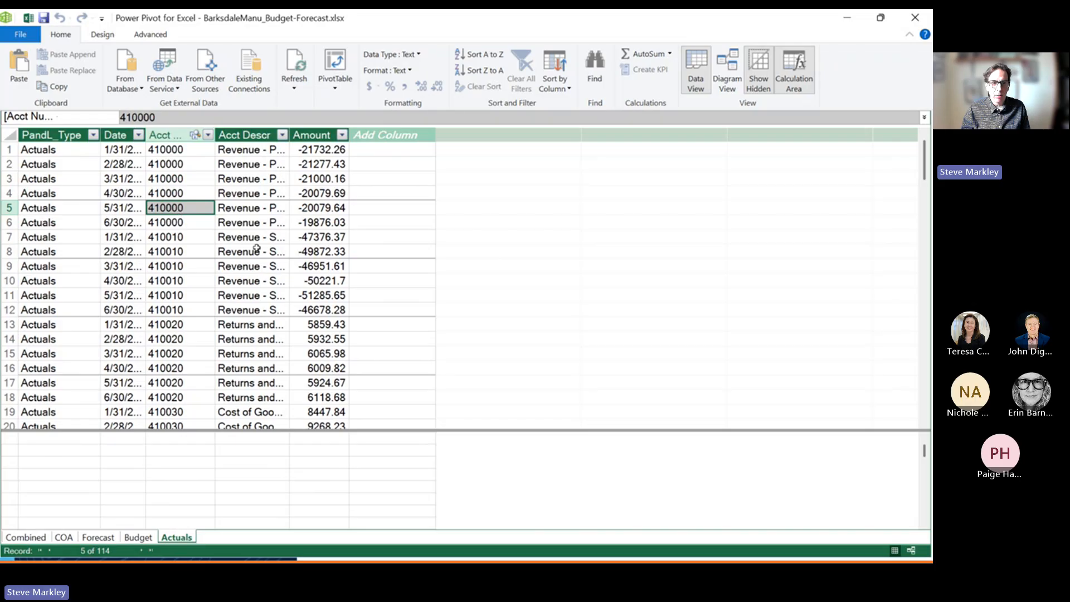
pyautogui.click(138, 537)
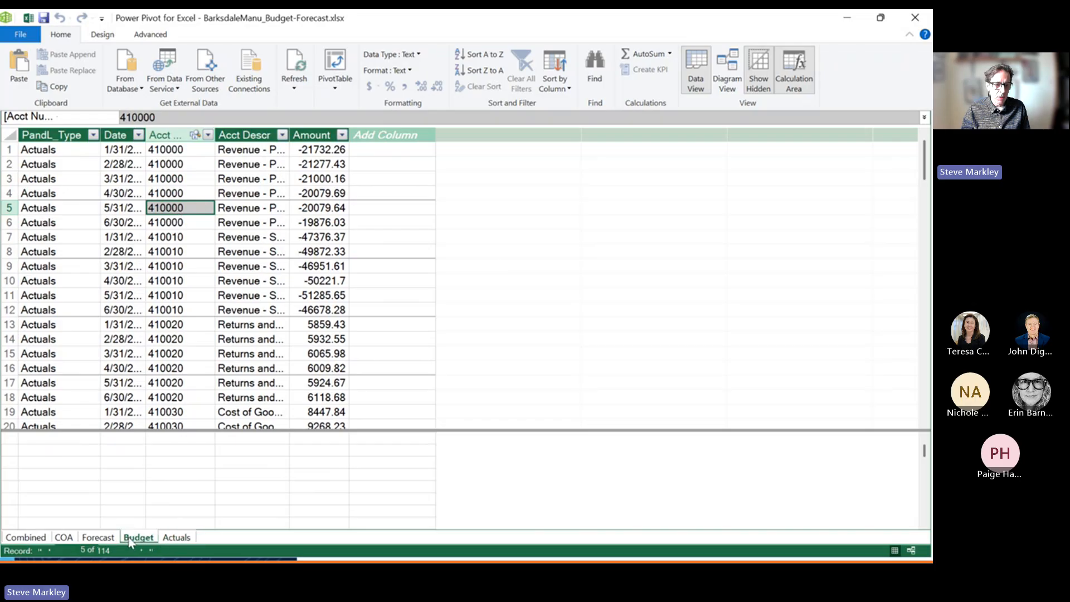
pyautogui.click(98, 537)
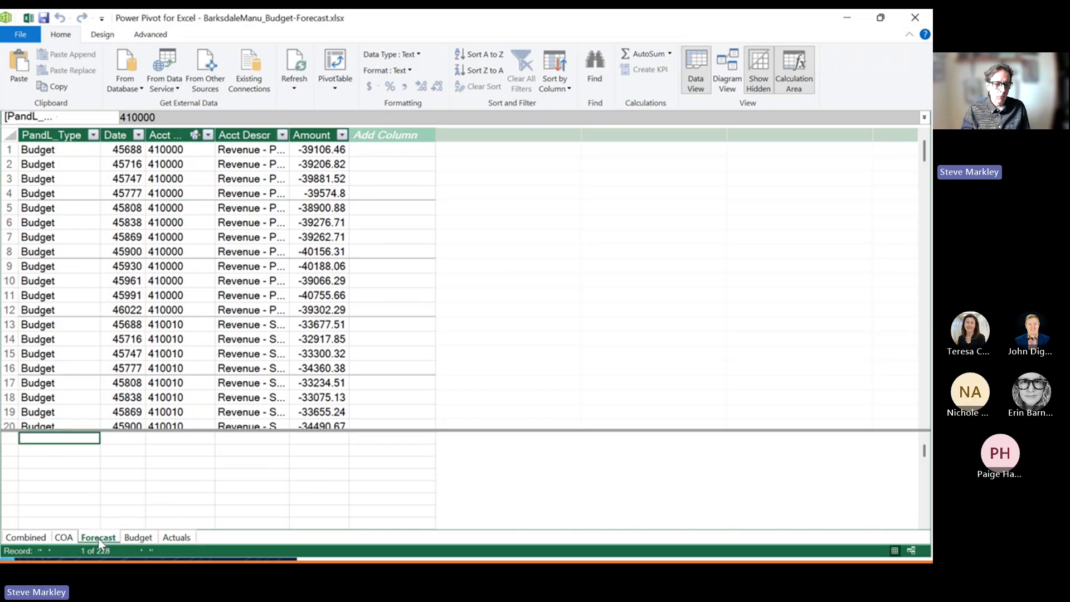
# Examine the COA table's account and line item columns and its diagram relationship to Combined, and close the data model.
pyautogui.click(65, 537)
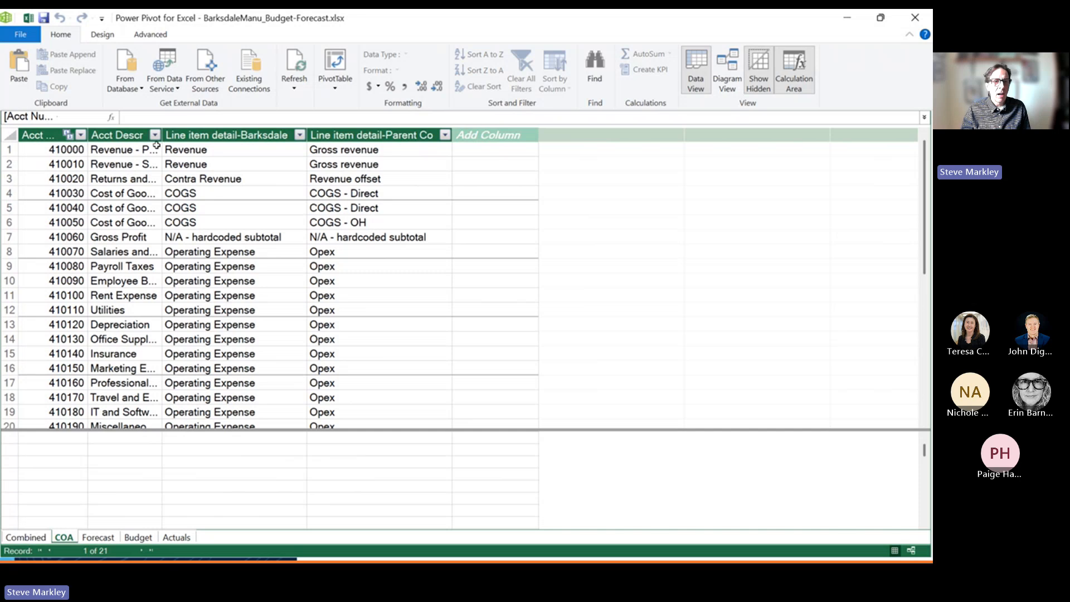
pyautogui.click(72, 151)
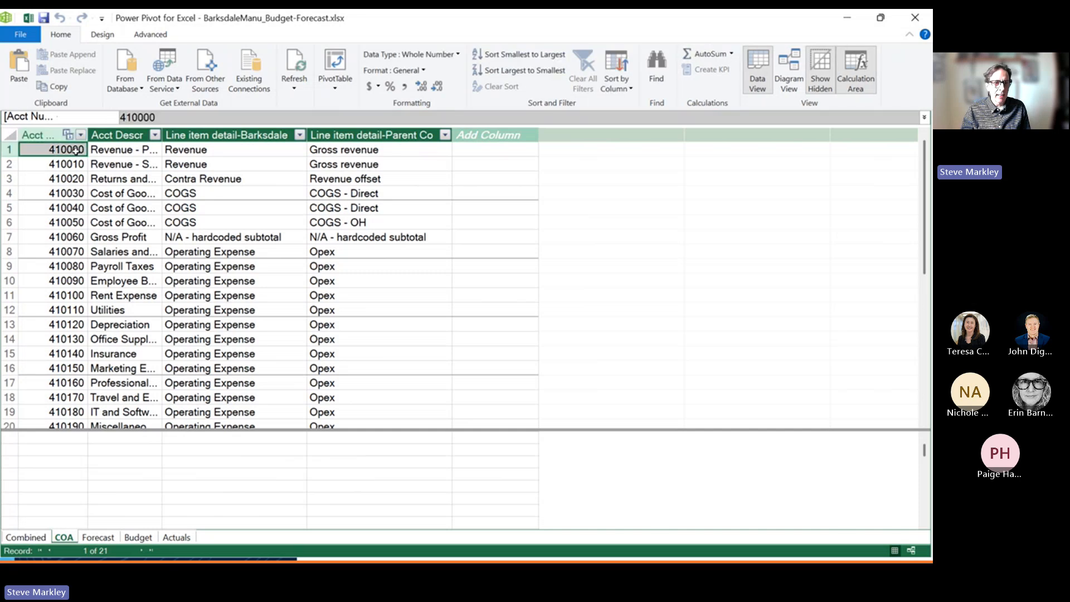
pyautogui.click(120, 151)
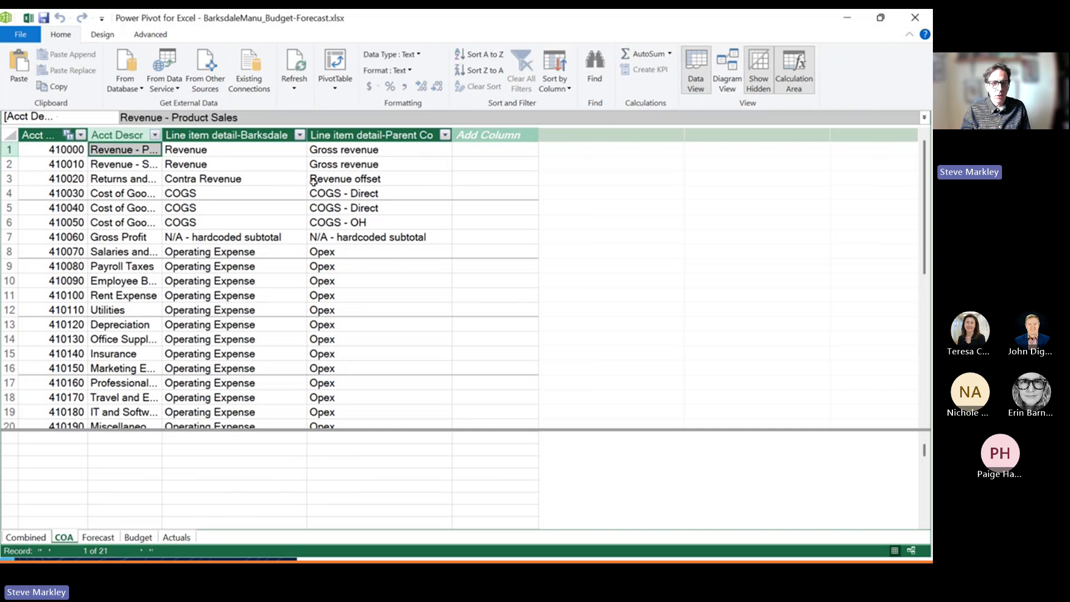
pyautogui.click(251, 149)
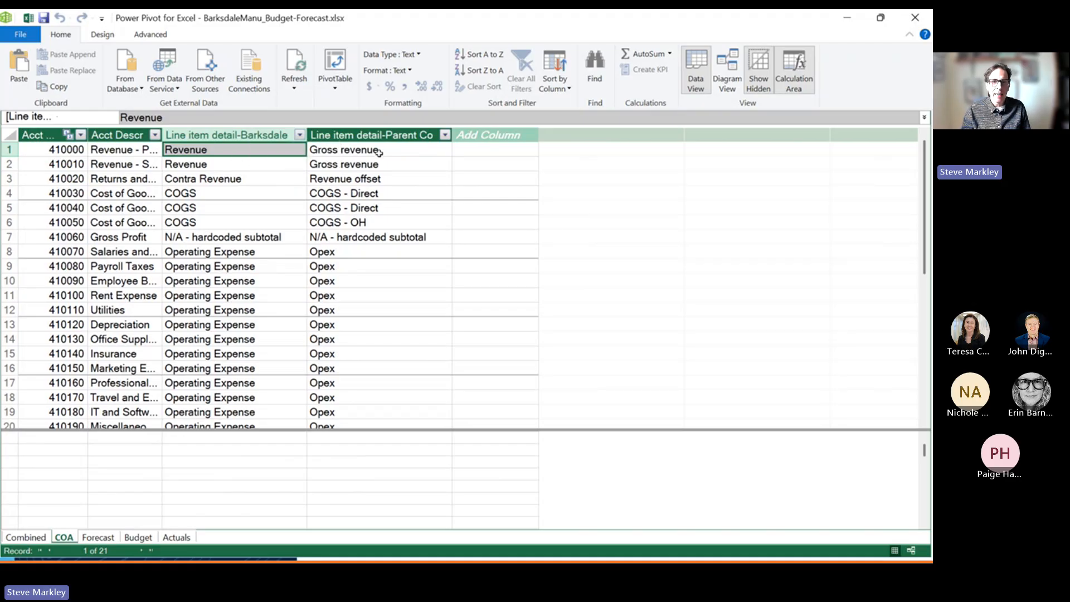
pyautogui.click(377, 149)
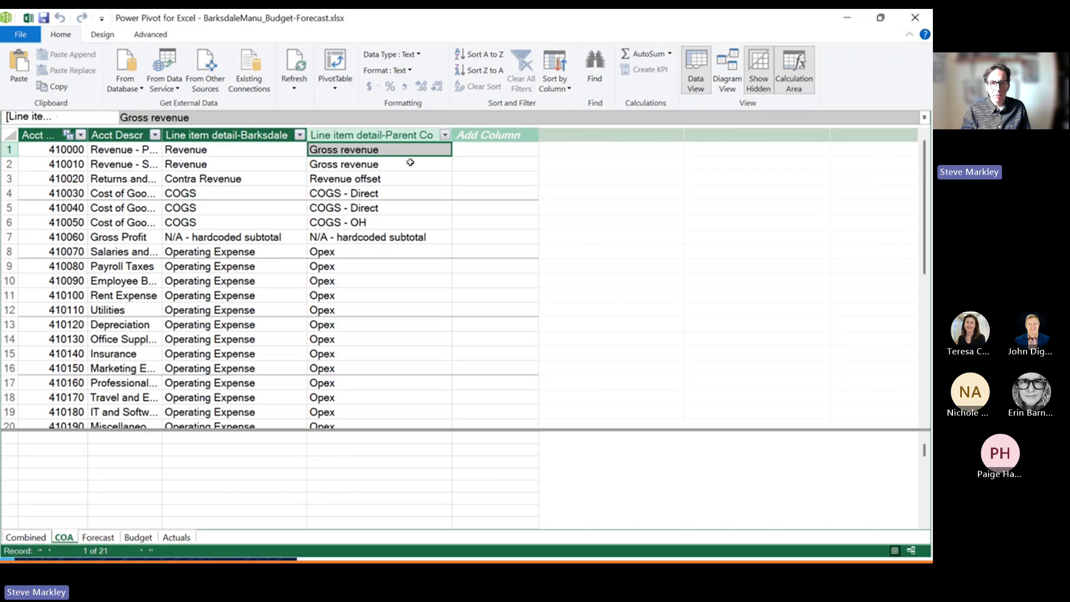
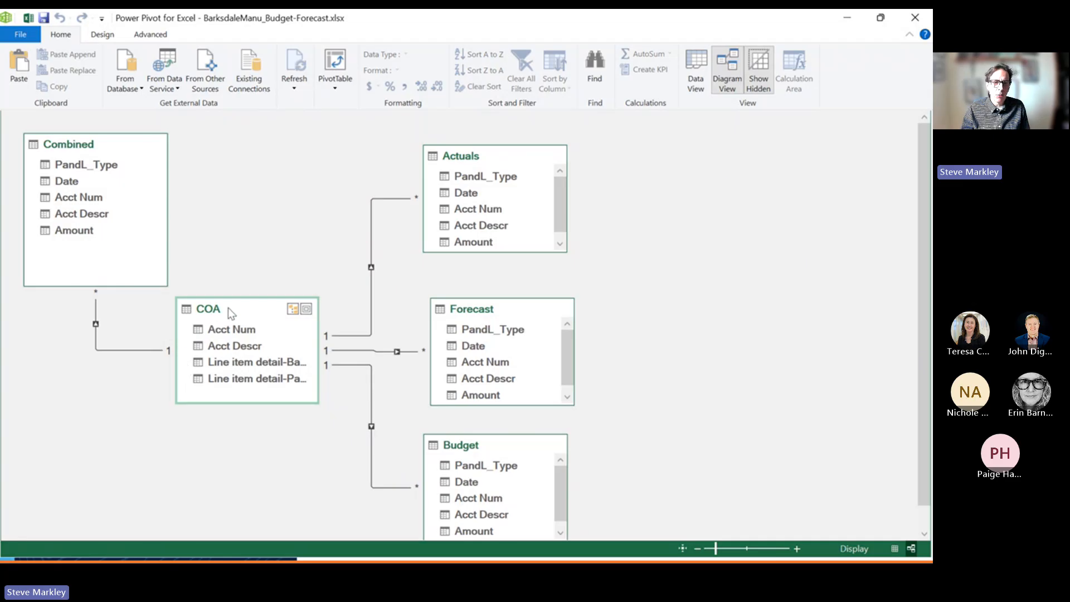
pyautogui.click(162, 350)
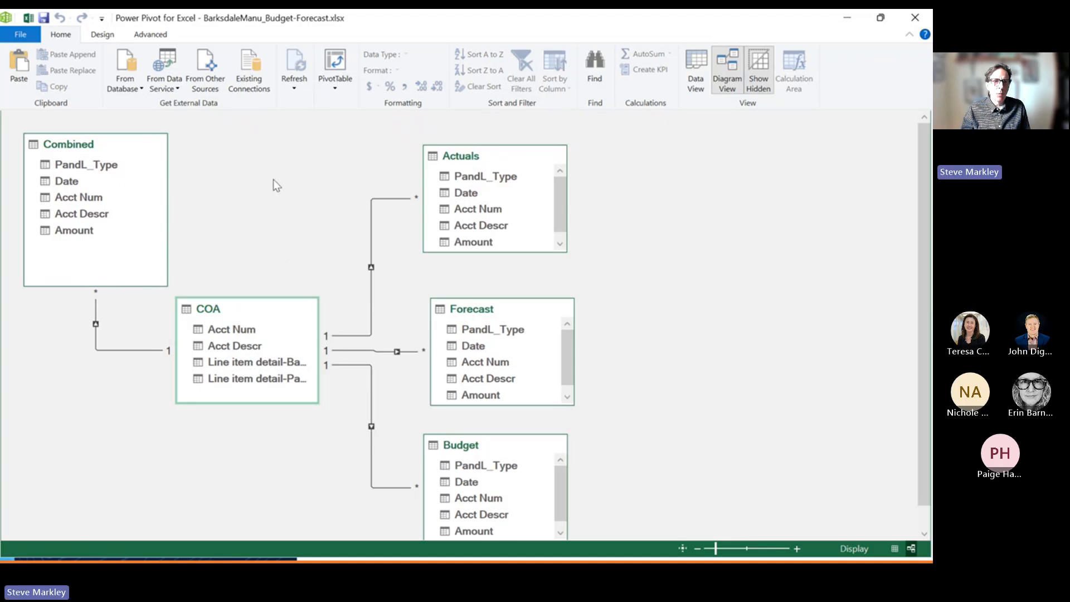
pyautogui.click(914, 21)
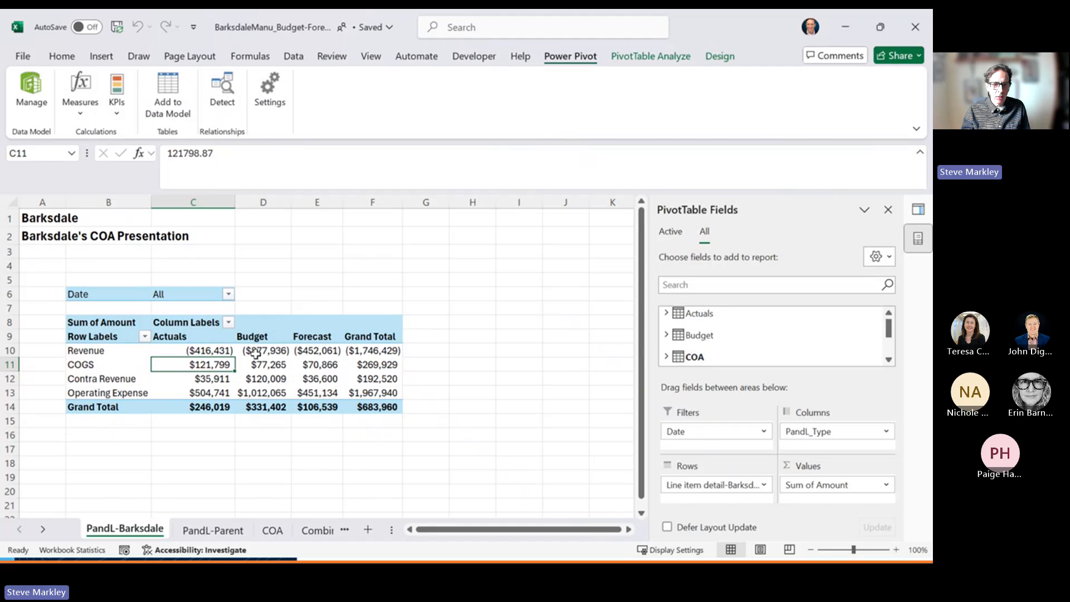
# Check the Revenue budget amount, COGS forecast amount and Revenue row label in the PandL-Barksdale pivot table.
pyautogui.click(256, 353)
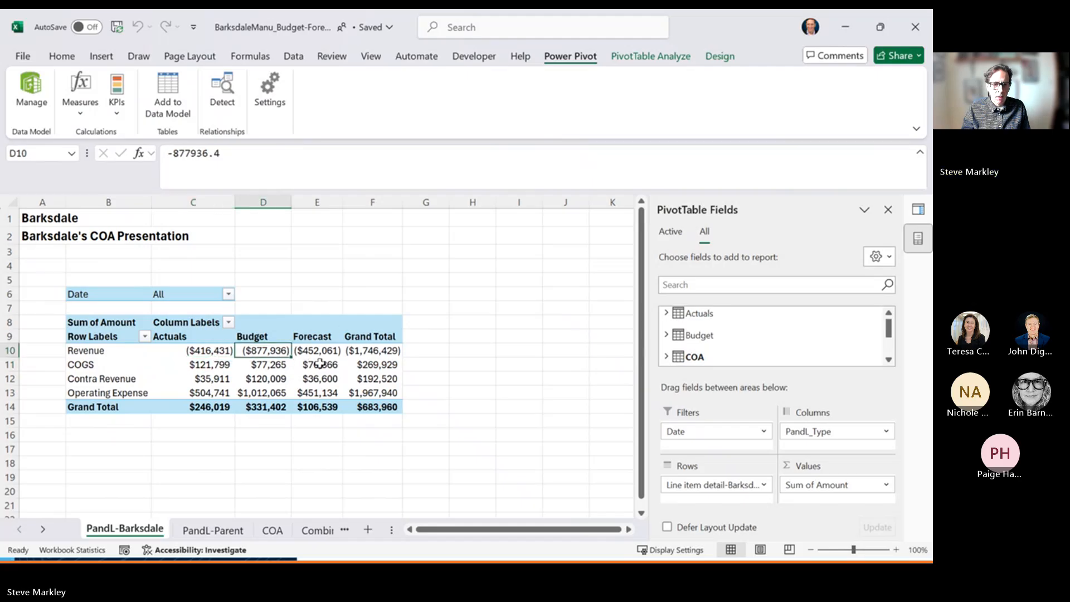
pyautogui.click(322, 367)
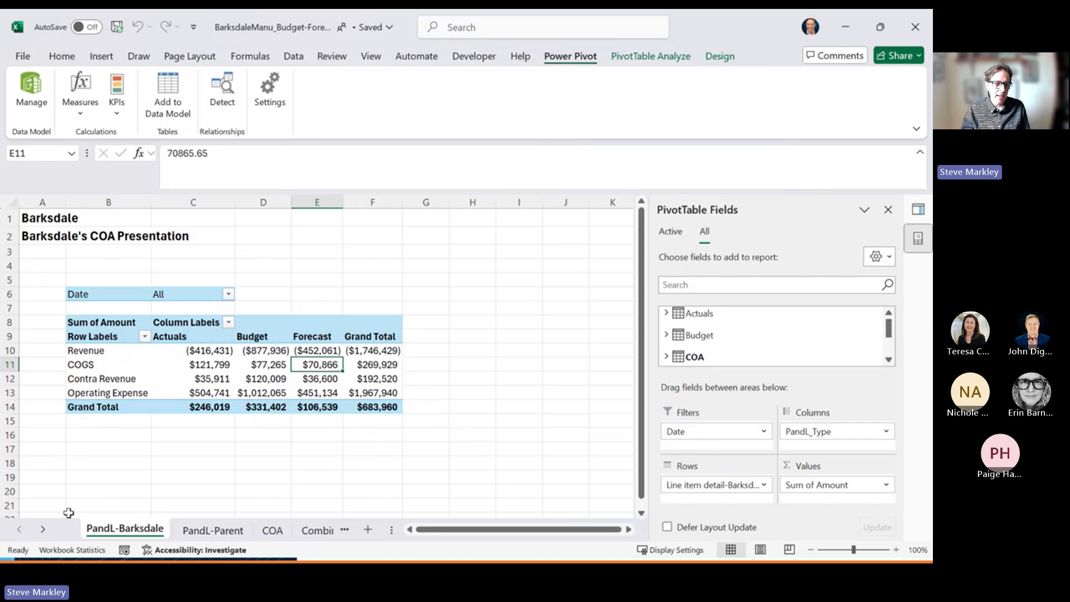
pyautogui.click(128, 351)
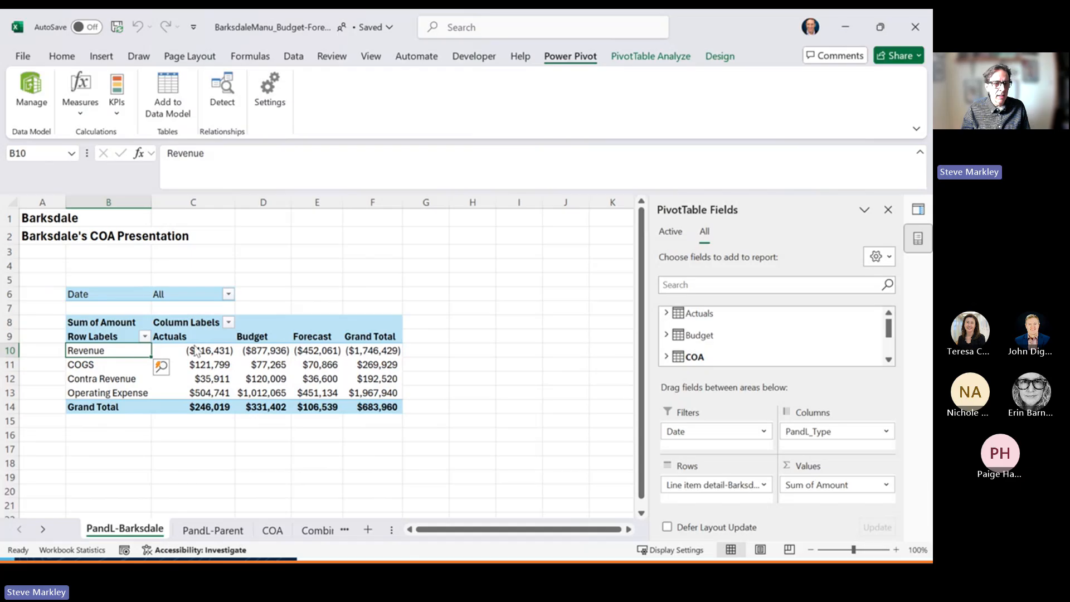
# View the PandL-Parent pivot table and inspect its Revenue offset and Gross revenue row labels.
pyautogui.click(215, 530)
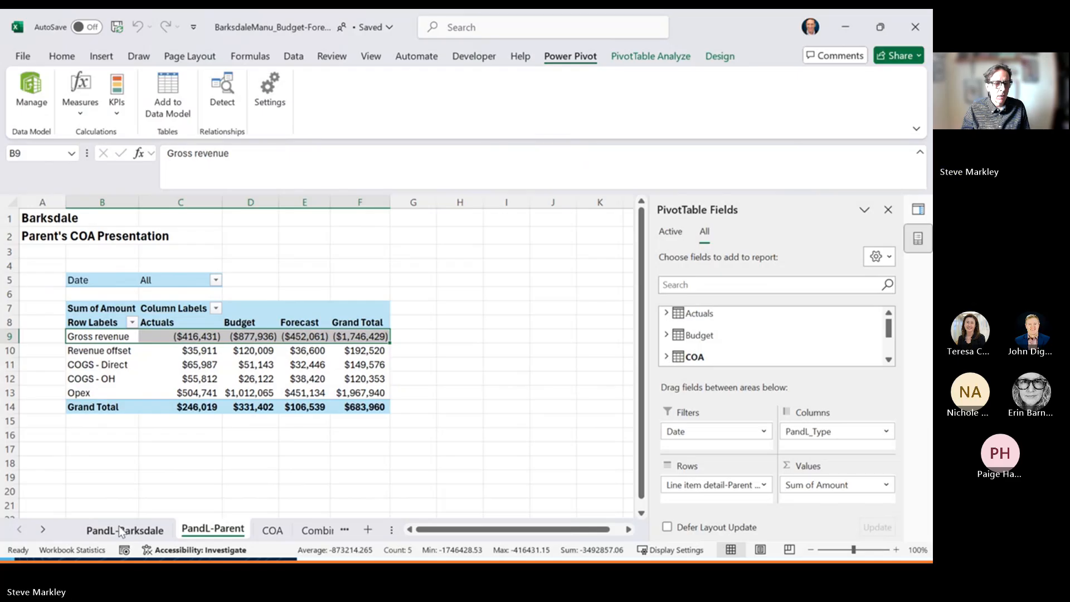
pyautogui.click(99, 321)
pyautogui.click(101, 348)
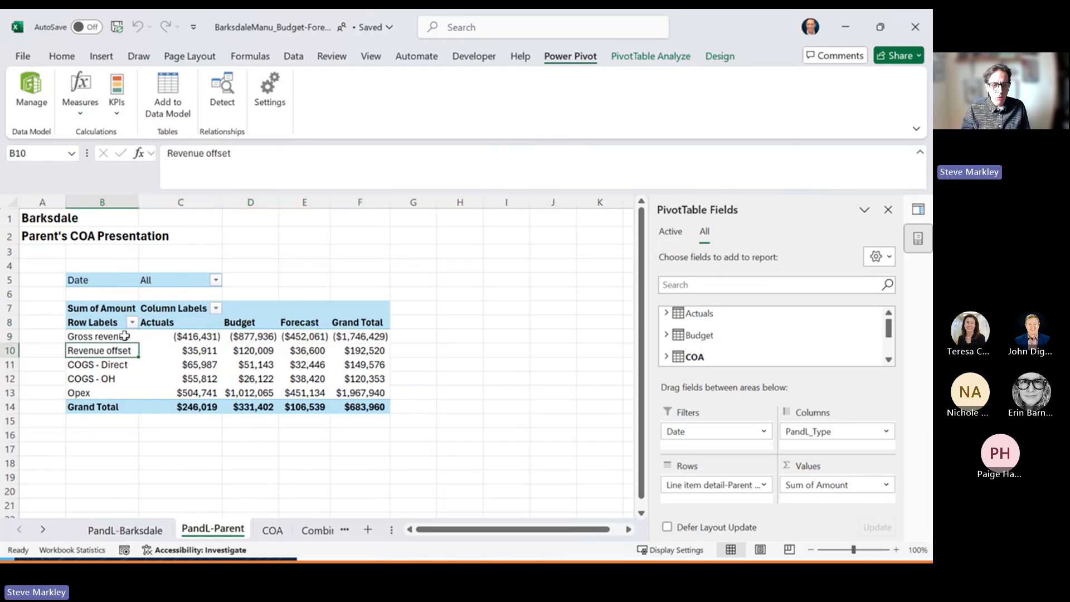
pyautogui.click(124, 337)
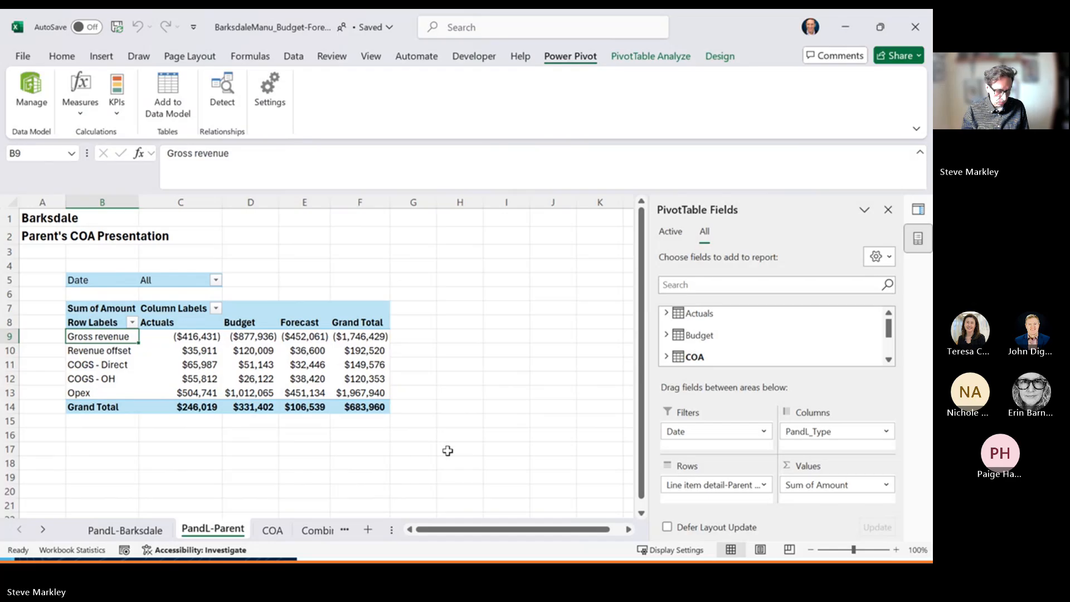
# Glance at the Budget table in the Book2 workbook and return to the Budget-Forecast workbook.
pyautogui.hotkey('alt', 'Tab')
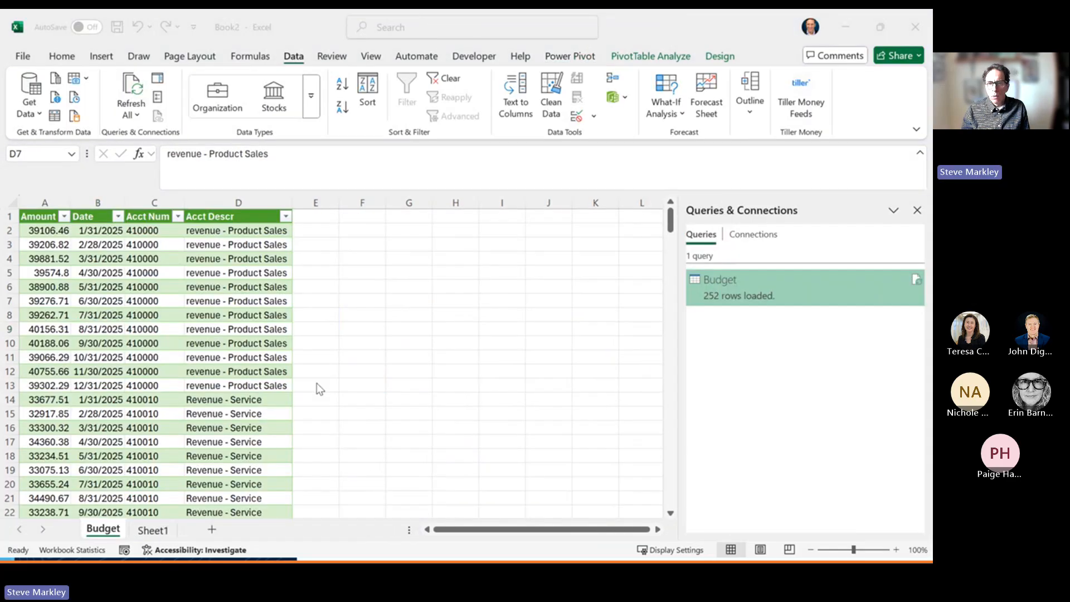
pyautogui.click(226, 330)
pyautogui.hotkey('alt', 'Tab')
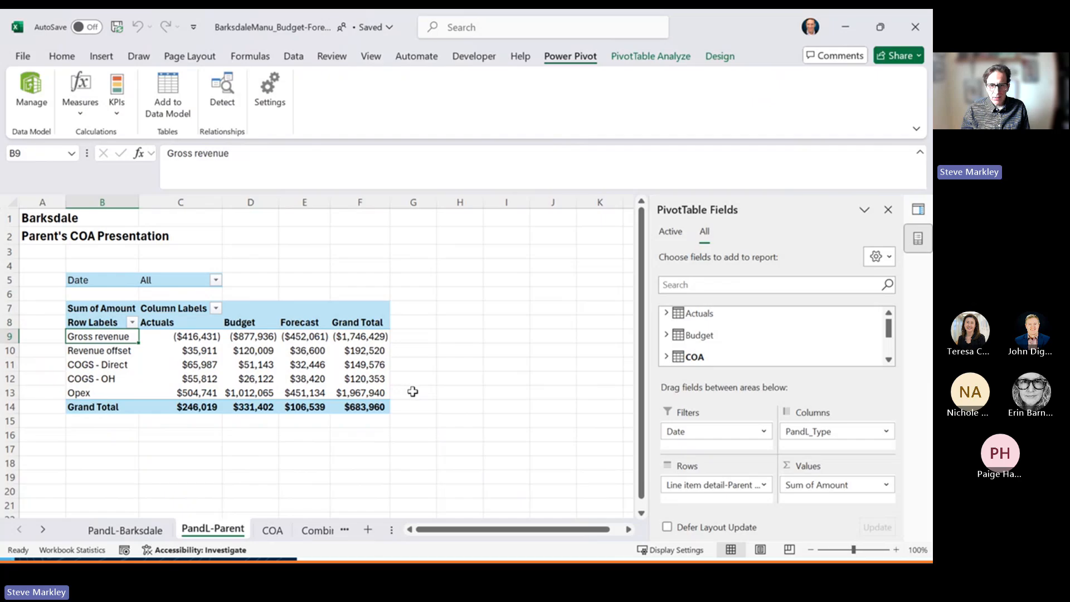
# Inspect the Revenue offset forecast and the Gross revenue forecast and budget amounts in the PandL-Parent pivot table.
pyautogui.click(308, 350)
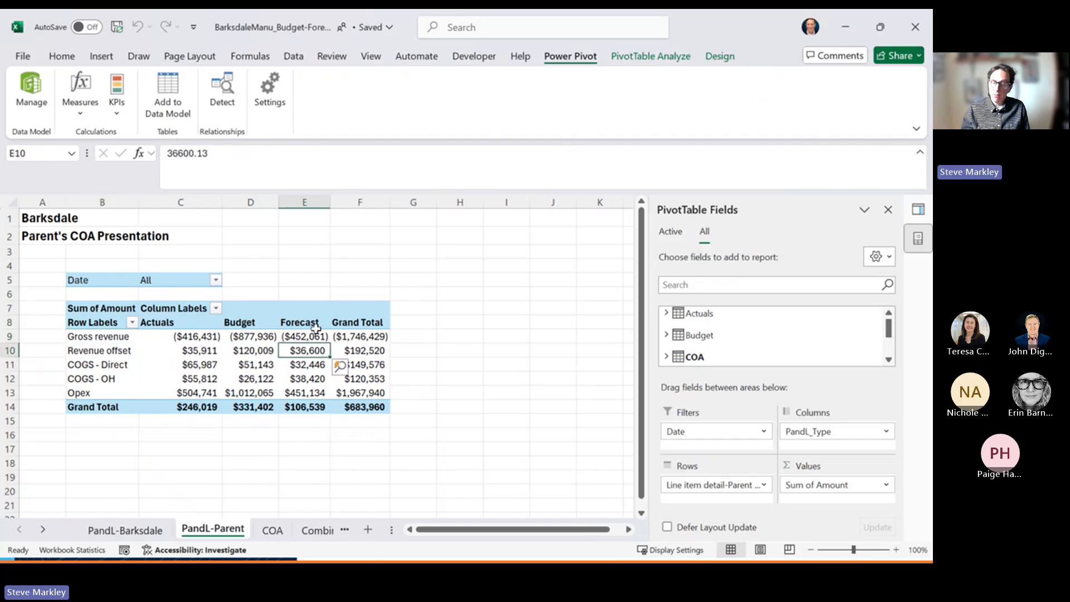
pyautogui.moveTo(308, 333)
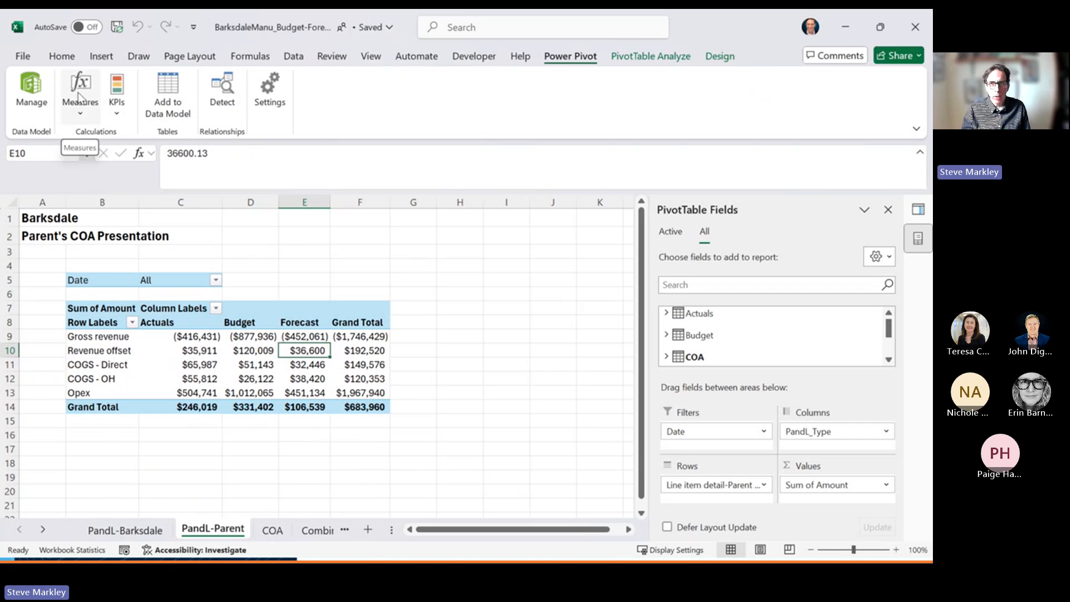
pyautogui.click(324, 336)
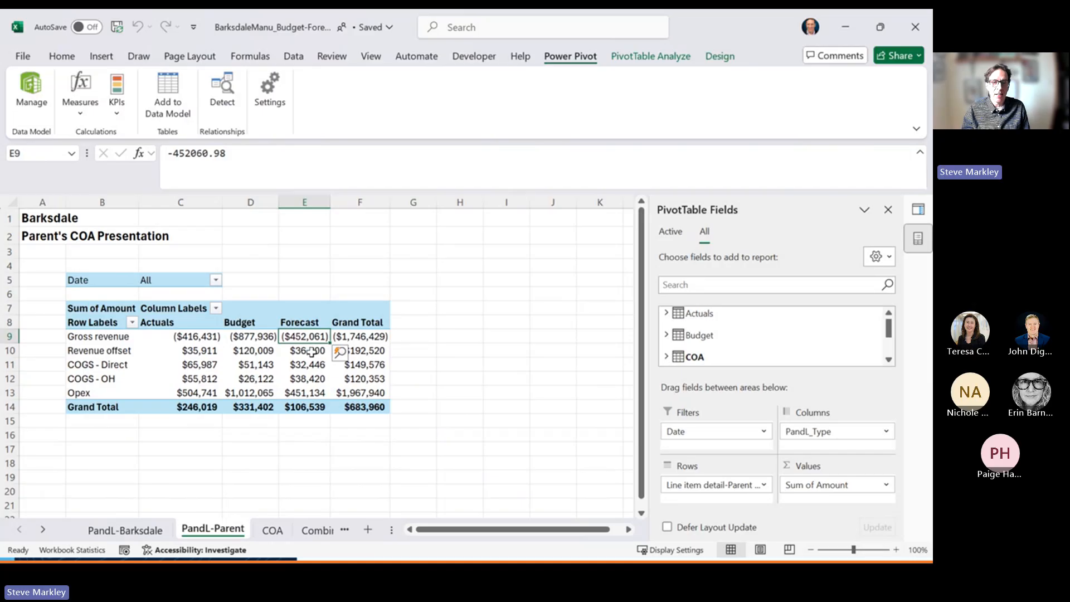
pyautogui.moveTo(324, 338)
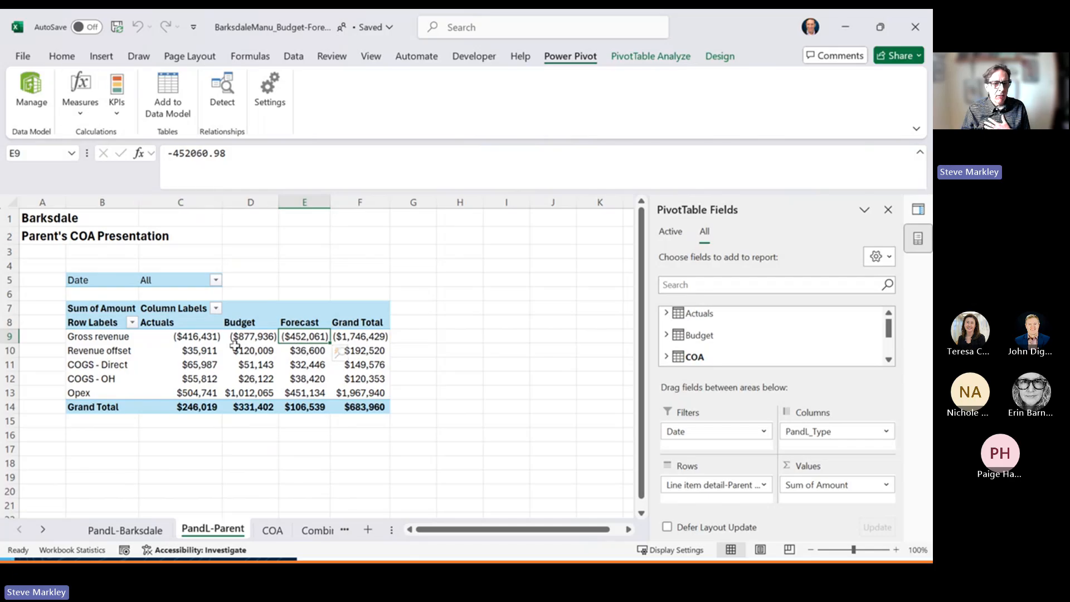
pyautogui.click(254, 338)
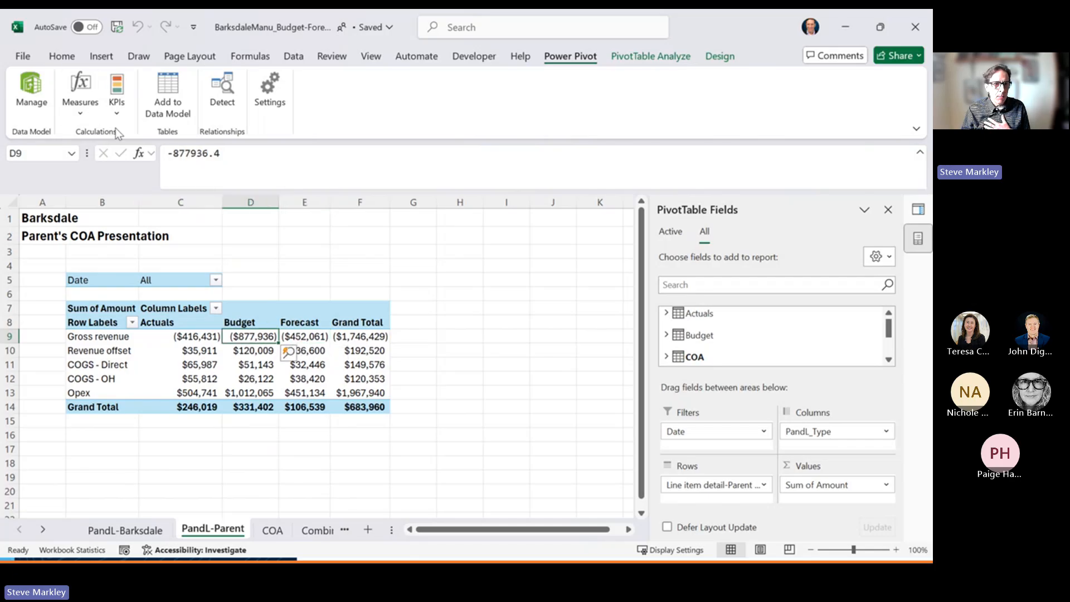
# Look at the data model's measures list in Manage Measures and close it without adding a measure.
pyautogui.click(81, 109)
pyautogui.click(167, 159)
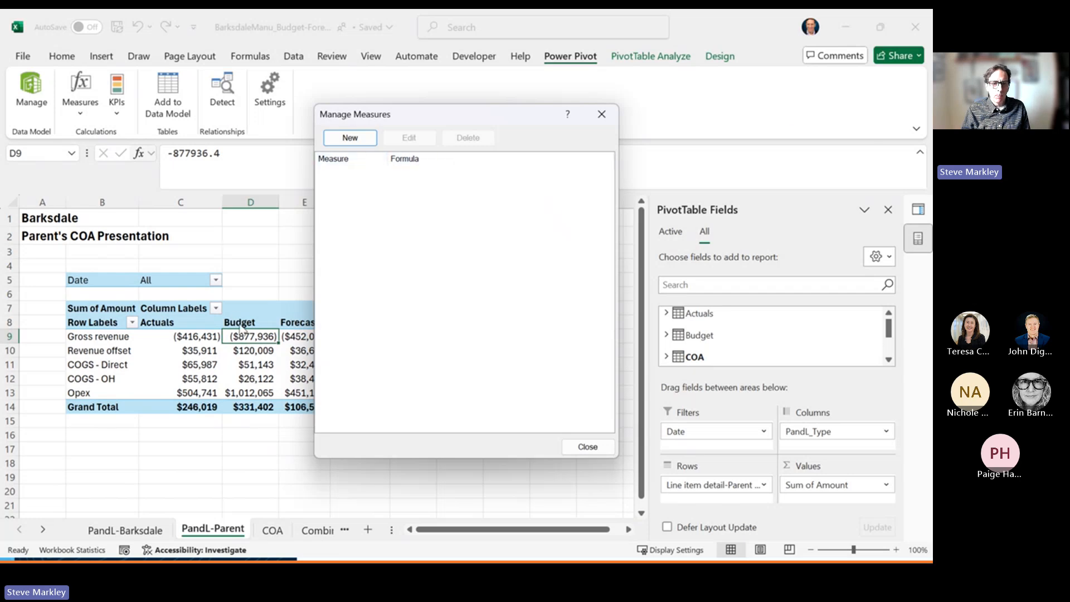
pyautogui.click(588, 446)
# Reopen the Power Pivot data model, review the Forecast, Budget, Actuals and Combined tables, and close it.
pyautogui.click(287, 351)
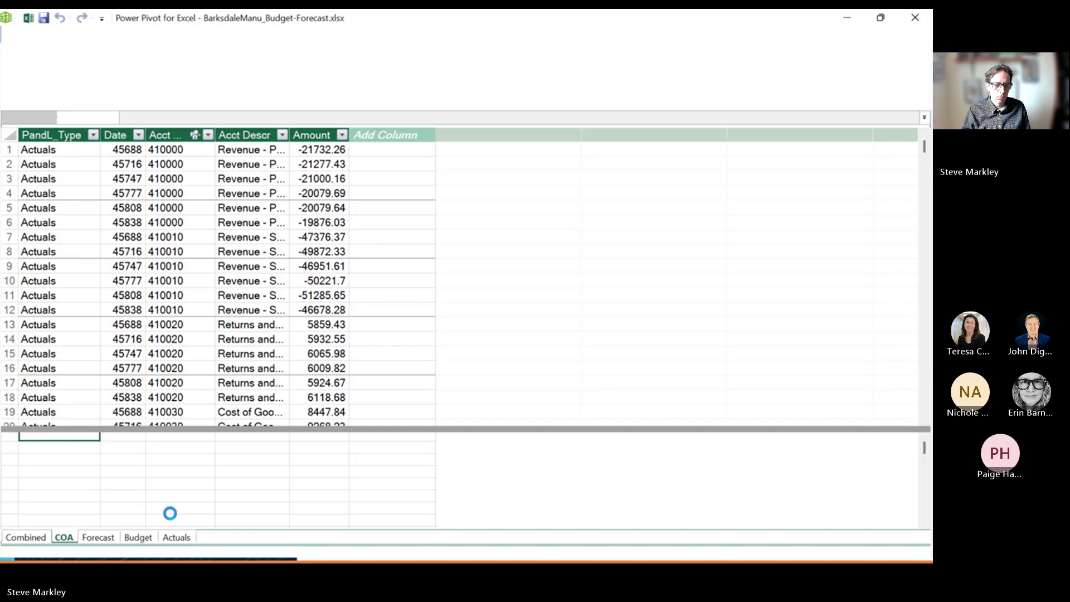
pyautogui.click(98, 536)
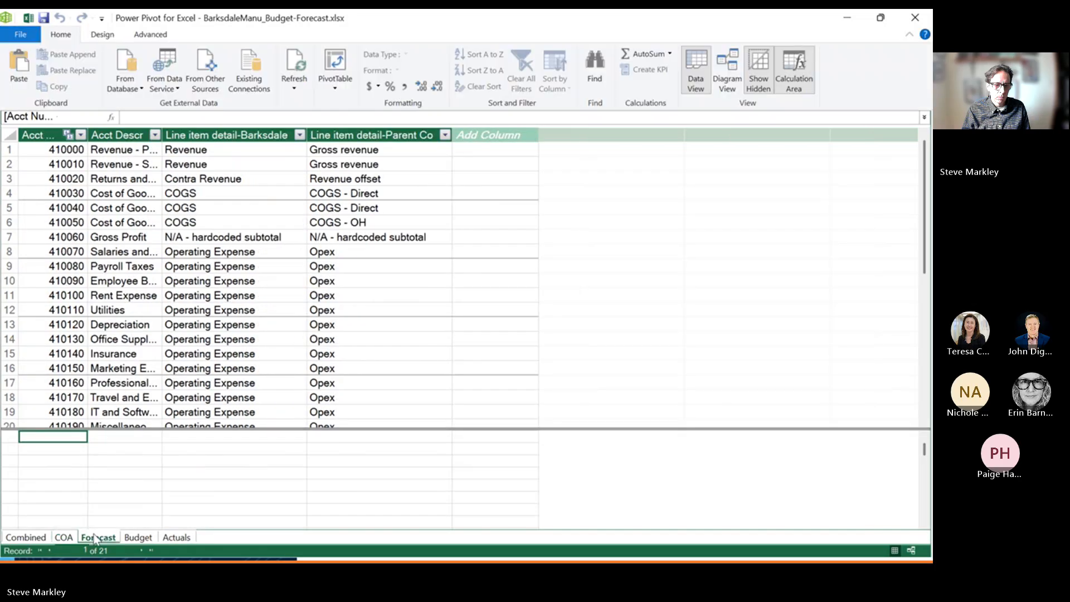
pyautogui.click(138, 537)
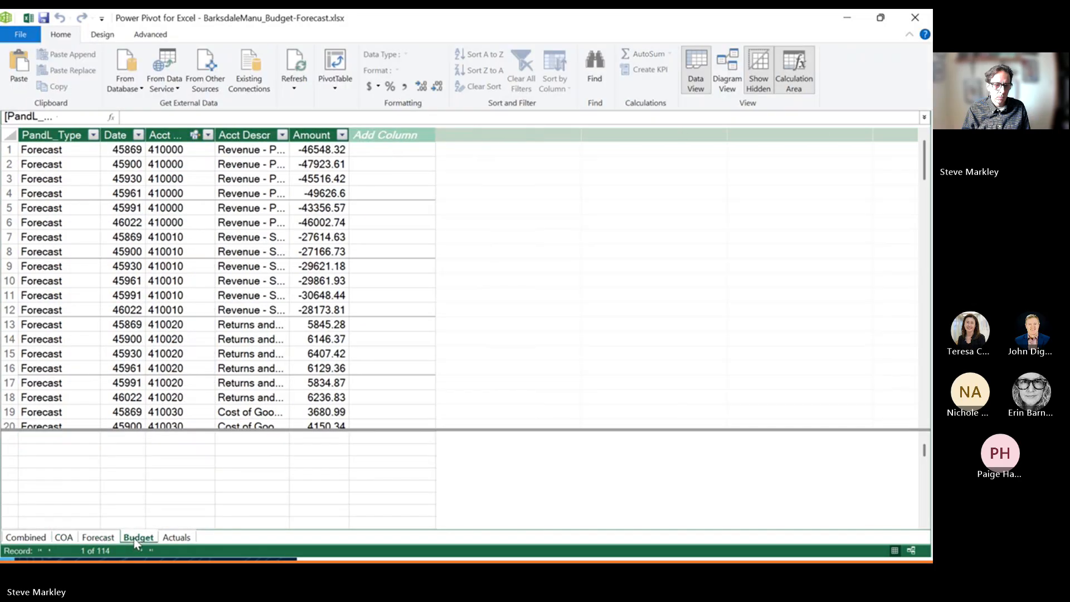
pyautogui.click(167, 536)
pyautogui.click(40, 537)
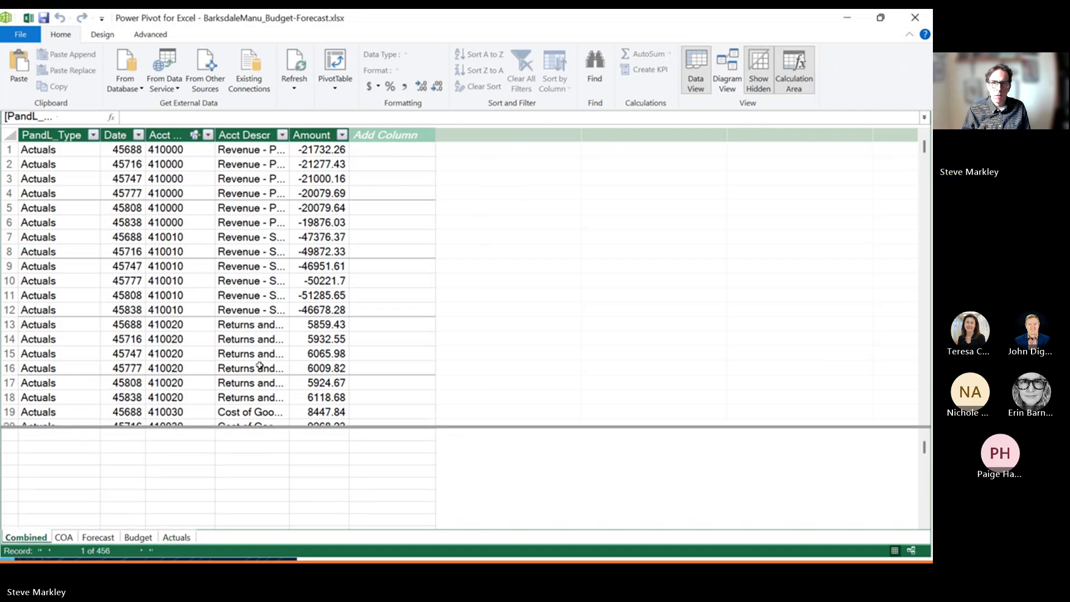
pyautogui.click(913, 18)
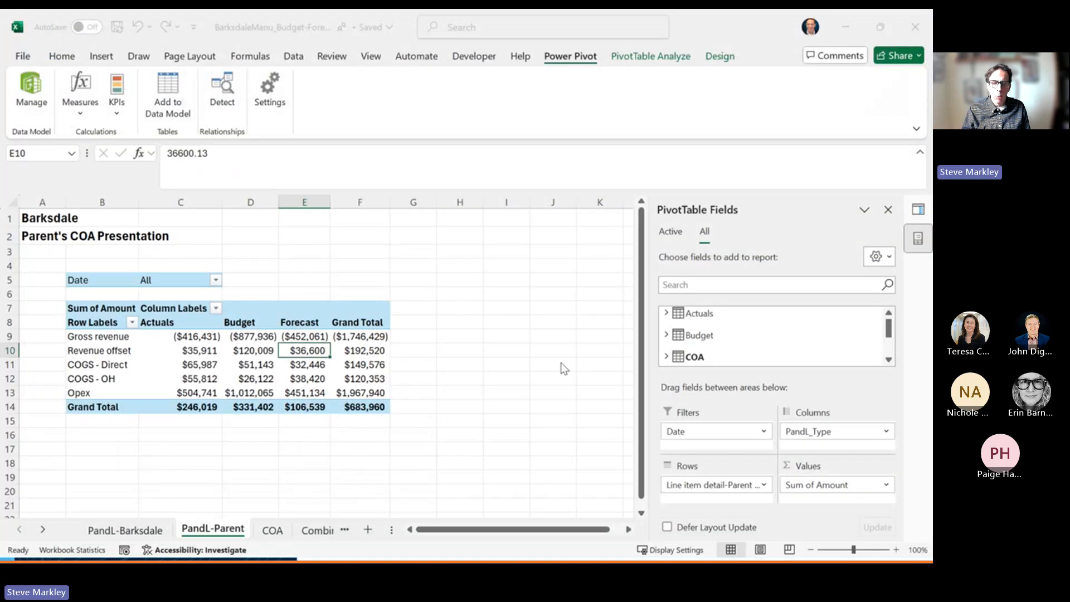
# Glance at the Revenue offset budget amount in PandL-Parent and switch to the Bike_Shop_Sample_Unit_Data workbook.
pyautogui.click(252, 350)
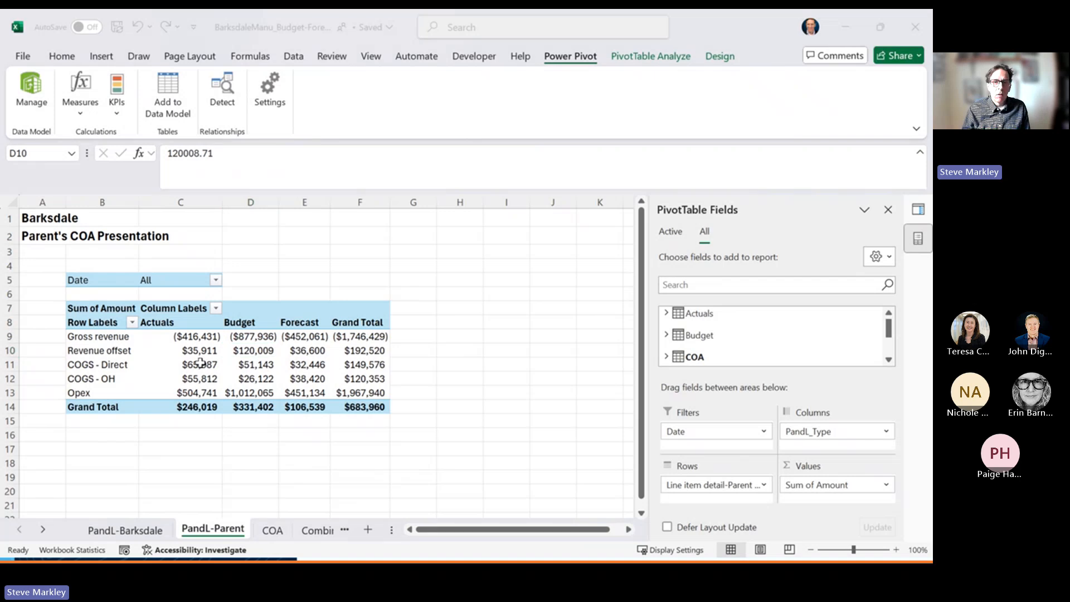
pyautogui.hotkey('alt', 'Tab')
pyautogui.hotkey('alt', 'Tab')
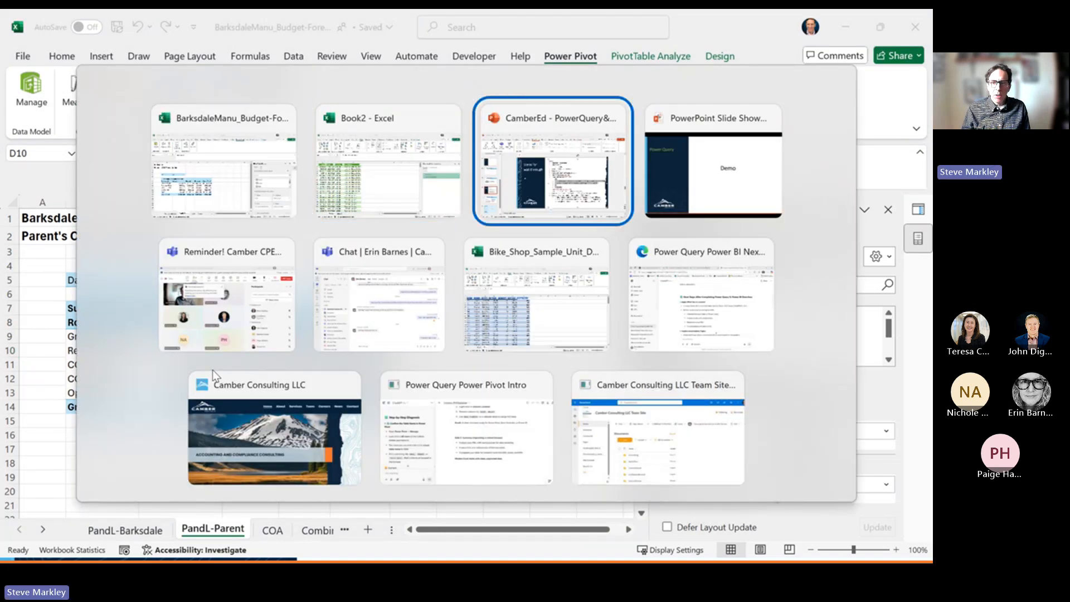
pyautogui.press('Escape')
pyautogui.hotkey('alt', 'Tab')
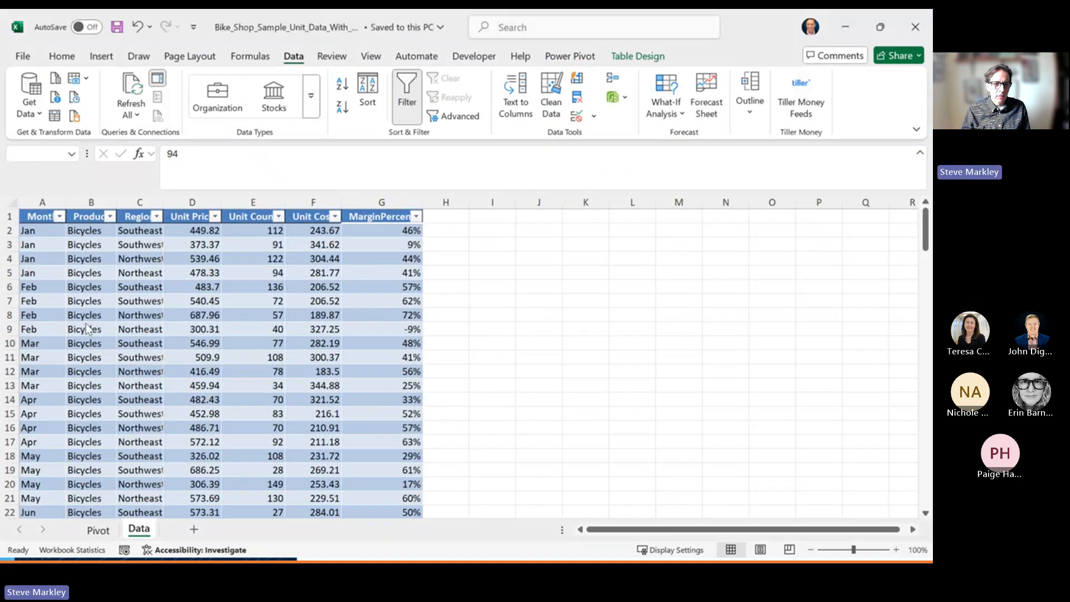
# Examine the Month, Region and Unit Price columns and the MarginPercent formula in the Data sheet's first row.
pyautogui.click(129, 289)
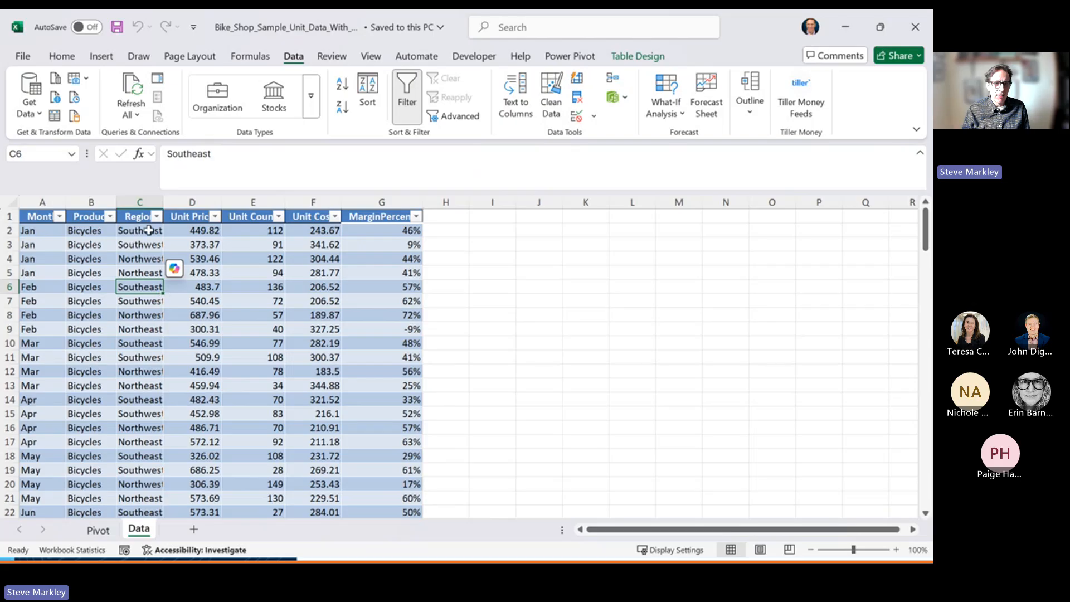
pyautogui.click(52, 232)
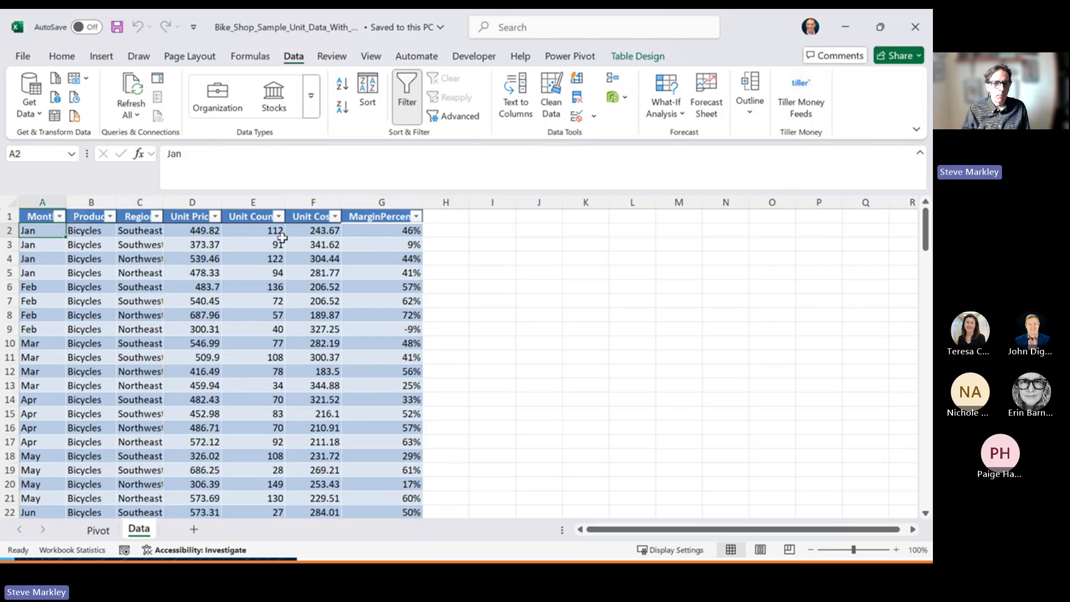
pyautogui.click(405, 231)
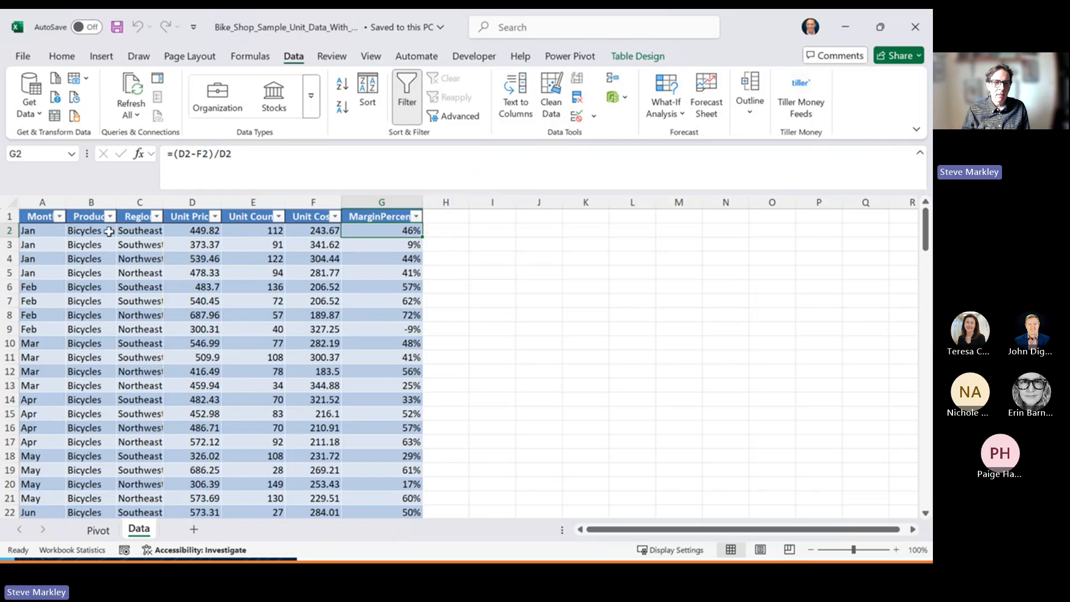
pyautogui.click(133, 233)
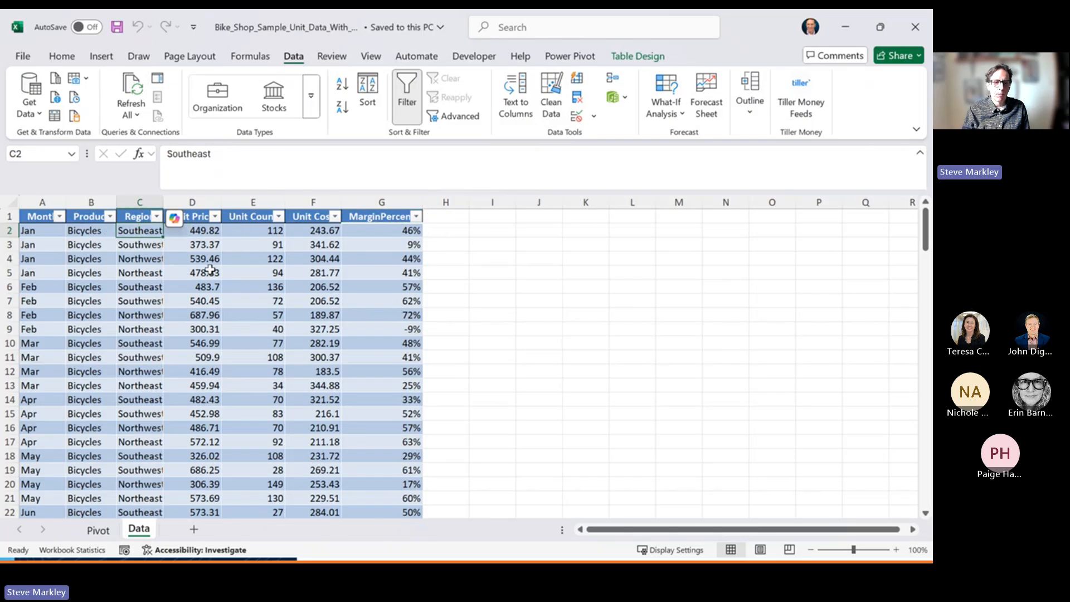
pyautogui.click(393, 233)
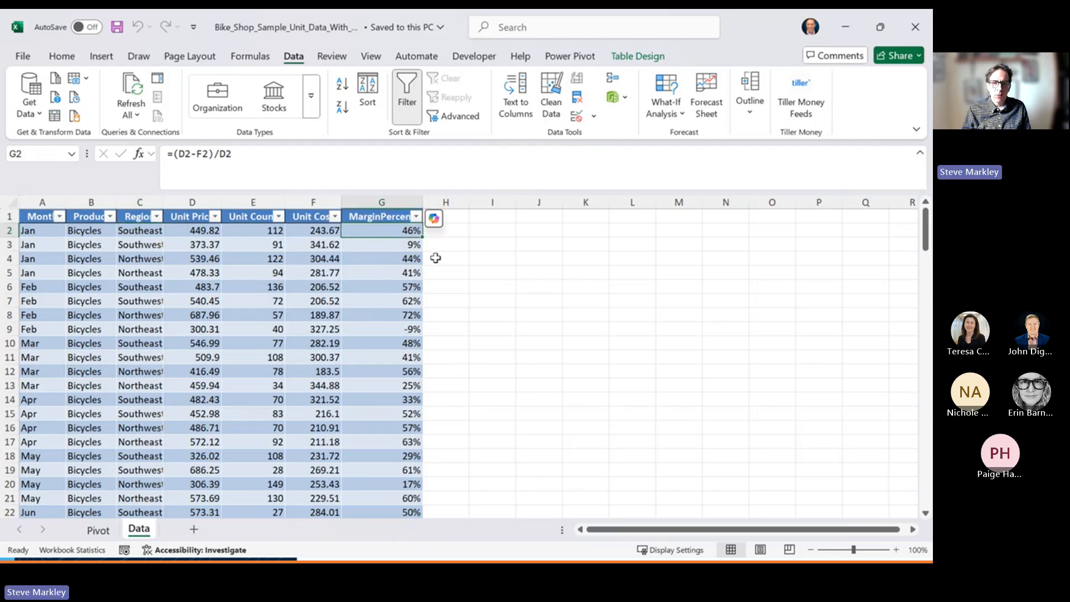
pyautogui.click(204, 232)
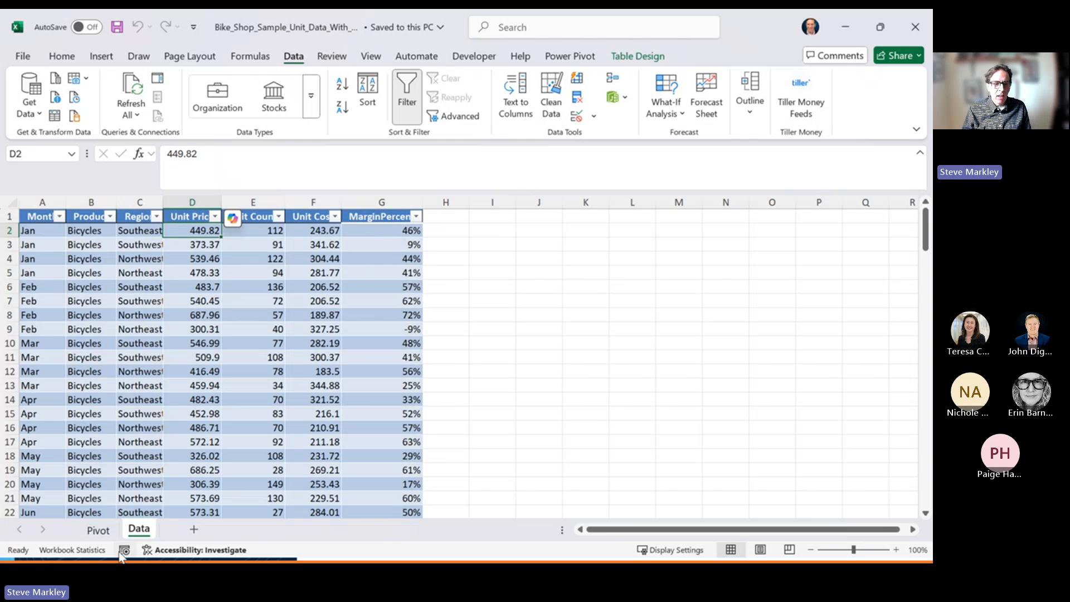
# Open the Pivot sheet and compare the Northwest row's Sum of MarginPercent with Msr_MarginPercent, Unit Price and Unit Cost.
pyautogui.click(99, 531)
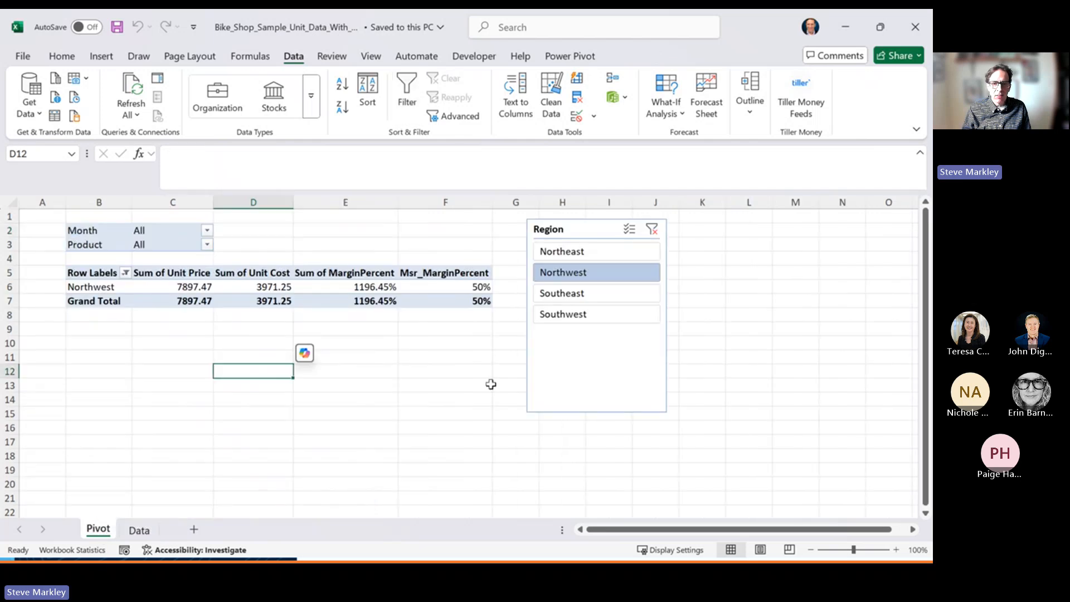
pyautogui.click(370, 286)
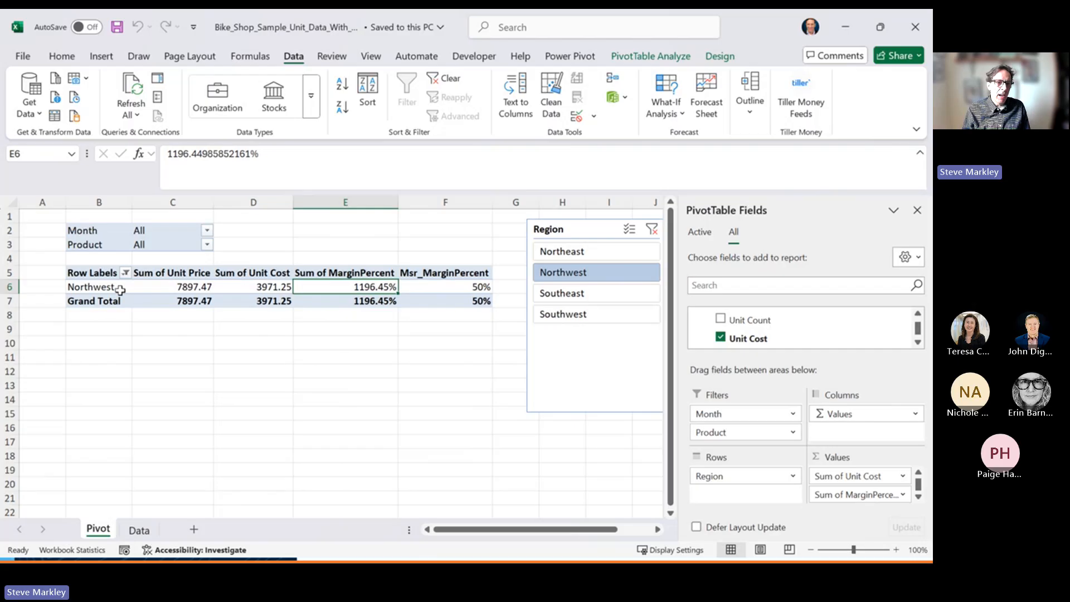
pyautogui.click(119, 288)
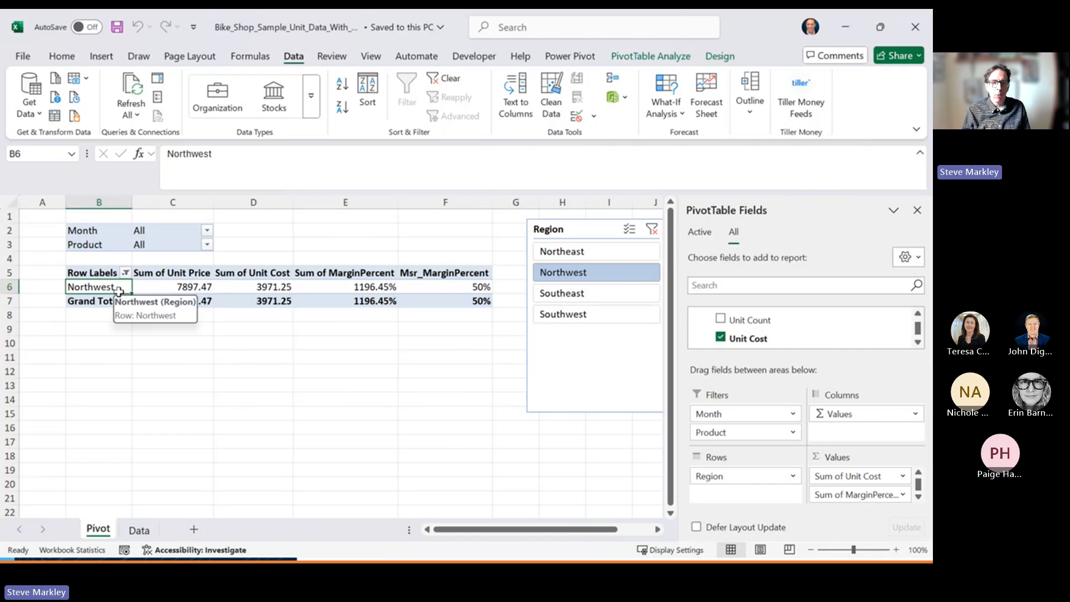
pyautogui.click(384, 287)
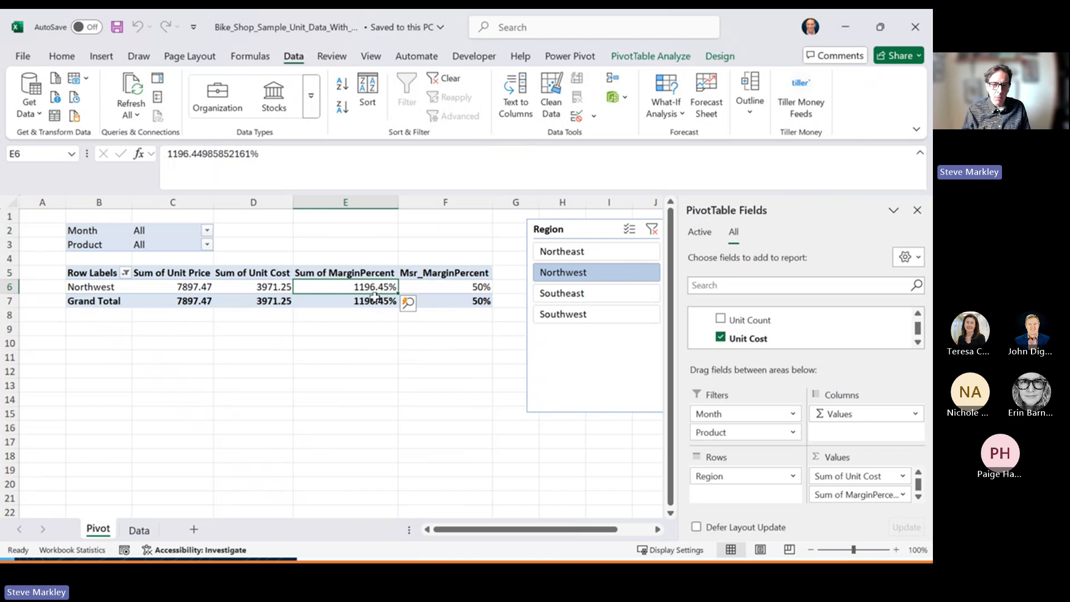
pyautogui.click(473, 287)
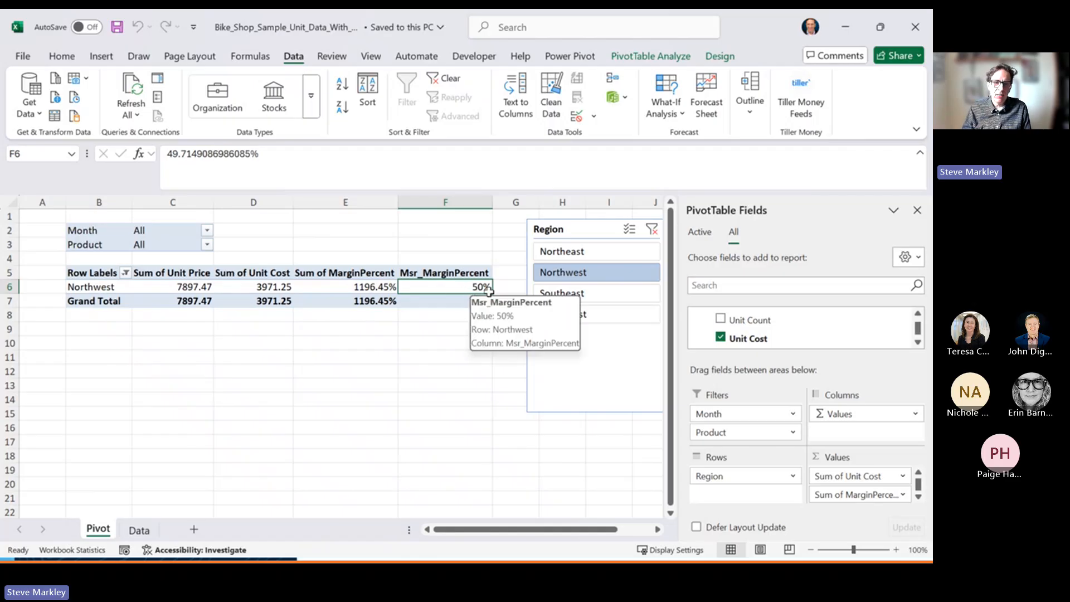
pyautogui.click(184, 289)
pyautogui.click(234, 286)
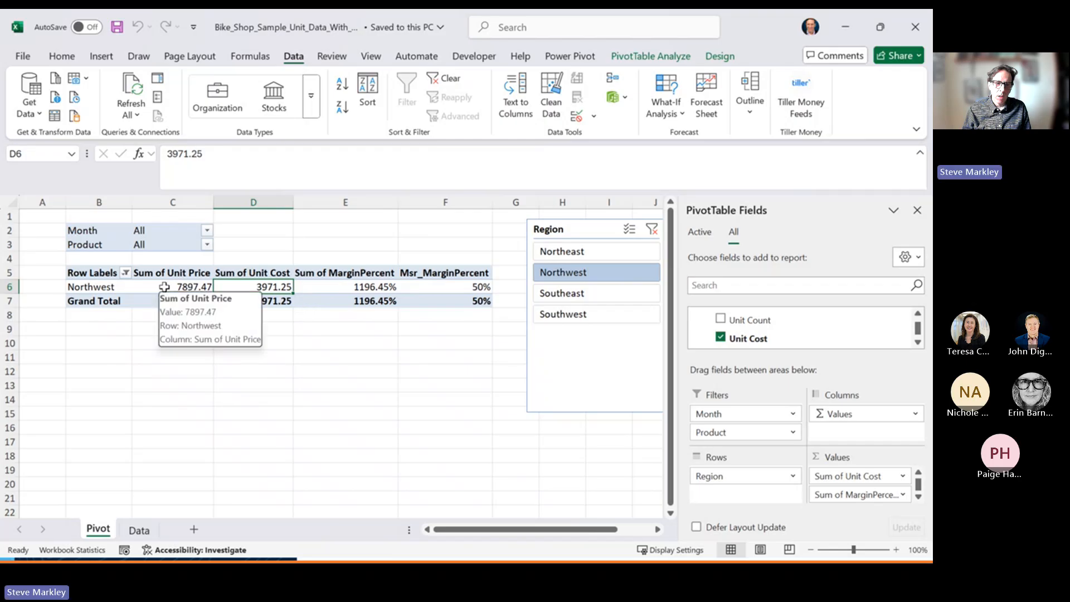
pyautogui.click(374, 287)
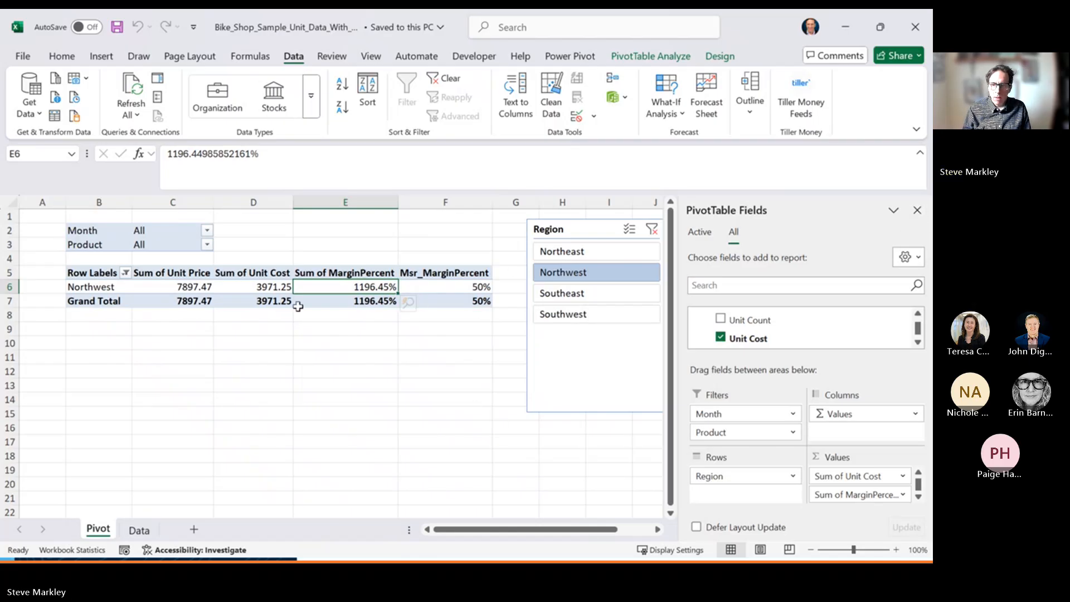
pyautogui.moveTo(299, 307); pyautogui.dragTo(268, 303)
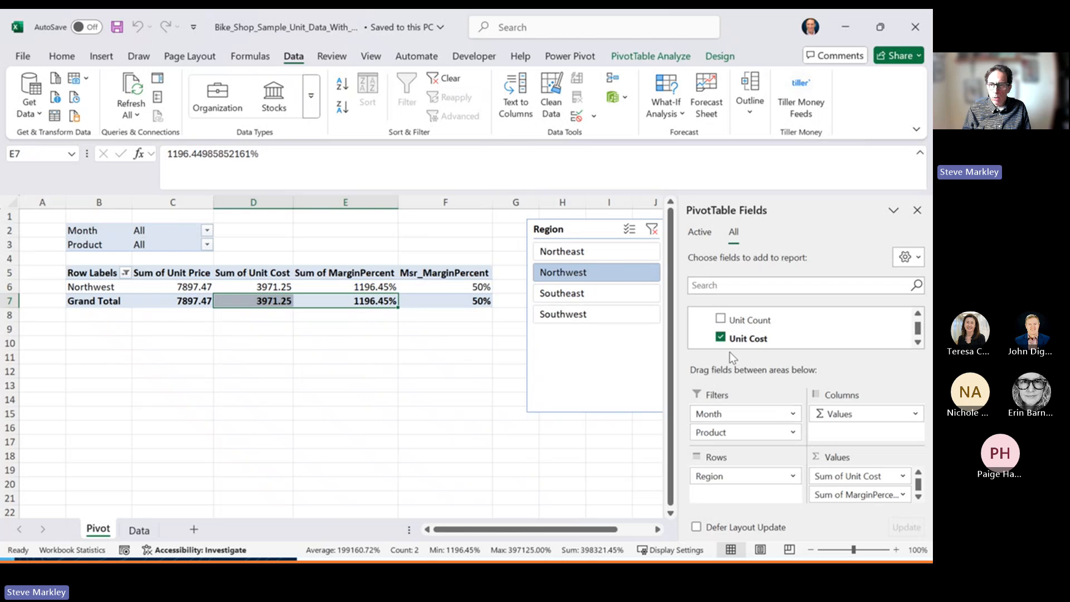
# Look through Table1's fields in the pivot table's field list and locate the Msr_MarginPercent measure.
pyautogui.click(918, 314)
pyautogui.click(918, 313)
pyautogui.click(918, 313)
pyautogui.click(918, 314)
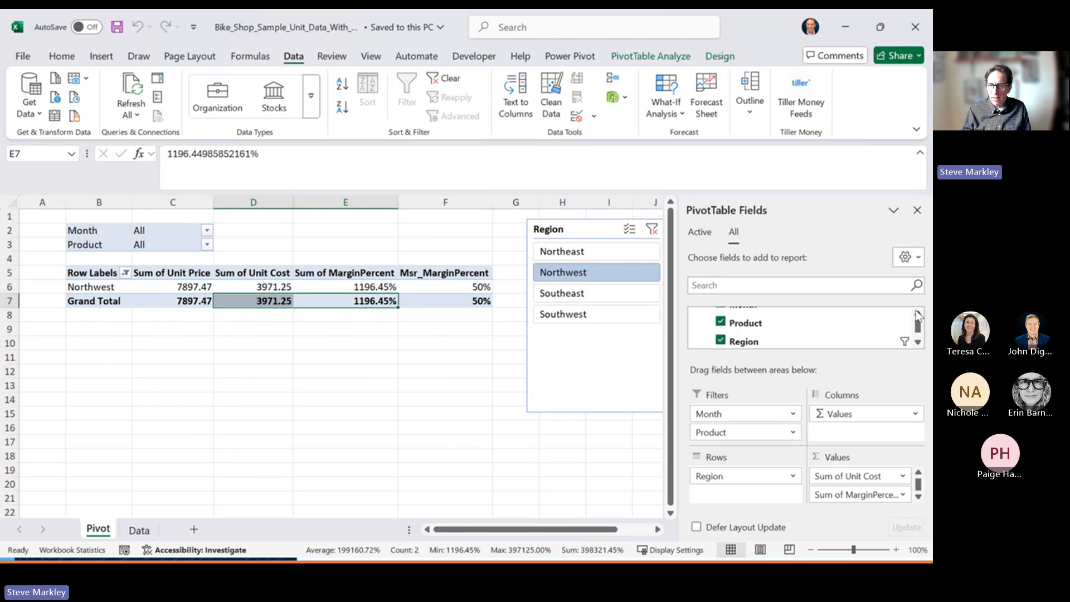
pyautogui.click(918, 313)
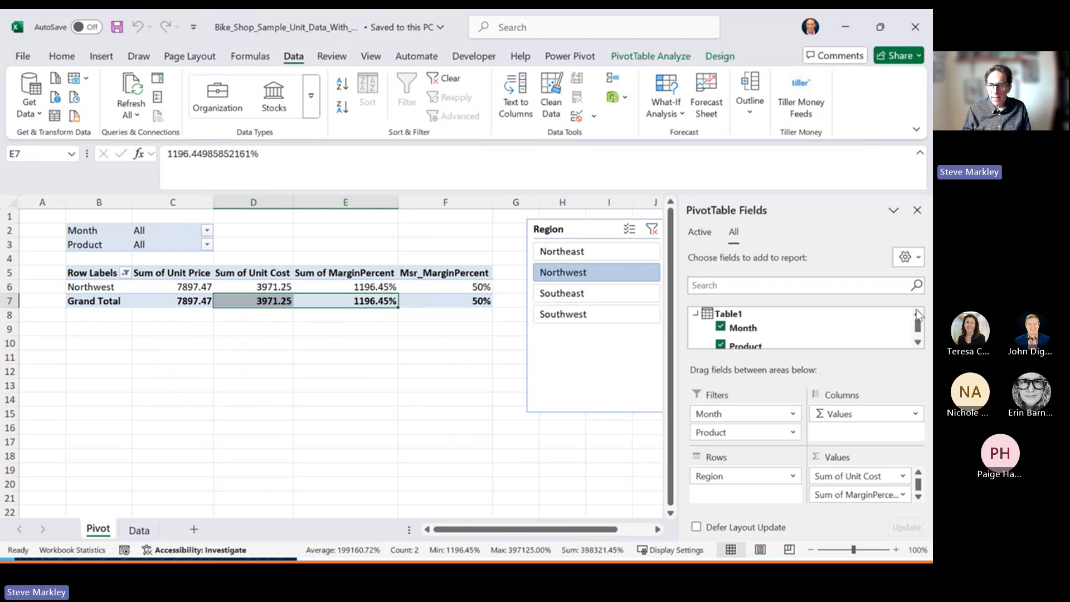
pyautogui.click(698, 316)
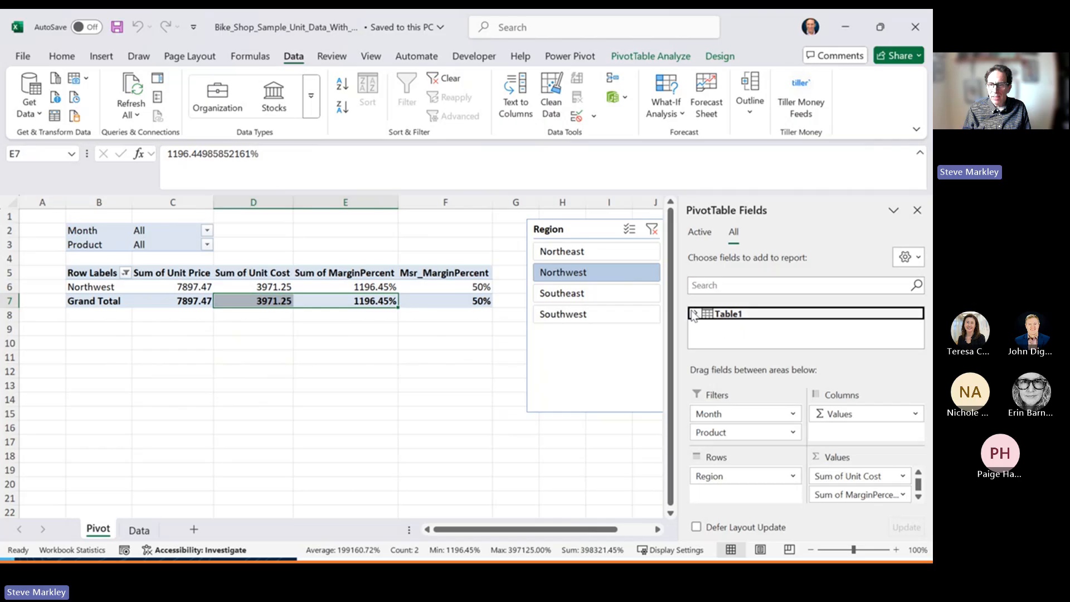
pyautogui.scroll(-3, 821, 335)
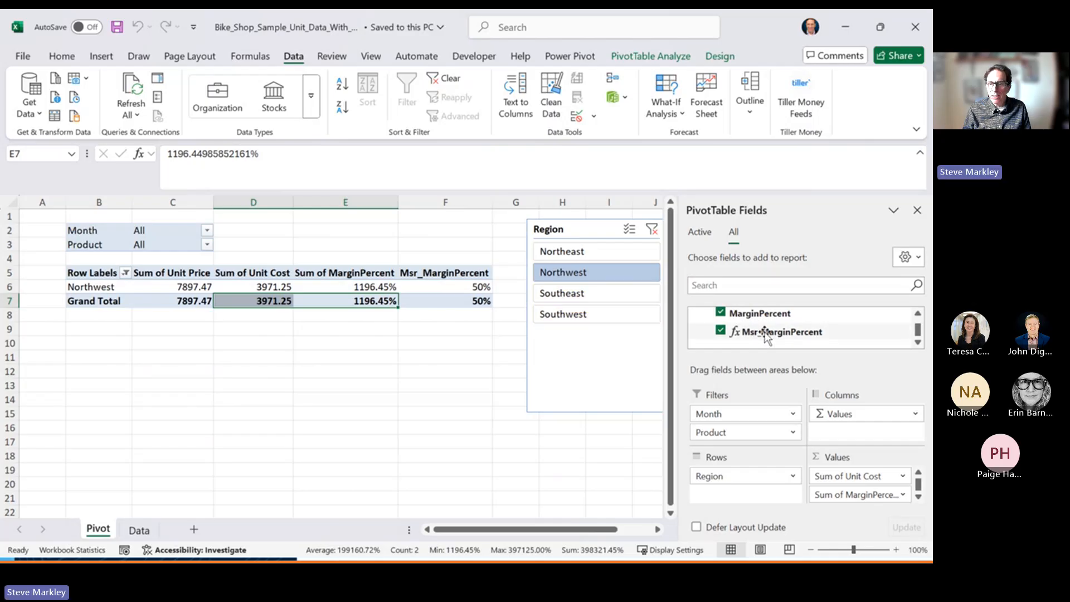
# Move the Product field from the pivot table's filters to its rows, below Region.
pyautogui.click(232, 291)
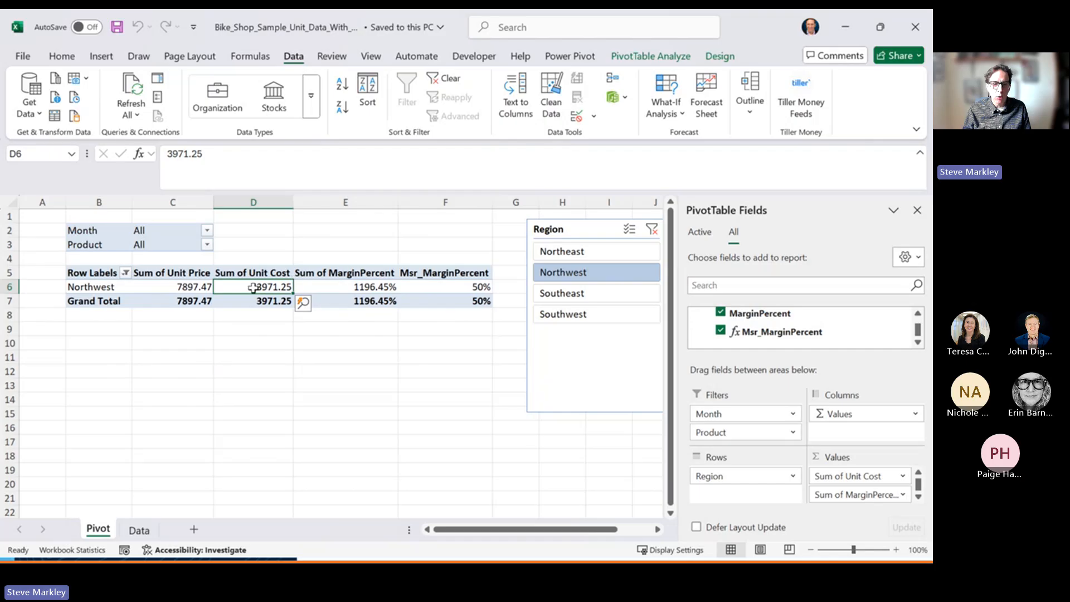
pyautogui.click(227, 342)
pyautogui.click(109, 287)
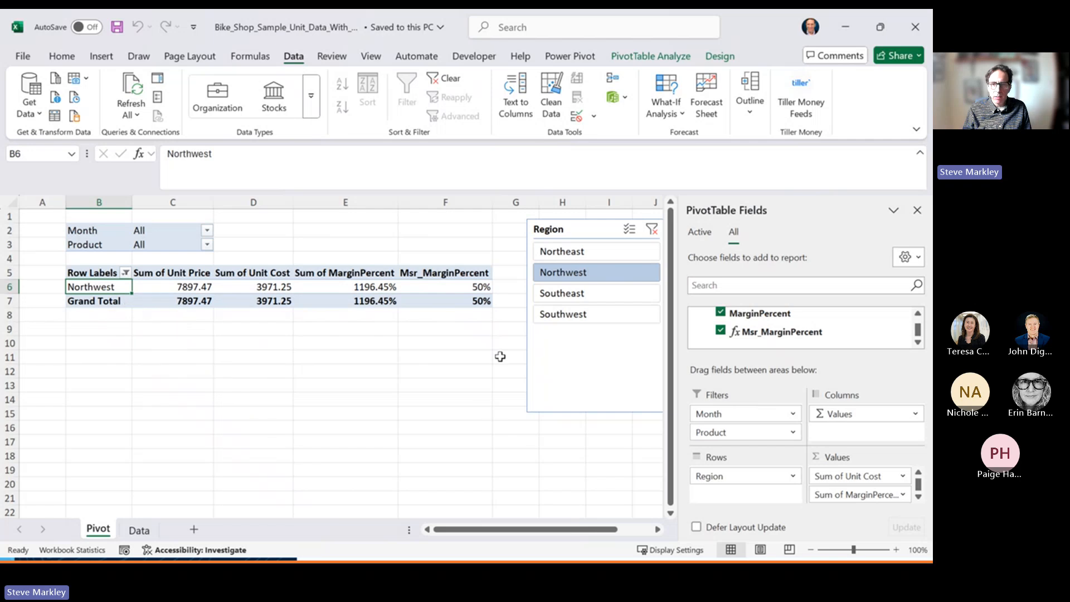
pyautogui.click(144, 274)
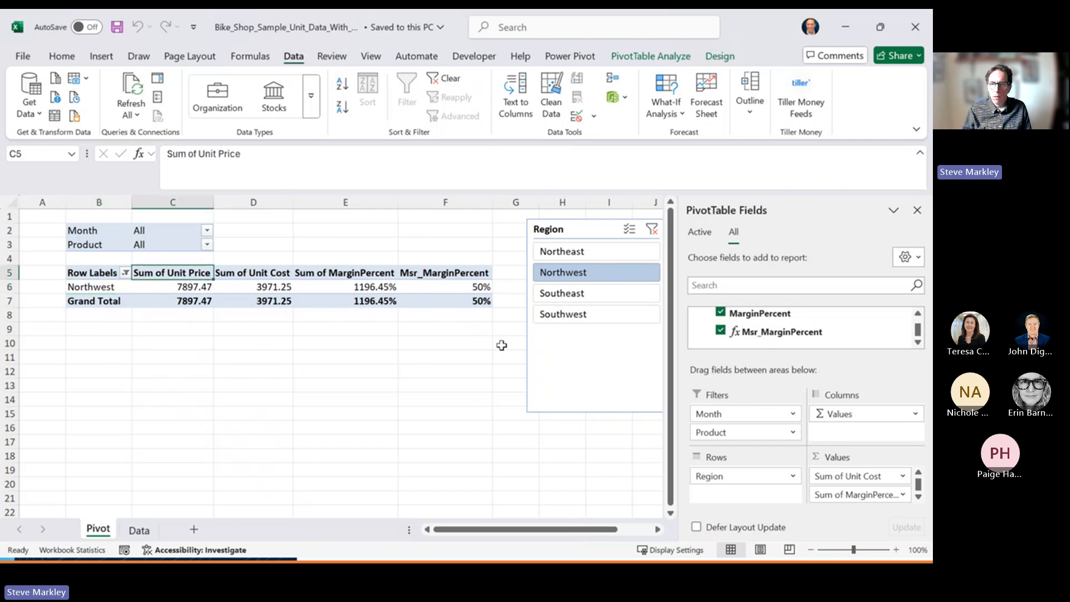
pyautogui.moveTo(728, 434); pyautogui.dragTo(742, 490)
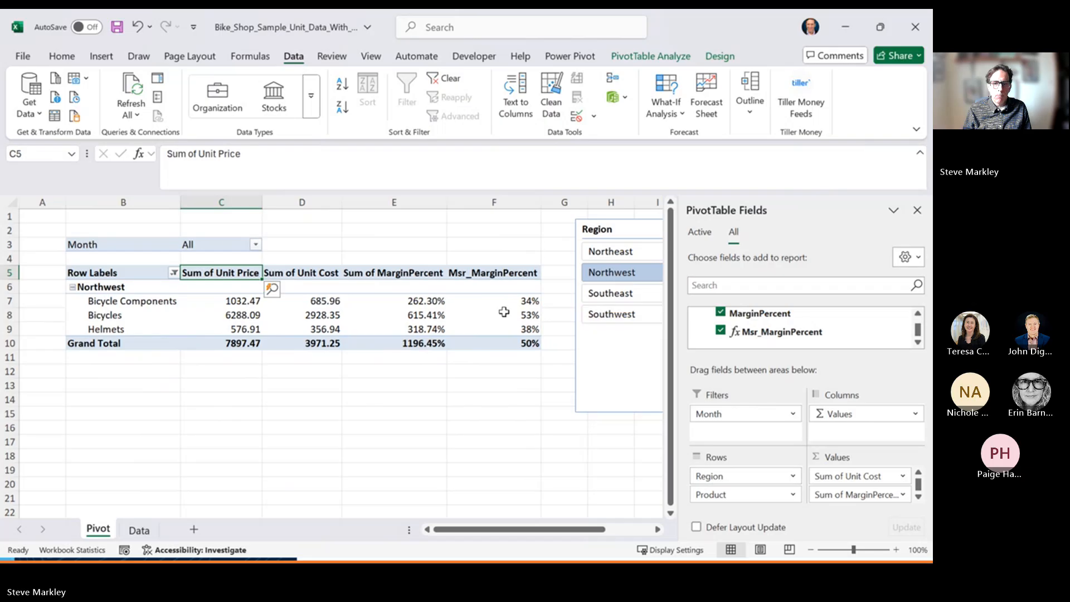
# Set the pivot table's Region row filter to include all regions.
pyautogui.click(174, 273)
pyautogui.click(228, 342)
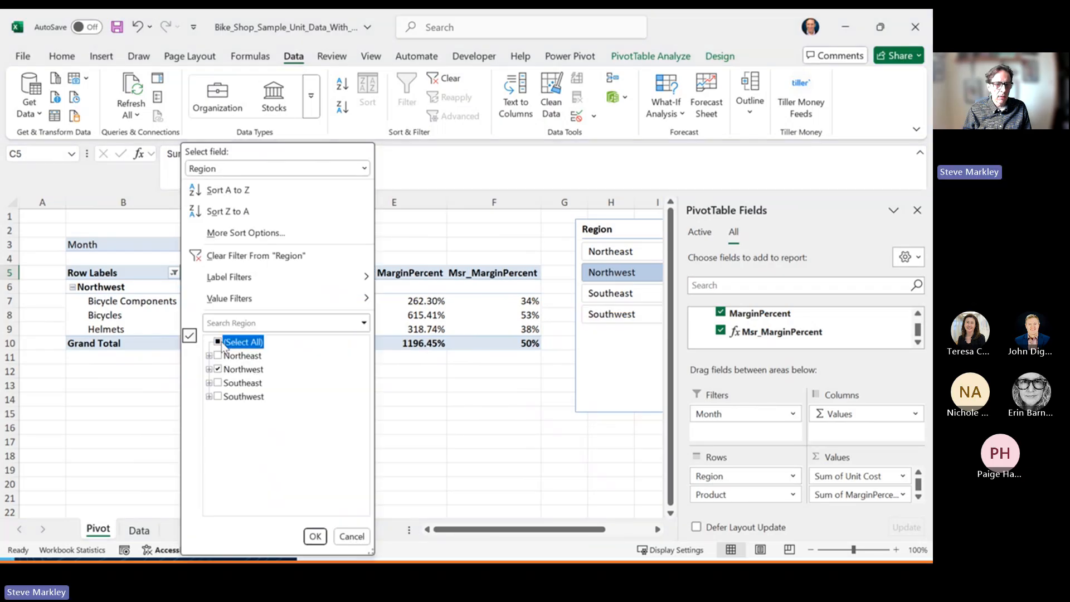
pyautogui.click(322, 531)
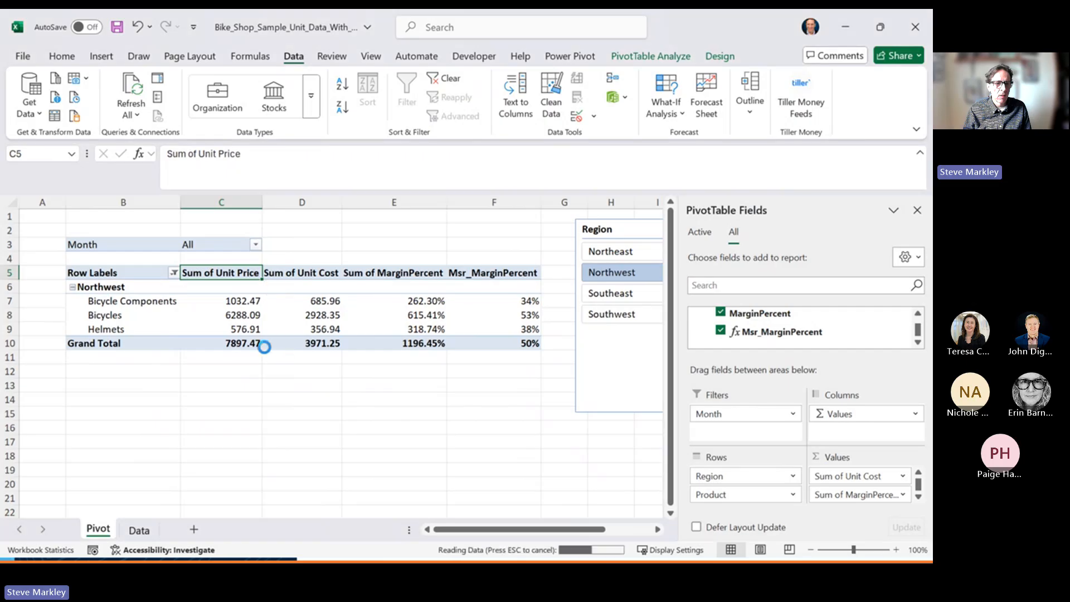
pyautogui.click(115, 289)
pyautogui.click(109, 294)
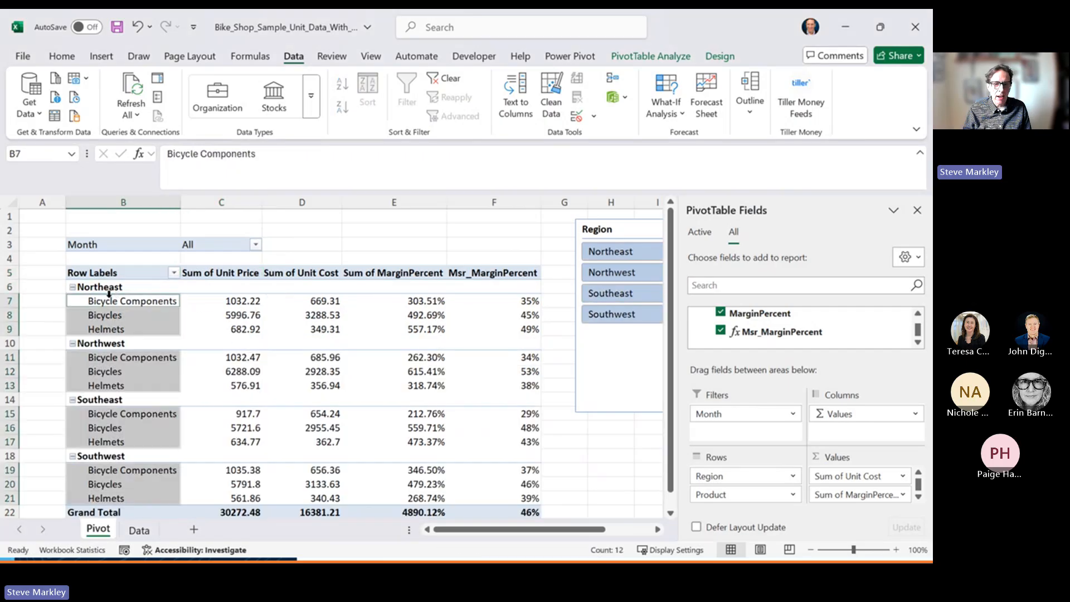
# Compare Sum of MarginPercent with Msr_MarginPercent for Bicycle Components and check the Bicycles margin measure in the Northeast region.
pyautogui.click(167, 304)
pyautogui.click(499, 304)
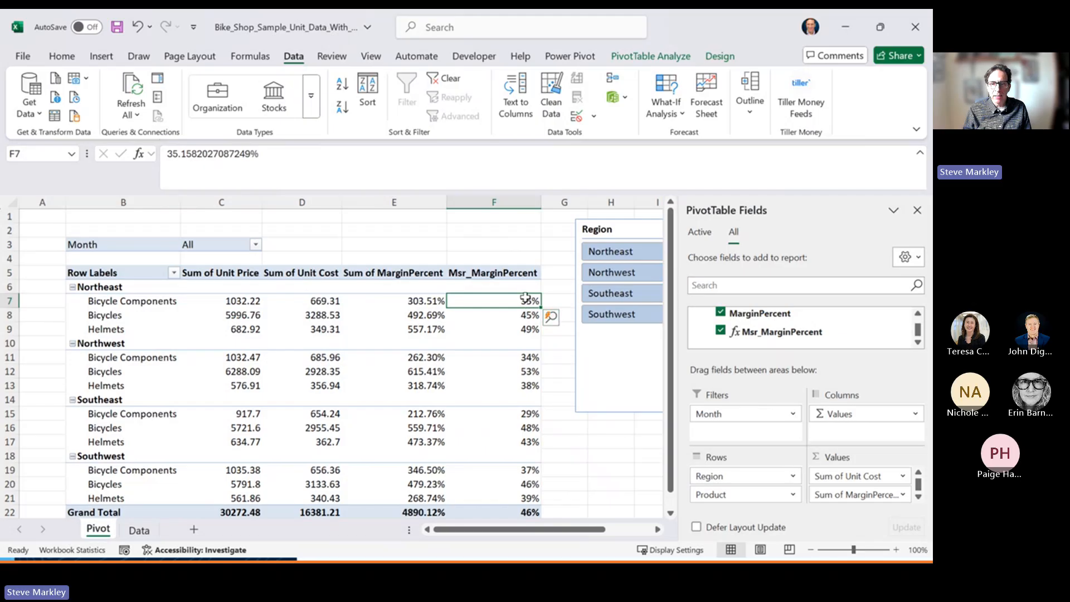
pyautogui.click(437, 300)
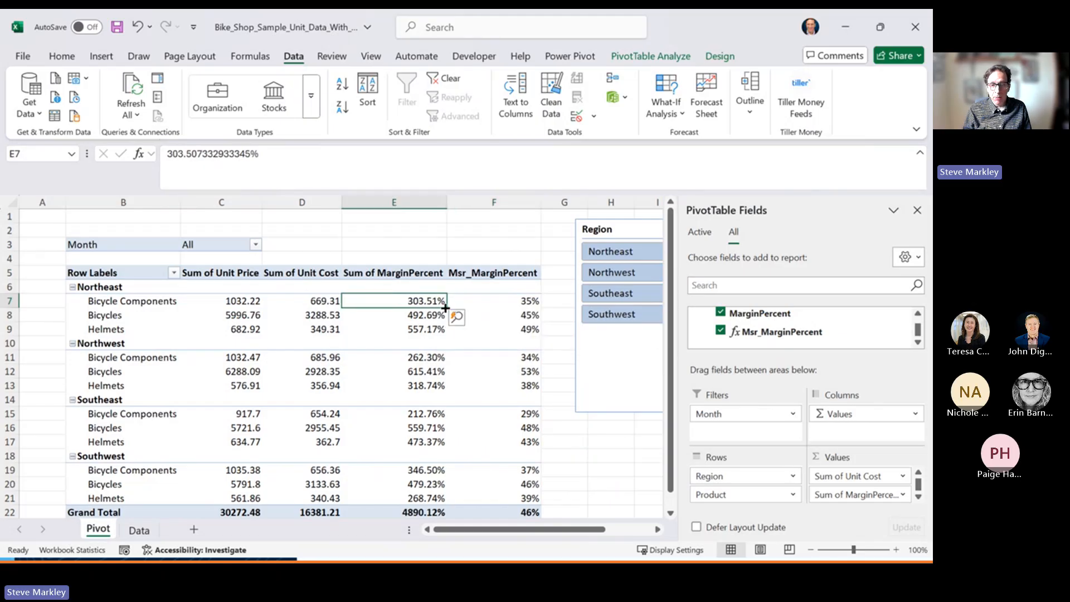
pyautogui.click(529, 301)
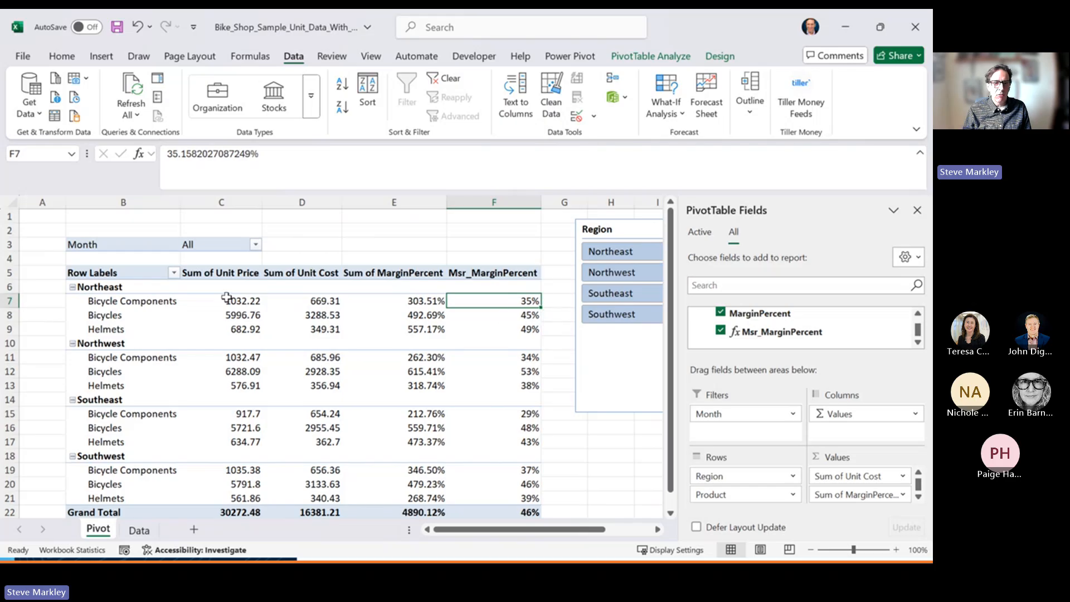
pyautogui.click(101, 300)
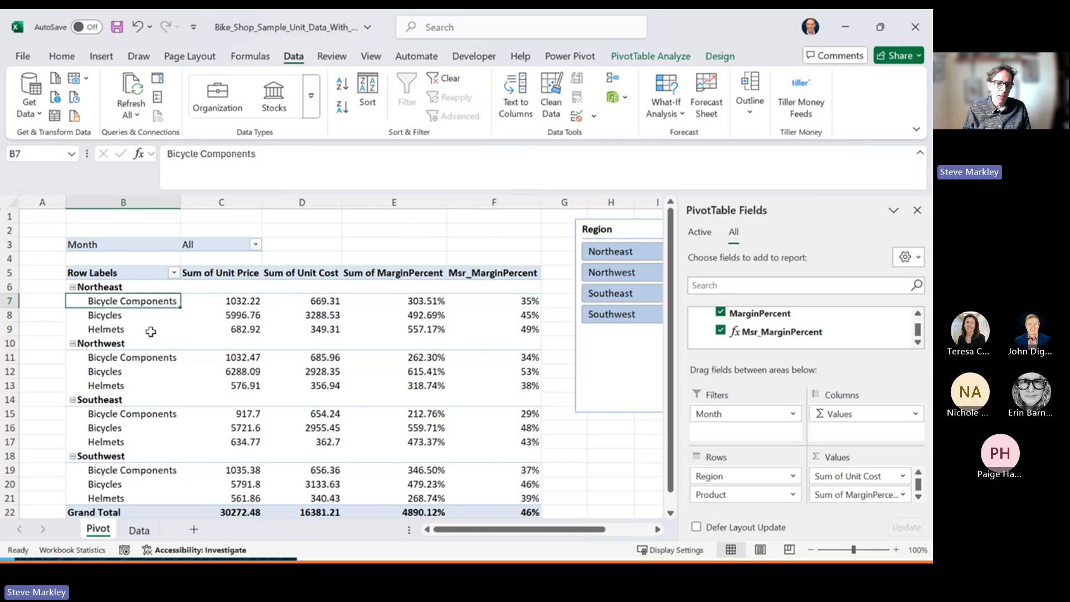
pyautogui.click(507, 303)
pyautogui.click(522, 315)
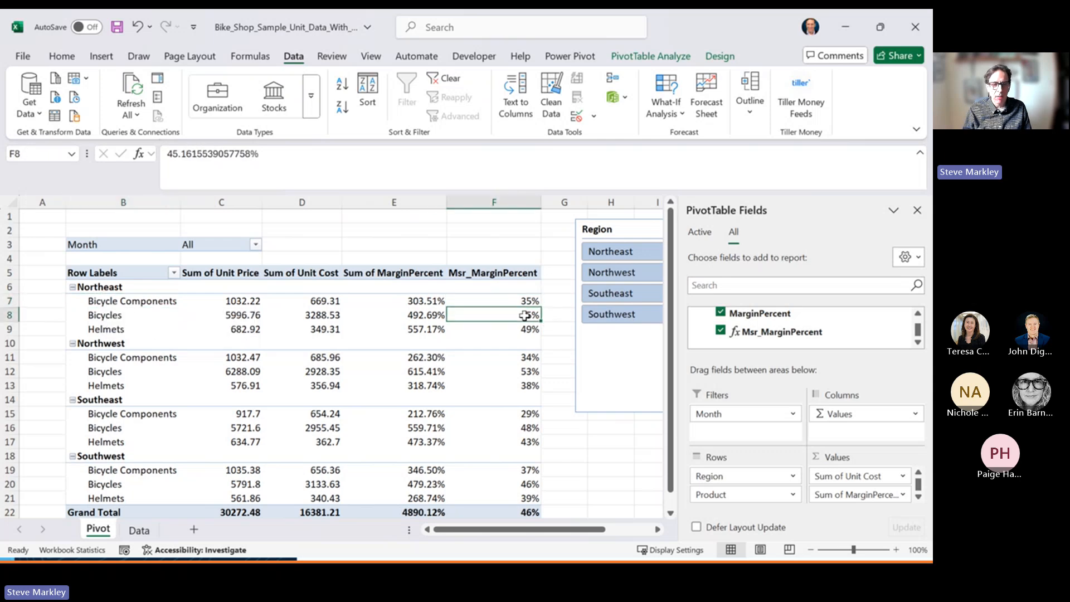
# Collapse the Northeast region's products in the pivot table and check its region-level Msr_MarginPercent.
pyautogui.click(73, 287)
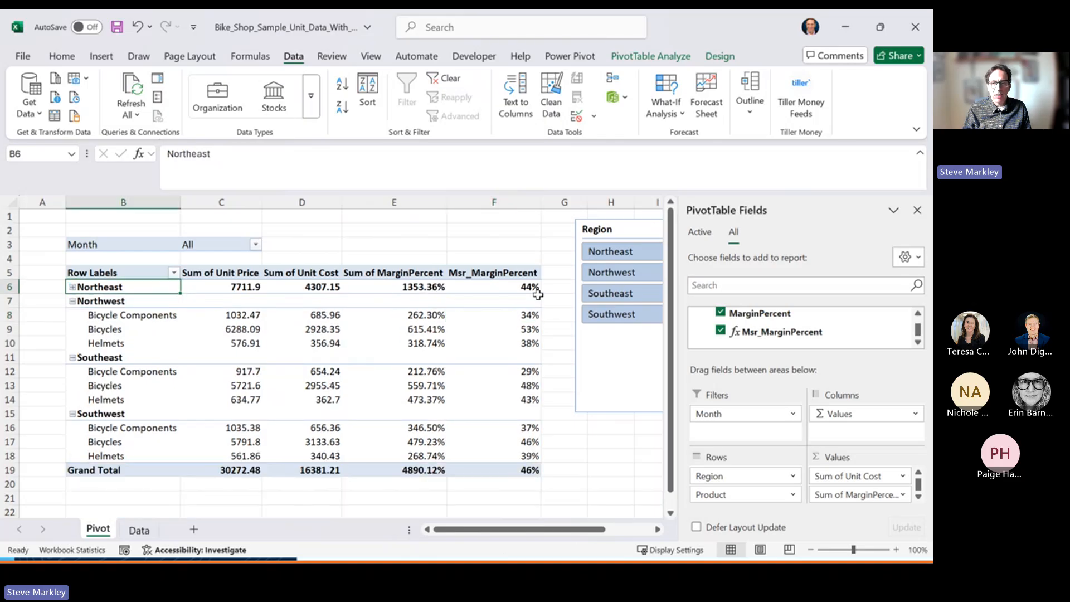
pyautogui.click(519, 287)
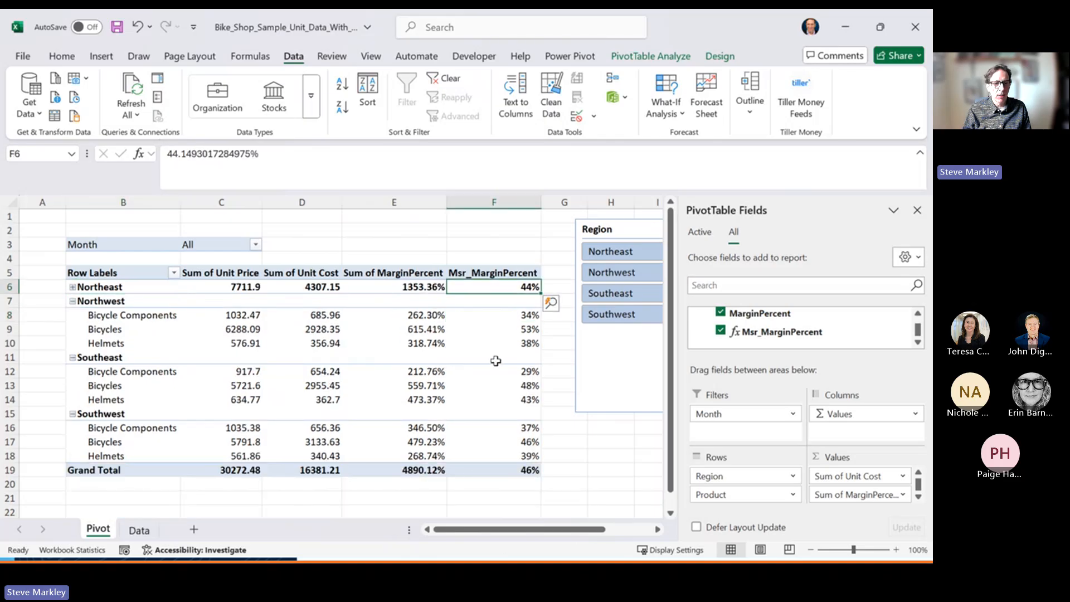
# Expand the Northeast region's products in the pivot table and inspect its Bicycle Components row.
pyautogui.click(72, 288)
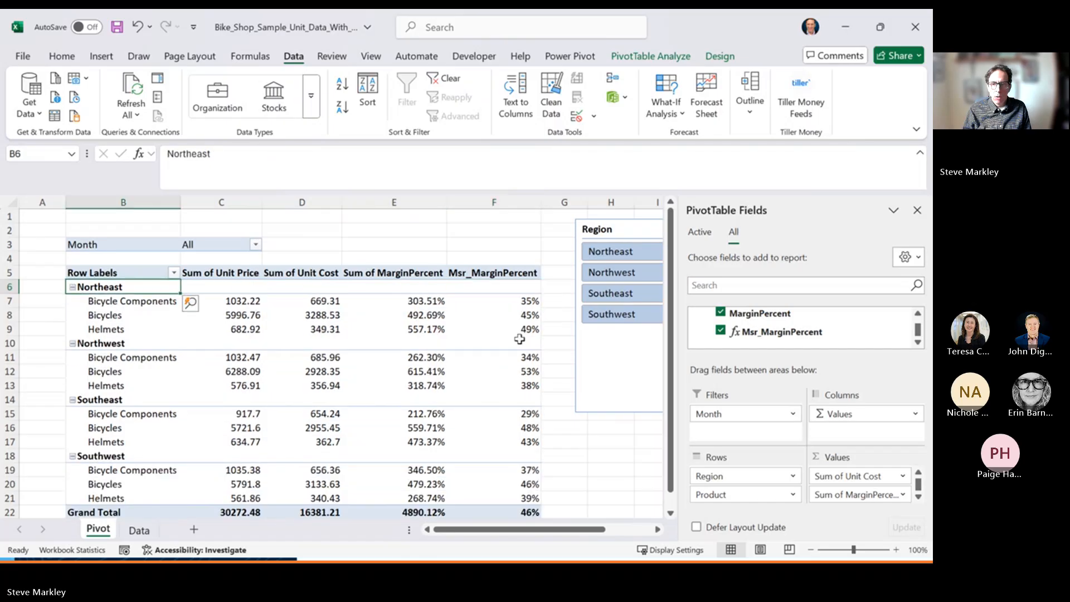
pyautogui.click(257, 302)
pyautogui.click(104, 302)
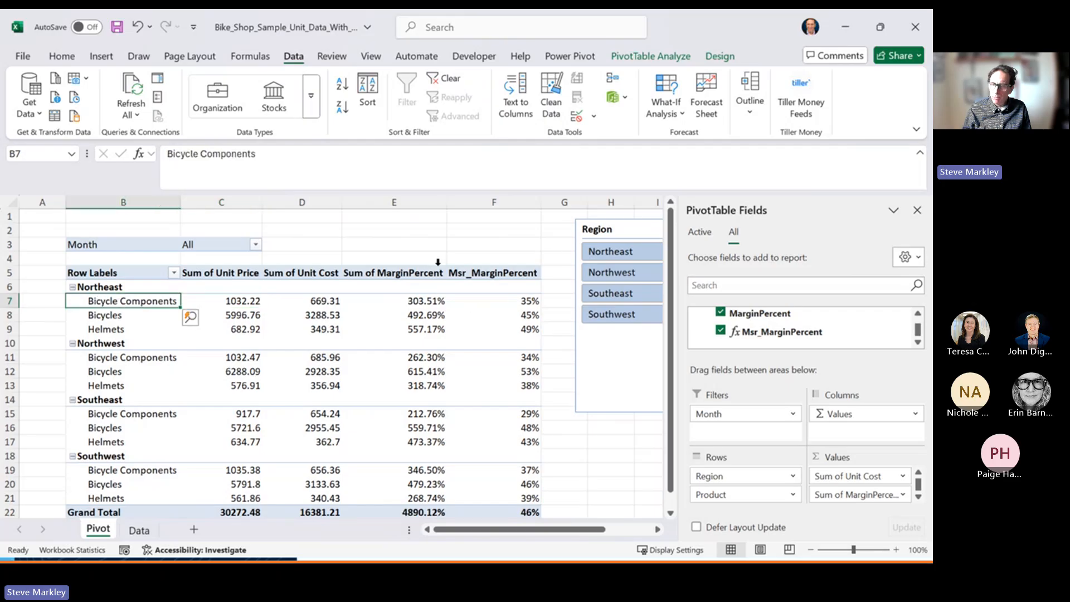
pyautogui.click(334, 231)
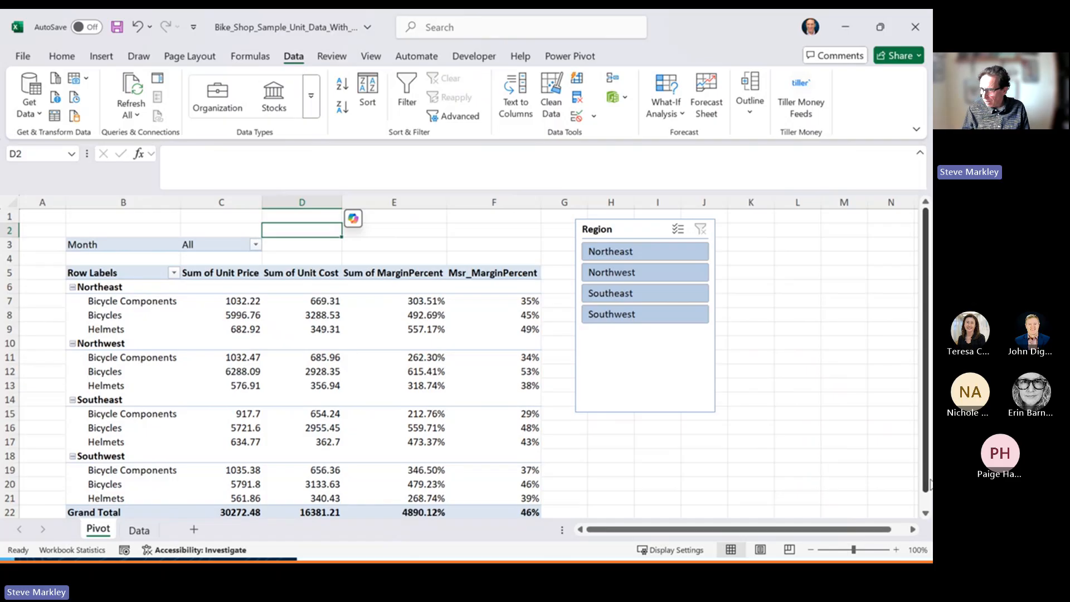
pyautogui.click(154, 302)
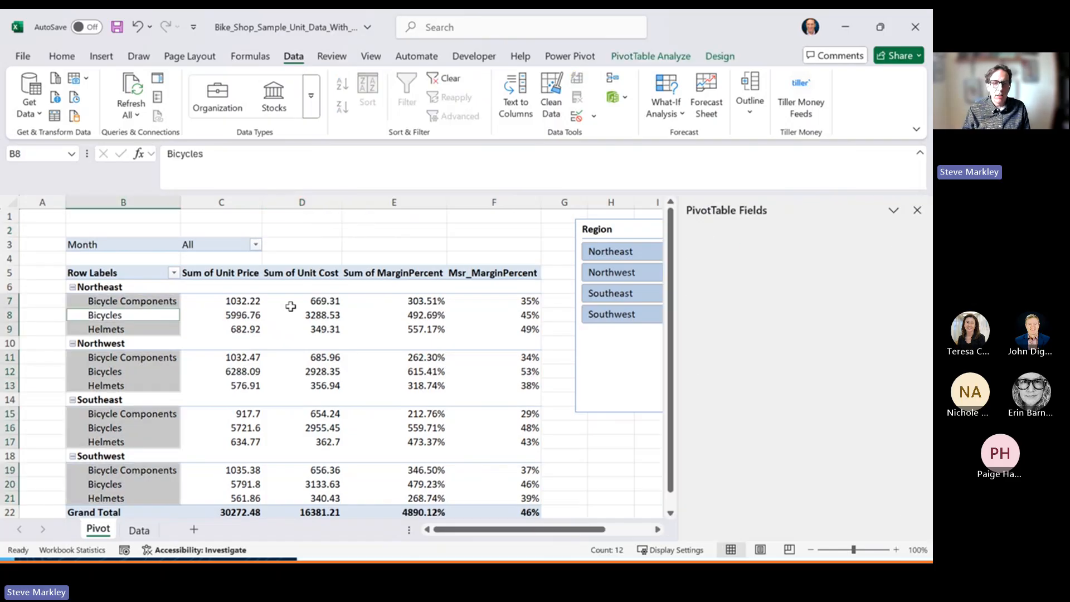
pyautogui.click(408, 230)
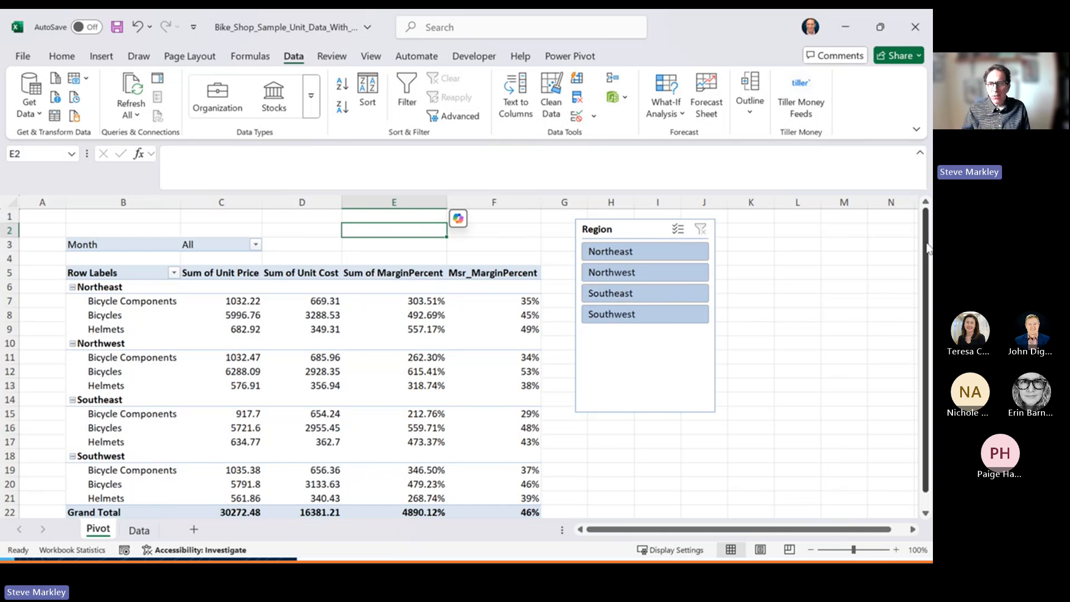
pyautogui.click(128, 306)
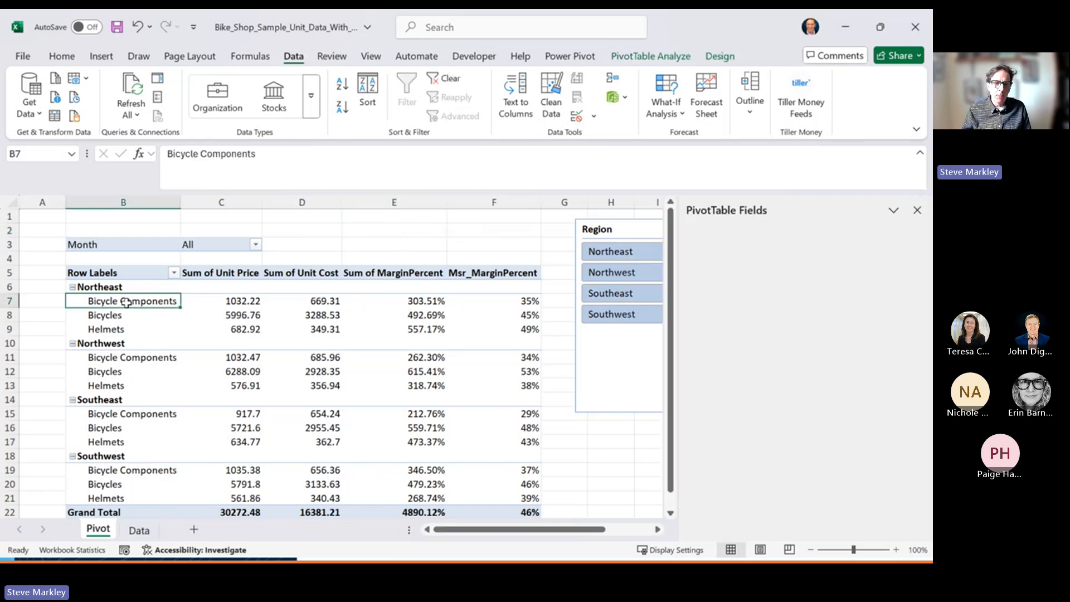
# Hide the pivot table's field list and filter the Region slicer to Northeast and Southeast.
pyautogui.click(918, 211)
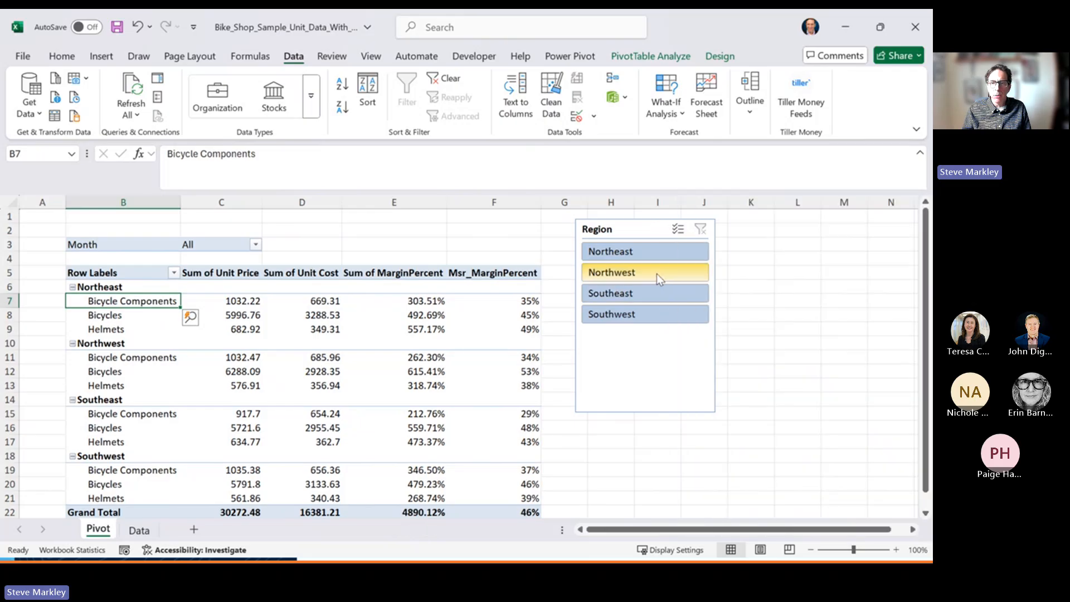
pyautogui.click(641, 253)
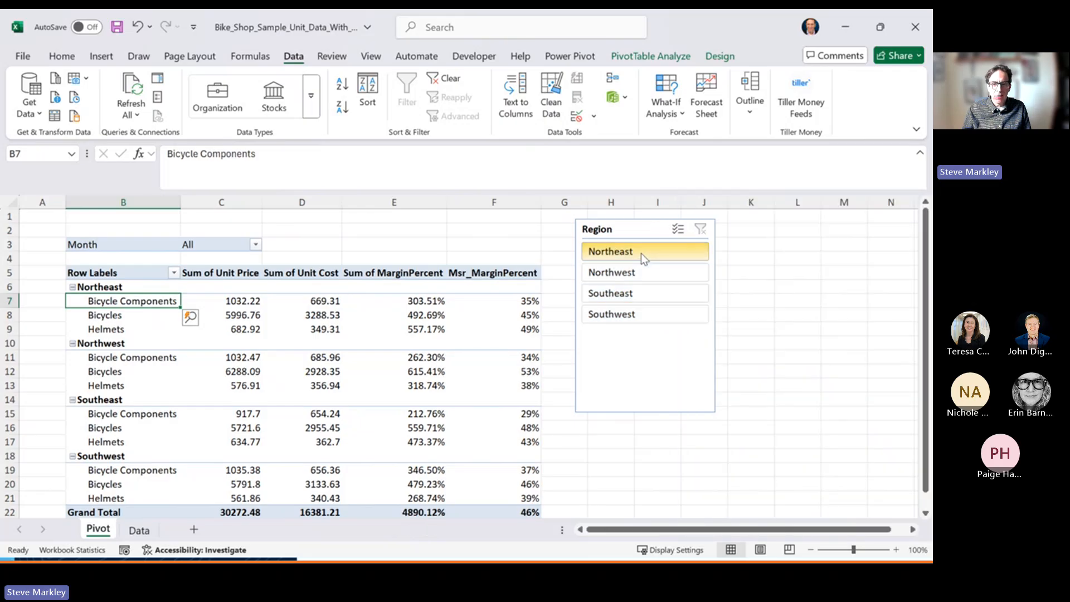
pyautogui.keyDown('ctrl'); pyautogui.click(638, 292); pyautogui.keyUp('ctrl')
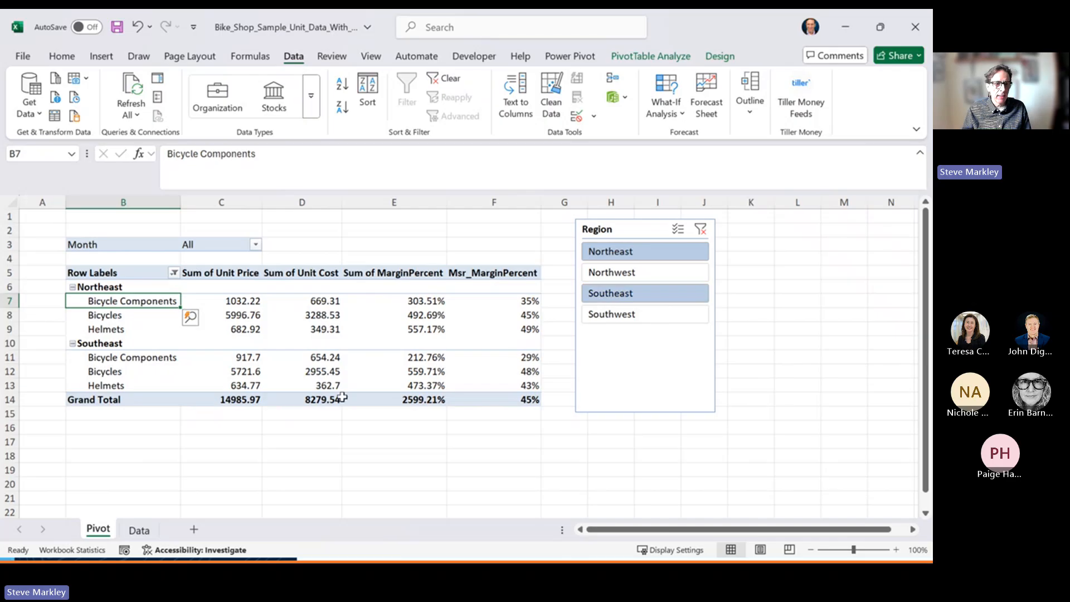
# Examine the product rows under Northeast and Southeast in the filtered pivot table, including their unit price, unit cost and margin measure.
pyautogui.click(109, 345)
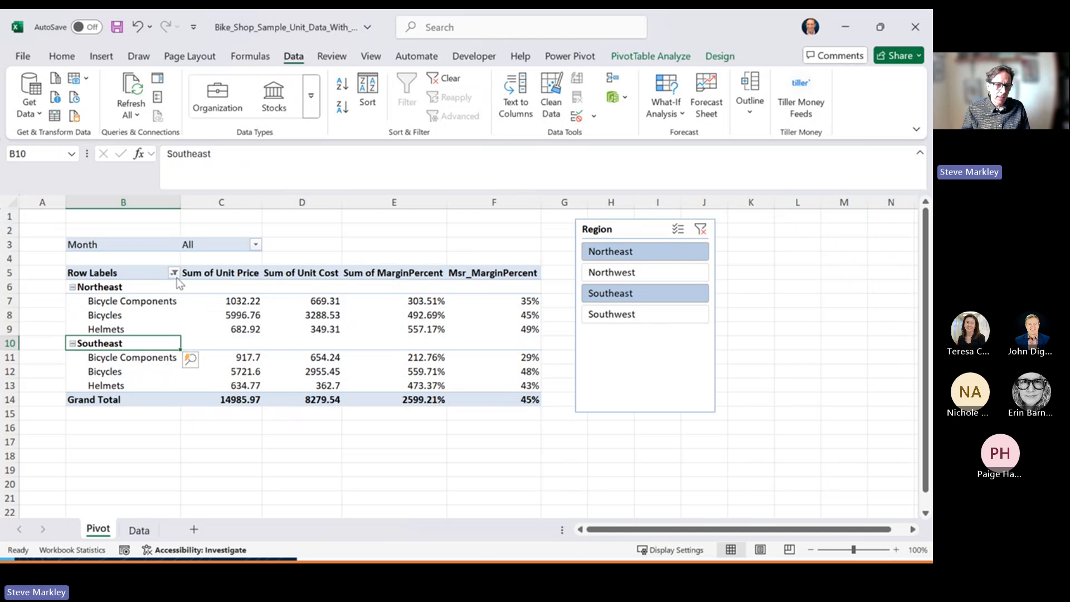
pyautogui.click(290, 303)
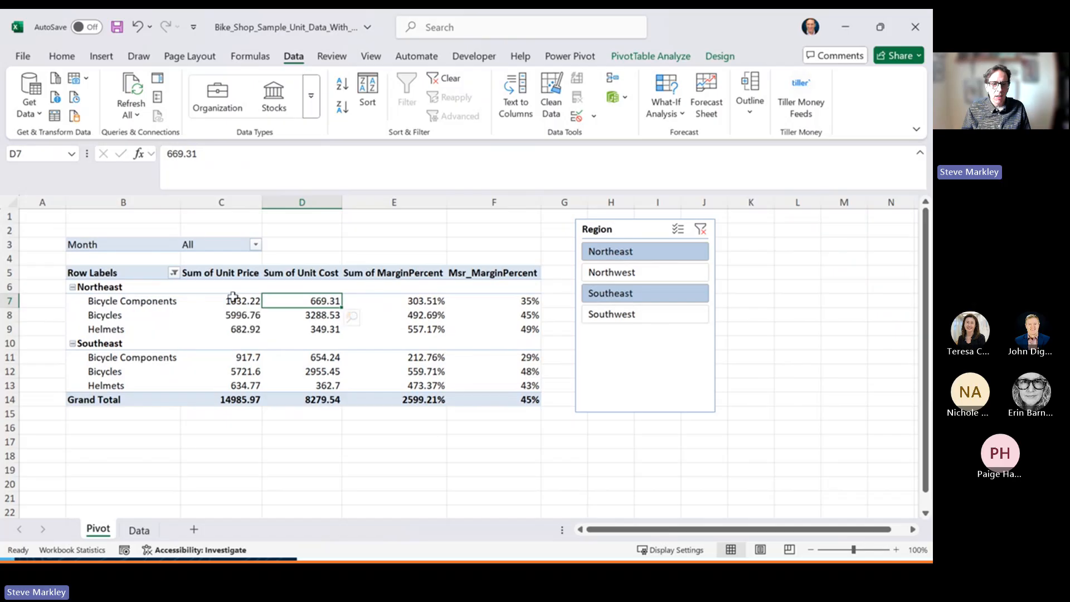
pyautogui.click(131, 304)
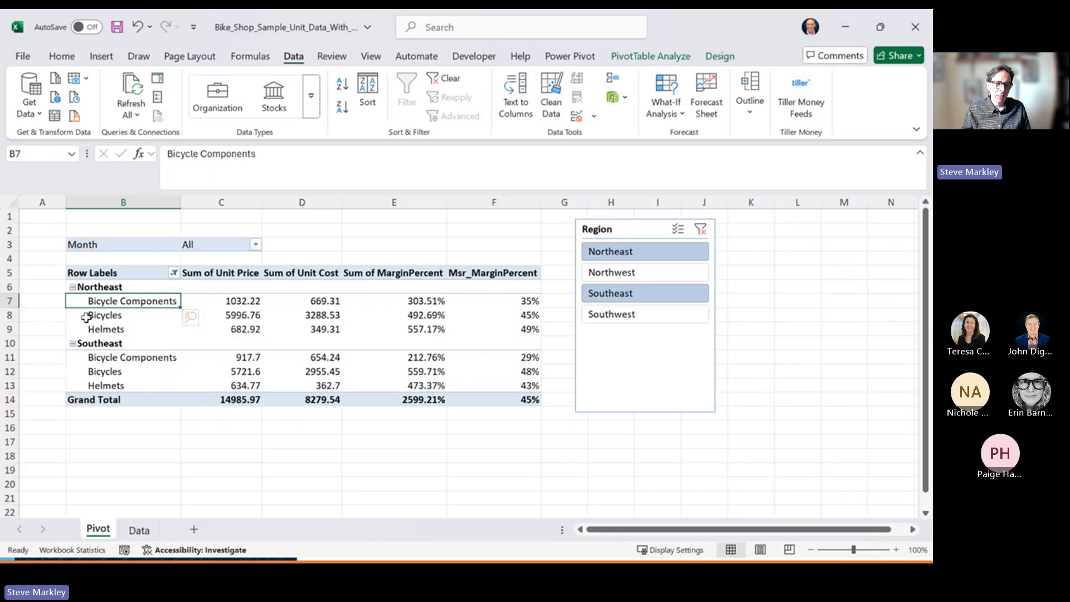
pyautogui.click(113, 314)
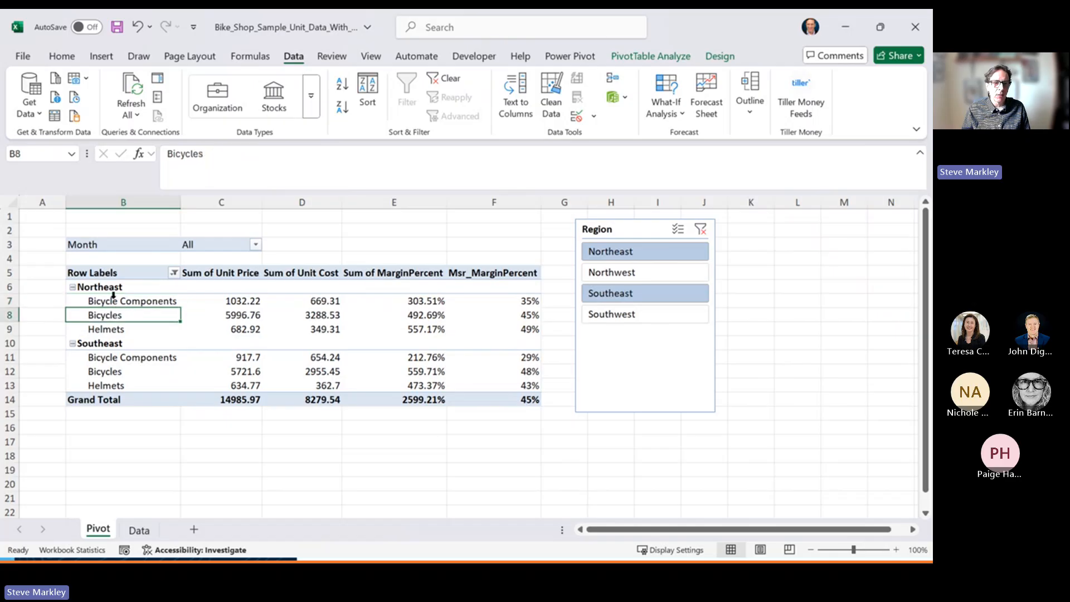
pyautogui.click(115, 291)
pyautogui.click(112, 288)
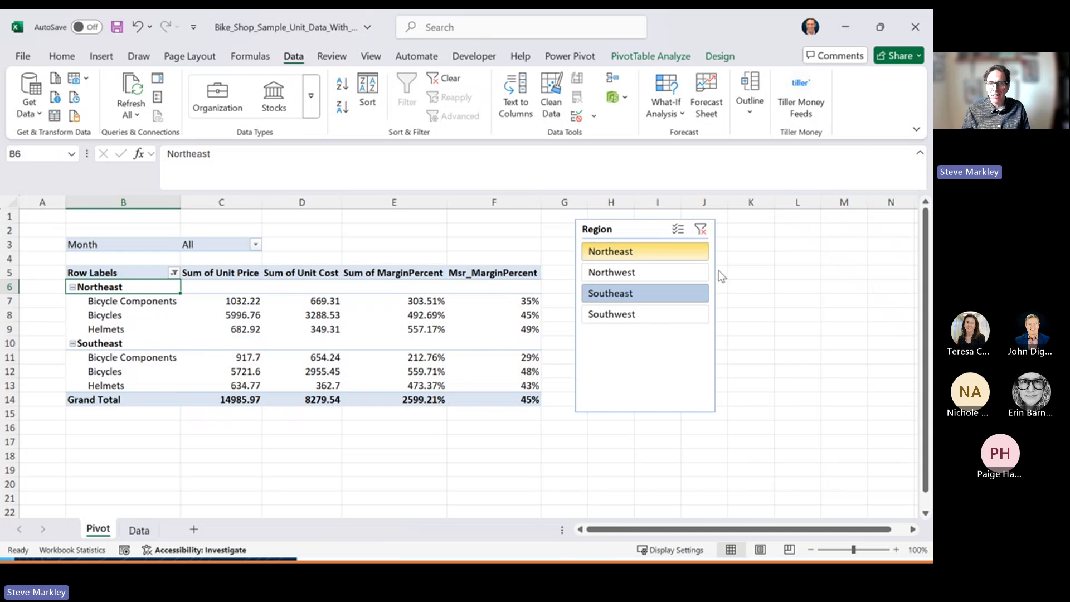
pyautogui.click(140, 310)
pyautogui.moveTo(522, 316)
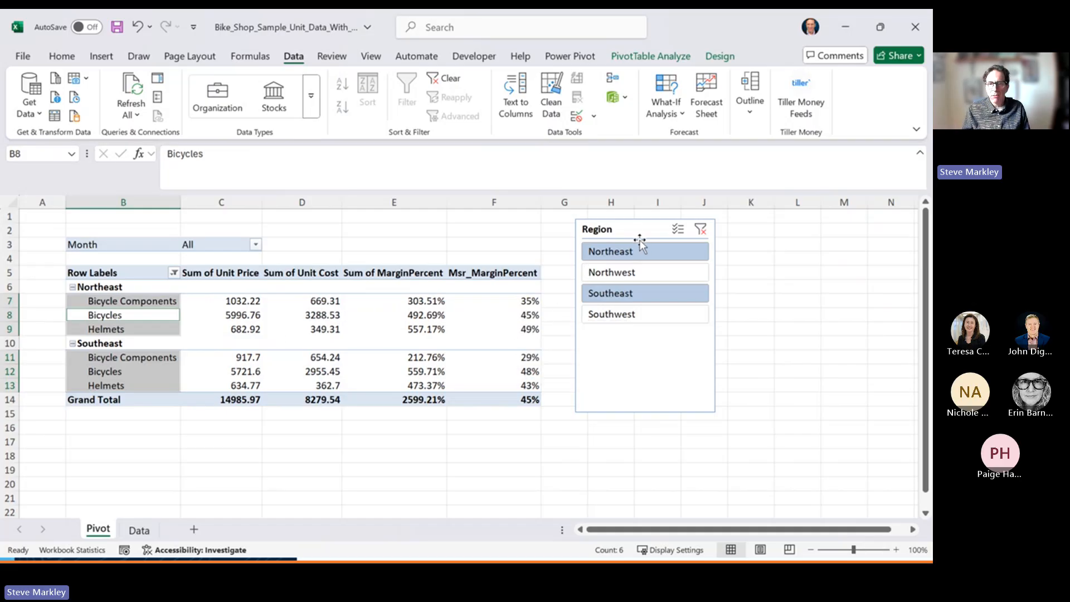
pyautogui.click(228, 315)
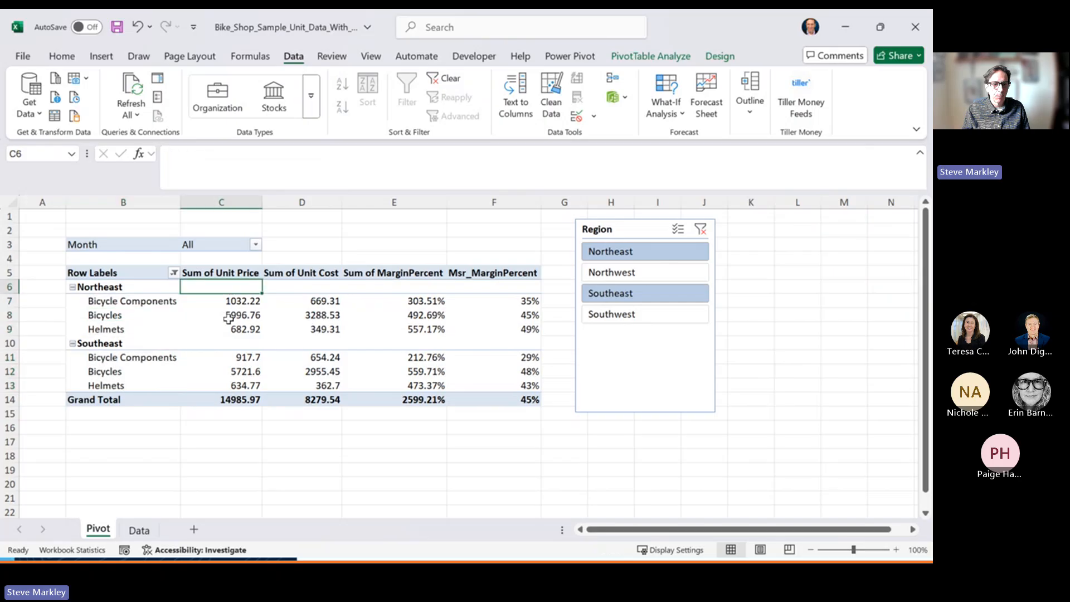
pyautogui.click(328, 331)
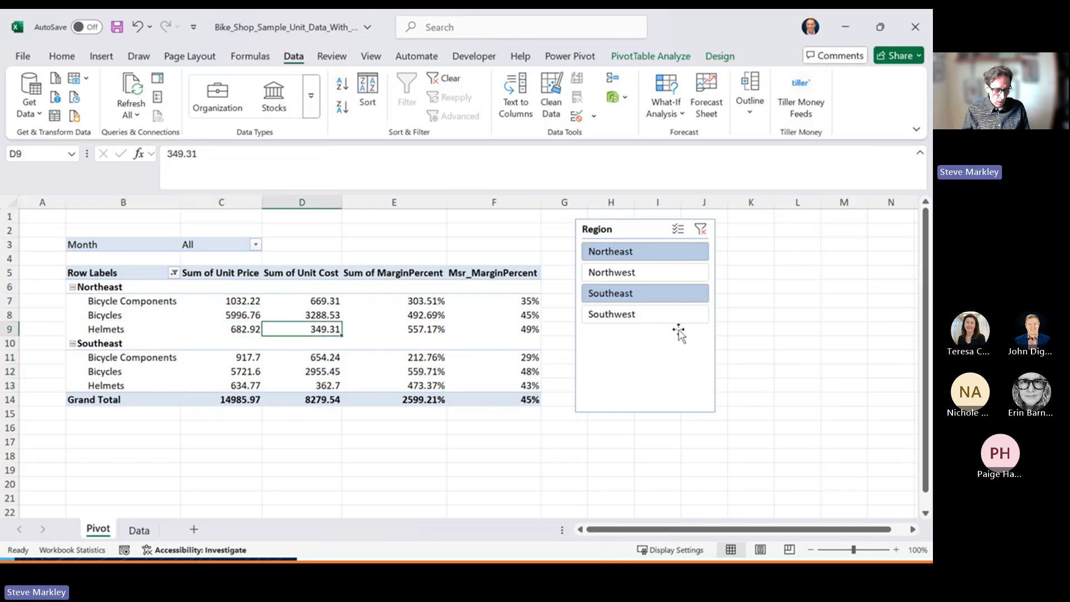
# Switch to the CamberEd presentation in PowerPoint, review the demo and example scenarios slides, and show the "What you can do next" slide.
pyautogui.hotkey('alt', 'Tab')
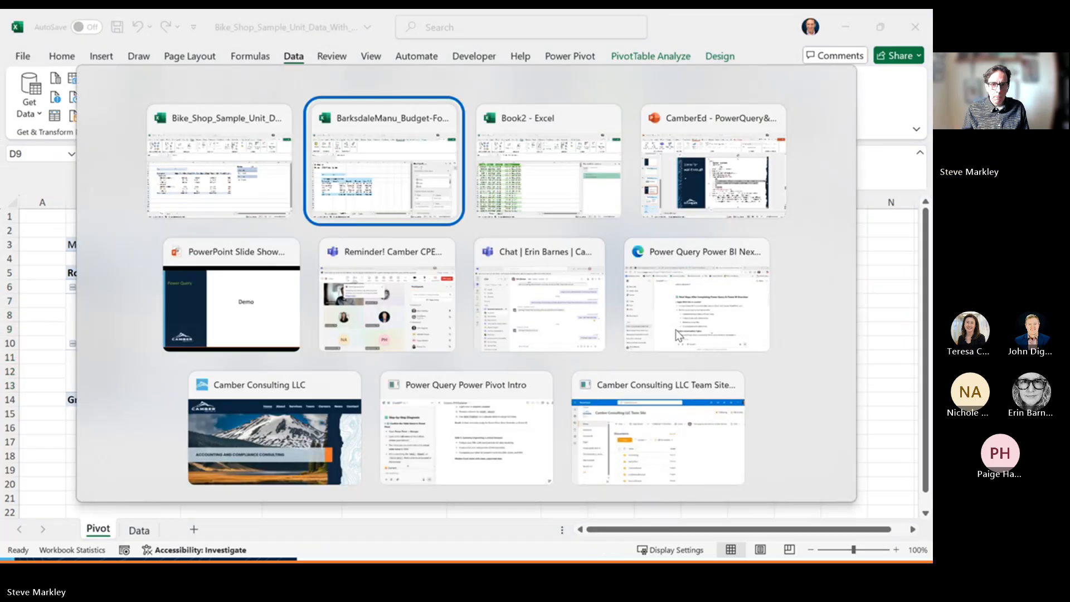
pyautogui.hotkey('alt', 'Tab')
pyautogui.hotkey('alt', 'Tab')
pyautogui.hotkey('alt', 'Tab')
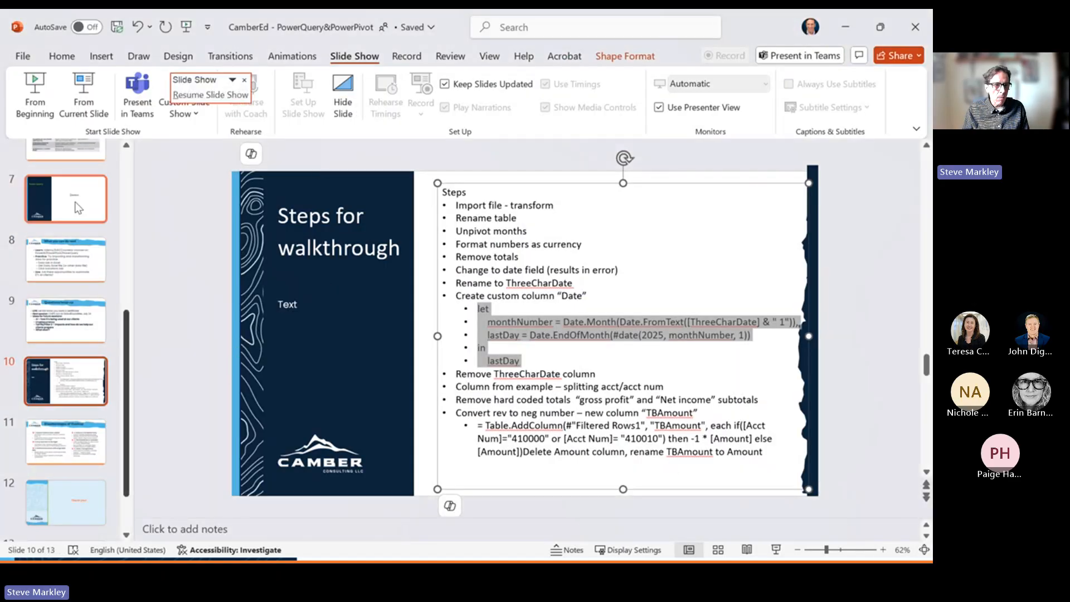
pyautogui.click(56, 259)
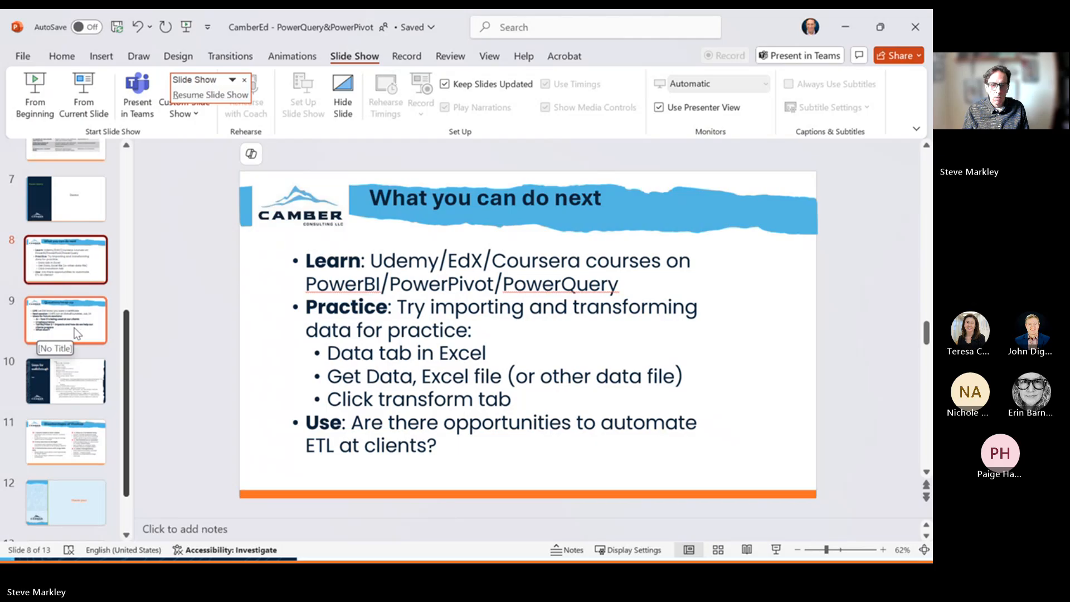
pyautogui.click(67, 199)
pyautogui.scroll(2, 72, 209)
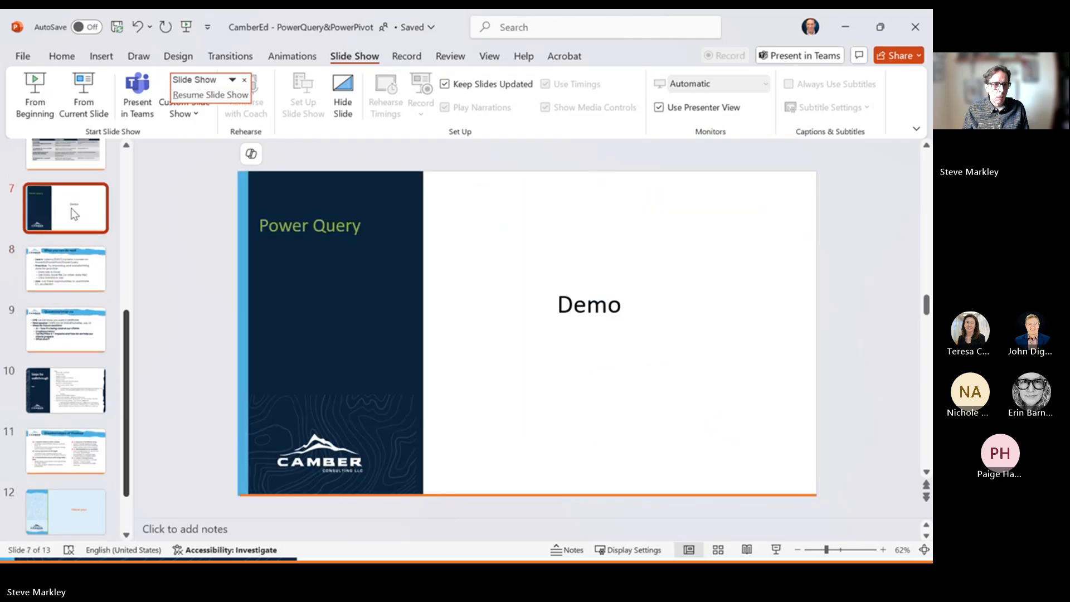
pyautogui.click(71, 212)
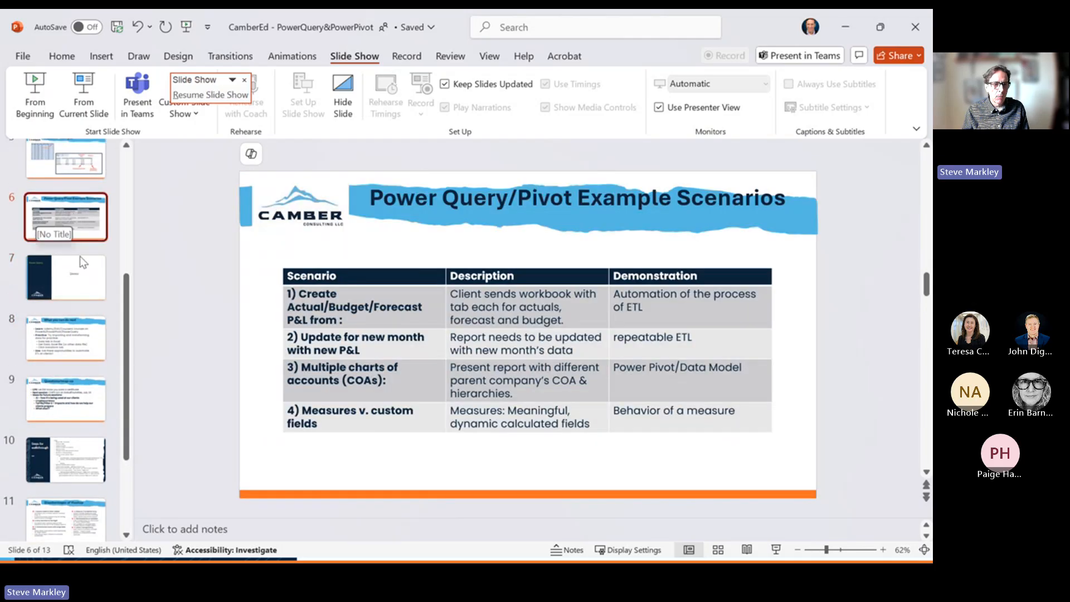
pyautogui.click(84, 347)
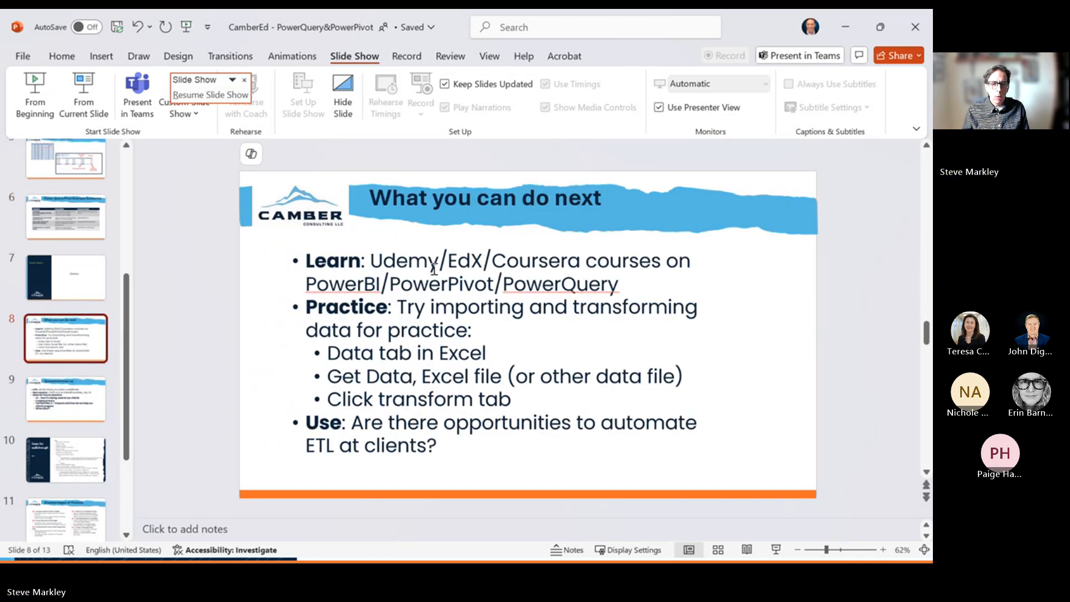